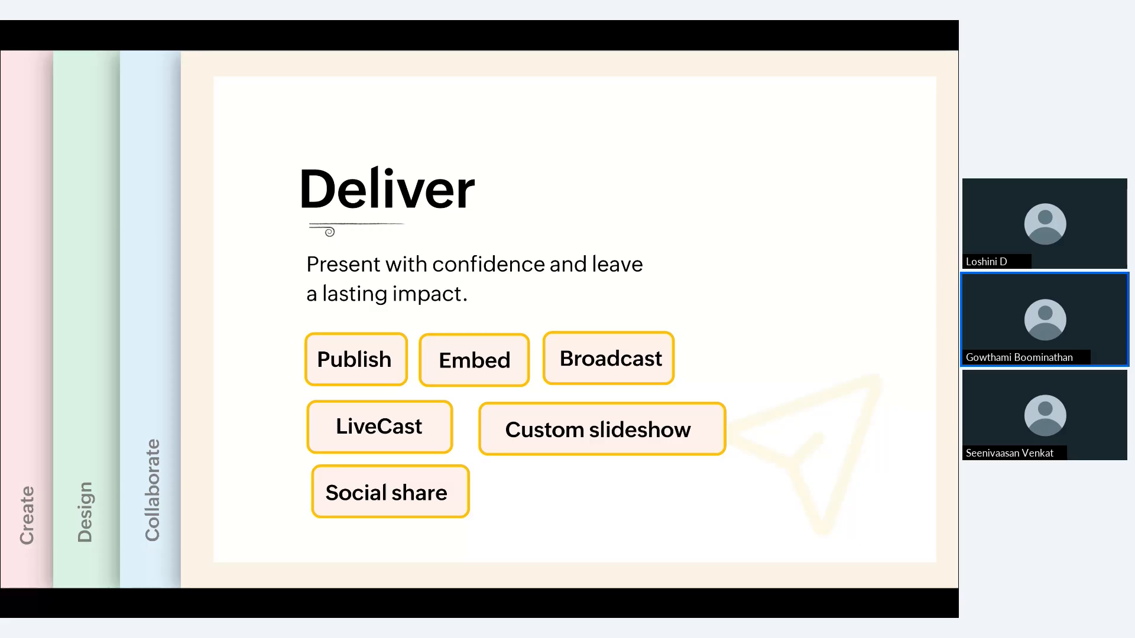
key(Right)
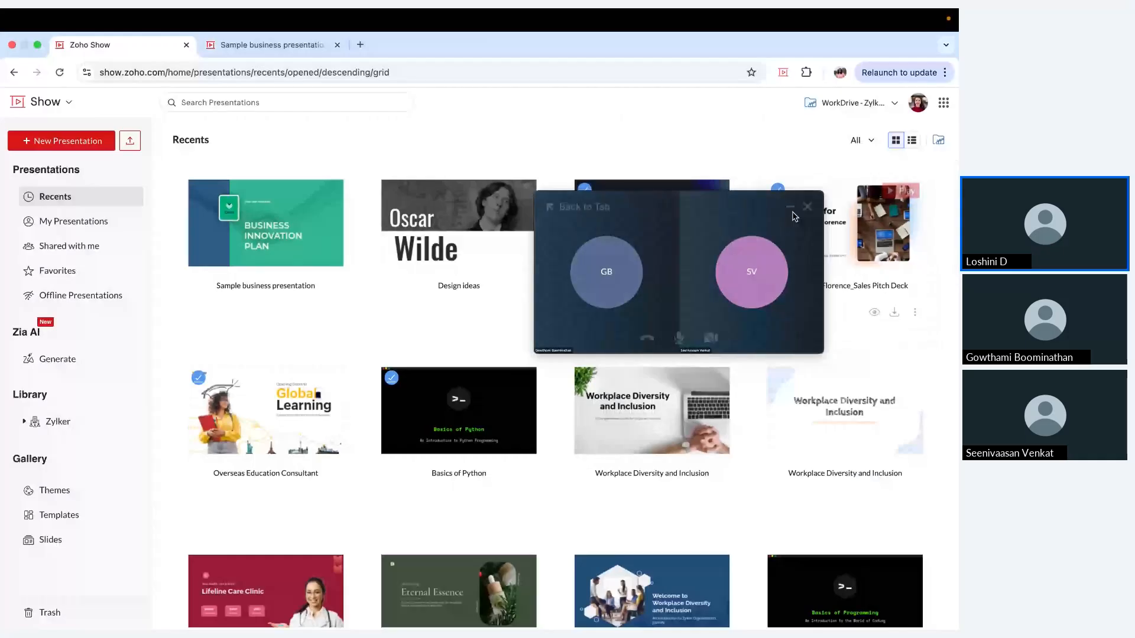
click(805, 205)
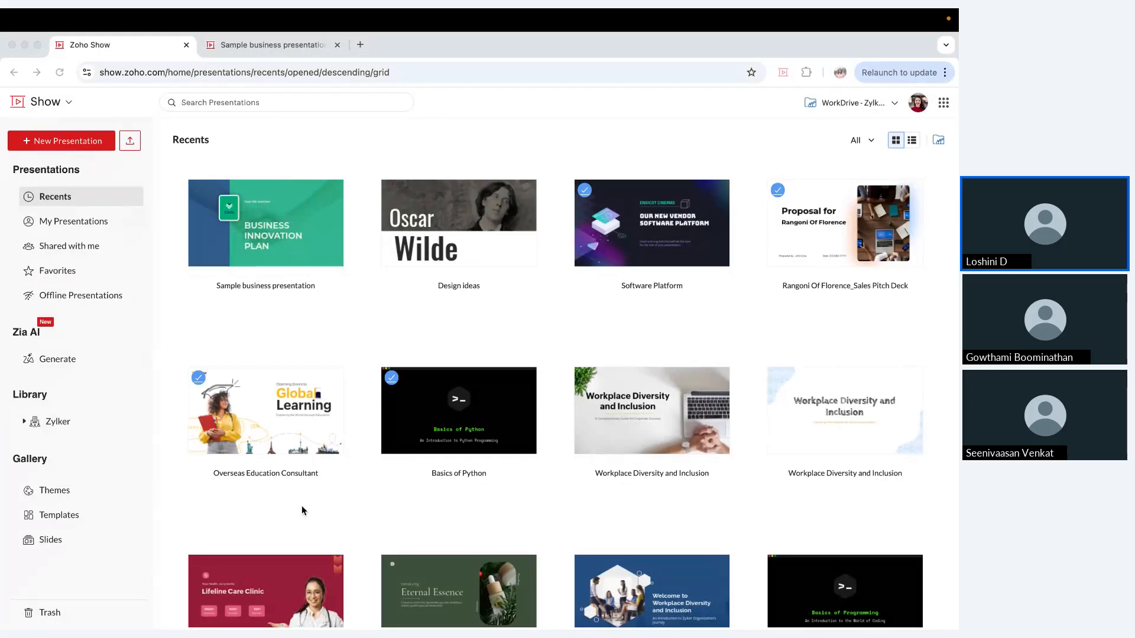
Step: Look through the recent, favorite and offline presentations
scroll(256, 411, down, 1)
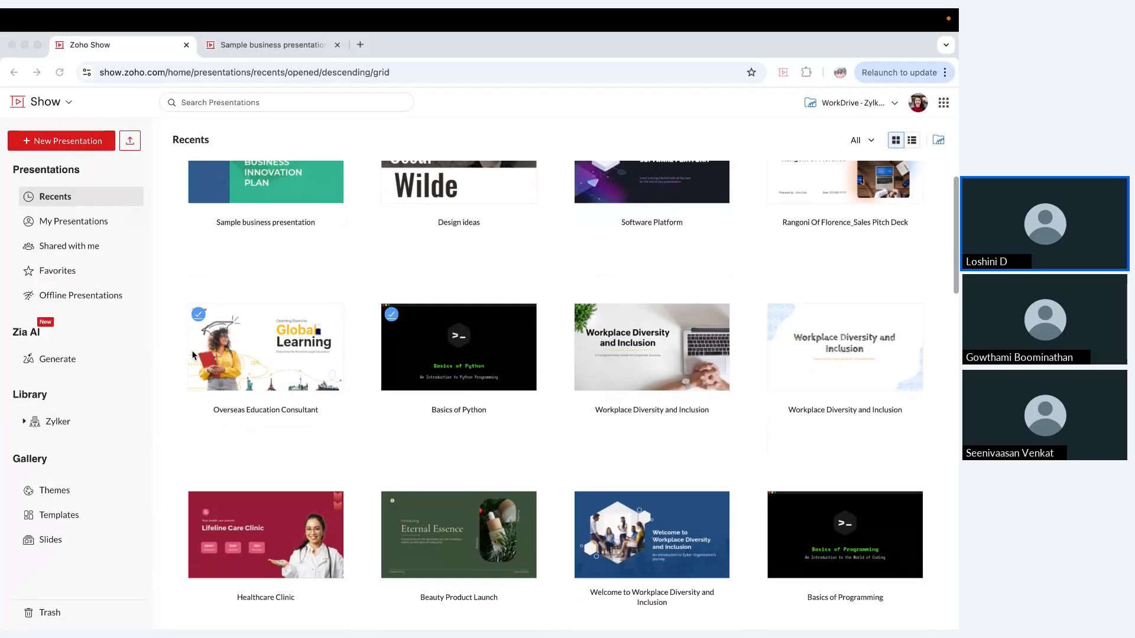
scroll(255, 308, up, 1)
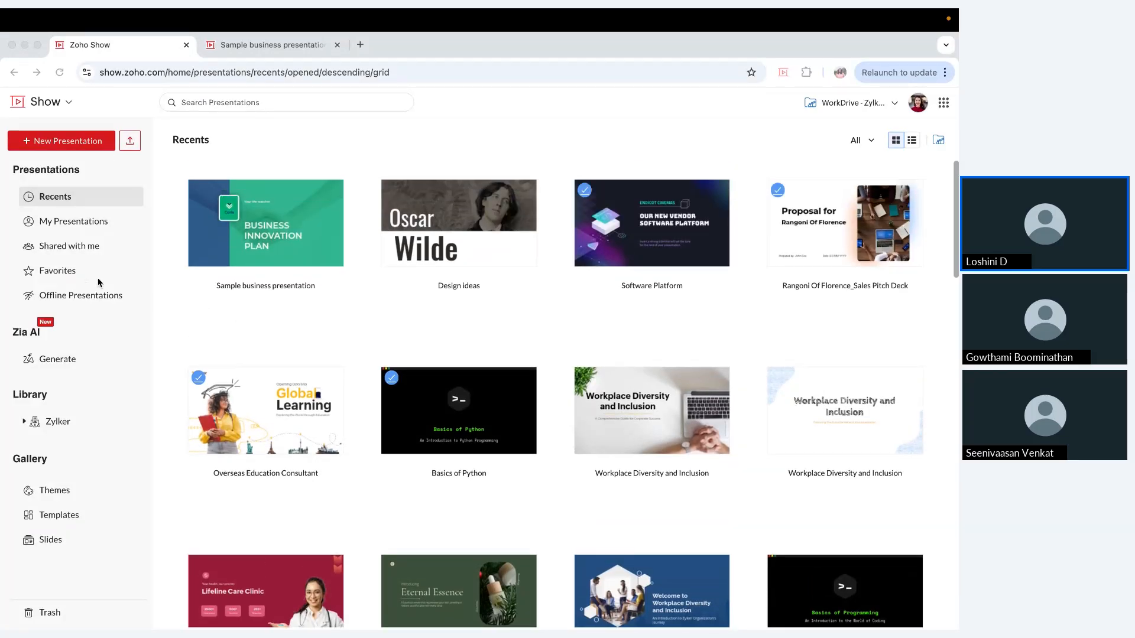
click(72, 273)
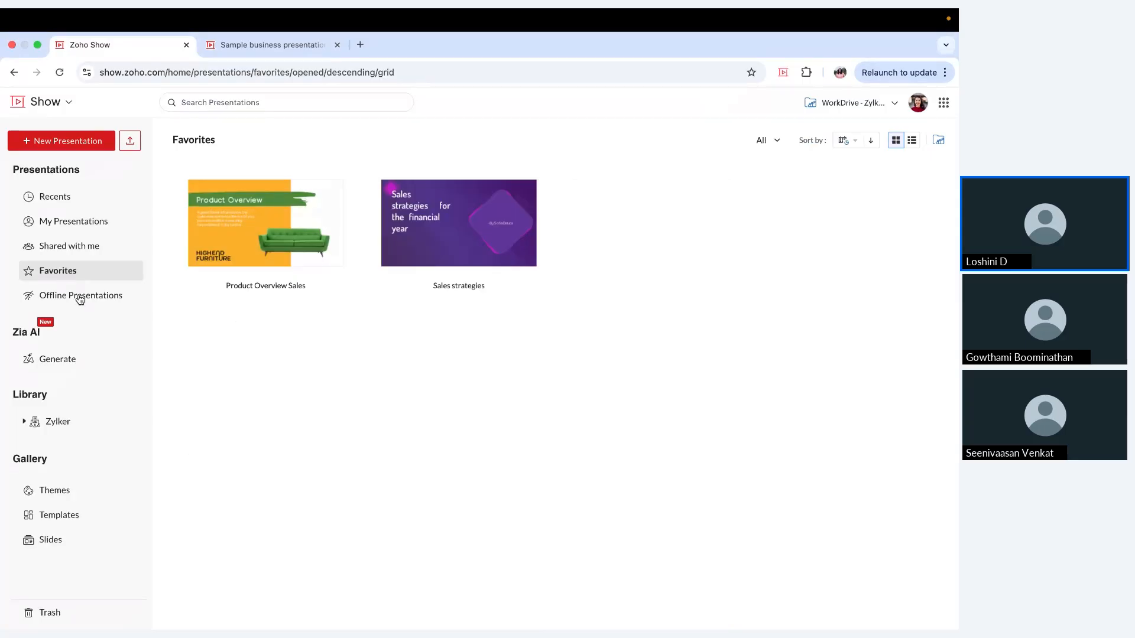
click(80, 297)
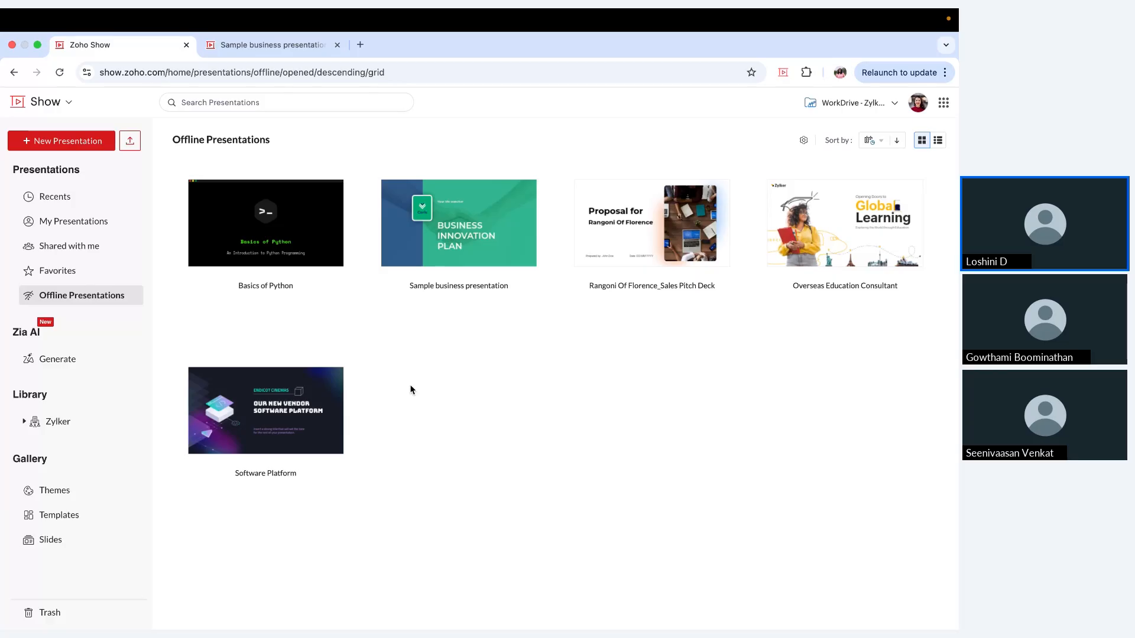
Step: Prompt Zia AI for a professional corporate presentation on Workplace Diversity and Inclusion with key benefits, common challenges, best practices, real-world examples and actionable inclusive-culture strategies
click(98, 364)
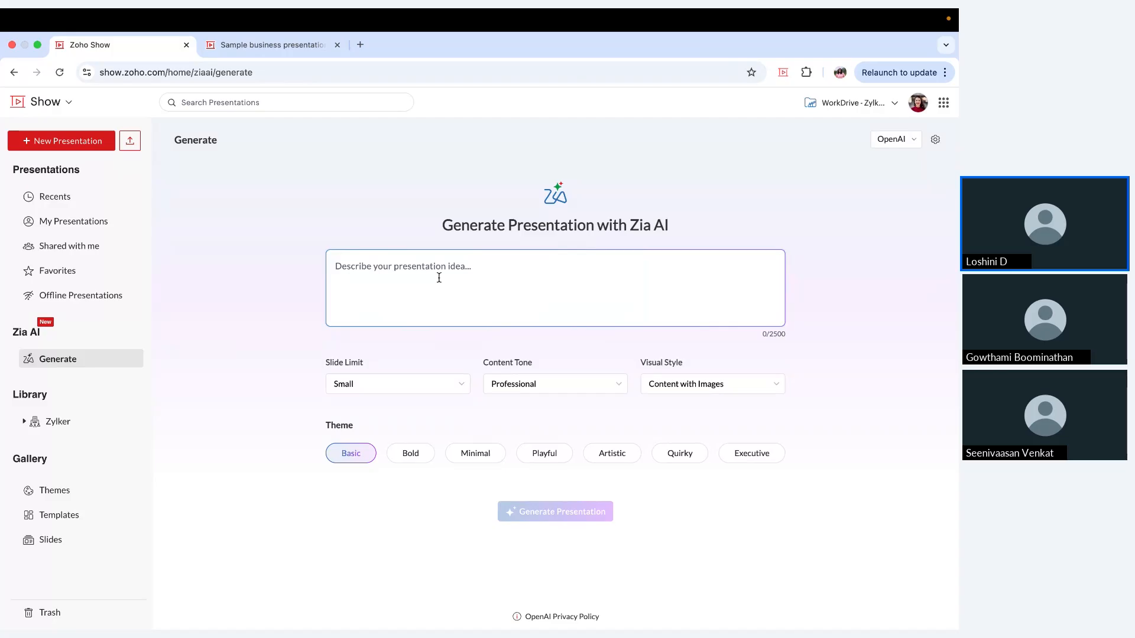
text(Create a professional presentation on Workplace Diversity and Inclusion for a corporate audience.  Include key benefits, common challenges, best practices, real-world examples, and actionable strategies for building an inclusive culture.)
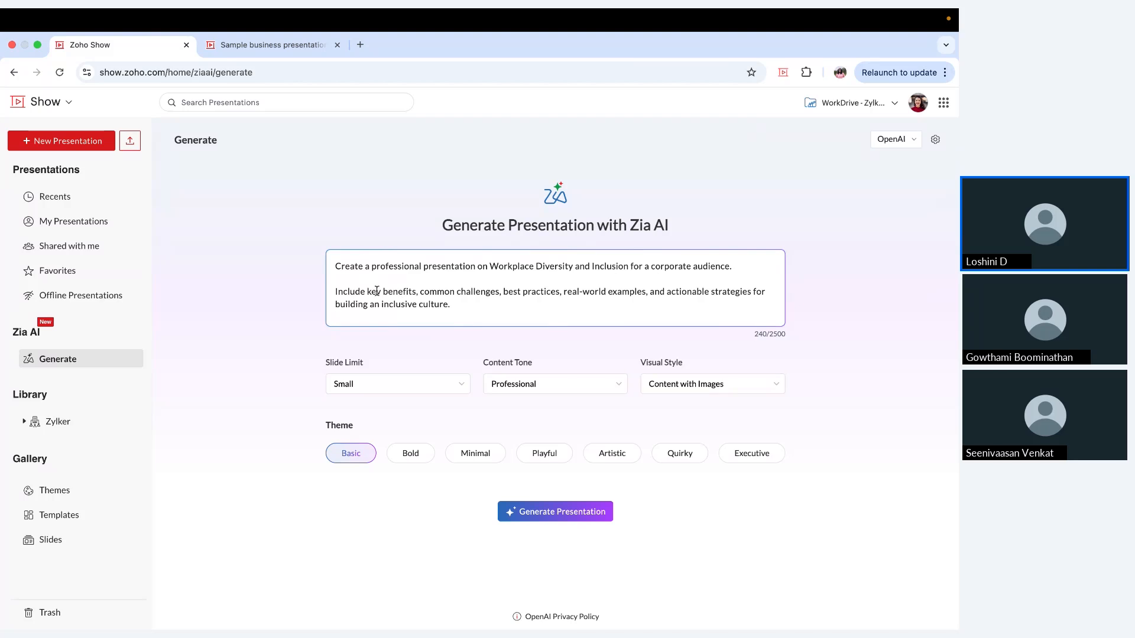
drag(367, 292, 406, 291)
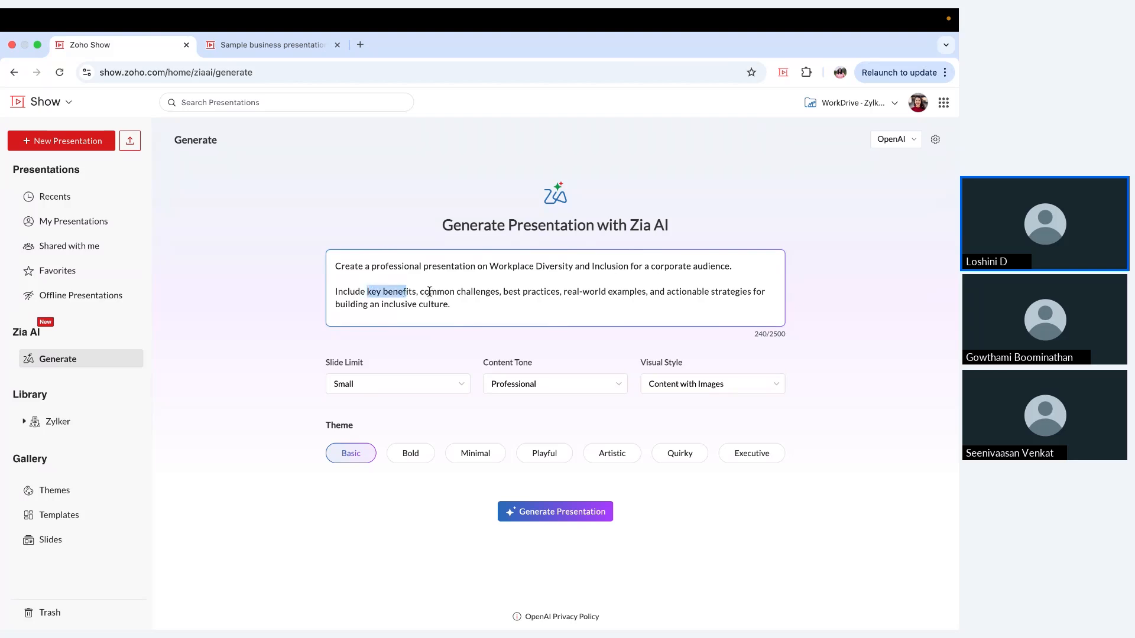
click(510, 301)
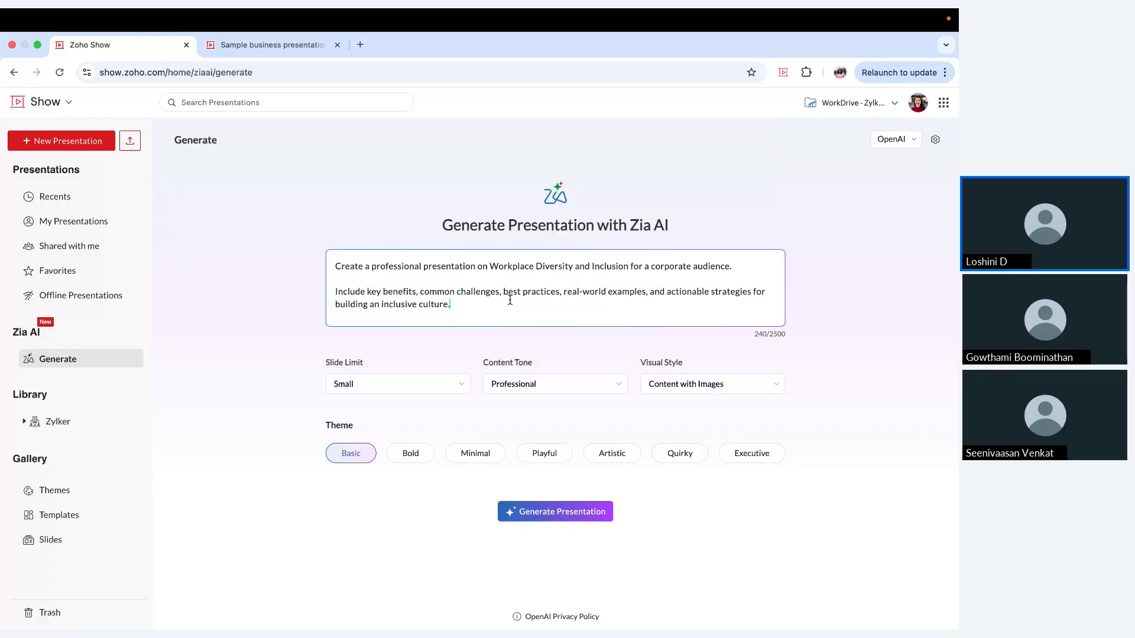
Step: Generate the presentation with a Medium slide limit, Professional tone, Content with Images style and the Basic theme
click(464, 385)
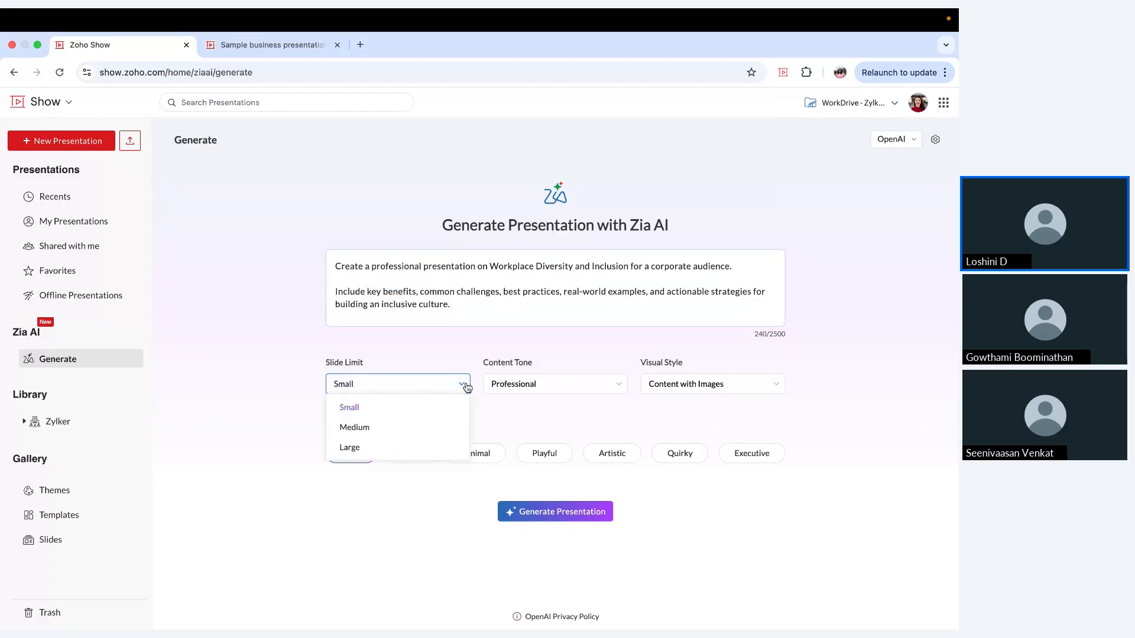
click(427, 430)
click(556, 383)
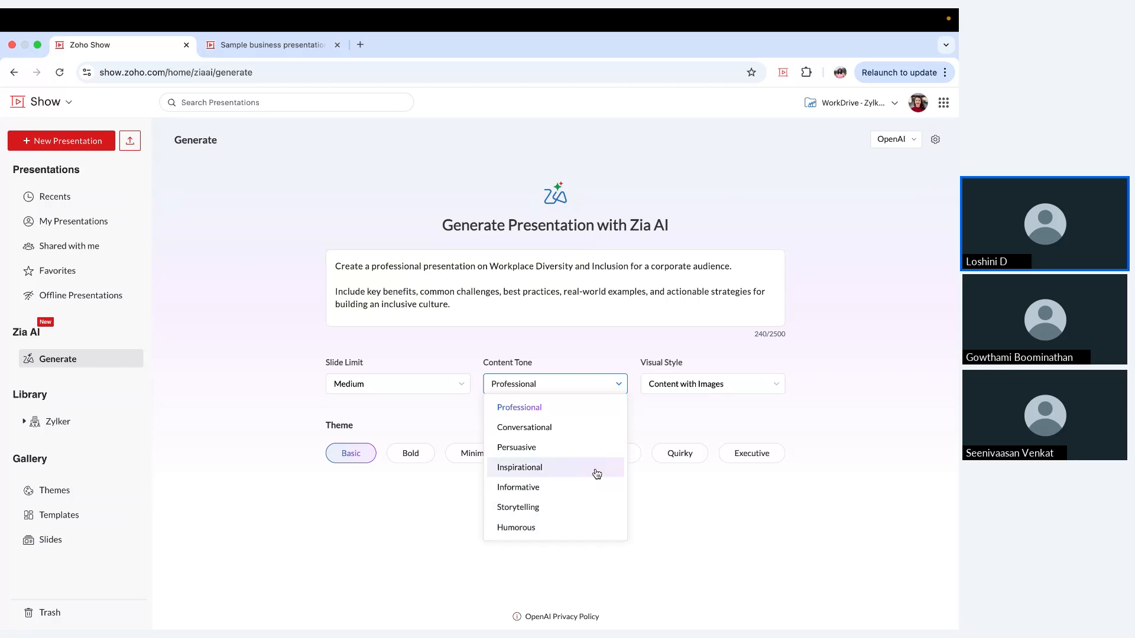
click(686, 418)
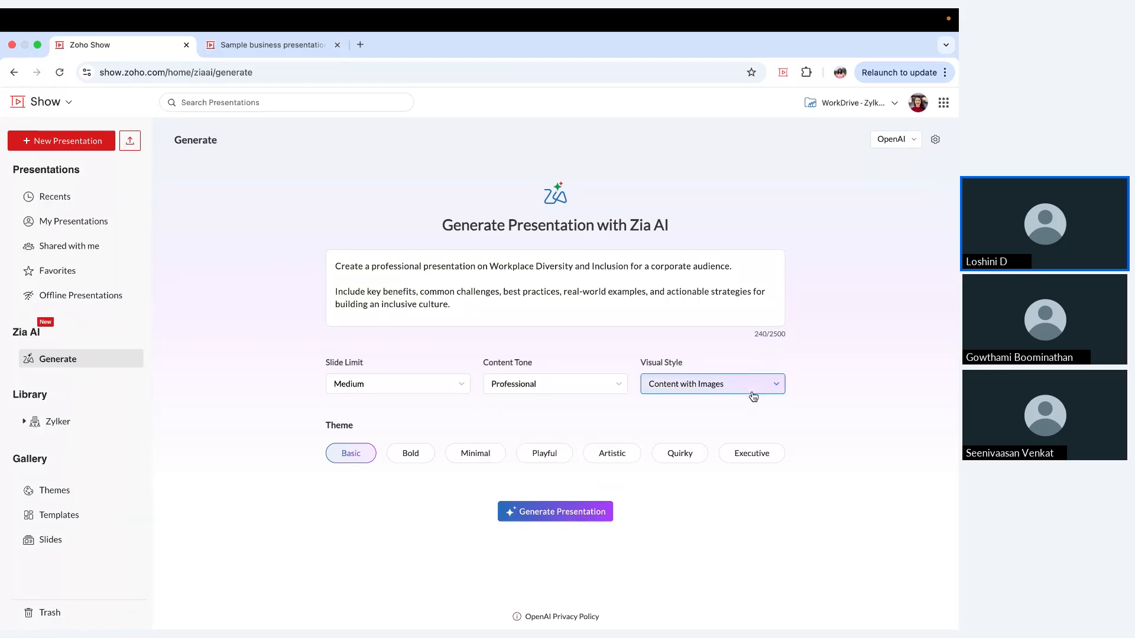
click(753, 395)
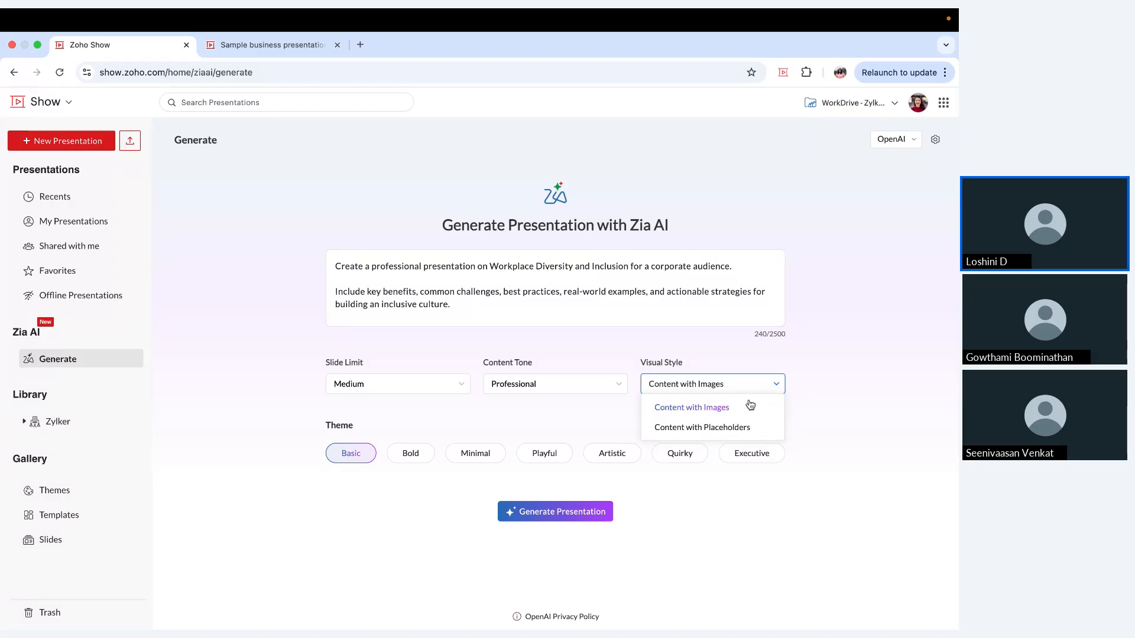
click(839, 403)
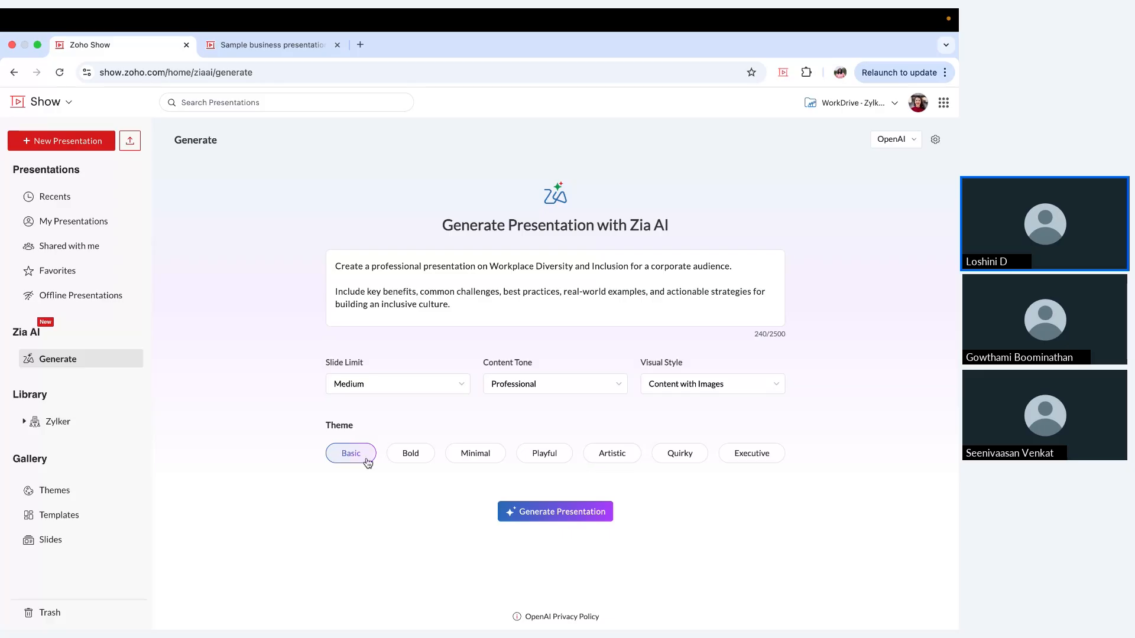
click(530, 512)
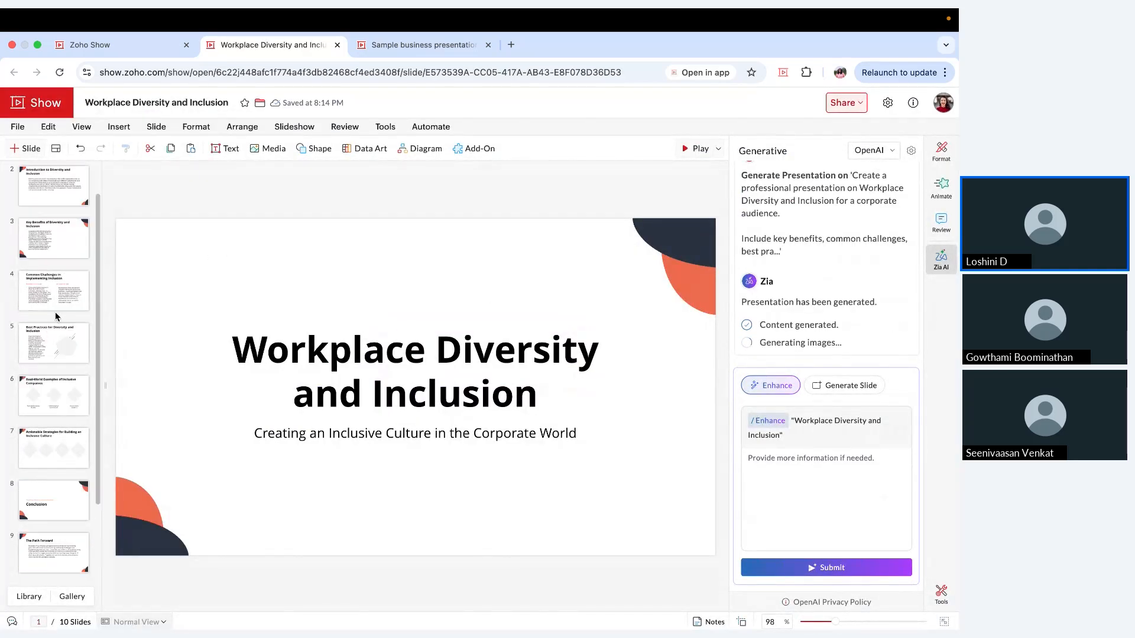
Step: Convert the body paragraph on slide 2, Introduction to Diversity and Inclusion, into a bulleted list with Zia AI
scroll(55, 311, down, 3)
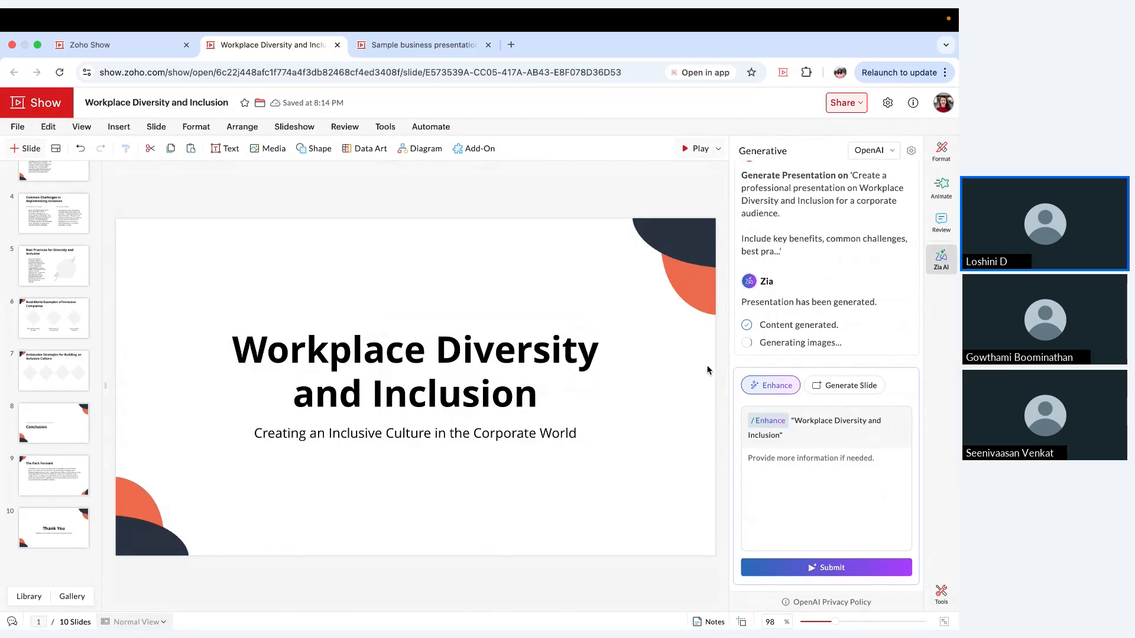
scroll(58, 285, up, 3)
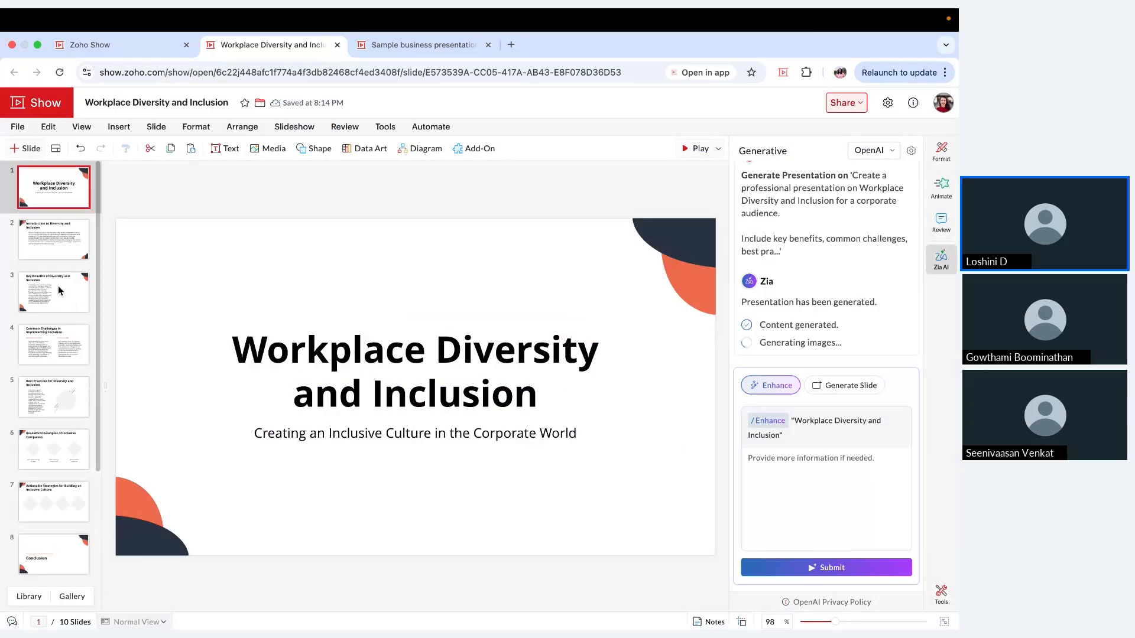
click(66, 236)
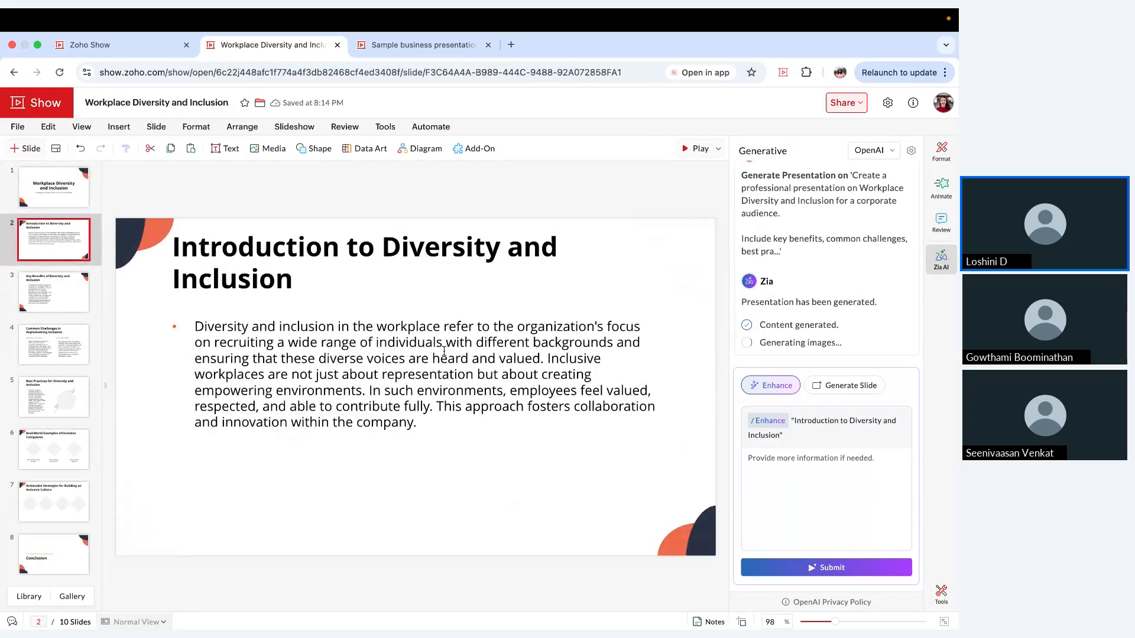
click(344, 349)
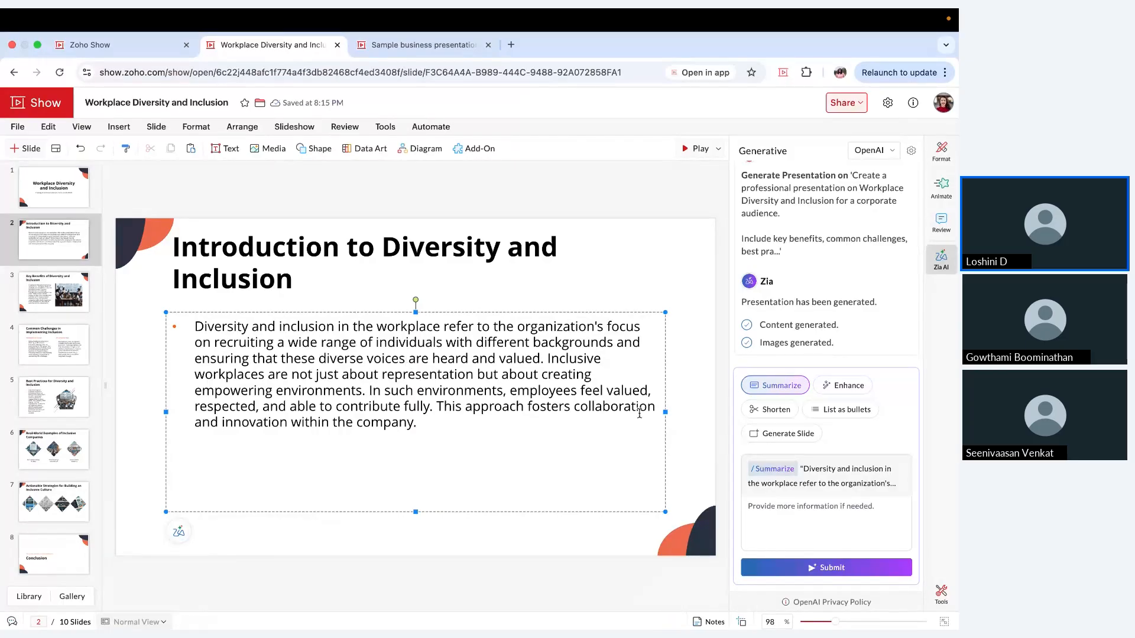
click(814, 416)
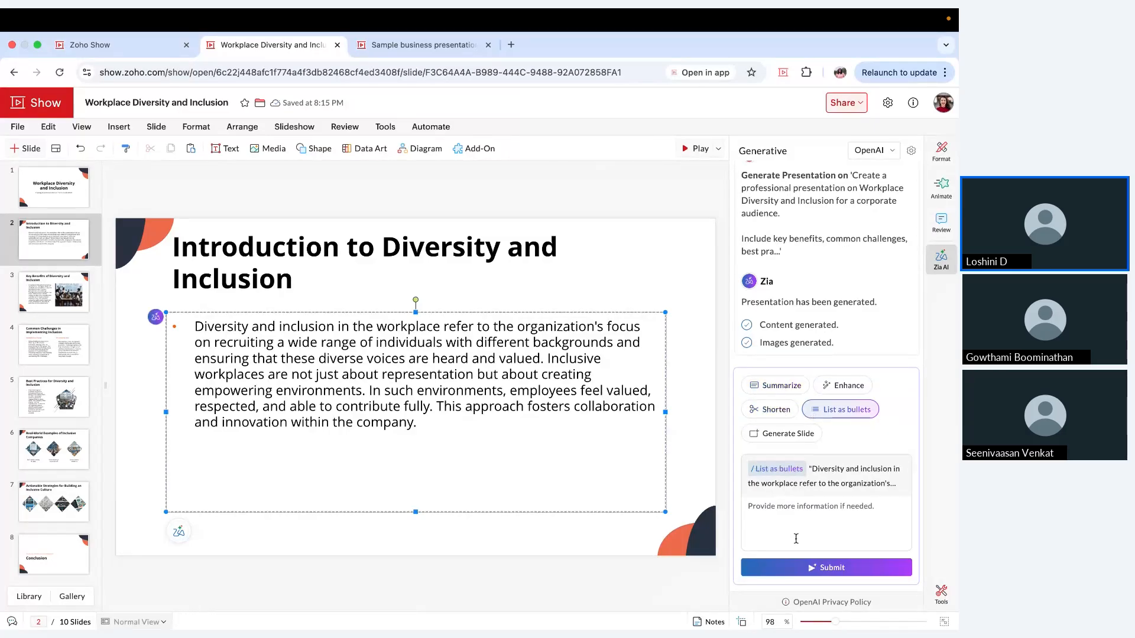
click(797, 576)
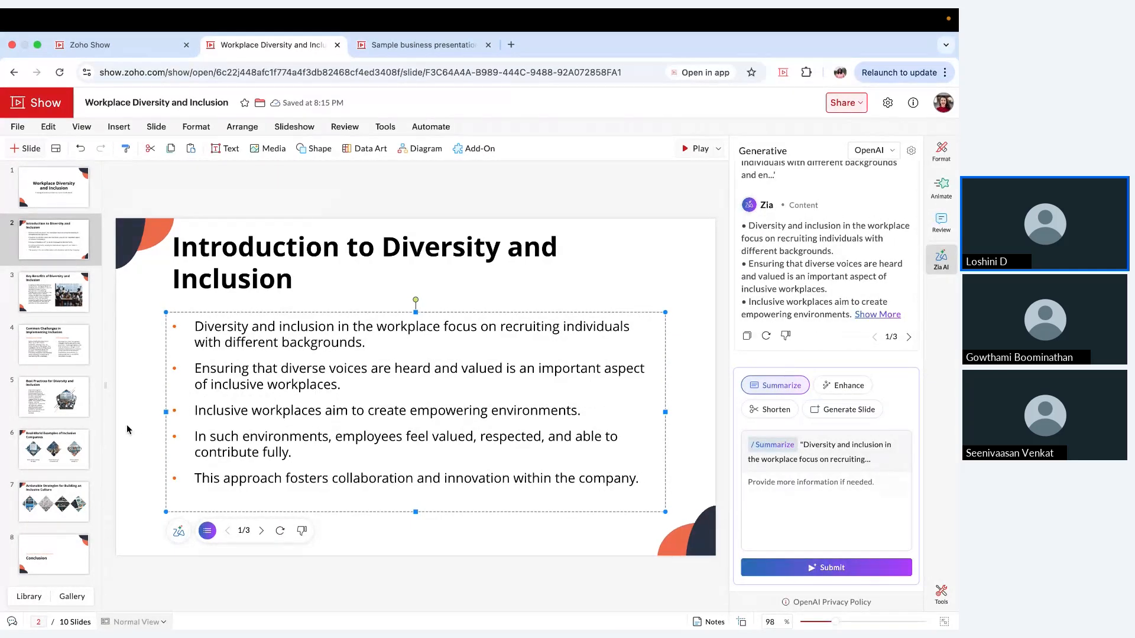
Step: Generate two Auto-type slides after slide 2 based on the previous slide content and review both new slides
scroll(63, 436, down, 3)
scroll(64, 439, up, 3)
click(842, 411)
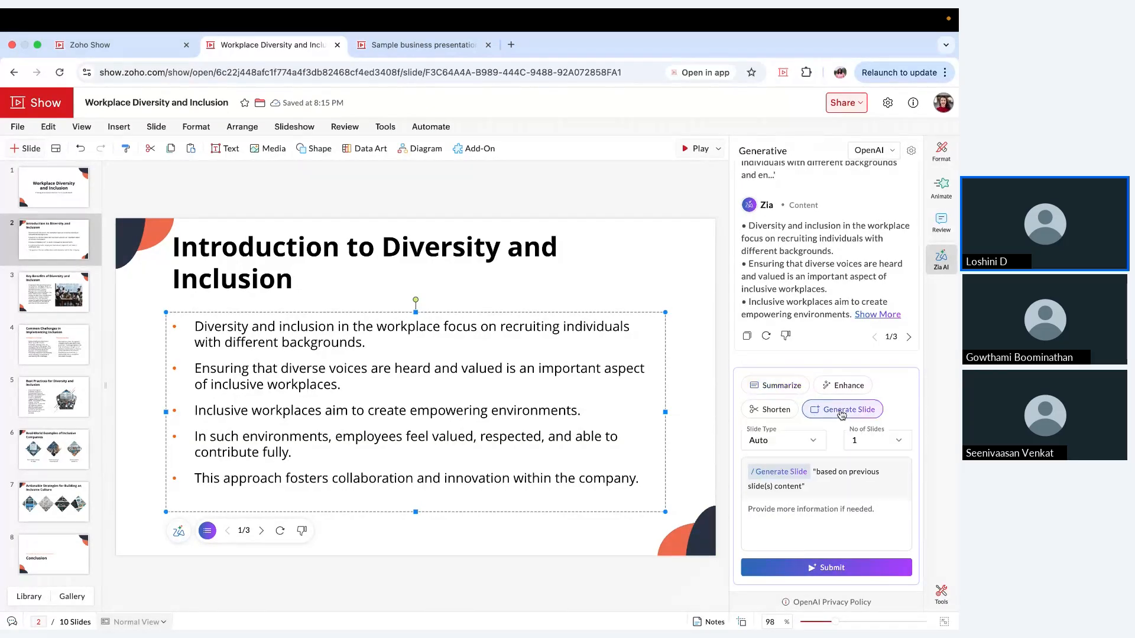
click(810, 444)
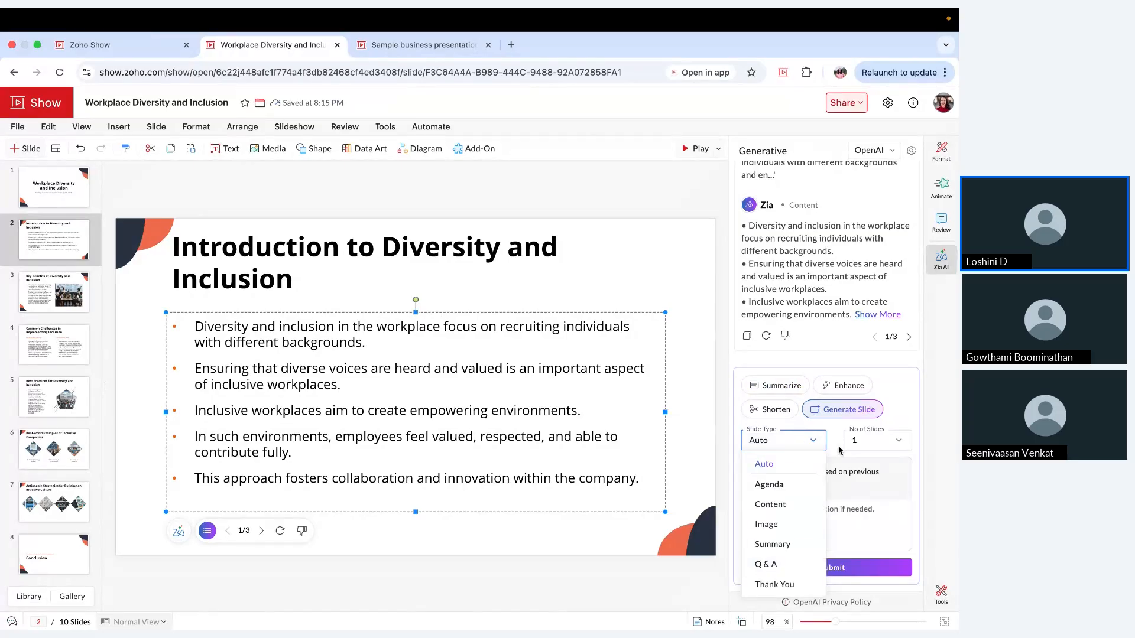
click(885, 444)
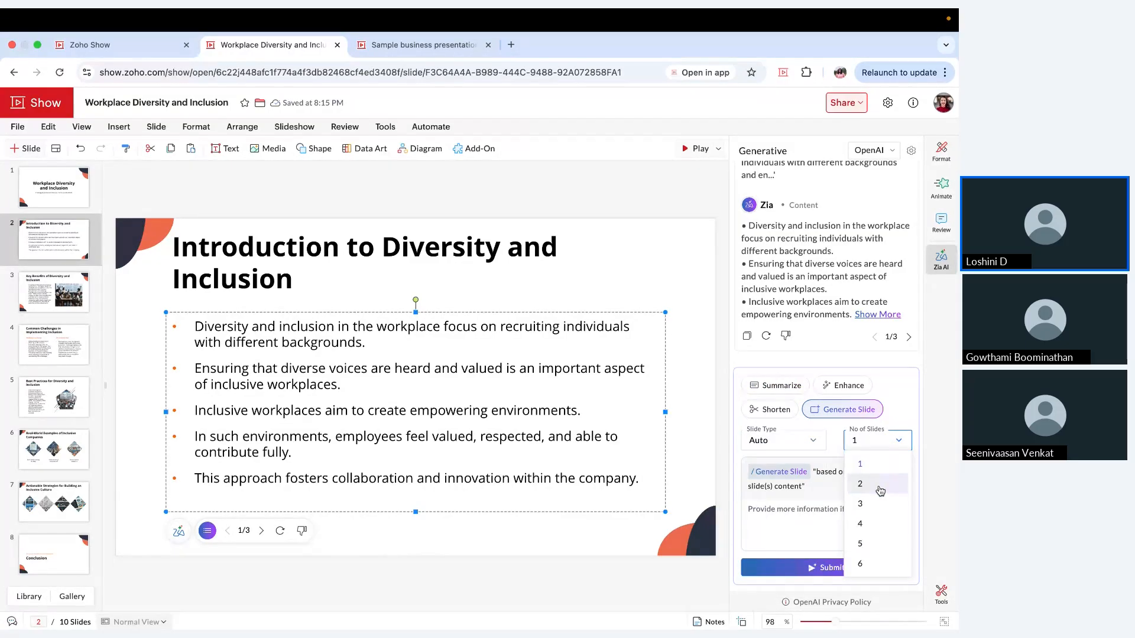
click(879, 486)
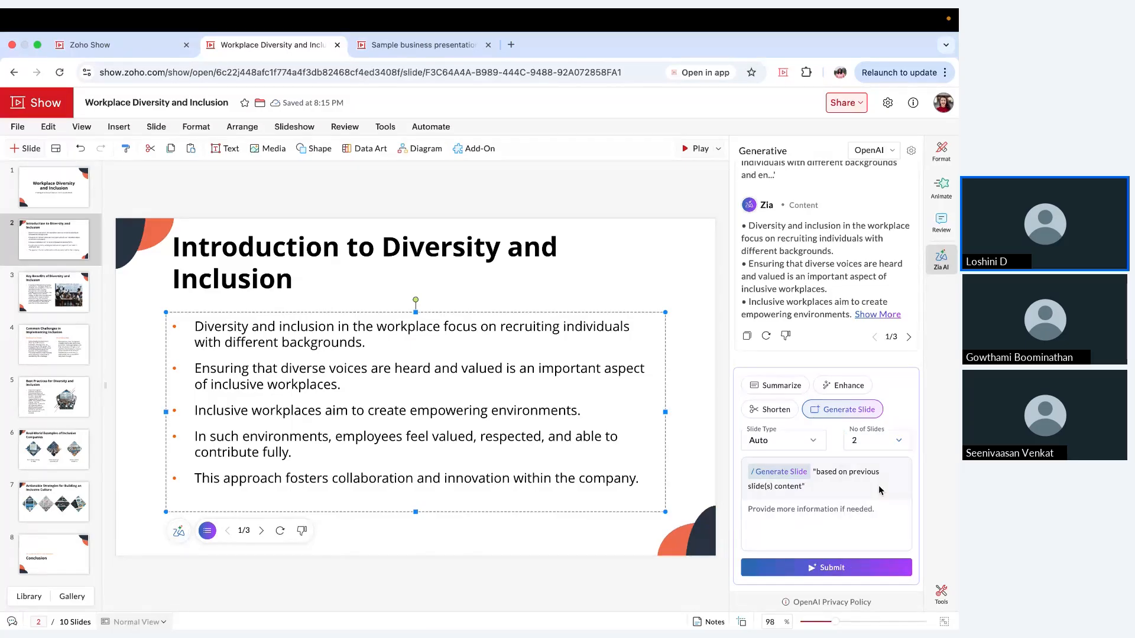
click(859, 568)
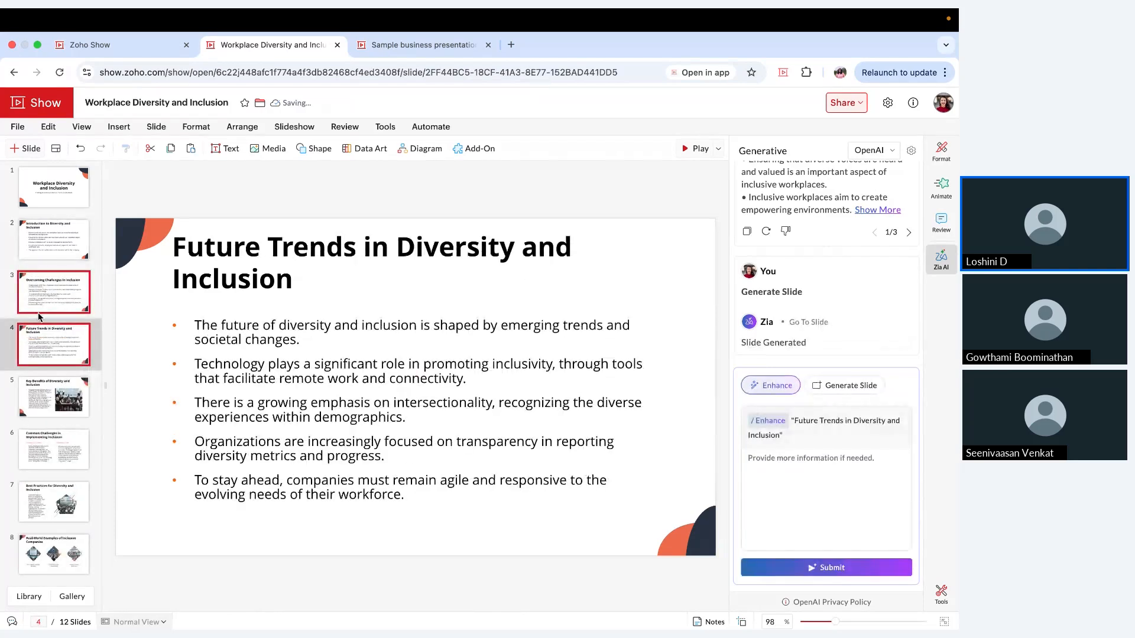
click(71, 305)
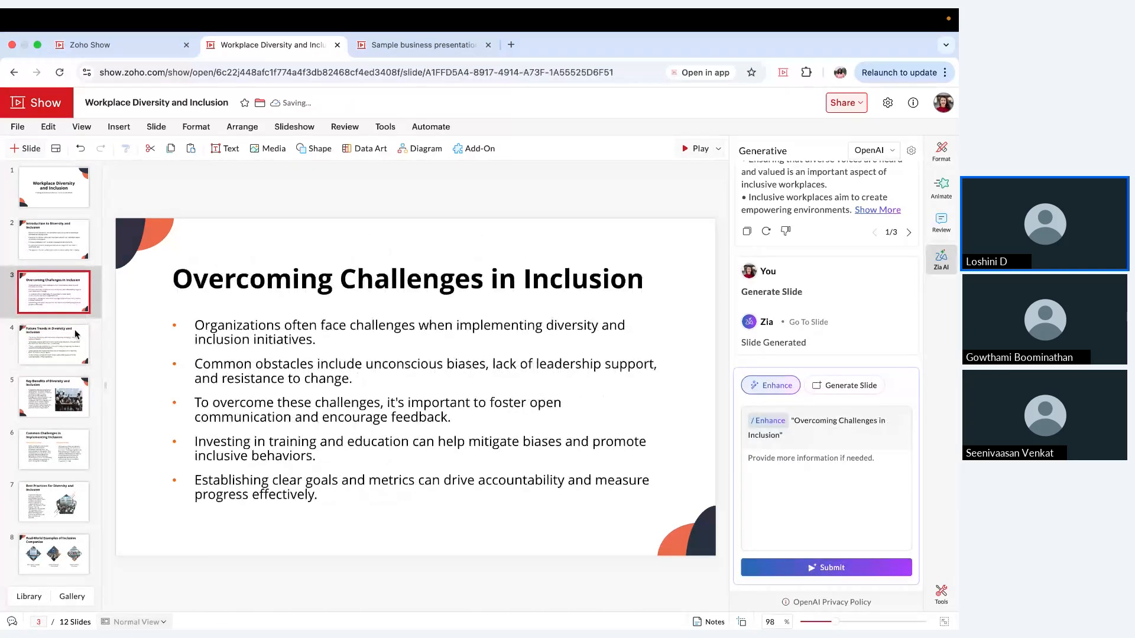
click(74, 335)
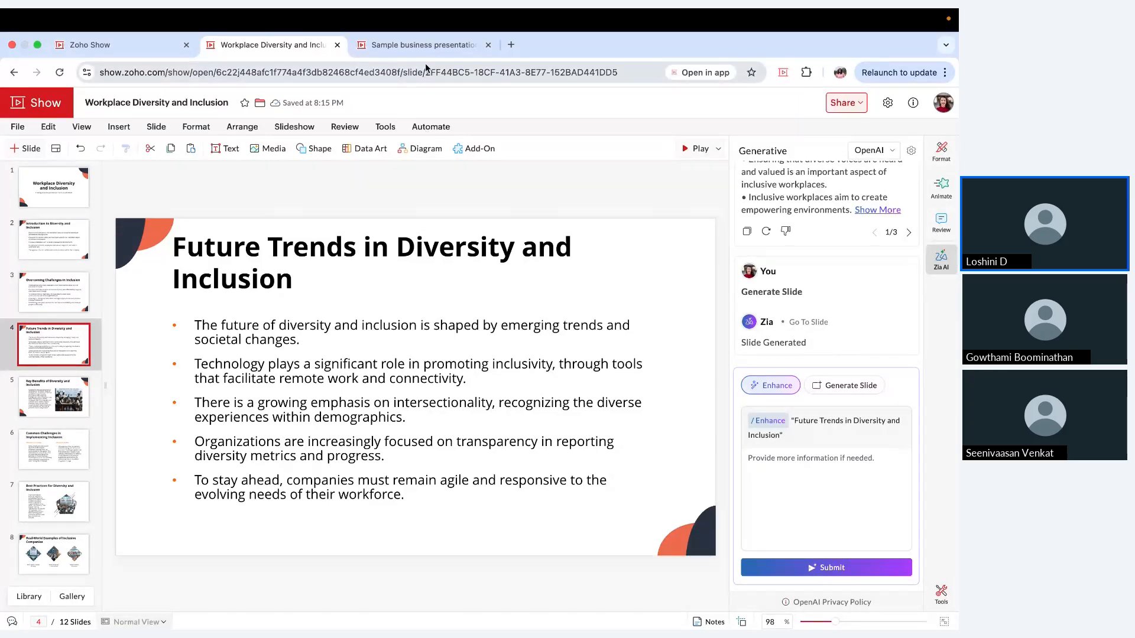
Step: Open the Sample business presentation from the recent presentations on the home page
click(129, 49)
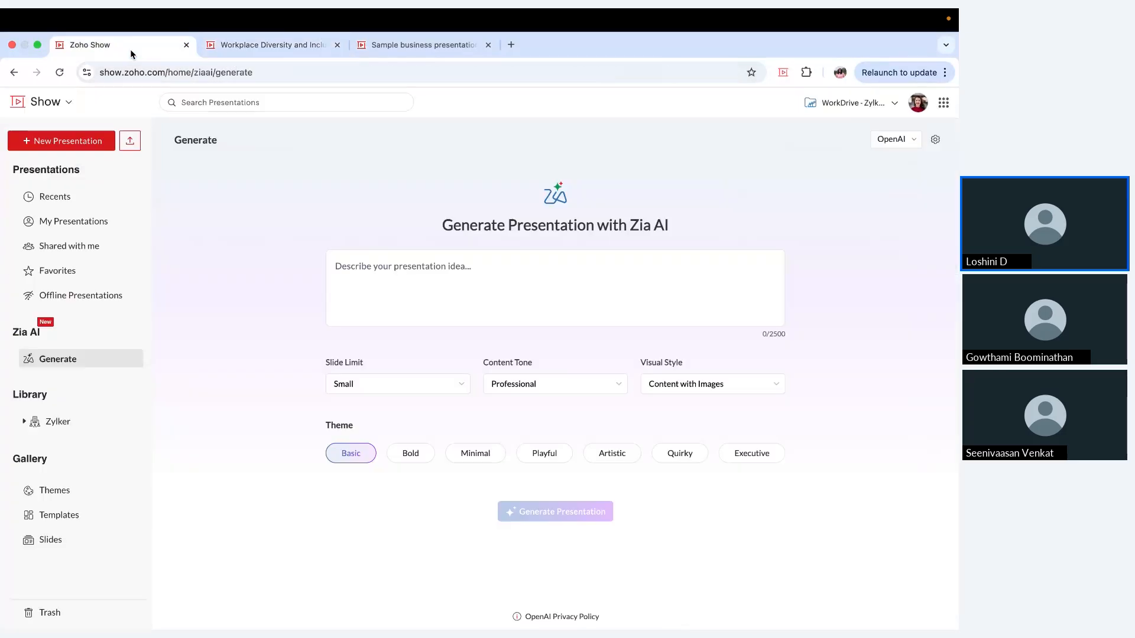
click(96, 193)
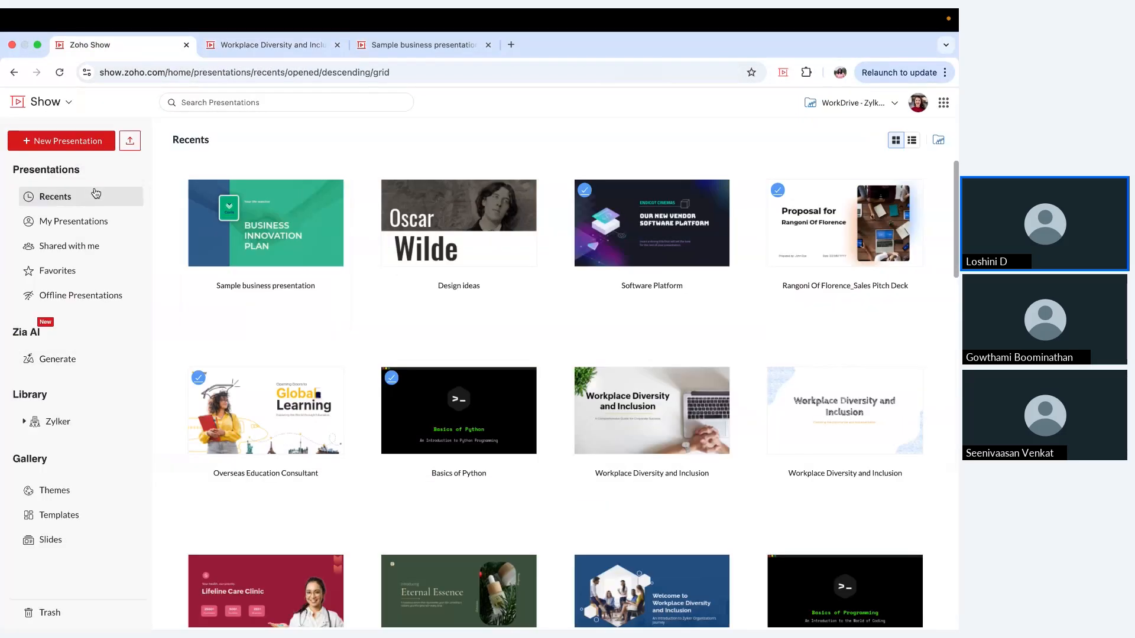
click(239, 226)
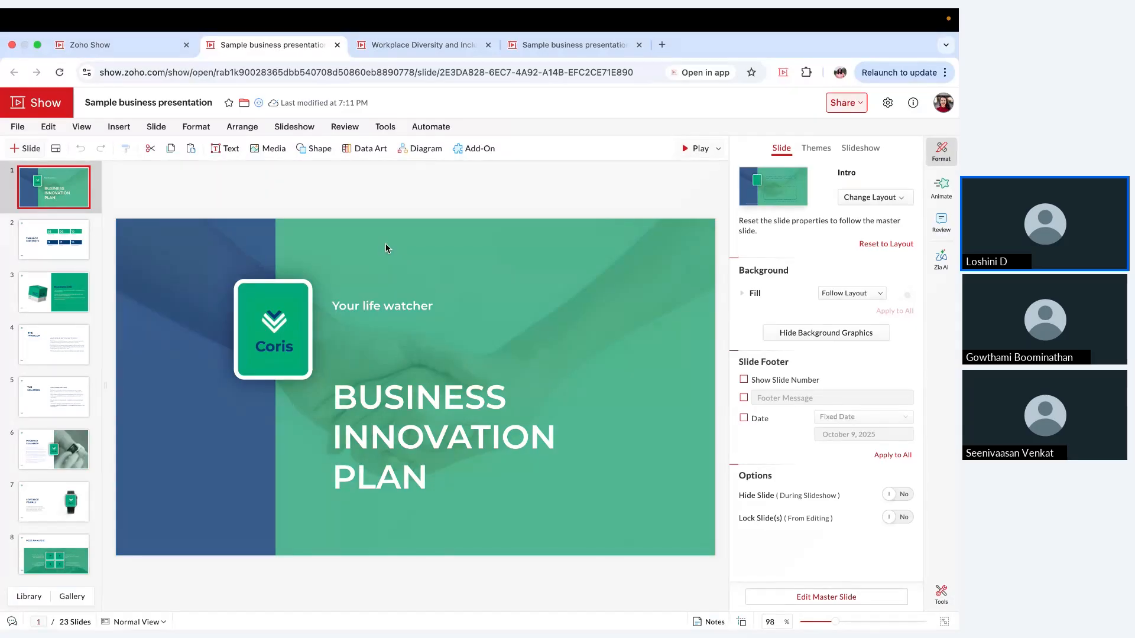
Step: Browse the templates in the Zylker library on the home page and preview the slides of the Project Progress Update template
click(130, 48)
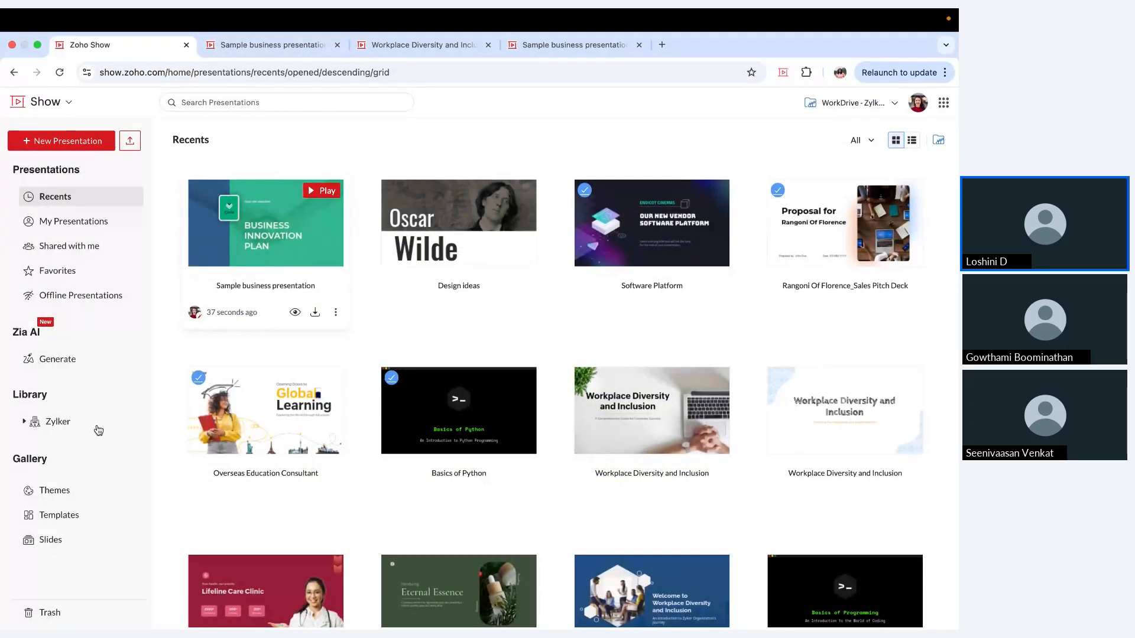
click(90, 426)
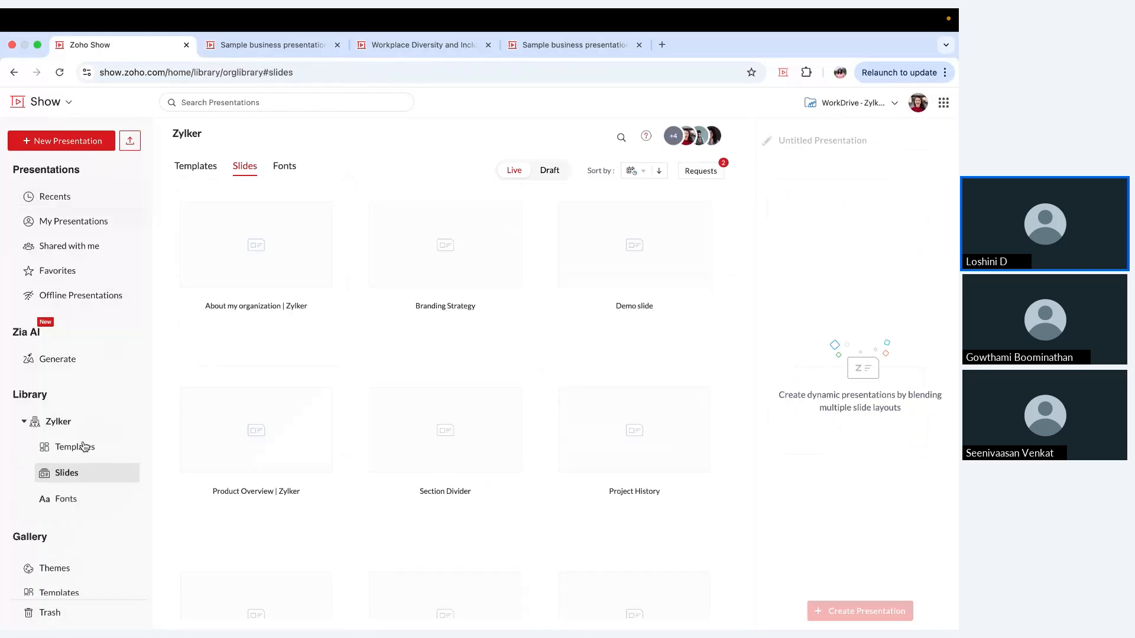
click(84, 447)
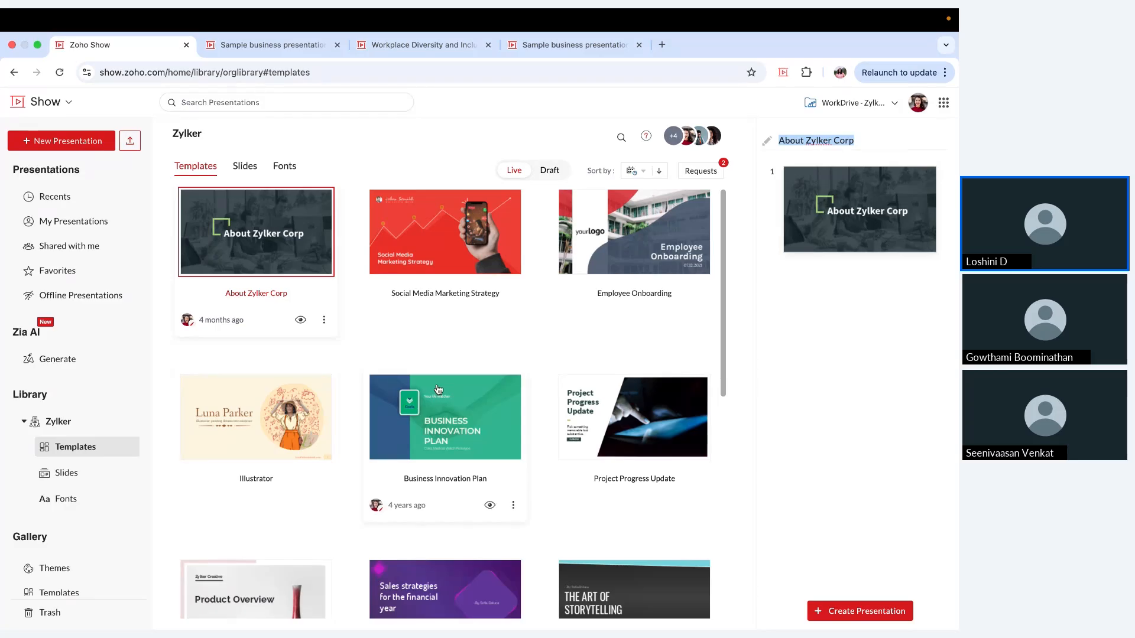
click(661, 383)
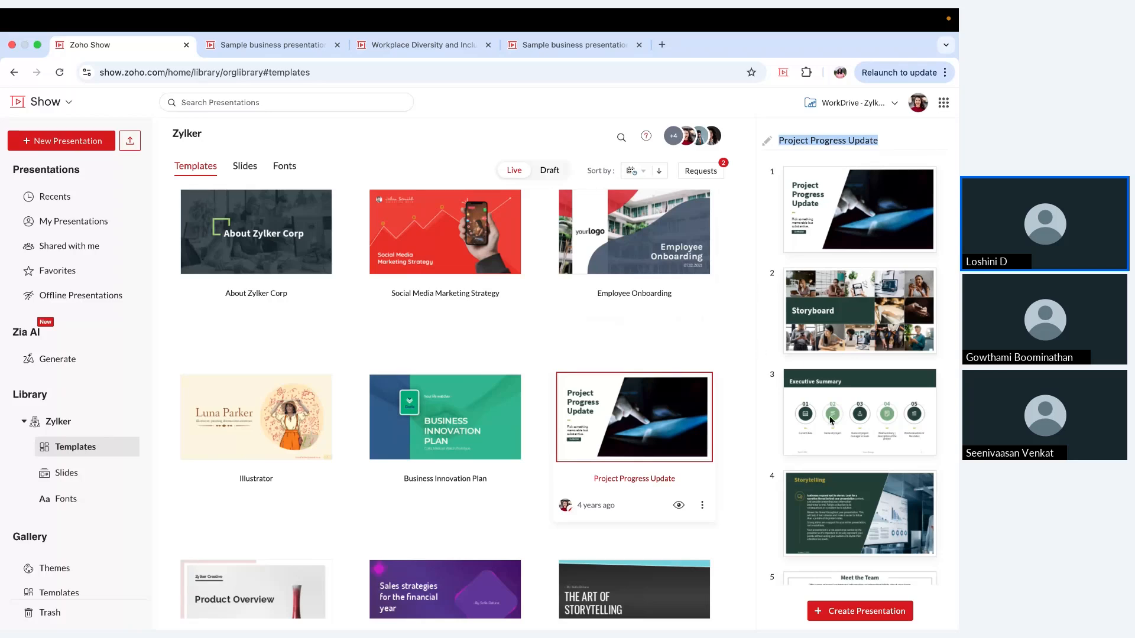
scroll(831, 421, down, 5)
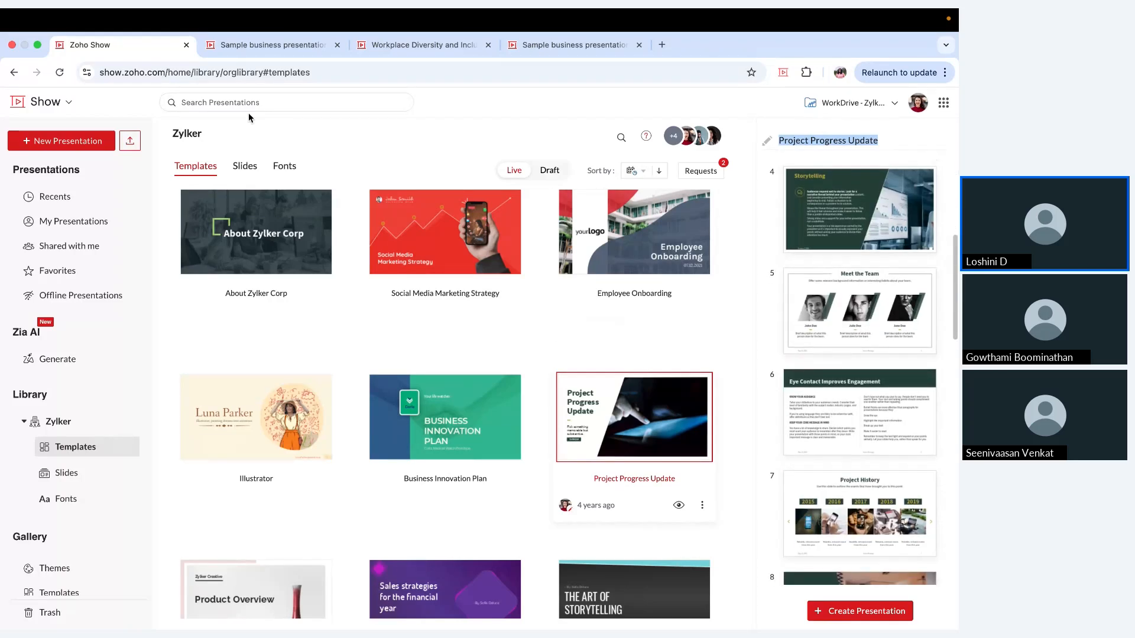
Step: Browse the Zylker library's slides and fonts, preview the About my organization slide, and return to its templates
click(245, 166)
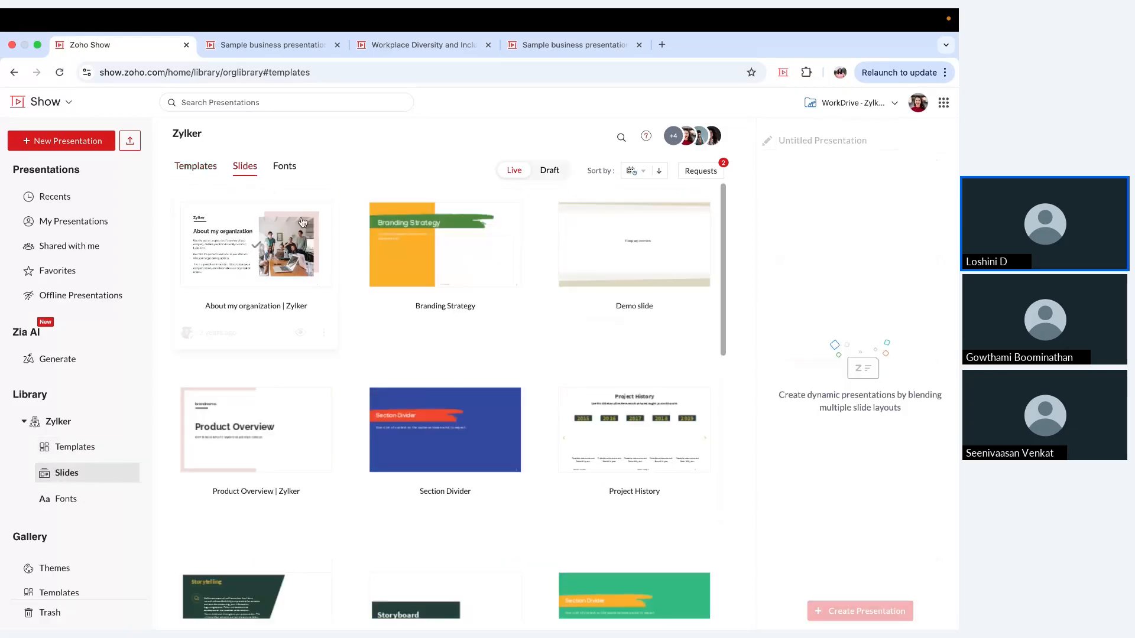
click(322, 304)
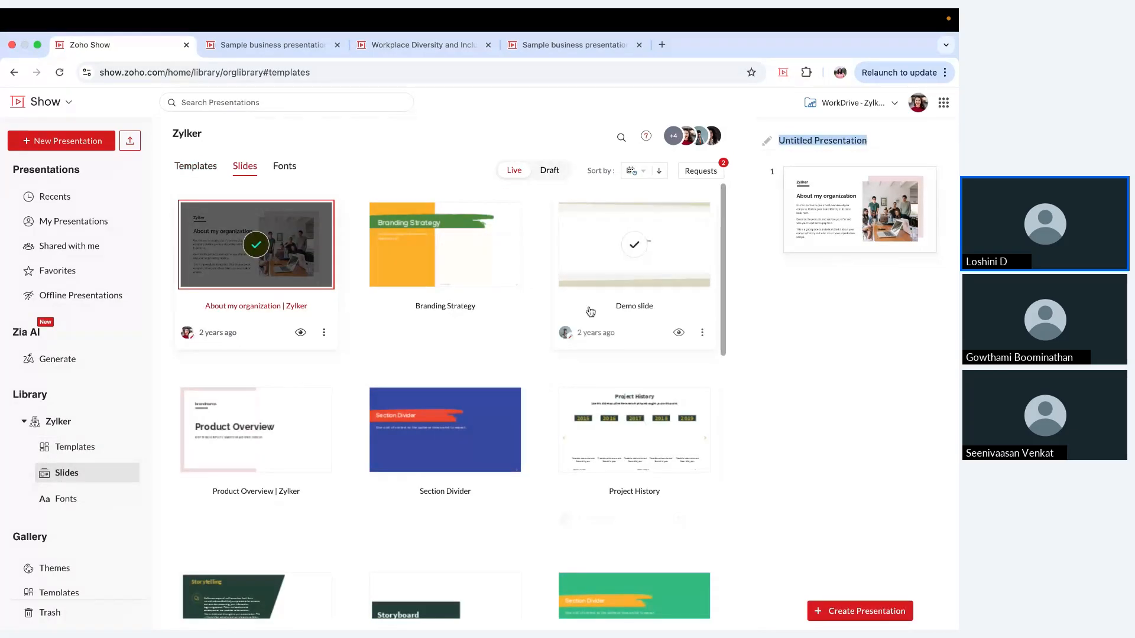
click(284, 167)
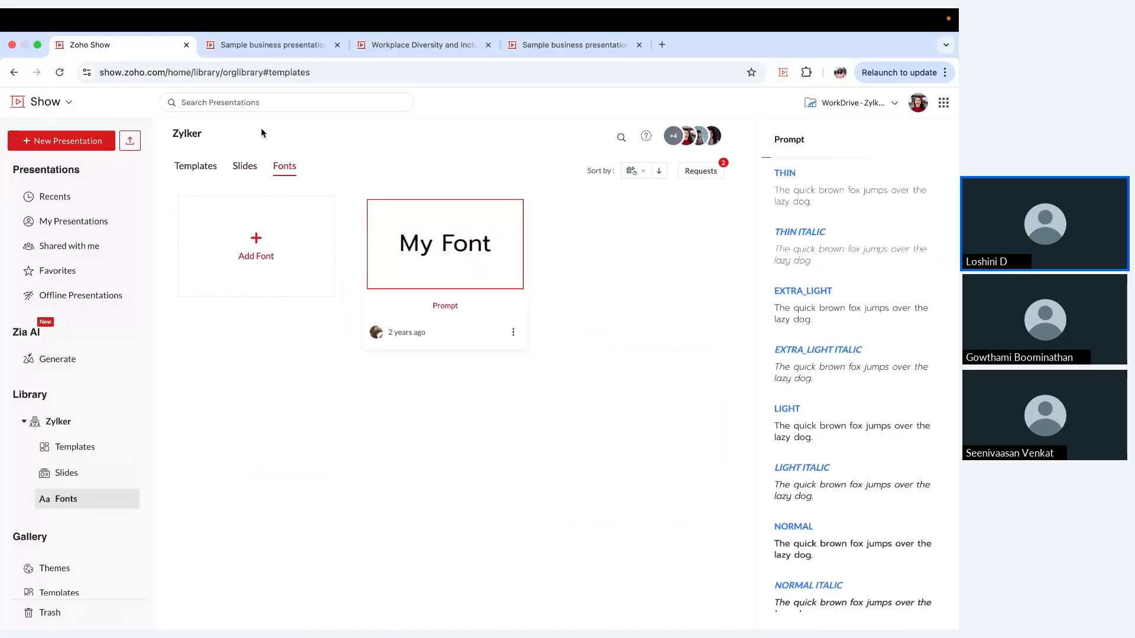
click(202, 170)
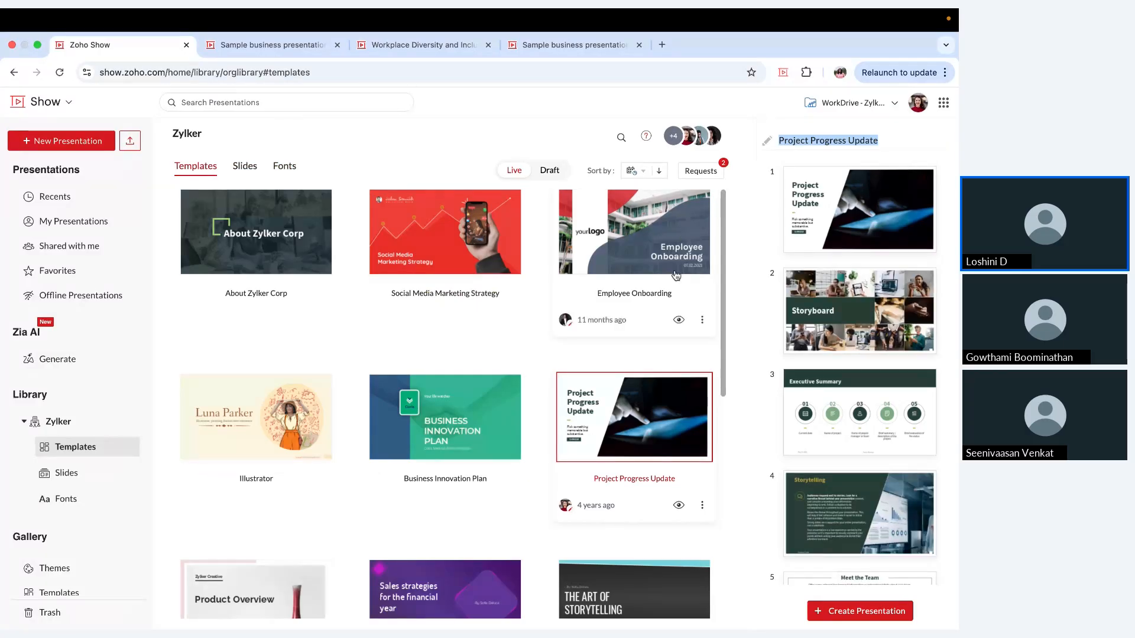
scroll(677, 275, up, 1)
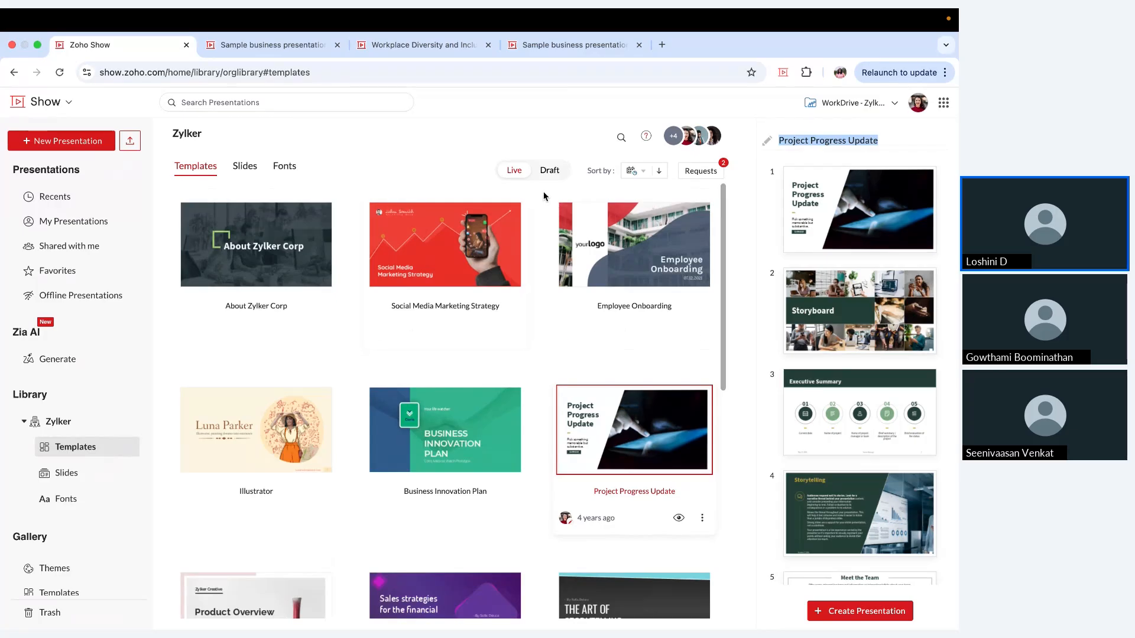
Step: Open the Gallery themes and browse the Basic and Bold theme collections
scroll(83, 520, down, 2)
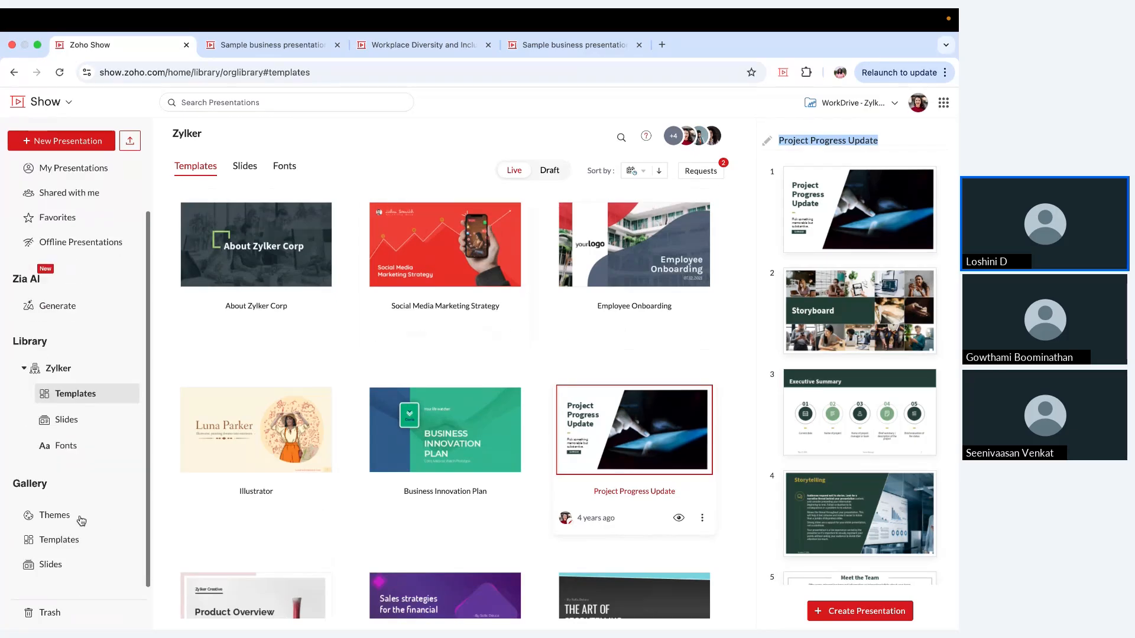
click(81, 518)
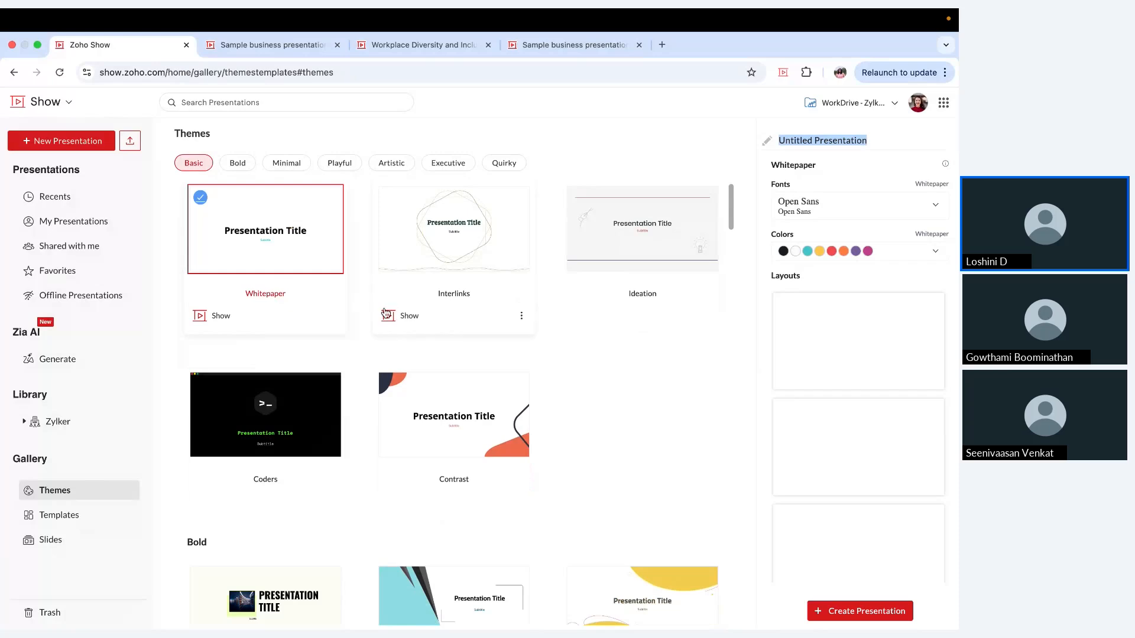
scroll(413, 491, down, 4)
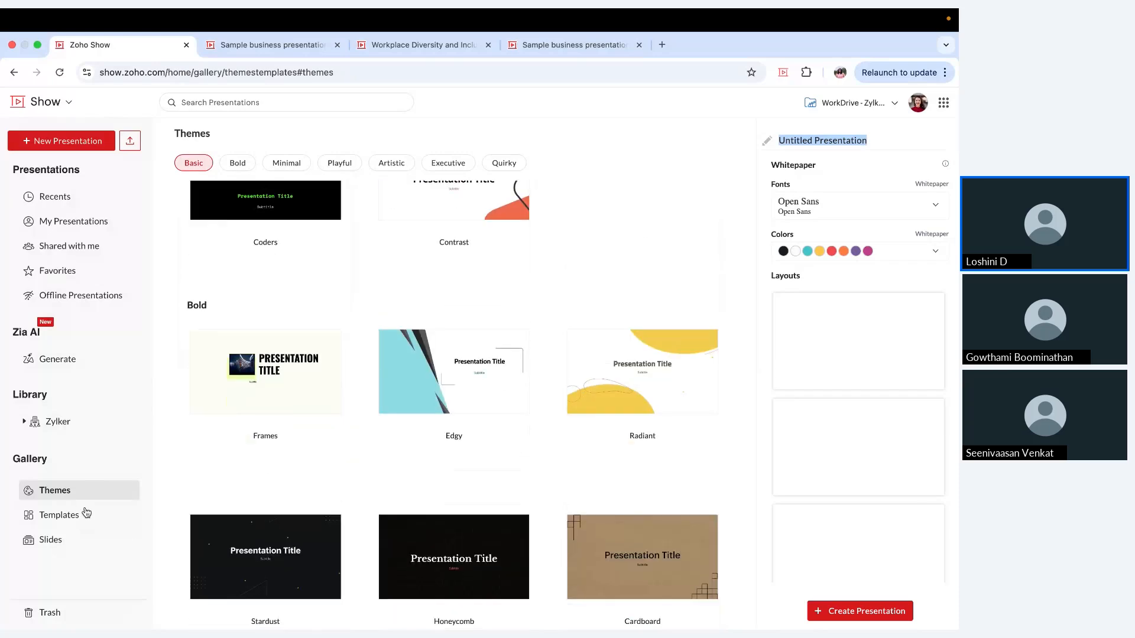
Step: Browse the Gallery templates across the Sales, HR, Healthcare, Portfolio, Education, Student and Personal categories
click(86, 513)
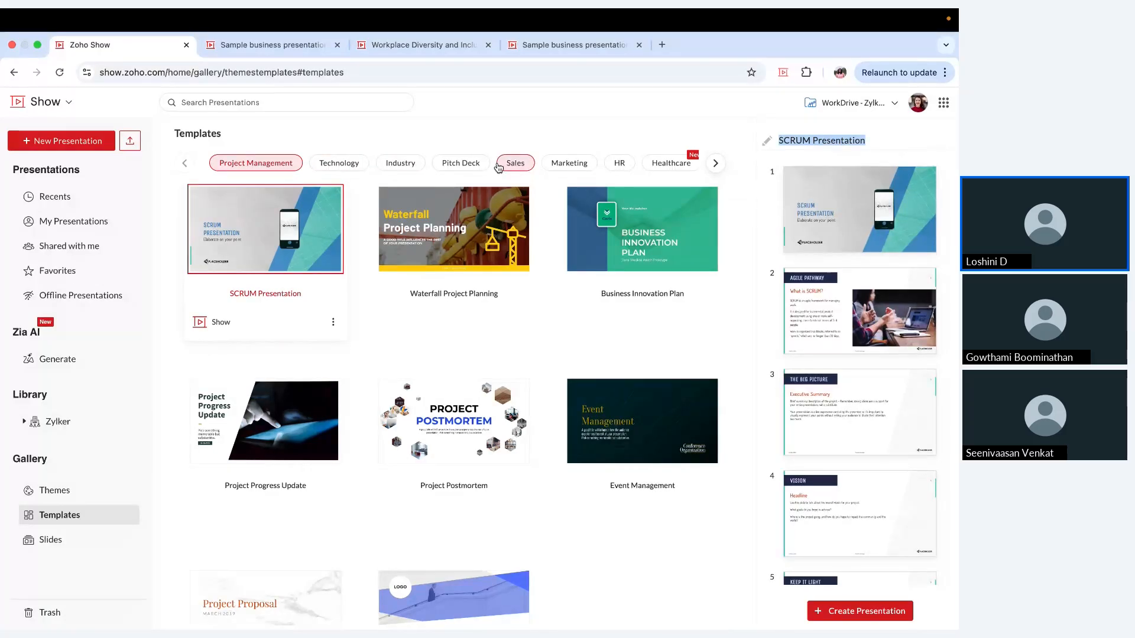
click(498, 165)
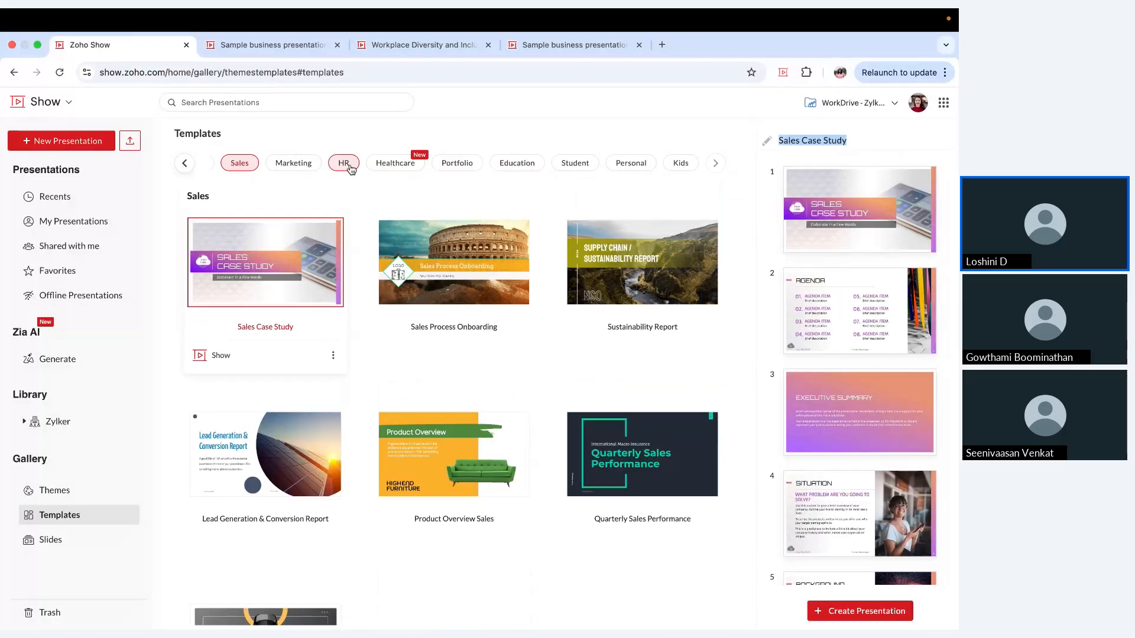
click(349, 168)
click(385, 166)
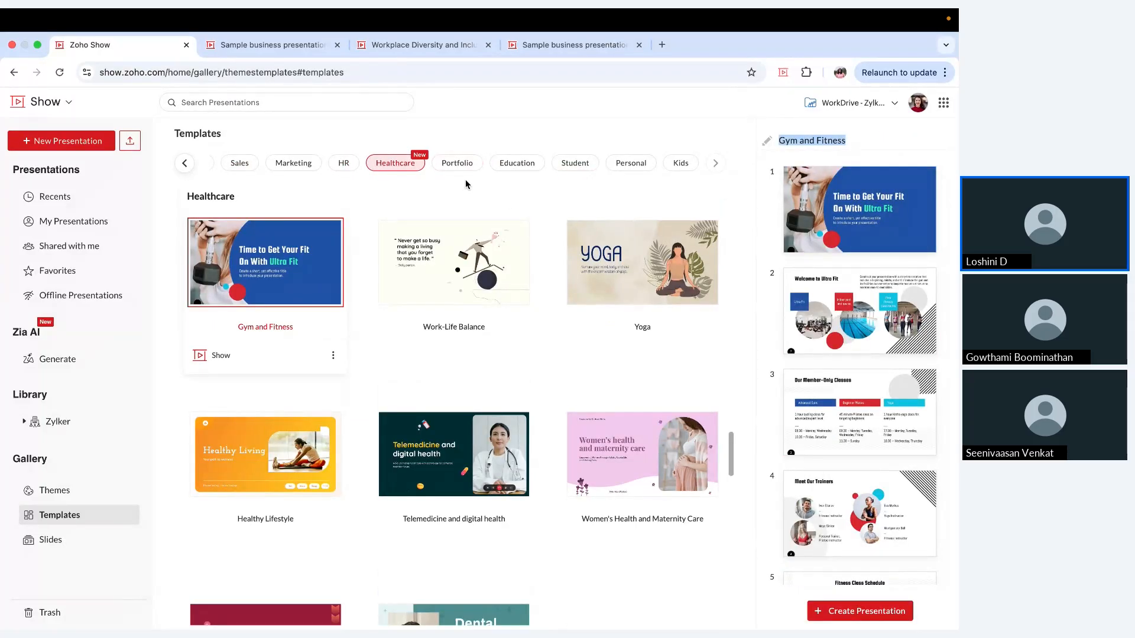
click(457, 161)
scroll(621, 356, down, 1)
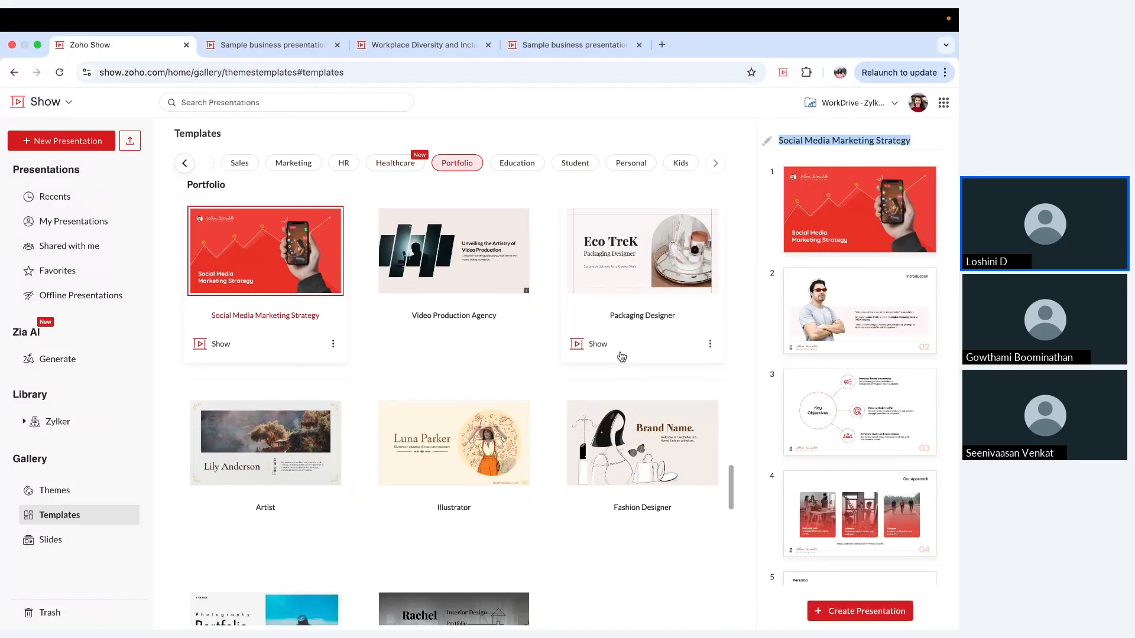
scroll(622, 357, down, 10)
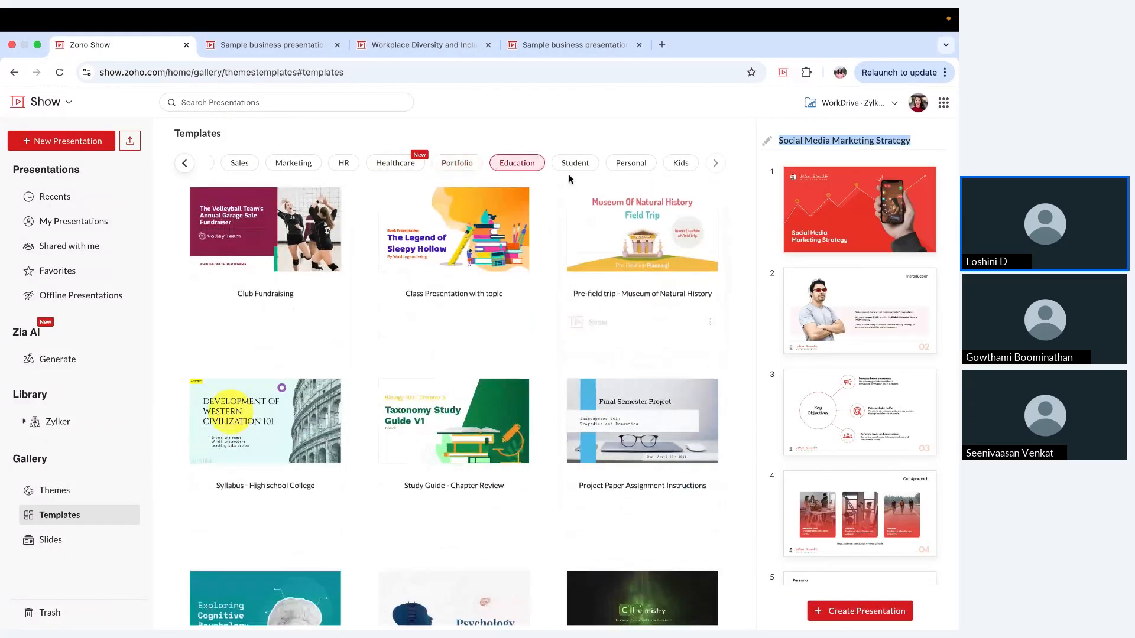
click(570, 162)
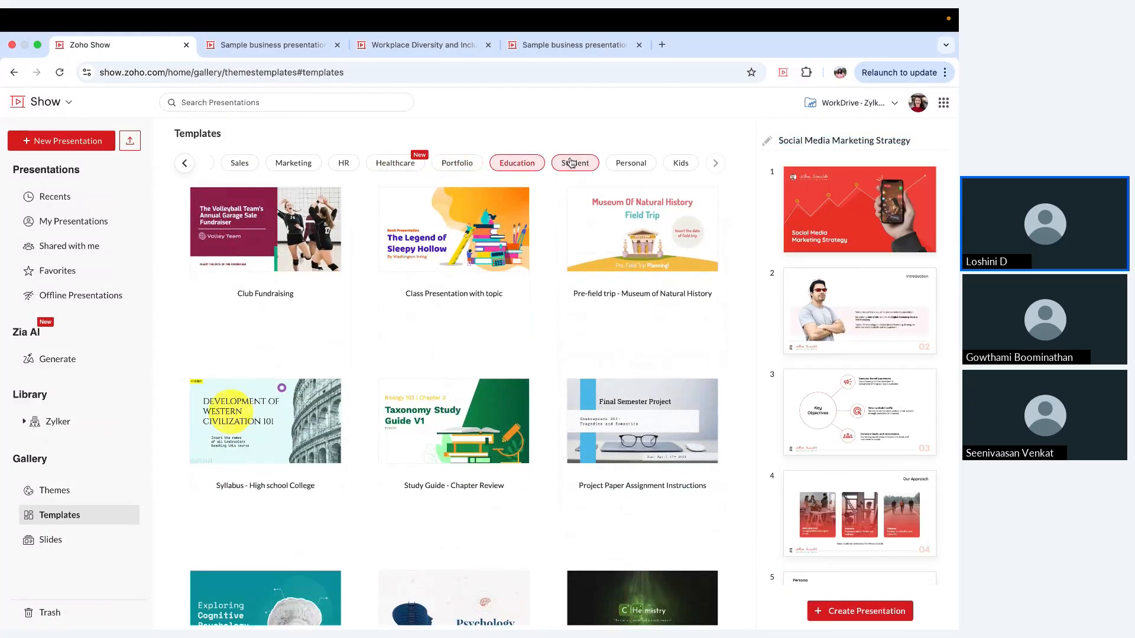
scroll(618, 327, down, 5)
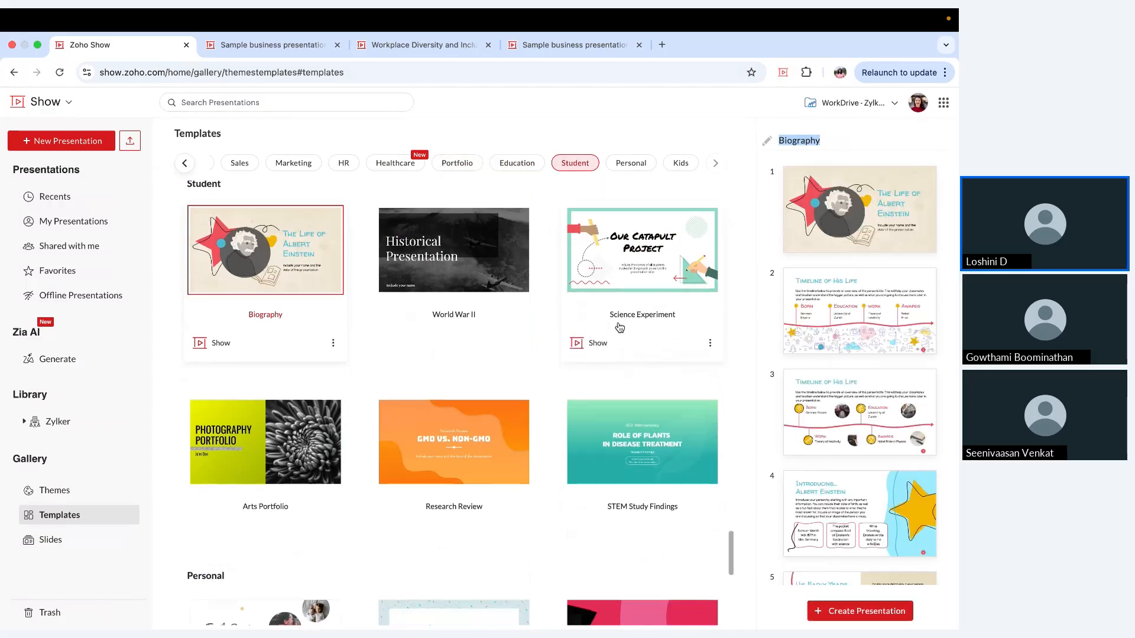
scroll(618, 327, down, 3)
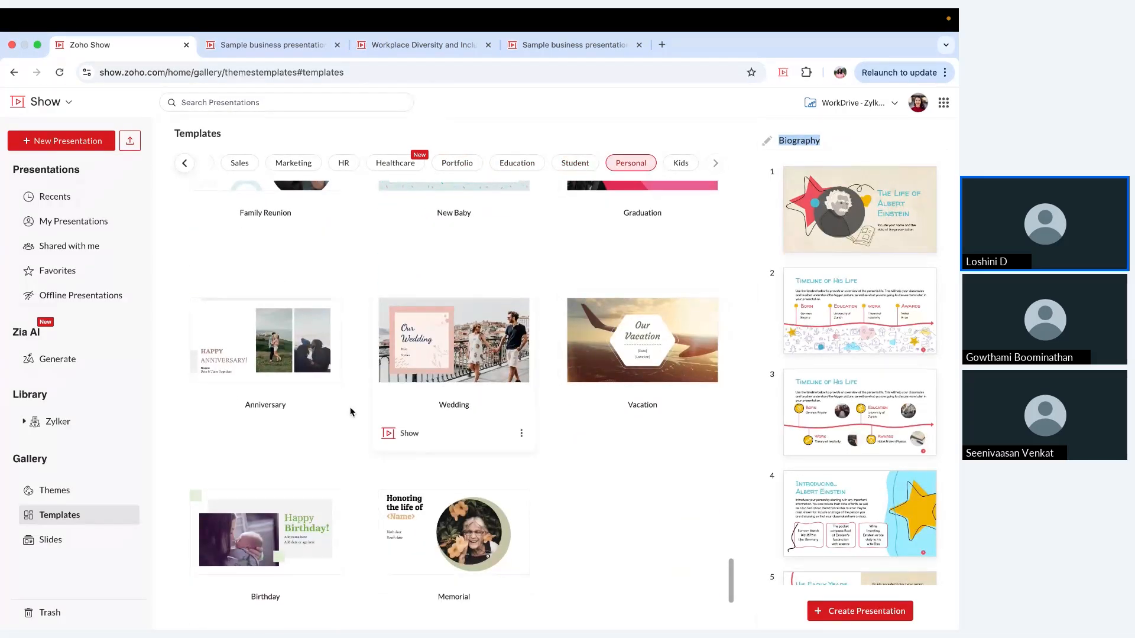
Step: Browse the Gallery slides in the Cover, Content, Timeline and Testimonial categories
click(93, 542)
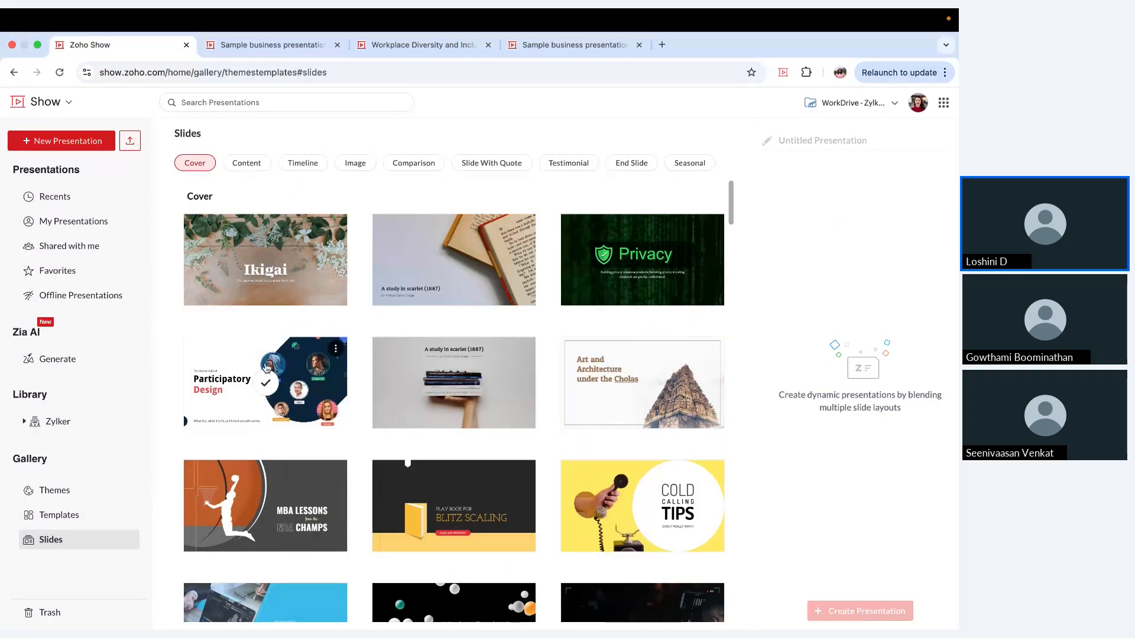
click(257, 168)
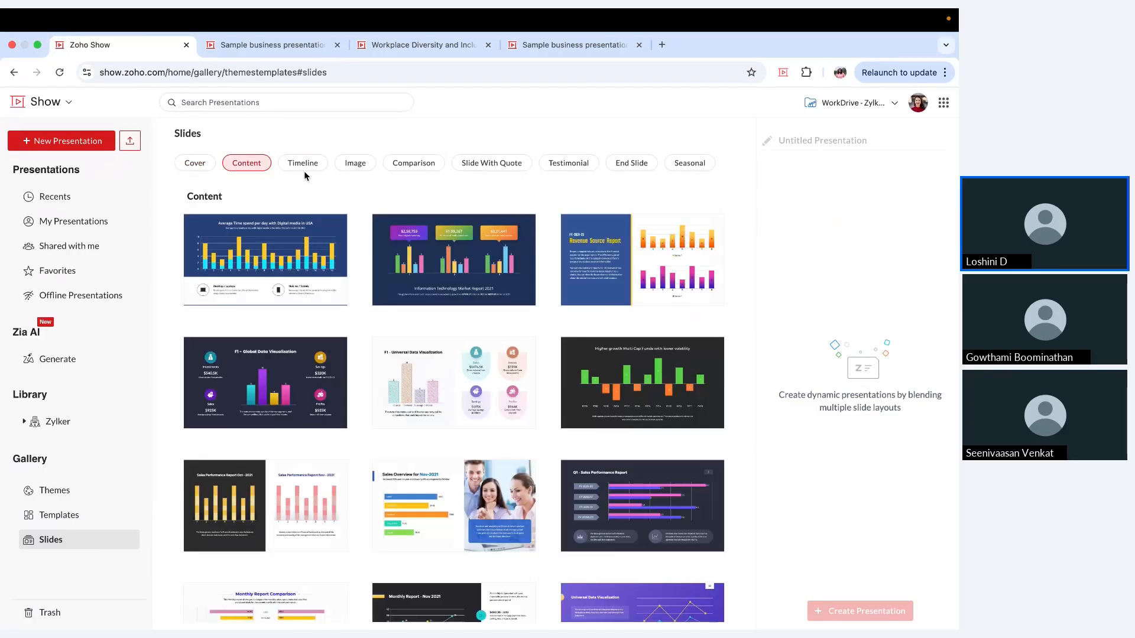
click(301, 170)
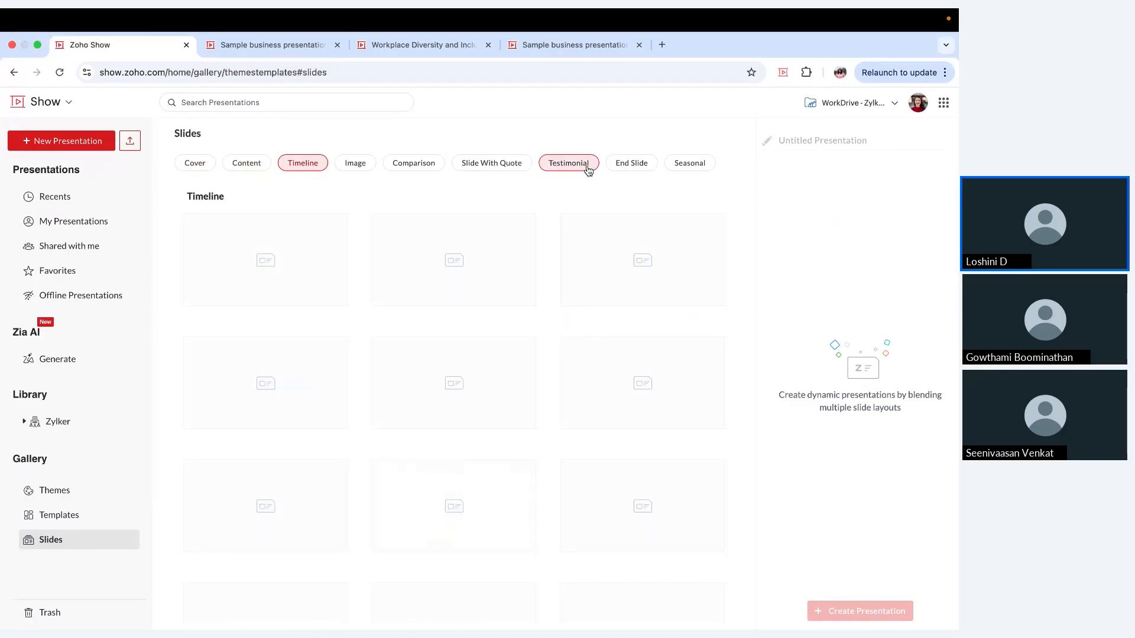
click(589, 169)
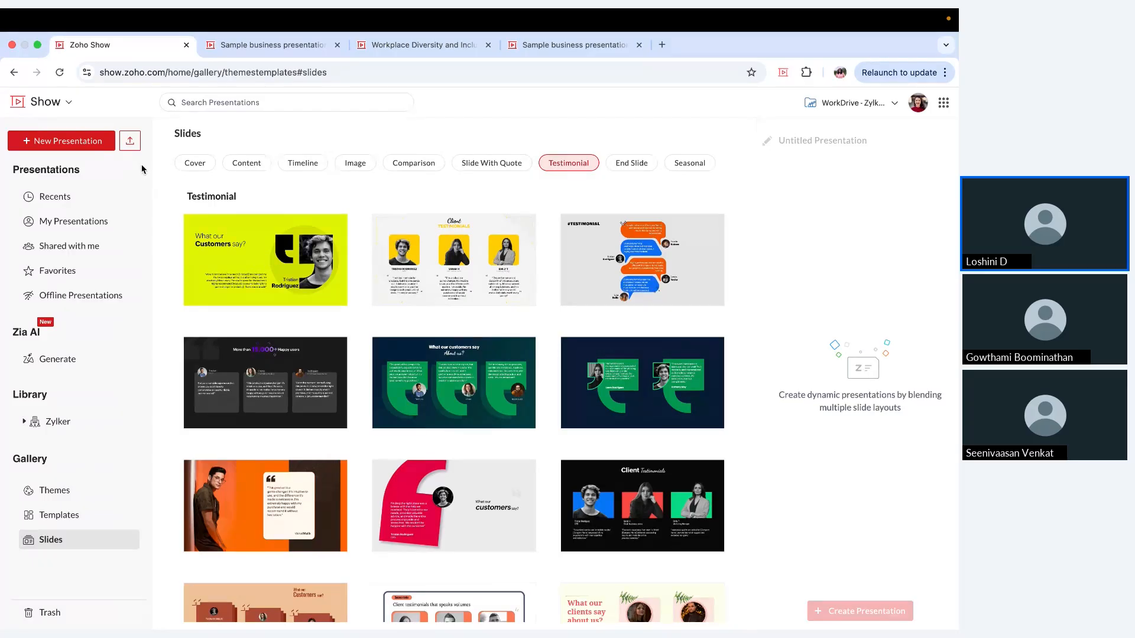
Step: View the presentation import options with the supported file formats and close them without uploading a file
click(130, 142)
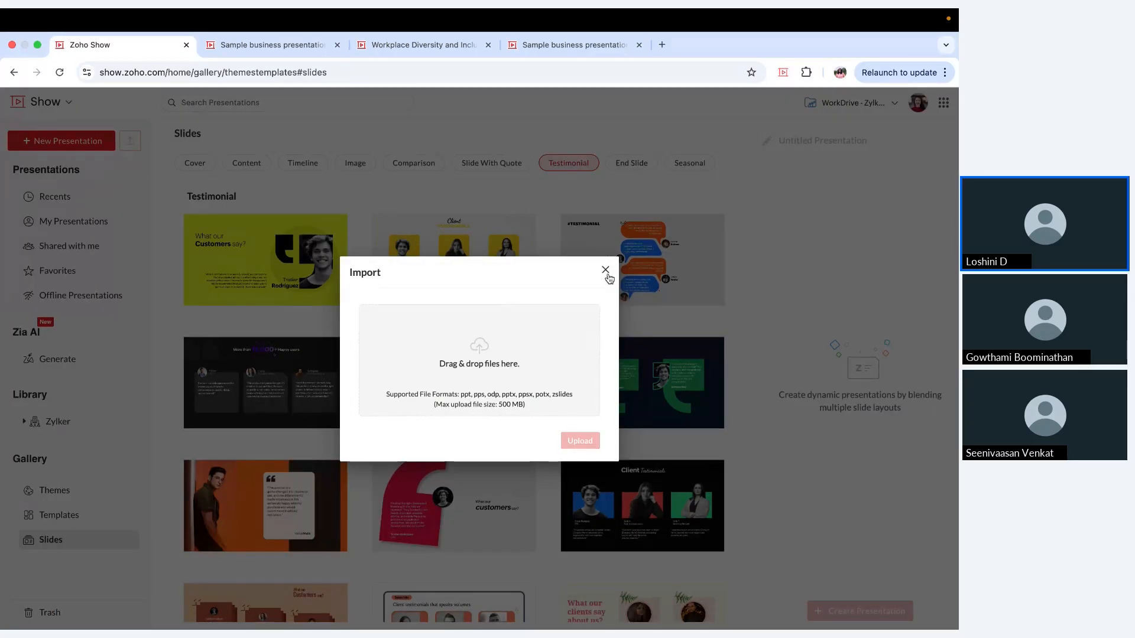
click(605, 271)
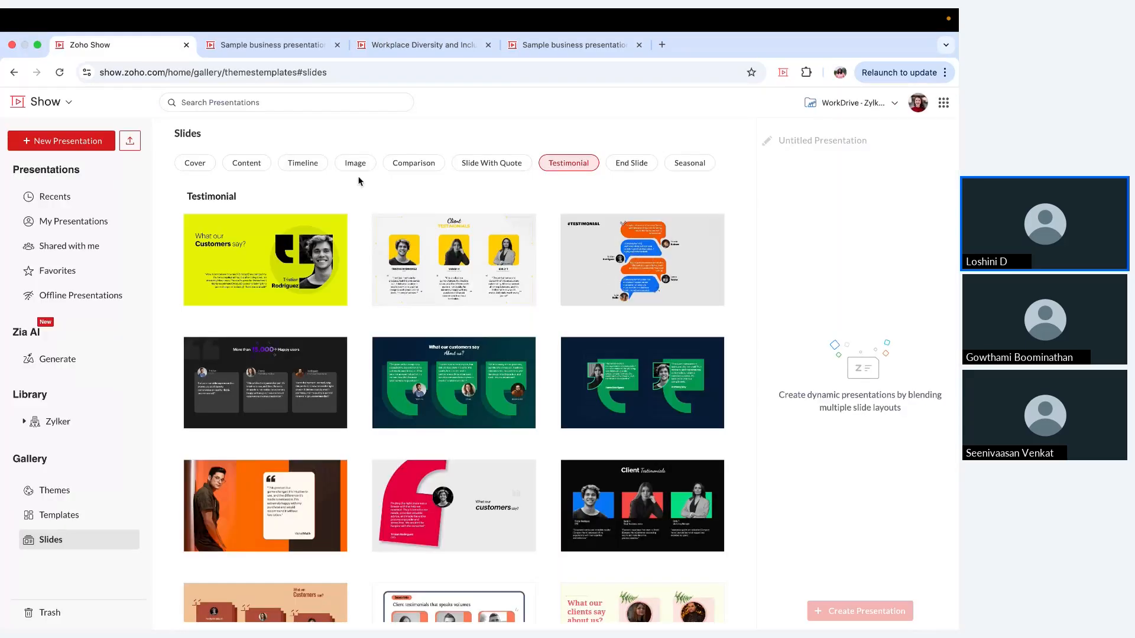
Step: Return to the recent presentations and open Sample business presentation for editing
click(55, 196)
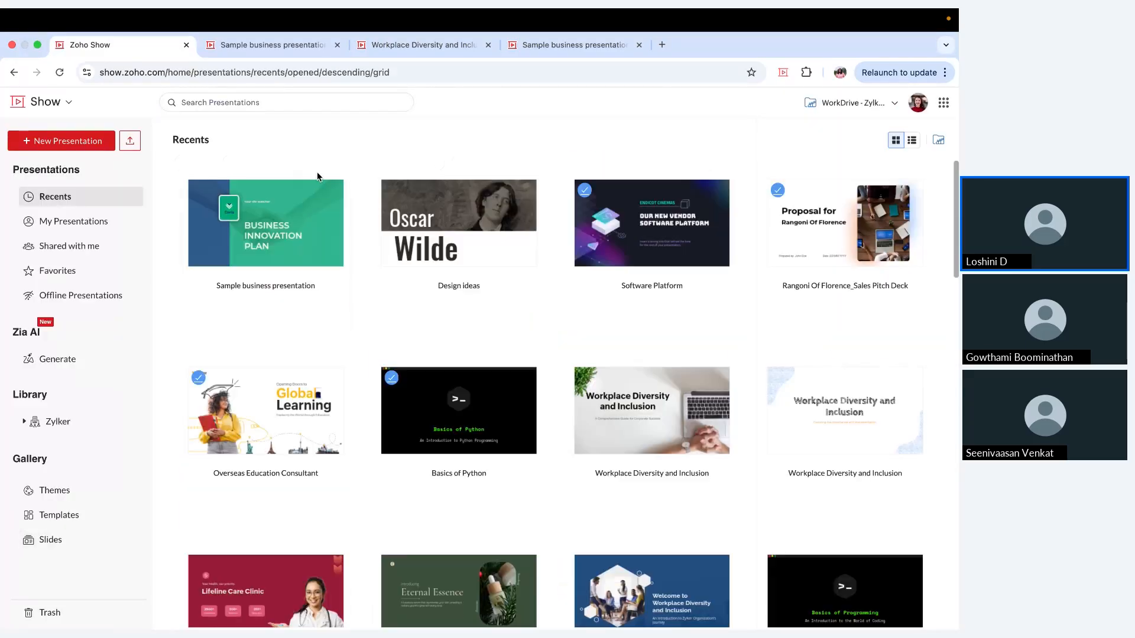
click(296, 218)
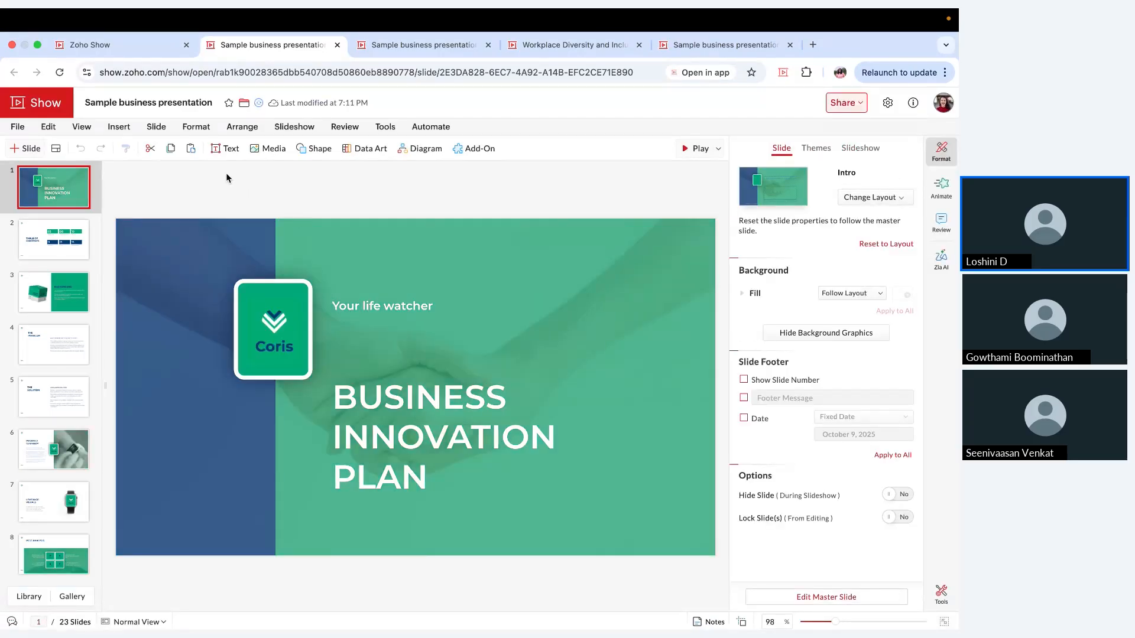
Step: Look through the predefined text box styles available for insertion on a slide
click(227, 151)
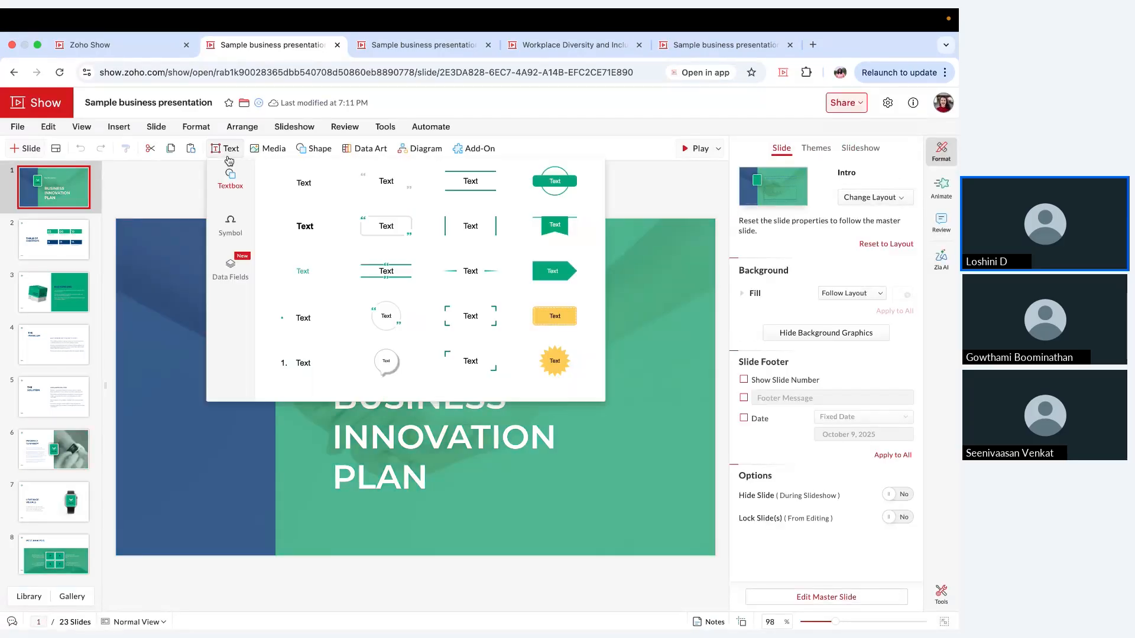
scroll(381, 273, down, 2)
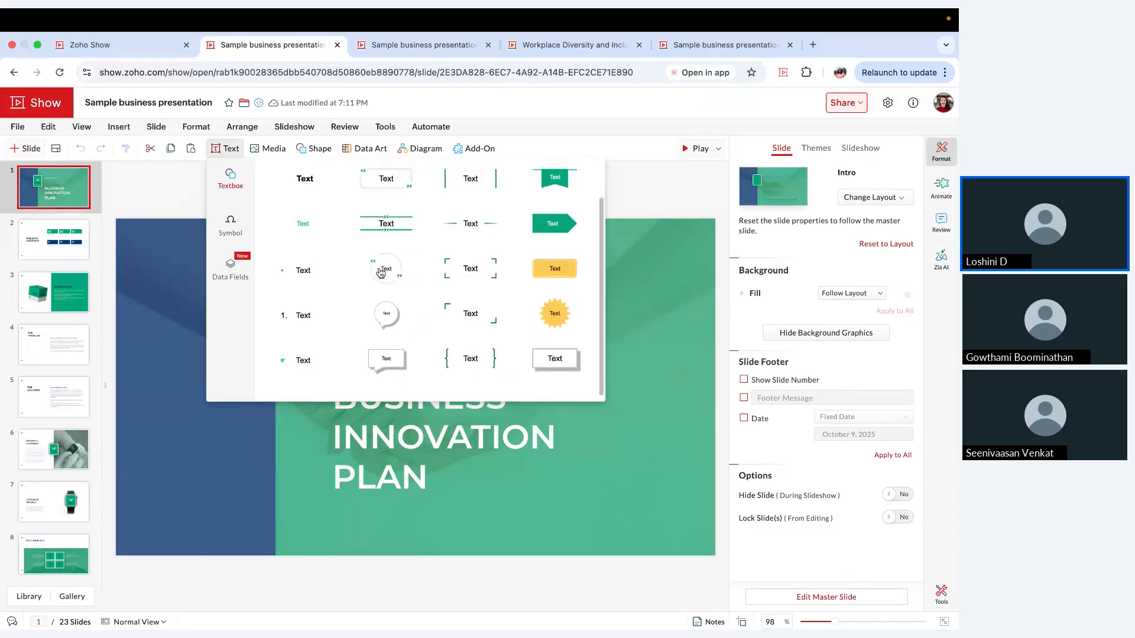
scroll(382, 273, up, 2)
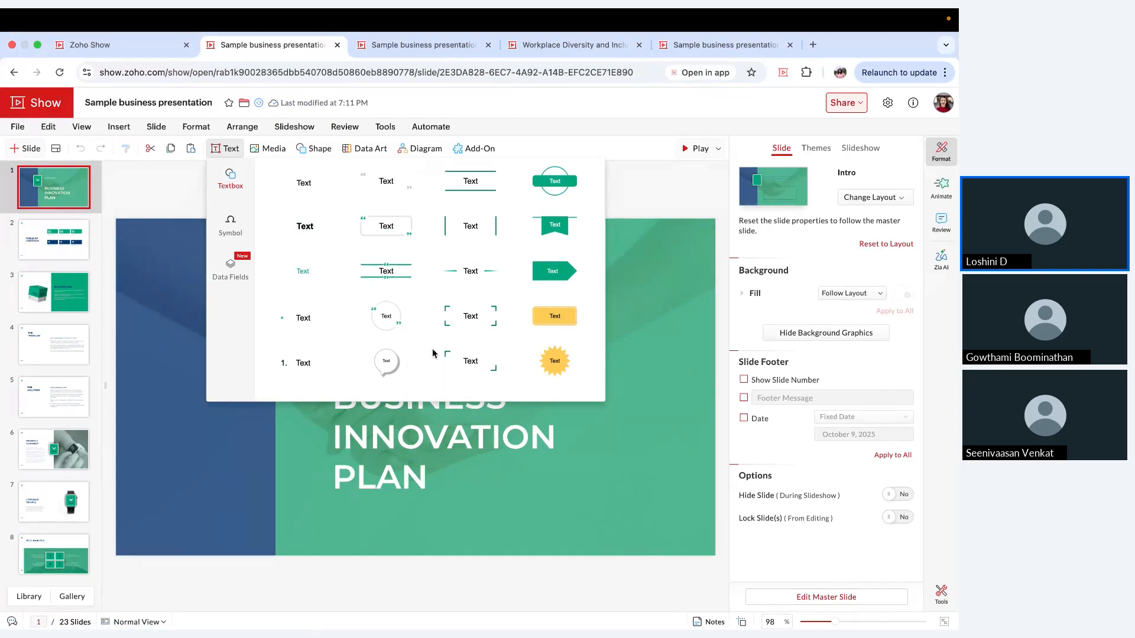
Step: View the Currency, Punctuation, Arrow and Math & Science symbols and the internal data fields, and close the text options
click(231, 224)
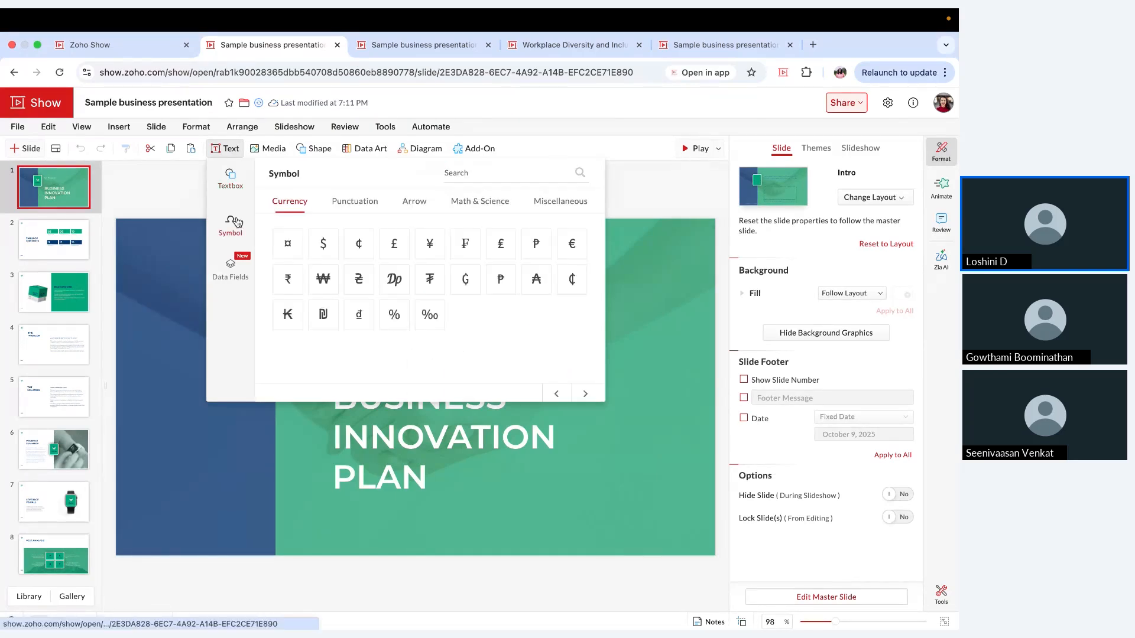
click(359, 202)
click(415, 201)
click(480, 201)
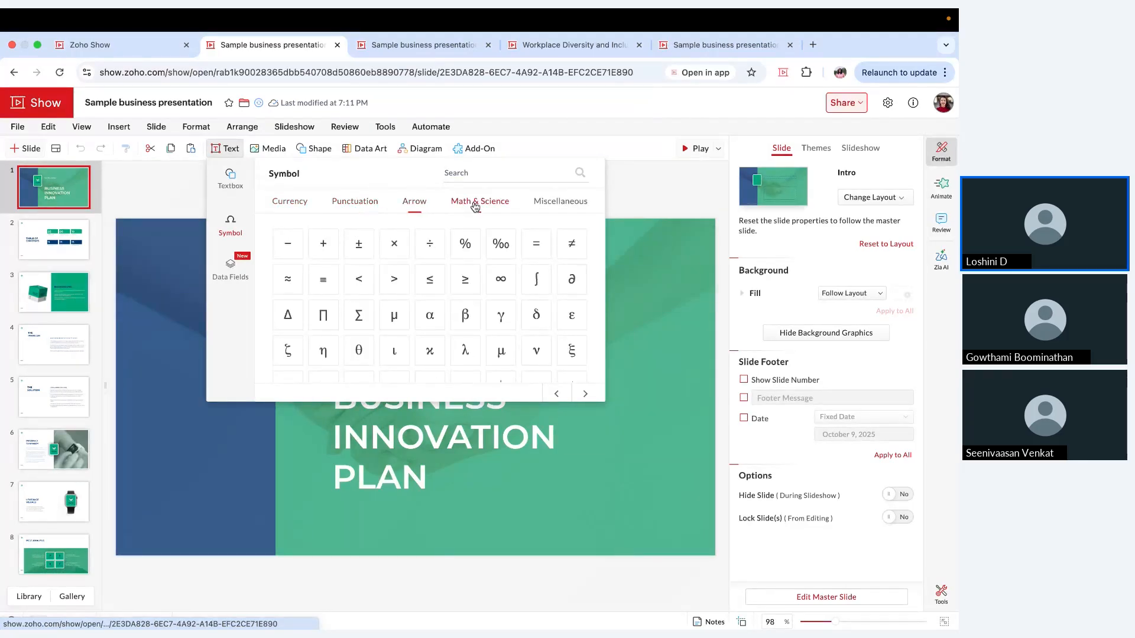
click(239, 278)
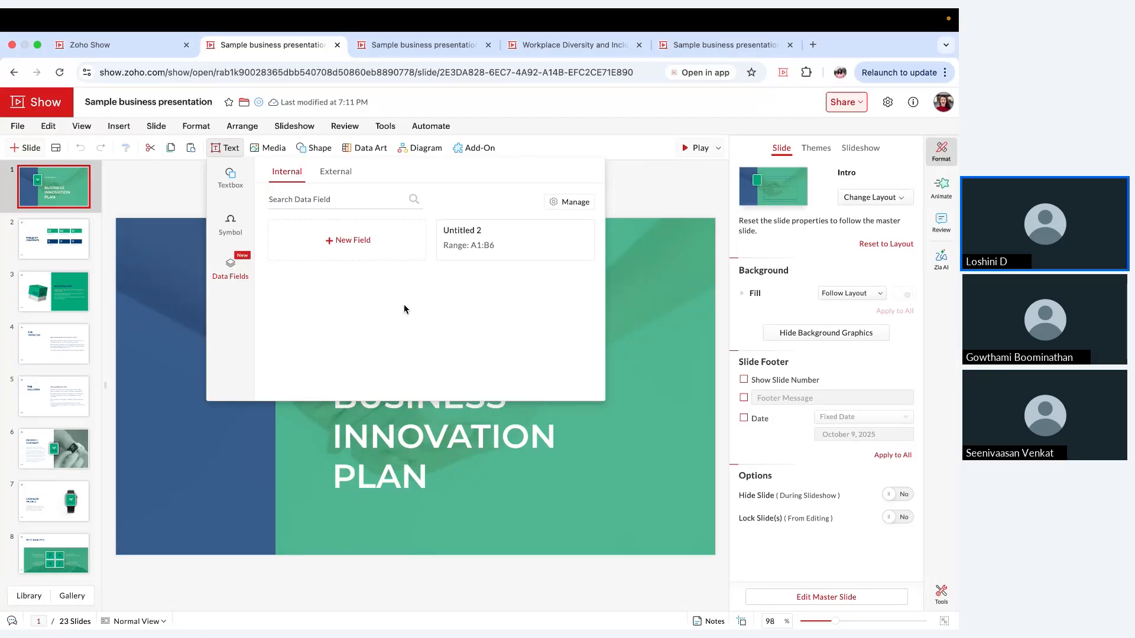
click(230, 502)
Step: Open slide 21, the "Get in touch with us!" contact slide
scroll(83, 451, down, 2)
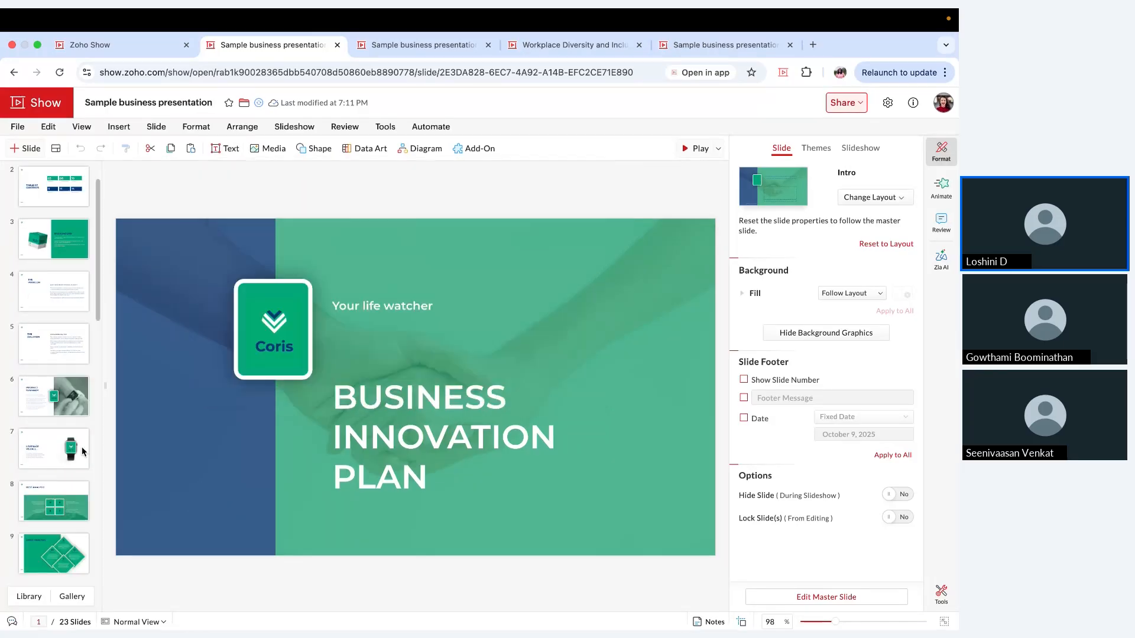
scroll(82, 451, down, 6)
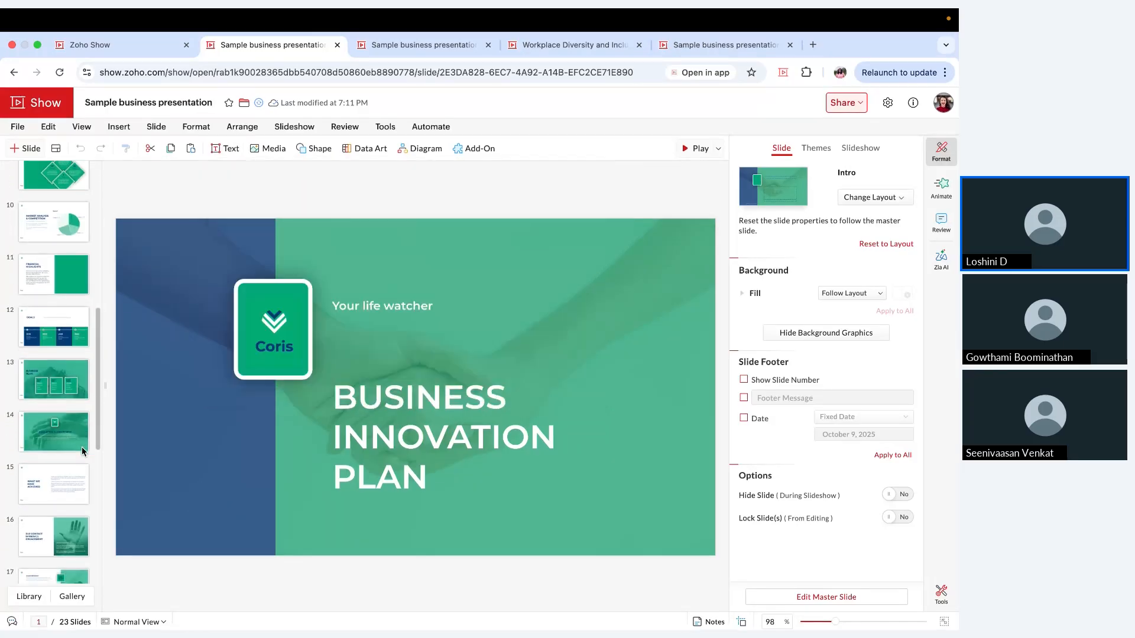
scroll(82, 447, down, 5)
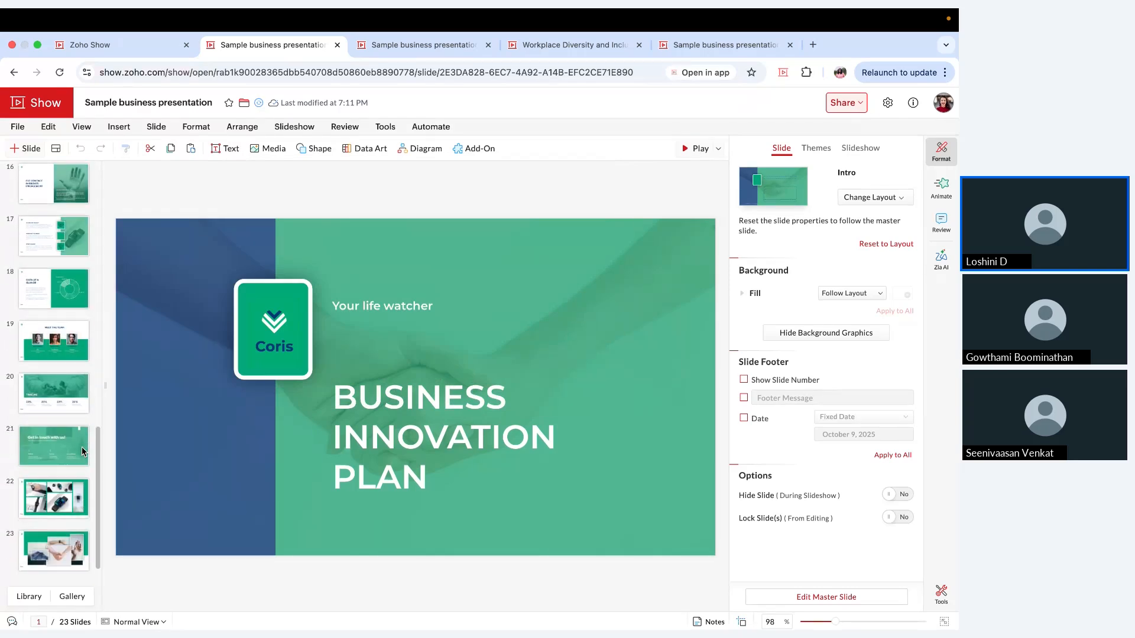
click(81, 447)
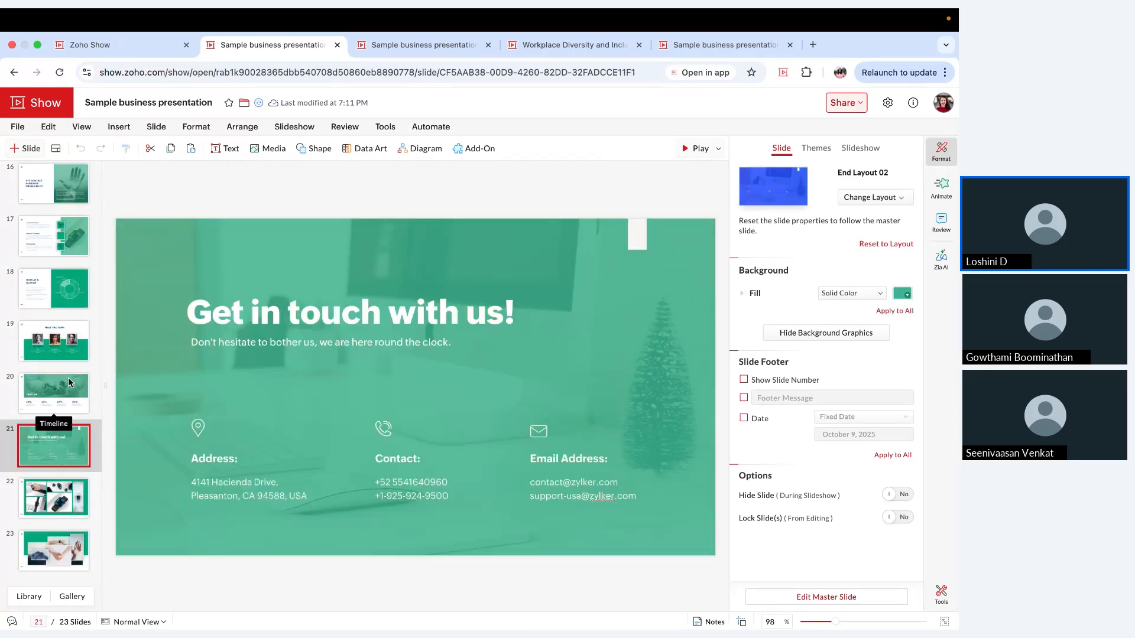
scroll(69, 377, up, 1)
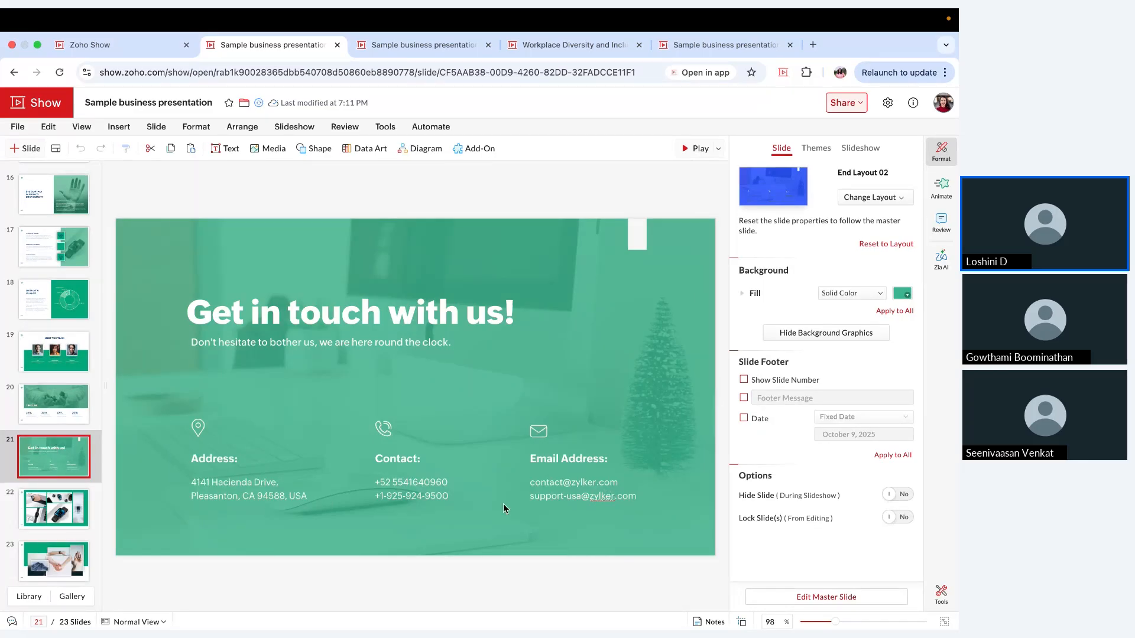
Step: Copy the support e-mail address from the Email Address block on the contact slide
double_click(566, 499)
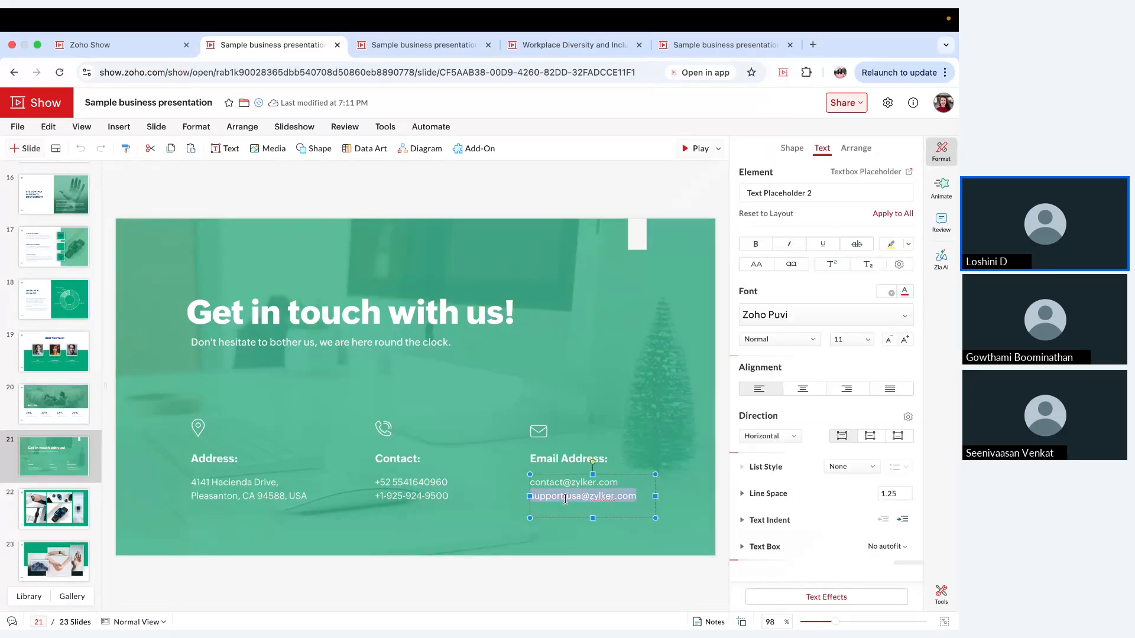
key(super+c)
click(598, 545)
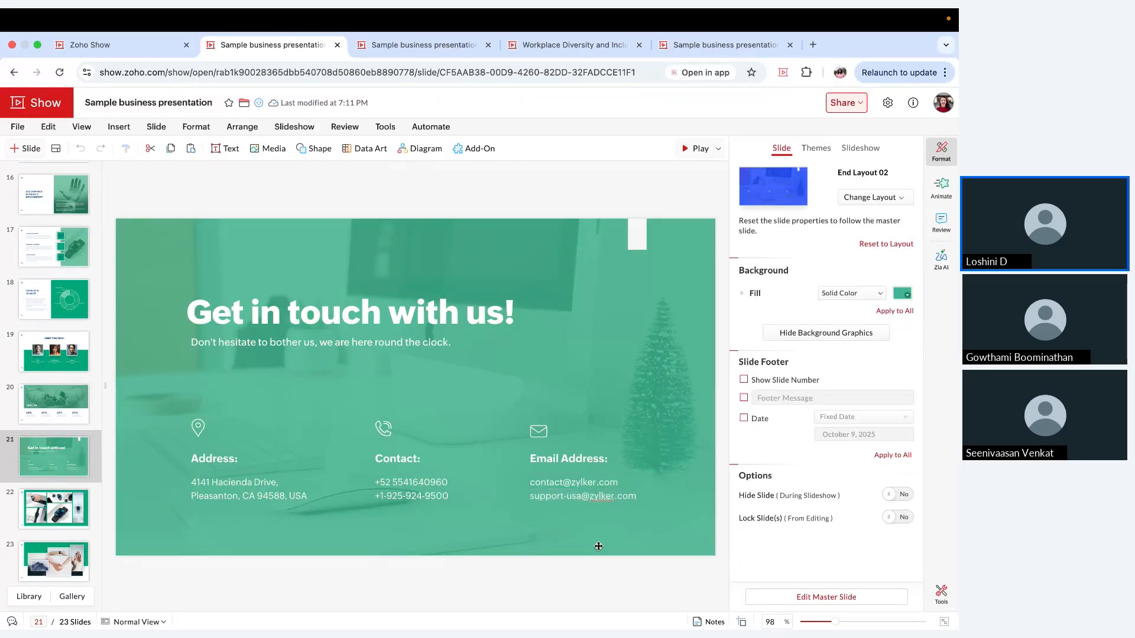
Step: Create a new internal data field and name it "USA mail"
click(226, 148)
click(344, 245)
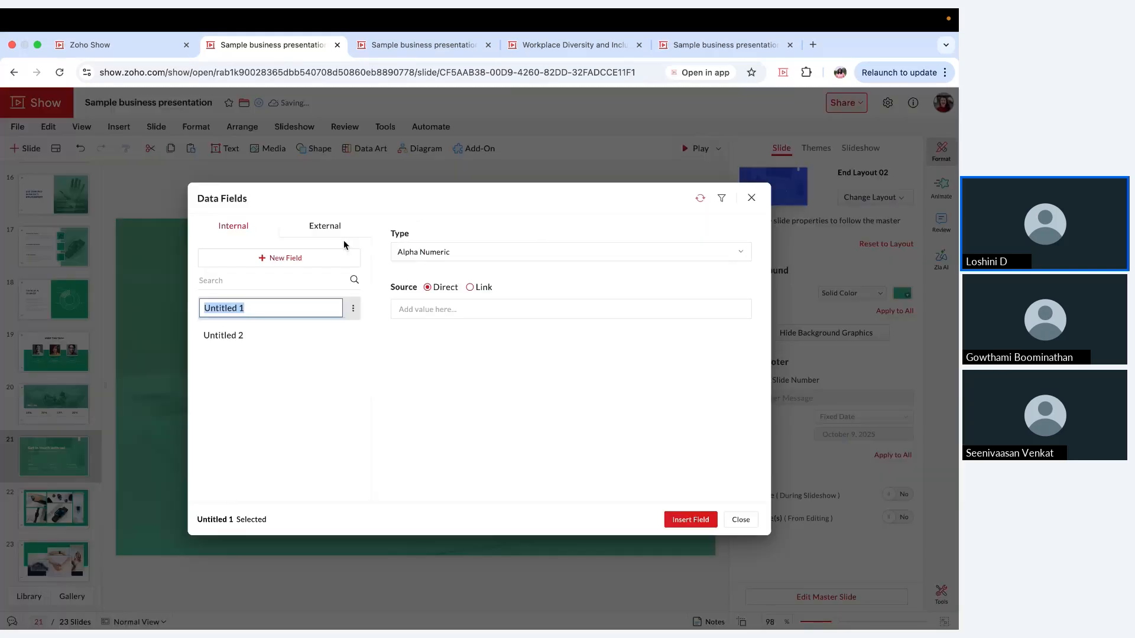
key(BackSpace)
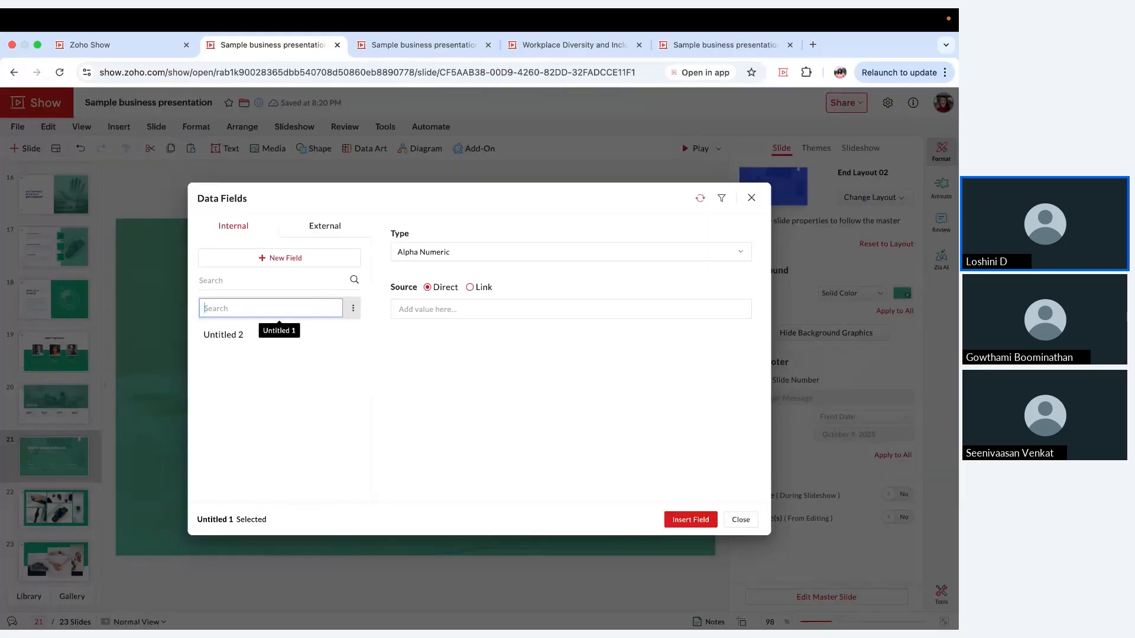
text(USA ma)
key(BackSpace)
key(BackSpace)
text(ma)
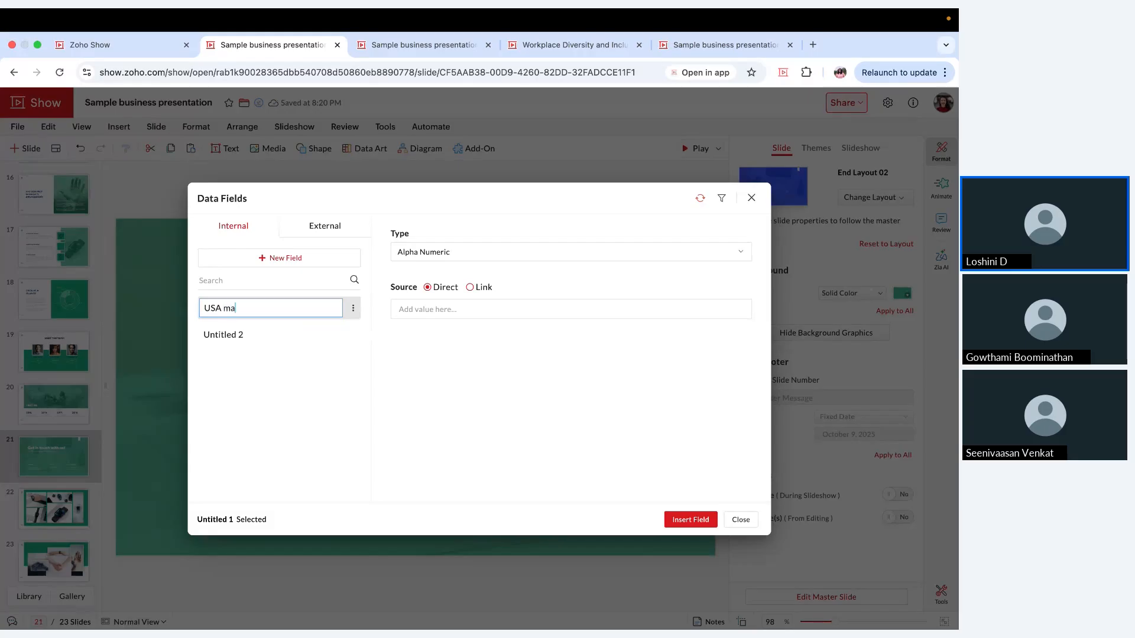
text(il)
Step: Fill in the direct value of the USA mail field with the copied support e-mail address and save it
click(533, 307)
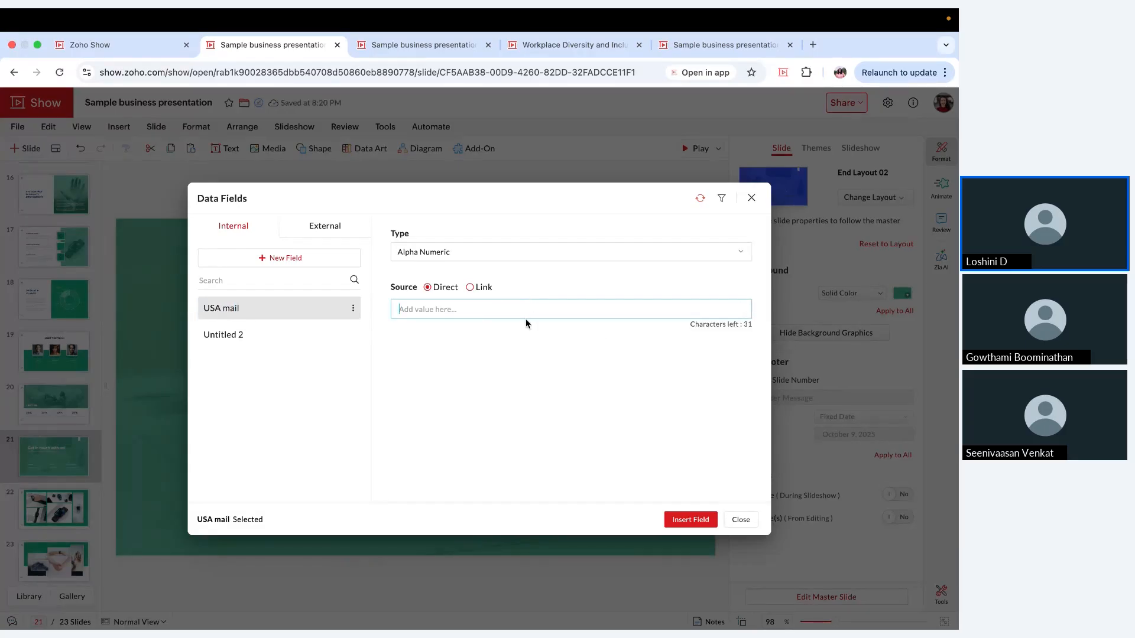
key(super+v)
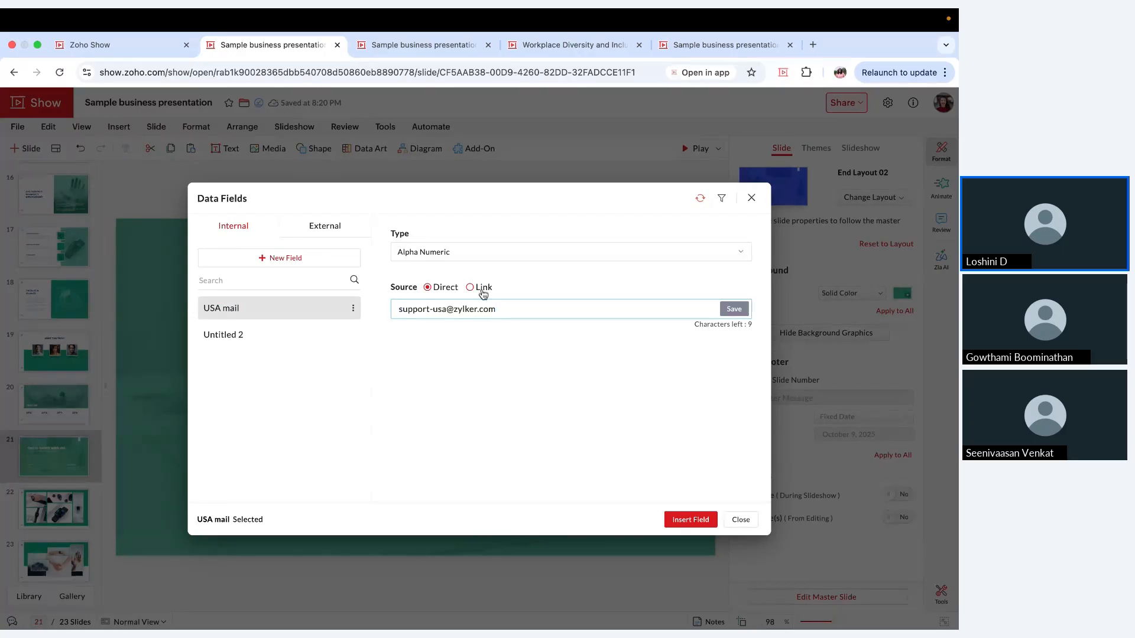
key(Return)
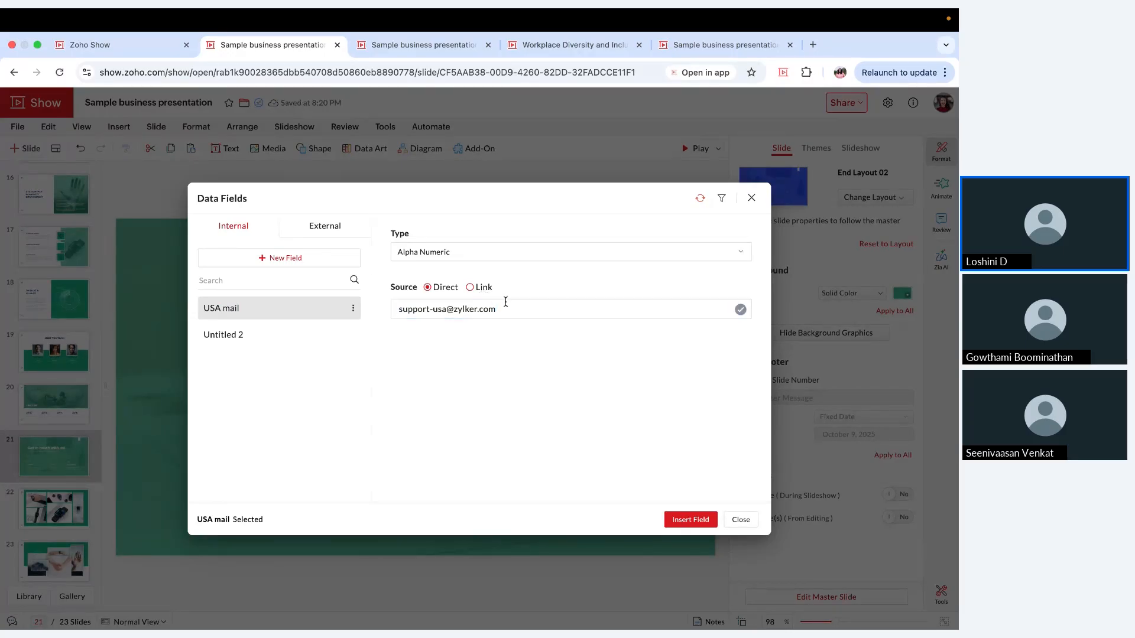
click(506, 308)
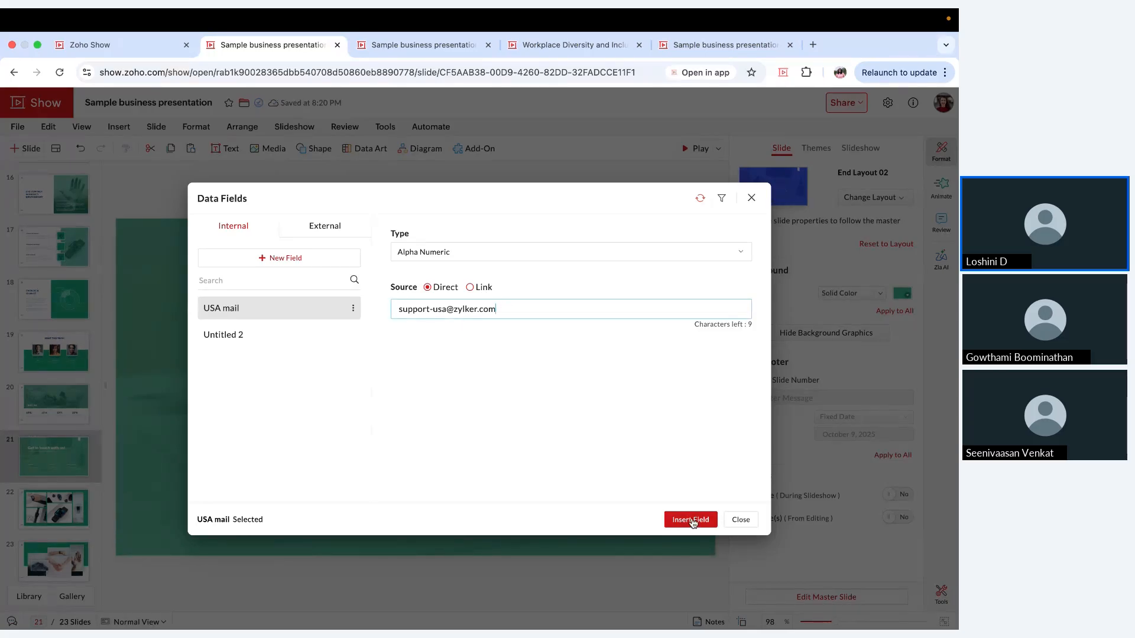
click(554, 365)
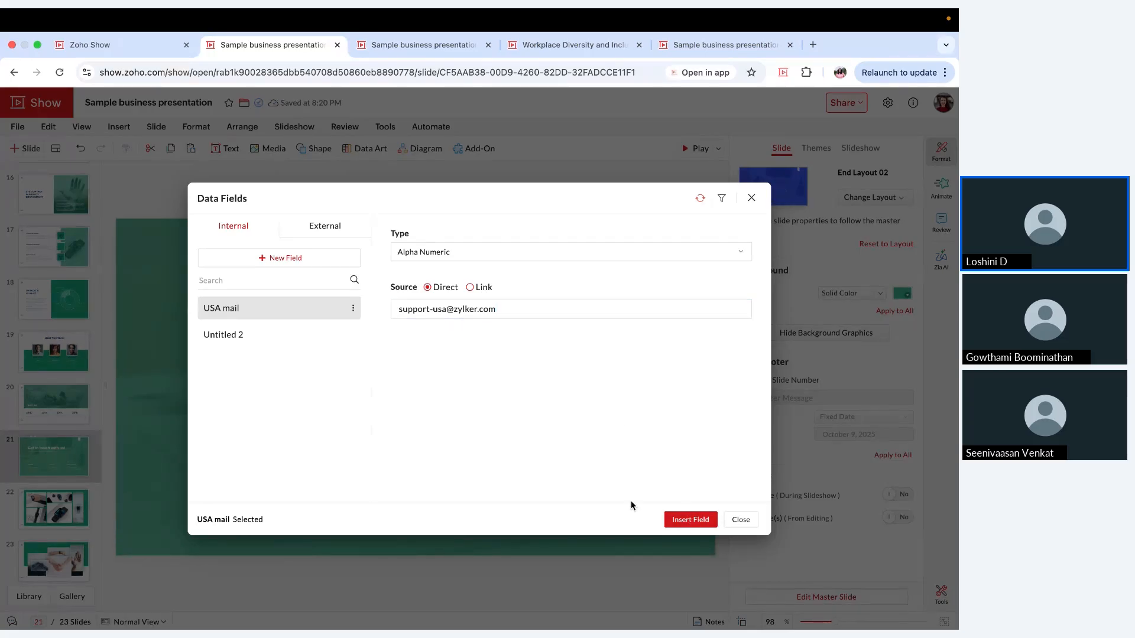
Step: Replace the support e-mail line under Email Address with the USA mail data field, undoing its insertion as a separate text box
click(670, 521)
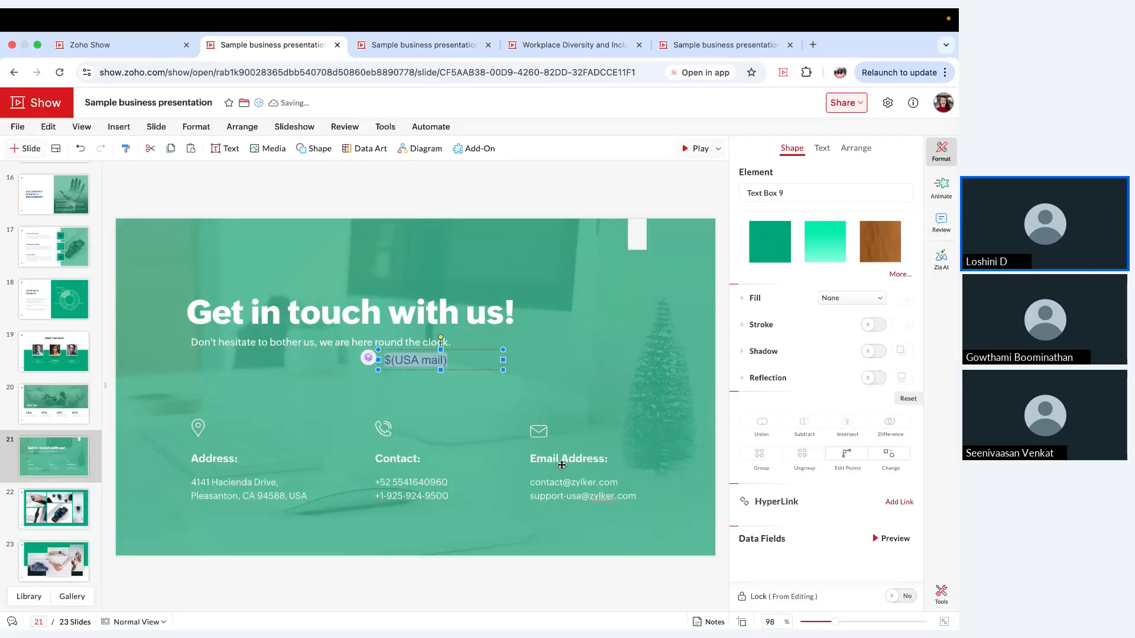
key(super+z)
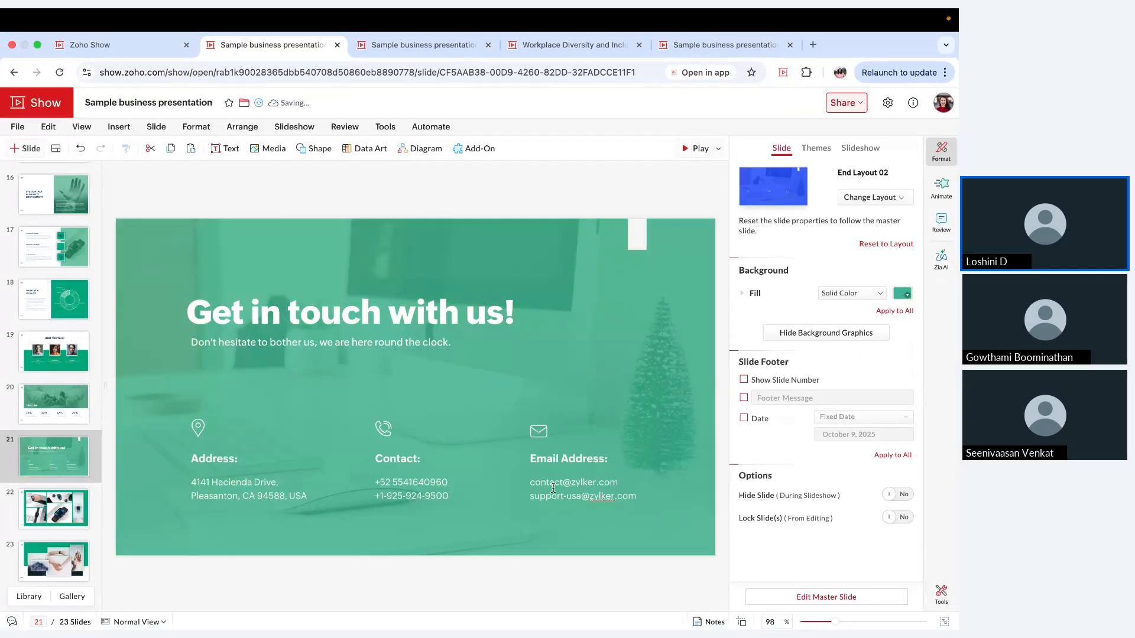
triple_click(557, 497)
key(BackSpace)
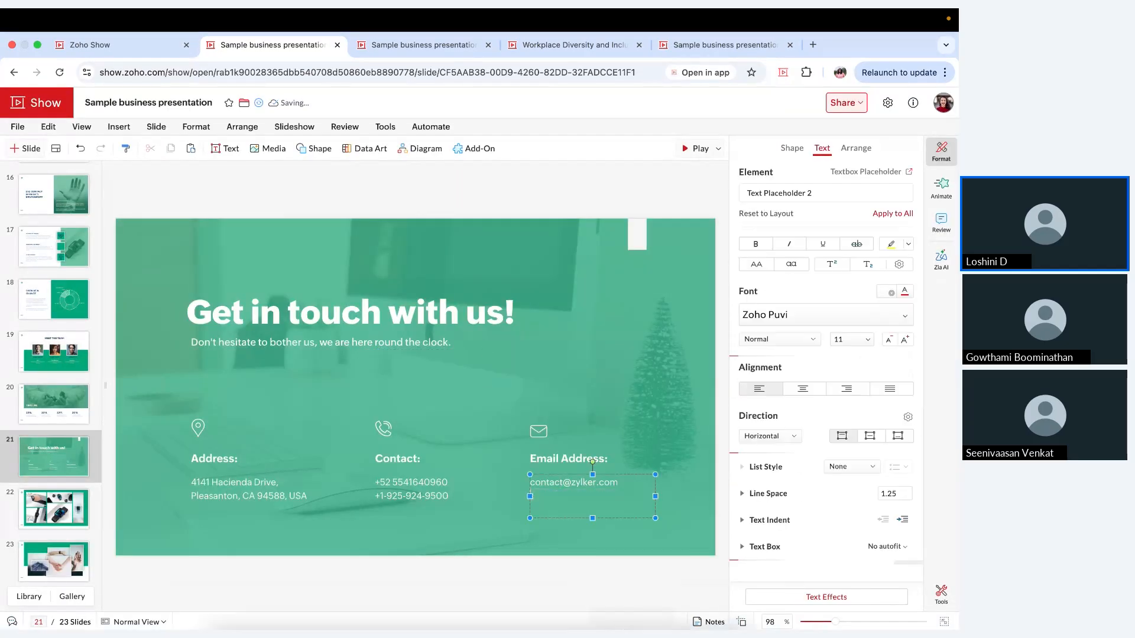
text($)
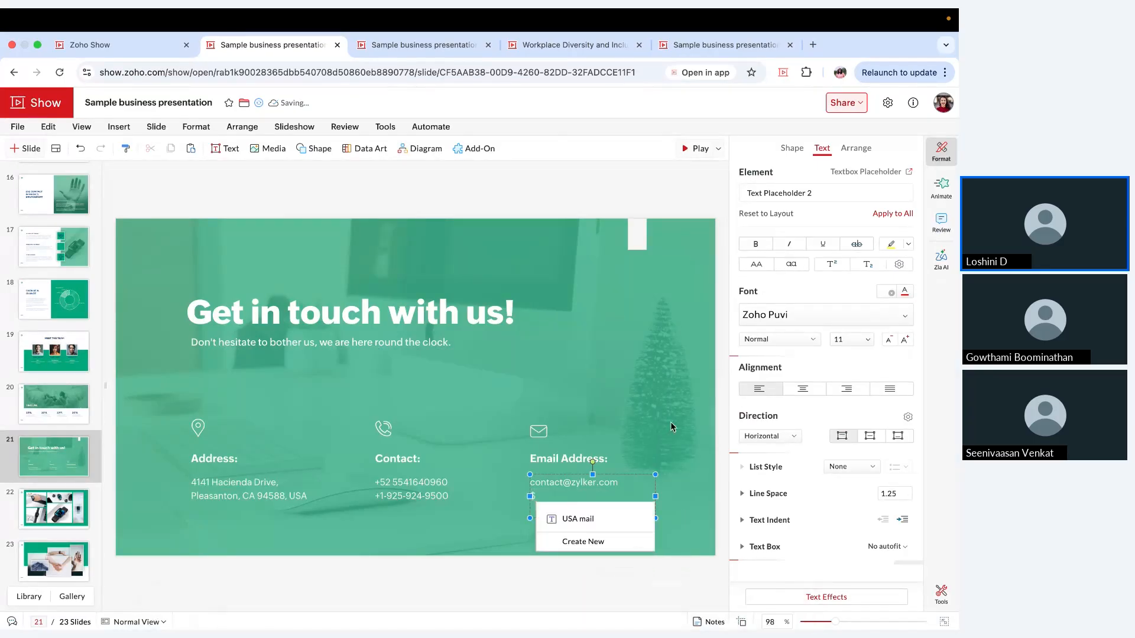
click(607, 520)
click(626, 452)
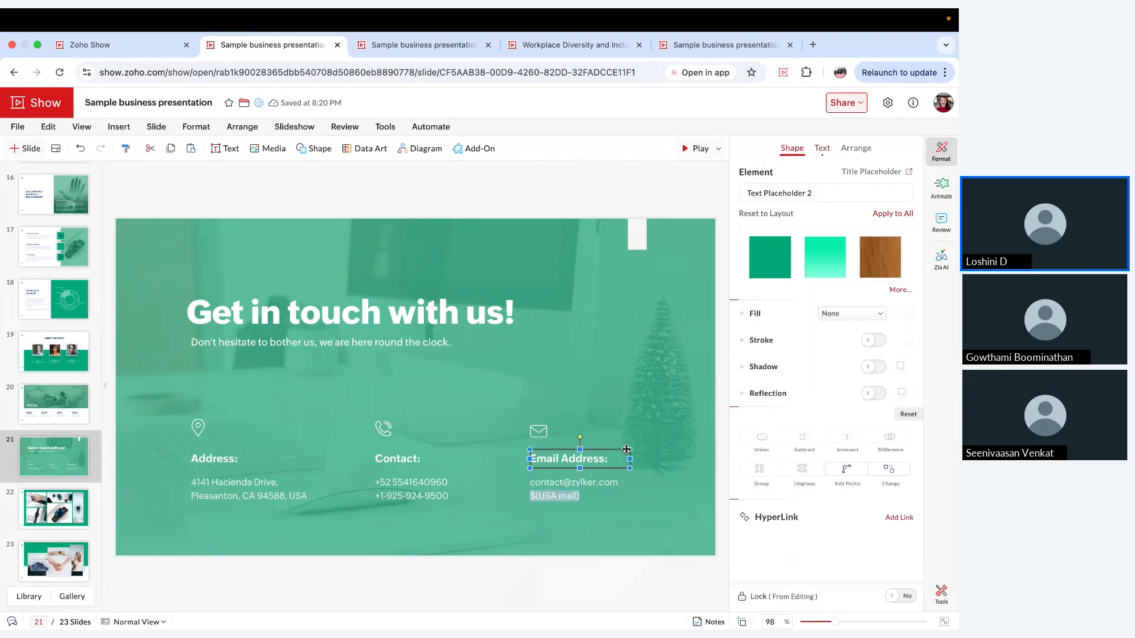
click(597, 509)
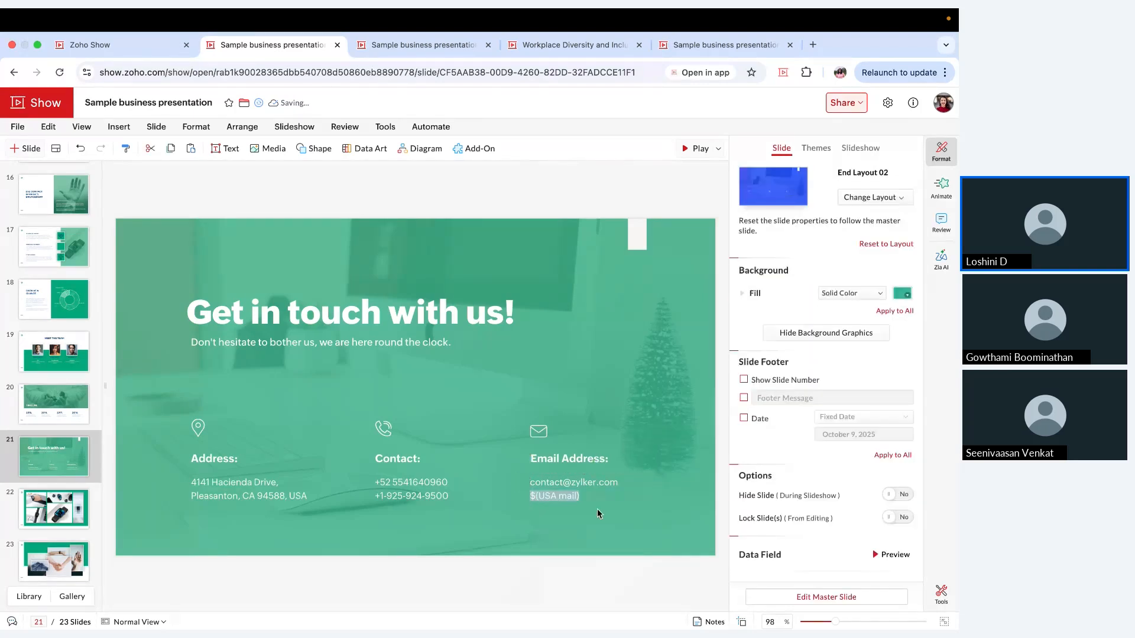
Step: Preview the contact slide in the slideshow, and check the internal data fields list and the field placeholder on the slide
click(693, 148)
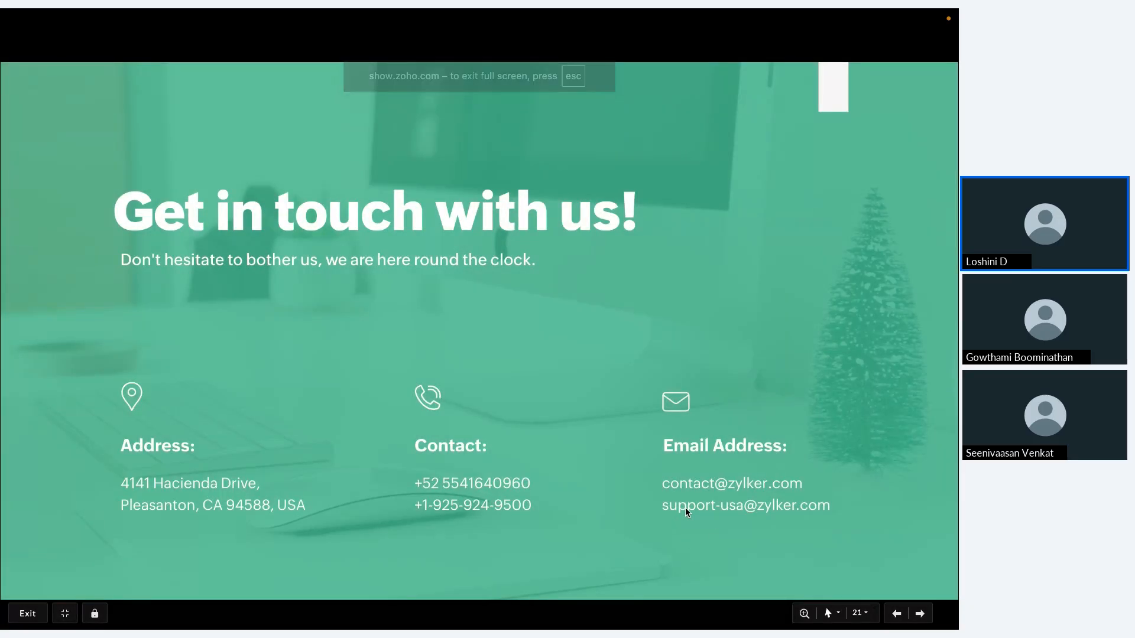
key(Escape)
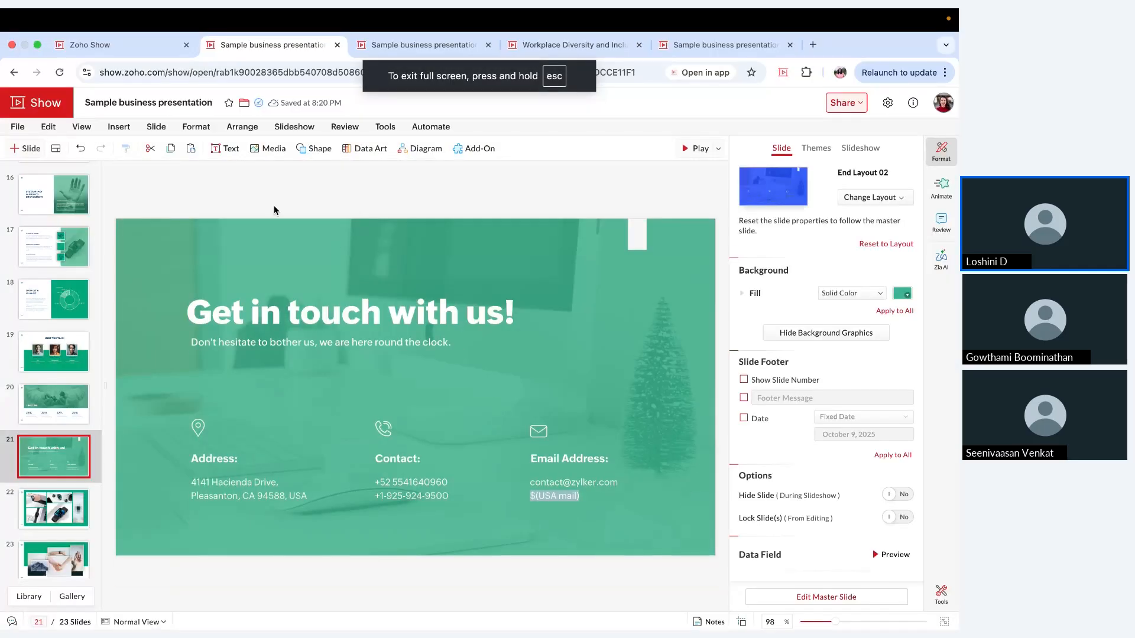
click(225, 148)
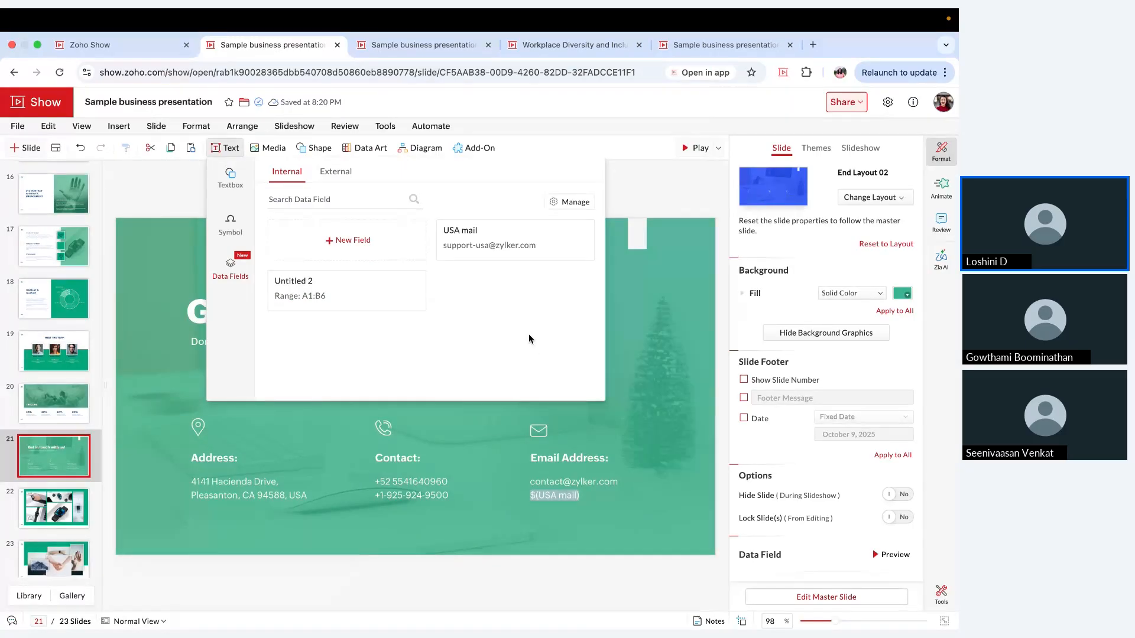
click(650, 462)
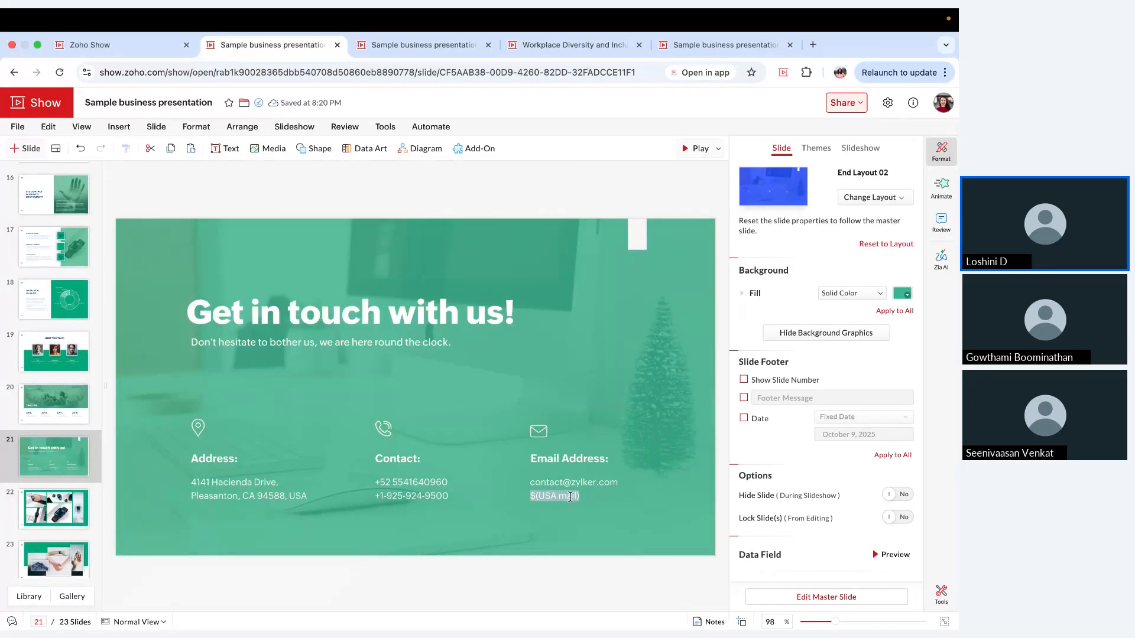
click(571, 497)
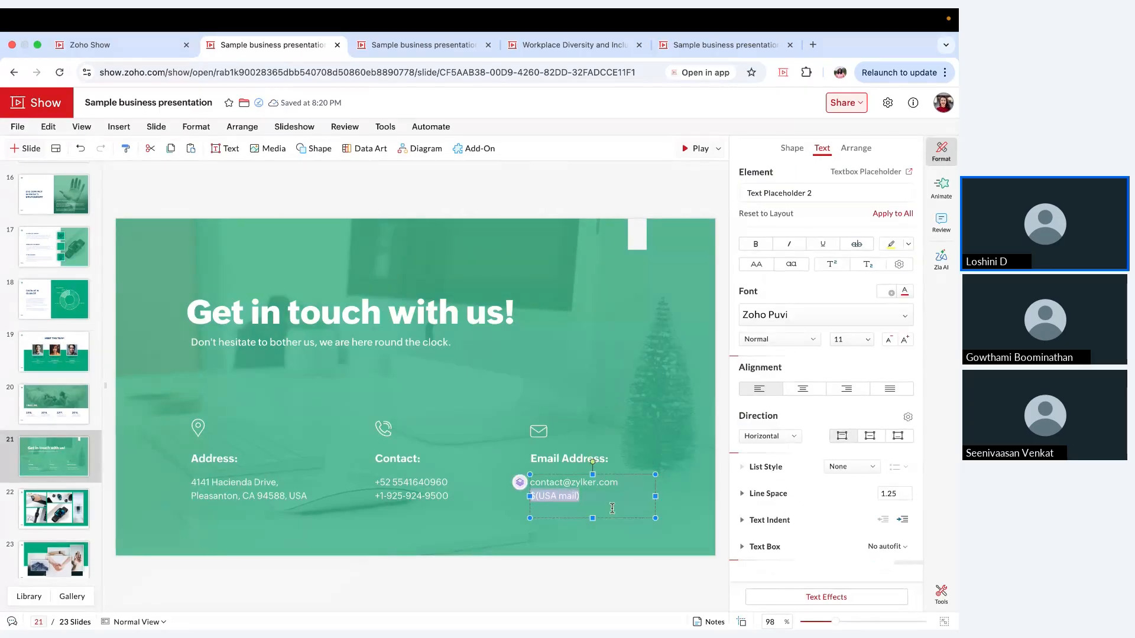
click(573, 439)
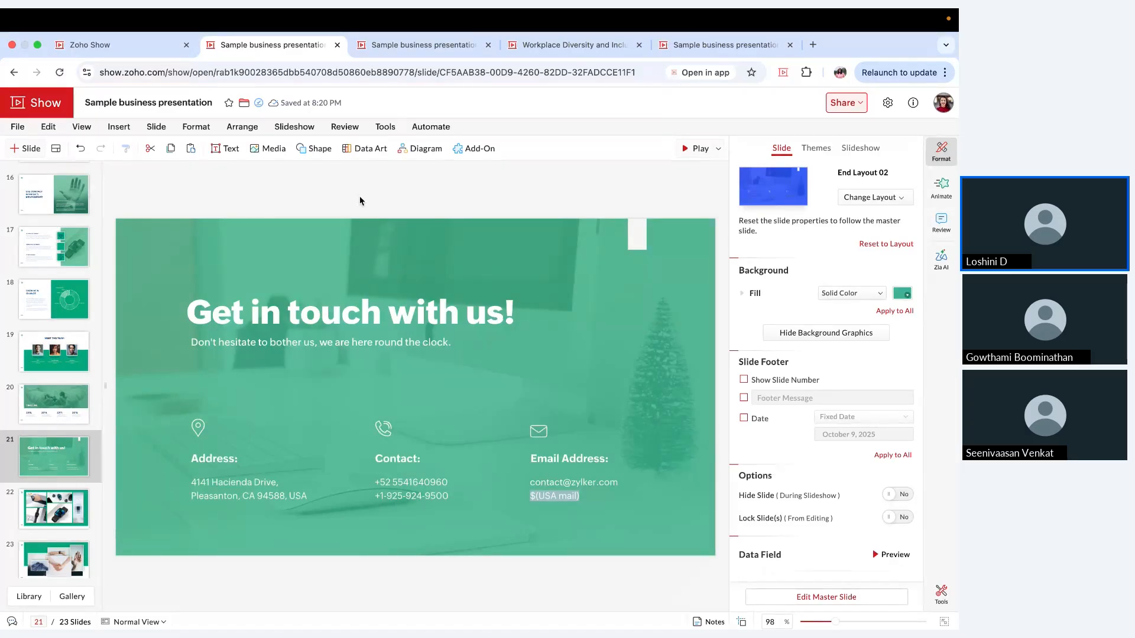
Step: Open the data field manager to examine the USA mail field's source and slide usage, and close it
click(231, 152)
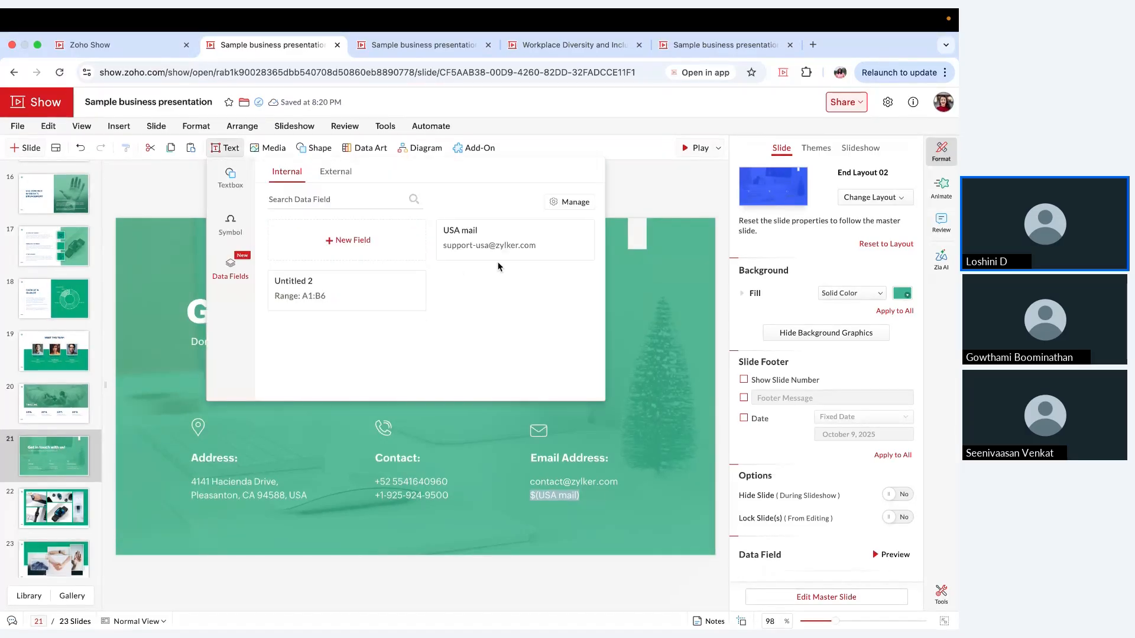
click(577, 200)
click(534, 301)
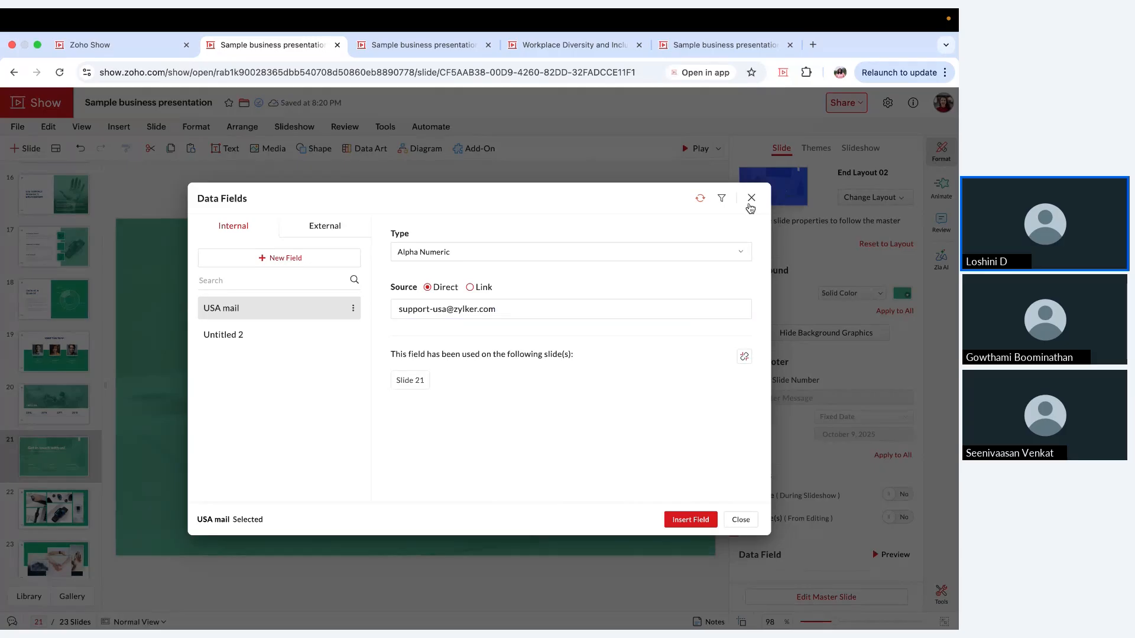
click(750, 200)
Step: Open slide 11, "Financial Highlights", and create a new internal data field with Link as its source
scroll(25, 294, up, 6)
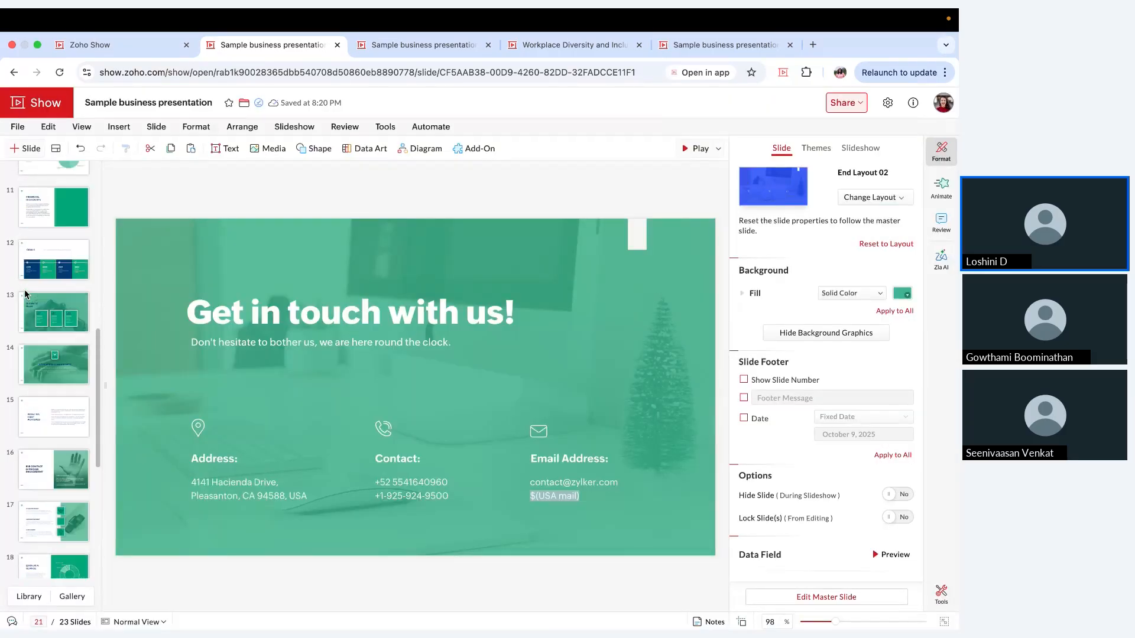
click(29, 285)
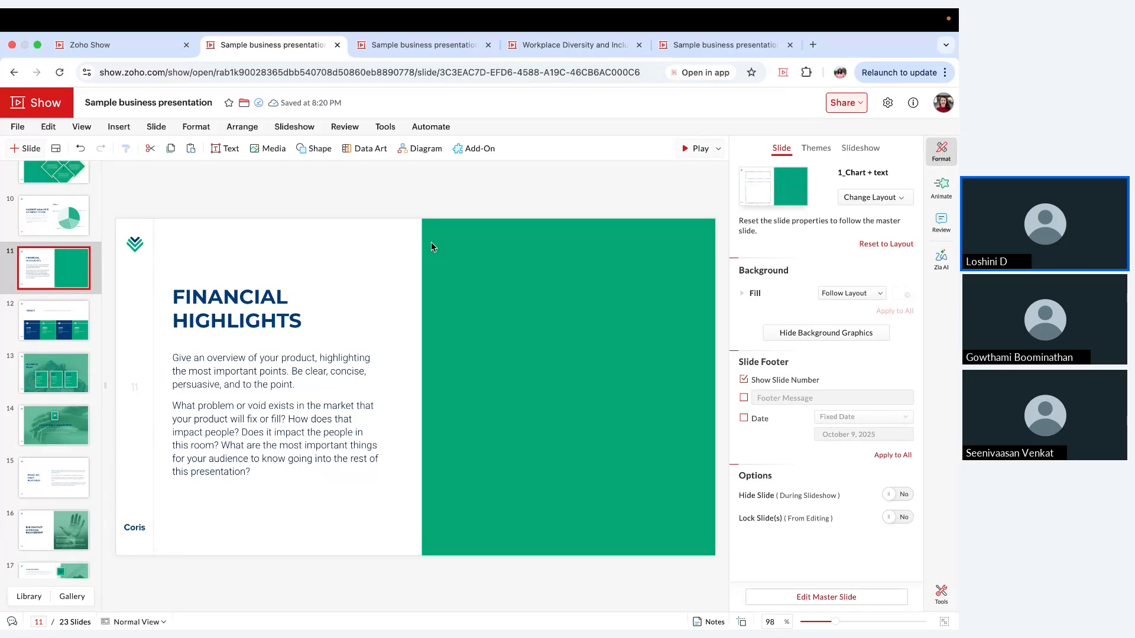
click(225, 153)
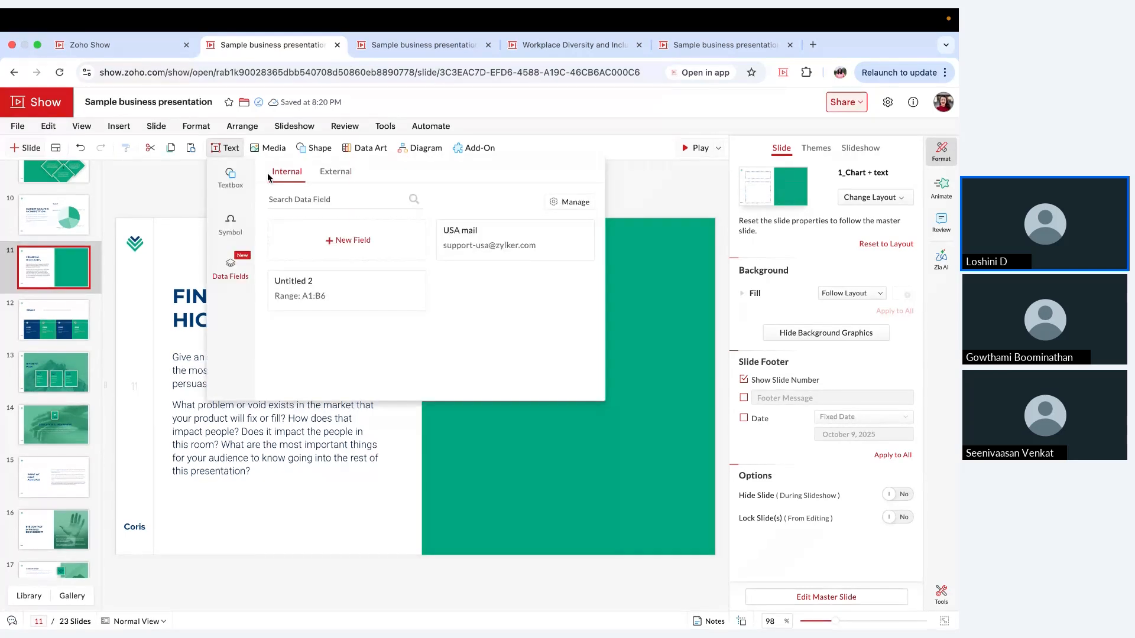
click(401, 247)
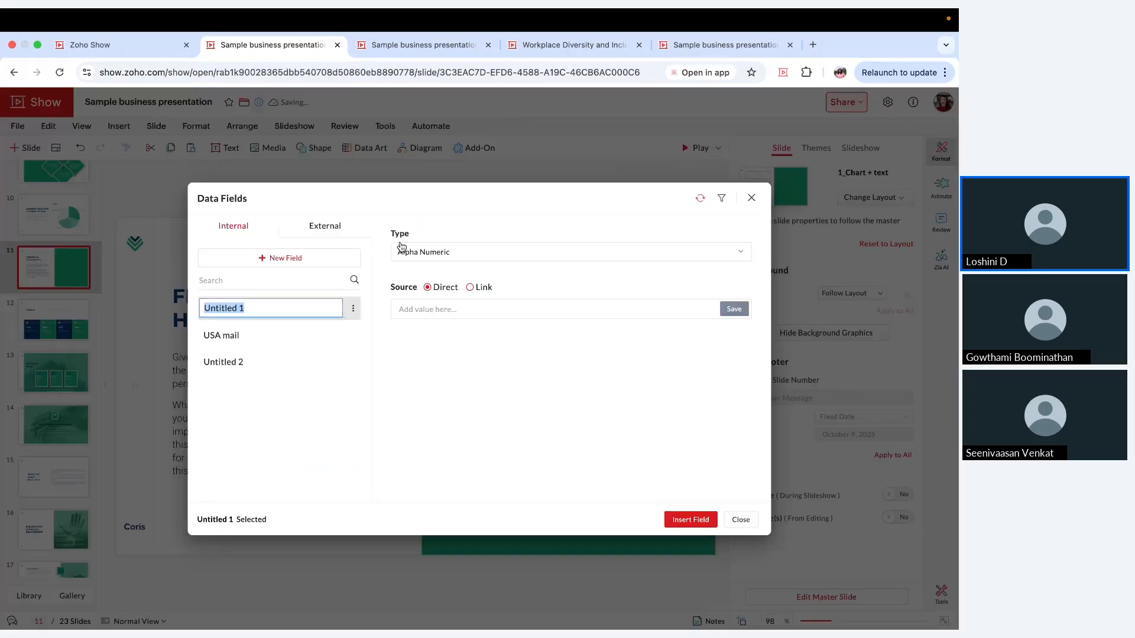
click(483, 288)
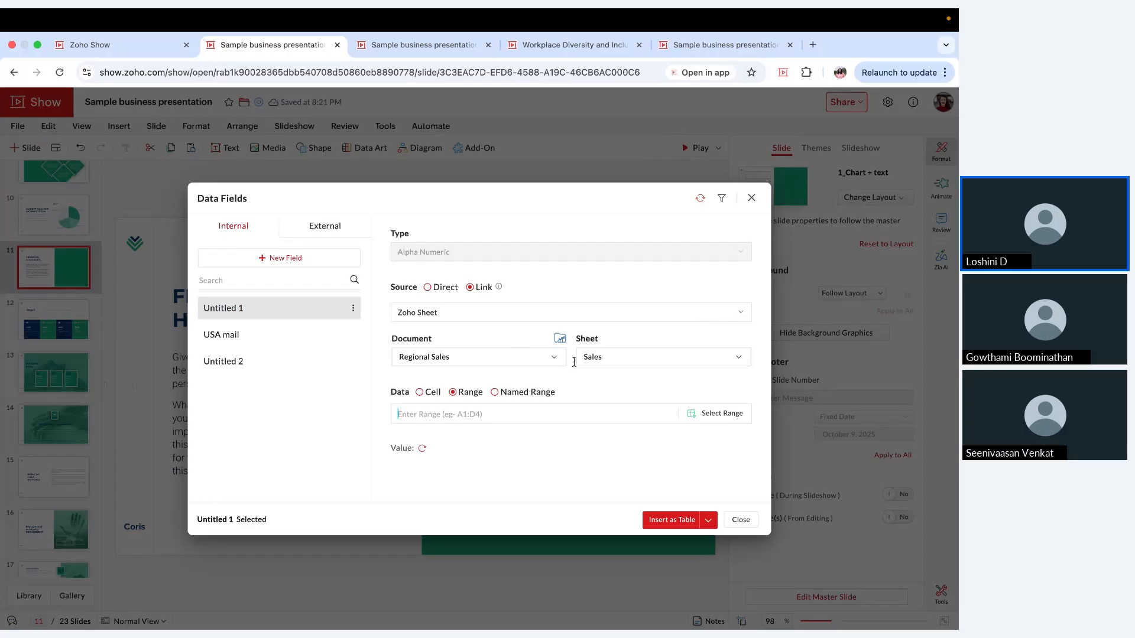
Step: Choose the Zoho Sheet document "5 year projection" as the new data field's linked document
click(534, 357)
scroll(540, 473, down, 3)
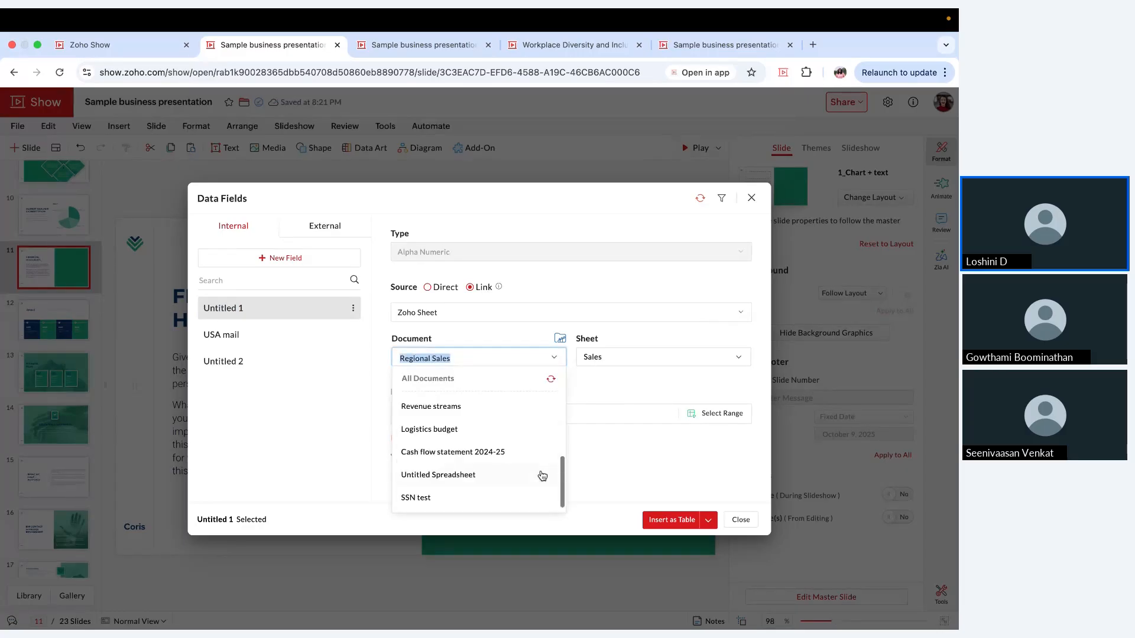
scroll(542, 476, up, 2)
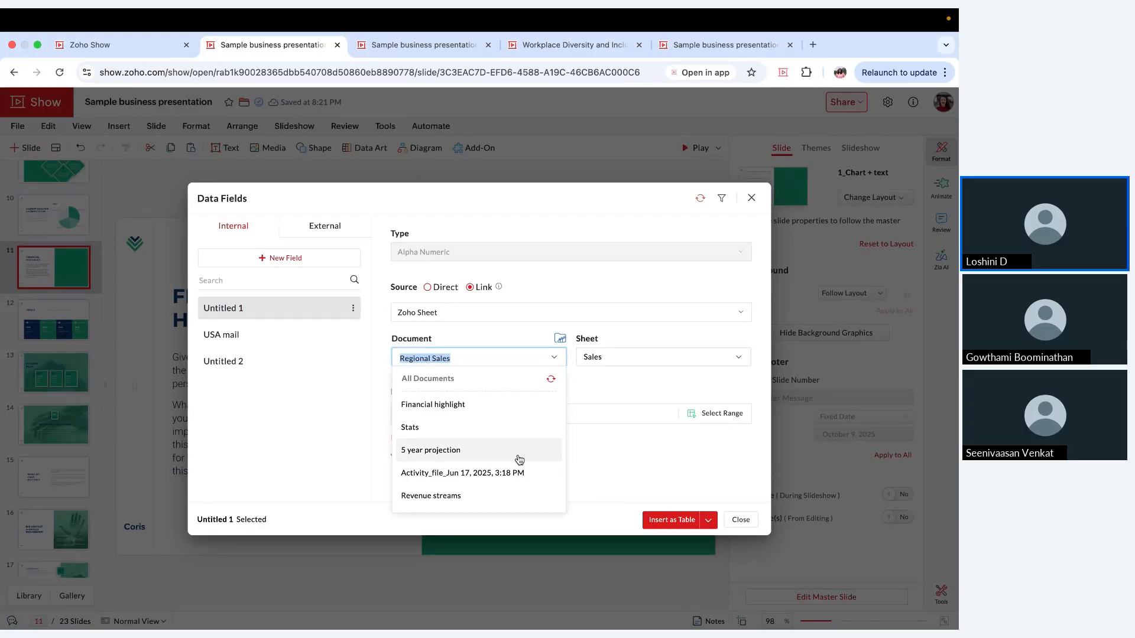
click(519, 460)
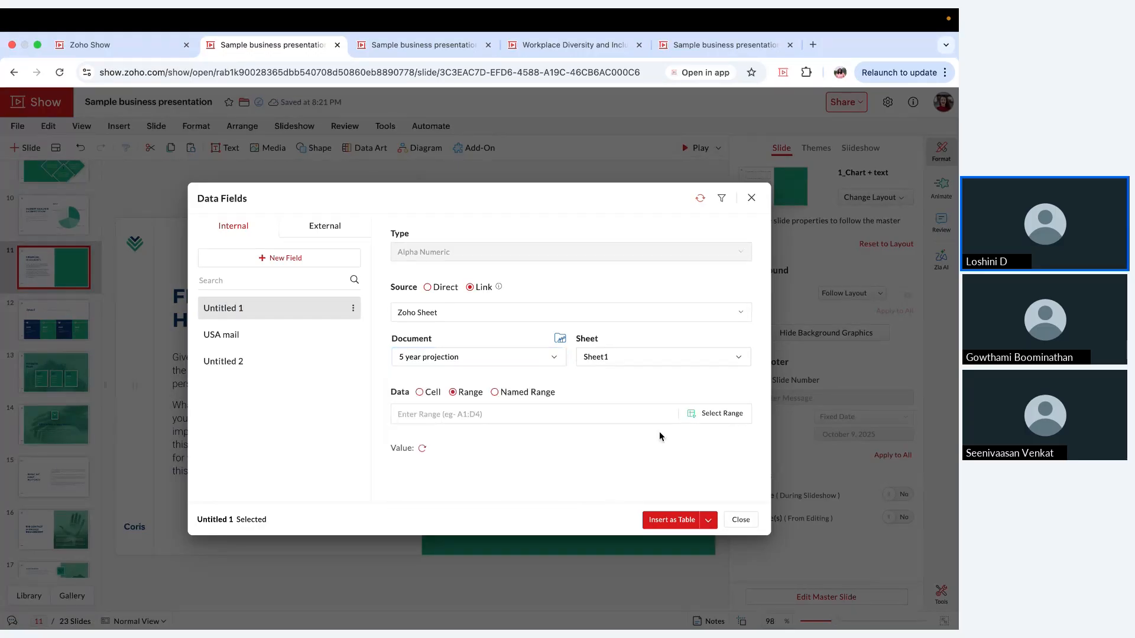
Step: Link the data field to range A1:B6 of Sheet1, covering the Year and Projected Revenue columns
click(722, 414)
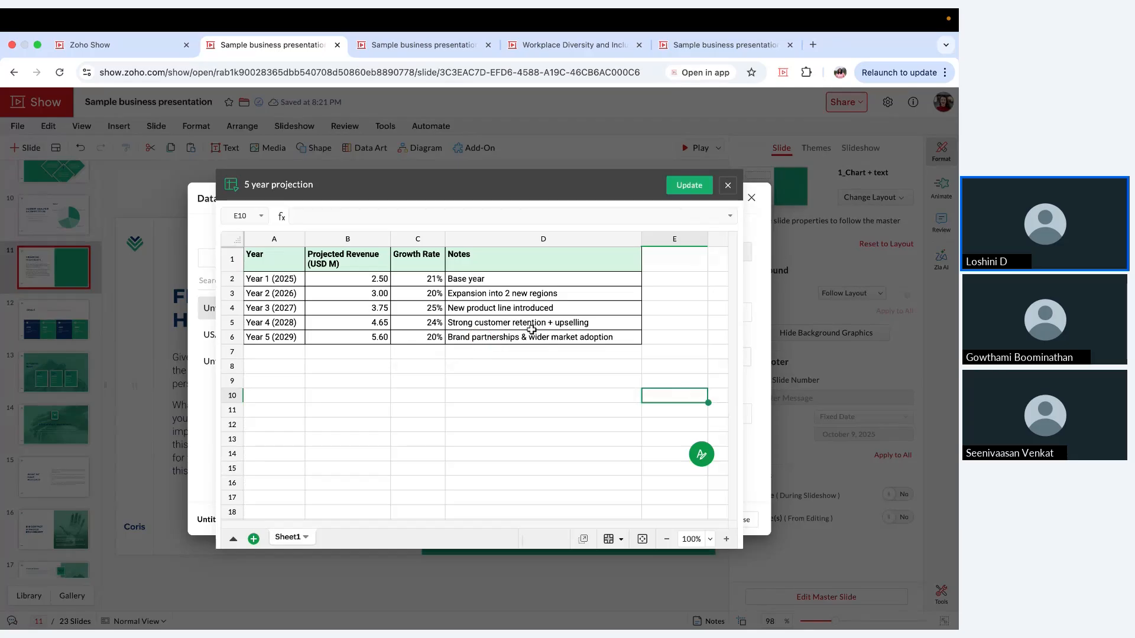
click(286, 266)
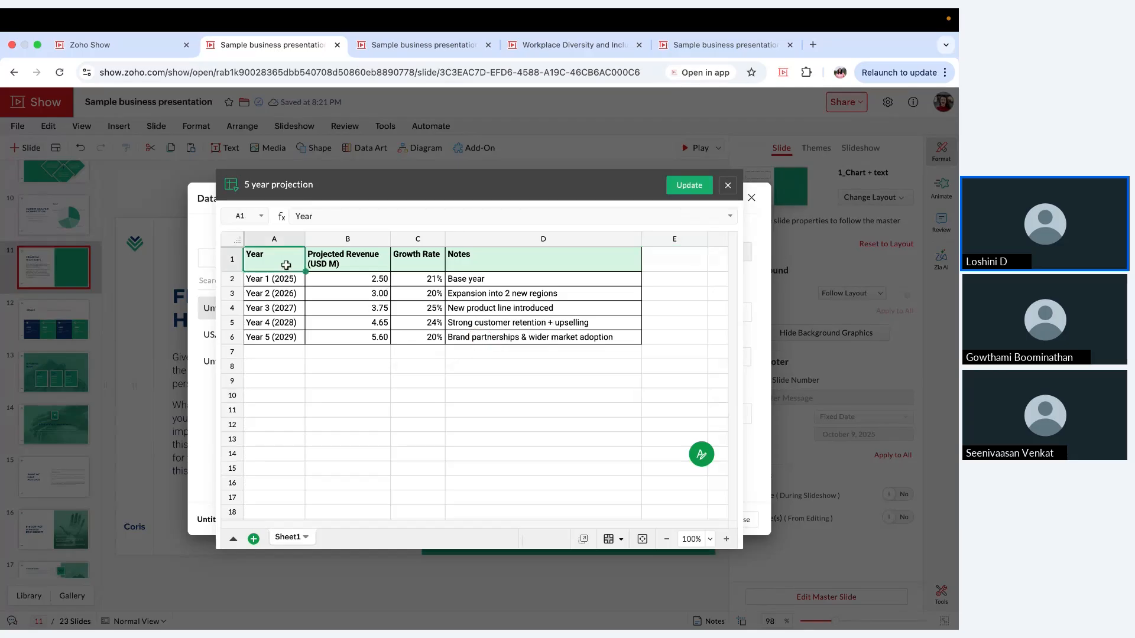
drag(286, 266, 373, 332)
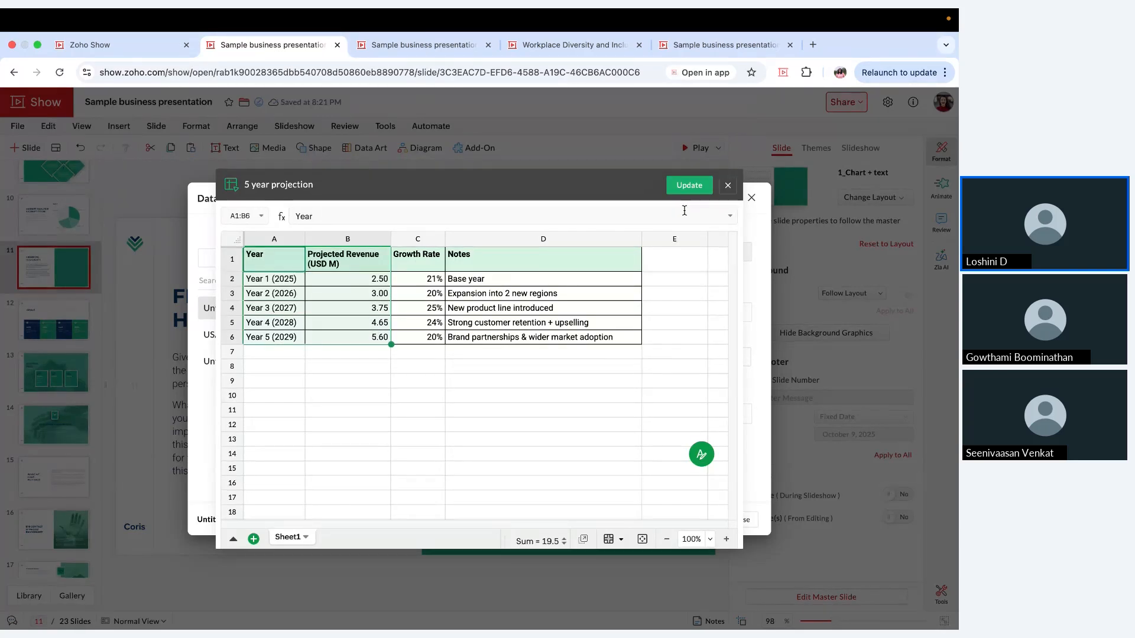
click(689, 186)
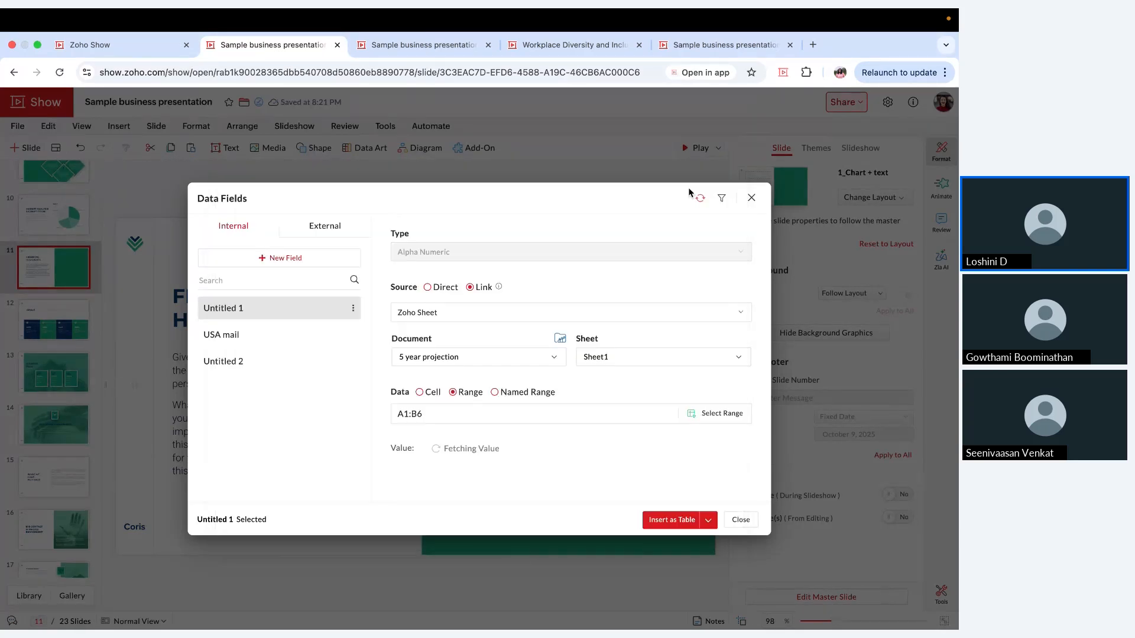
Step: Check the linked range's values and choose to insert the data field as a chart
scroll(635, 410, down, 1)
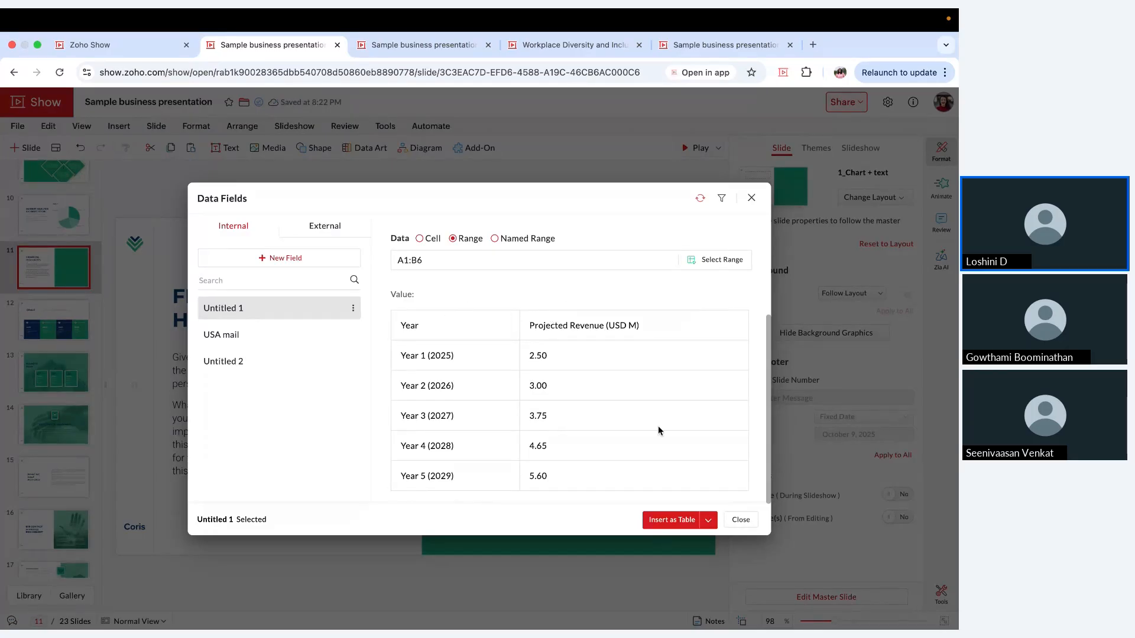
click(708, 520)
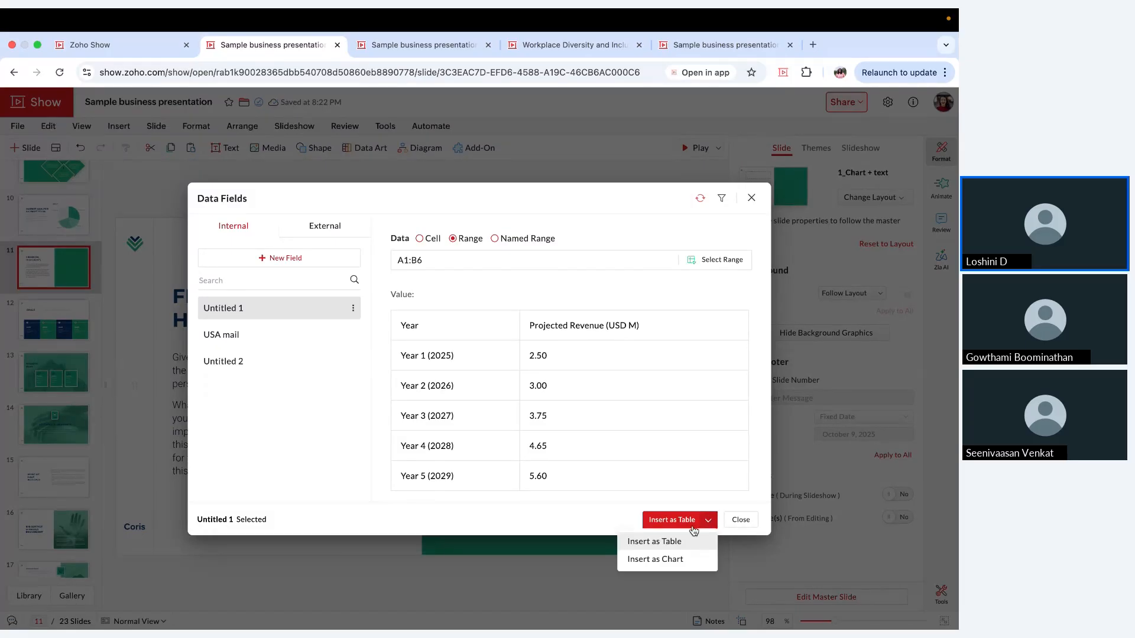
click(677, 562)
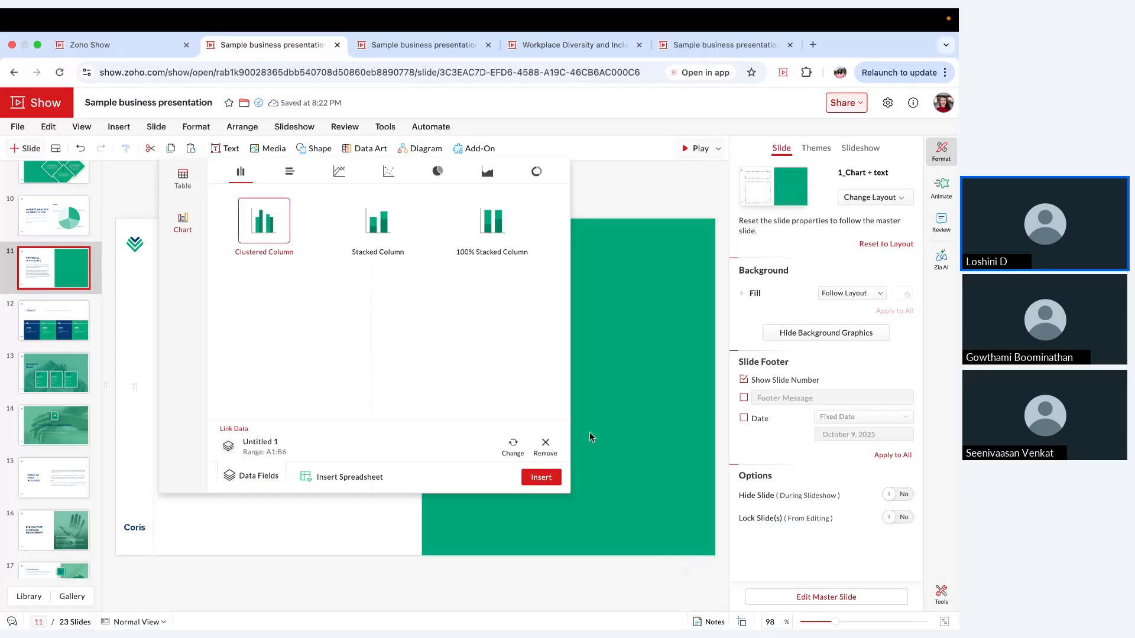
Step: Browse the bar, line and column chart types available for the linked data
click(288, 172)
click(339, 173)
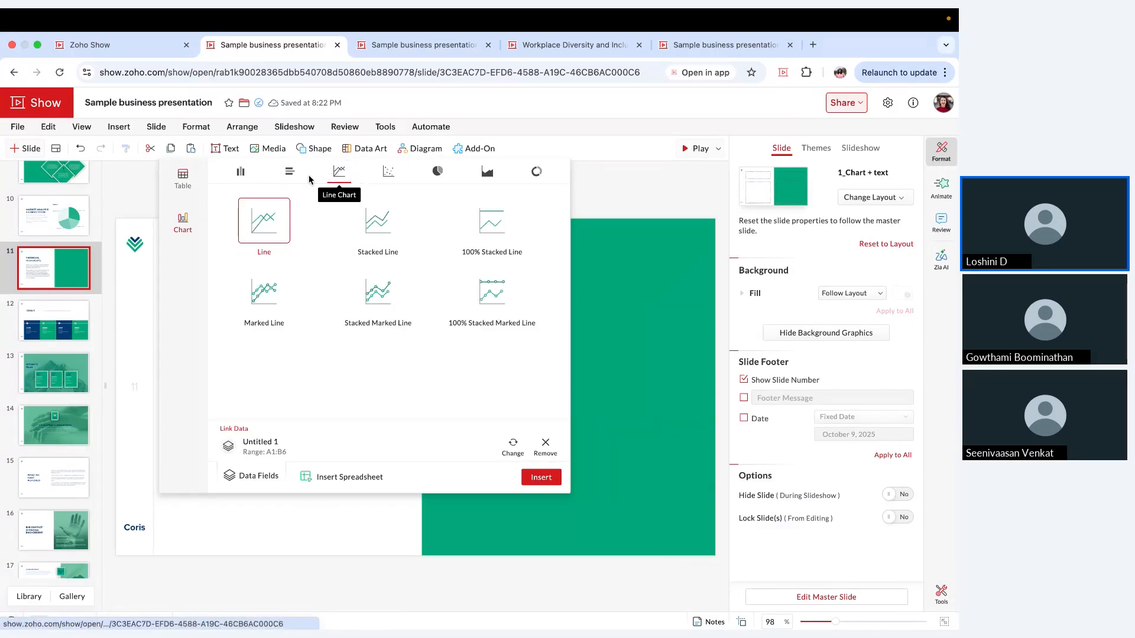
click(240, 173)
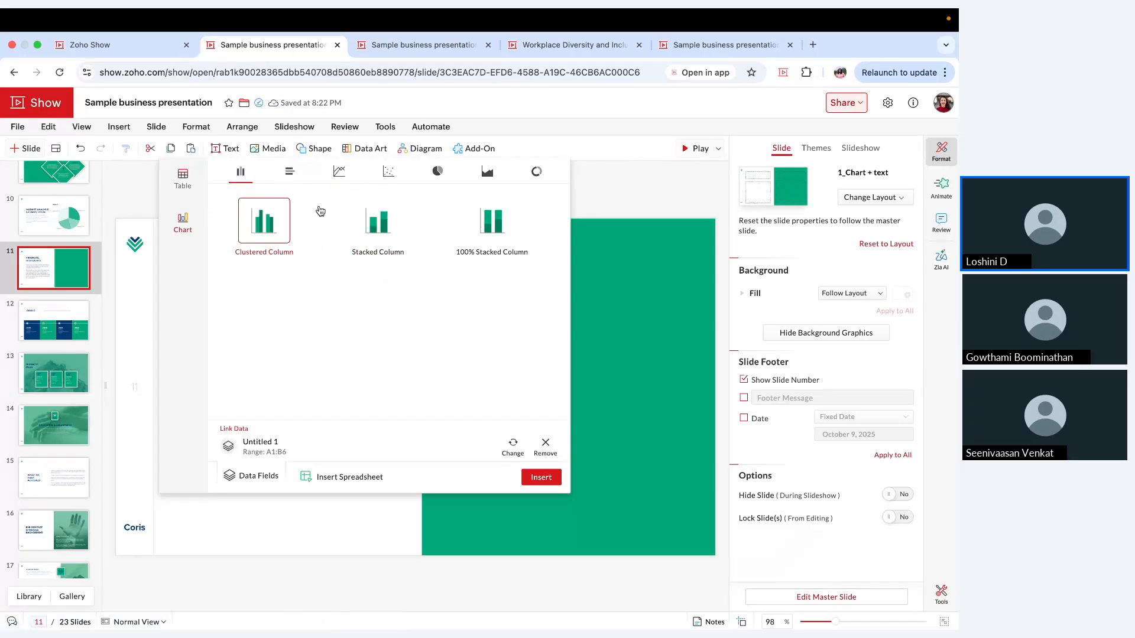
click(339, 173)
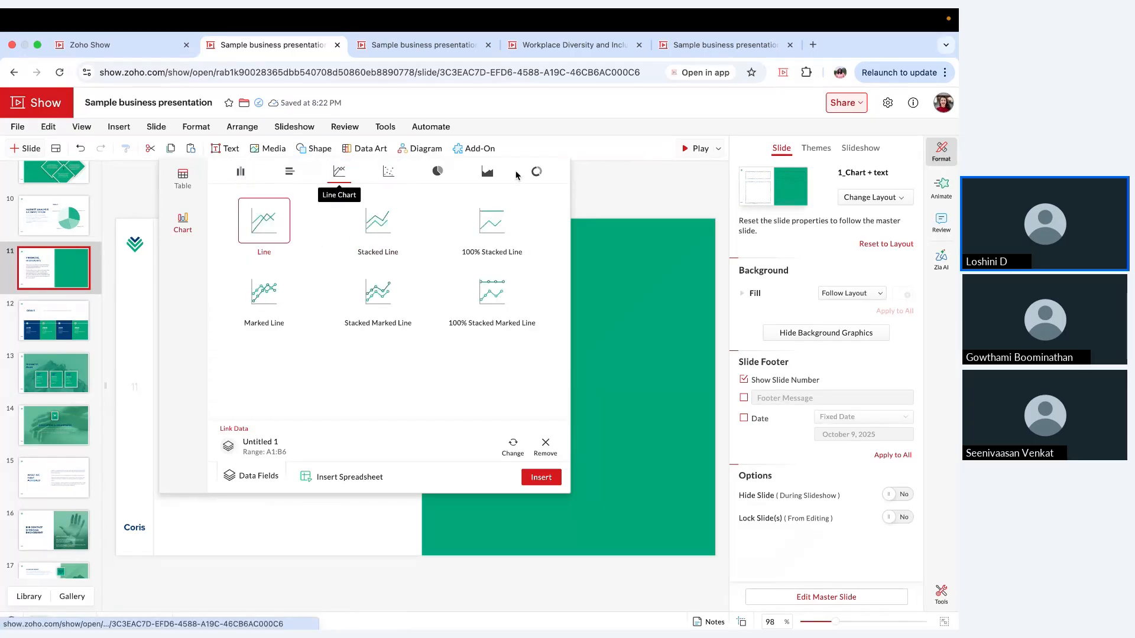
Step: Browse the table styles for the linked data and preview them in light green and blue color variants
click(195, 189)
scroll(468, 304, down, 3)
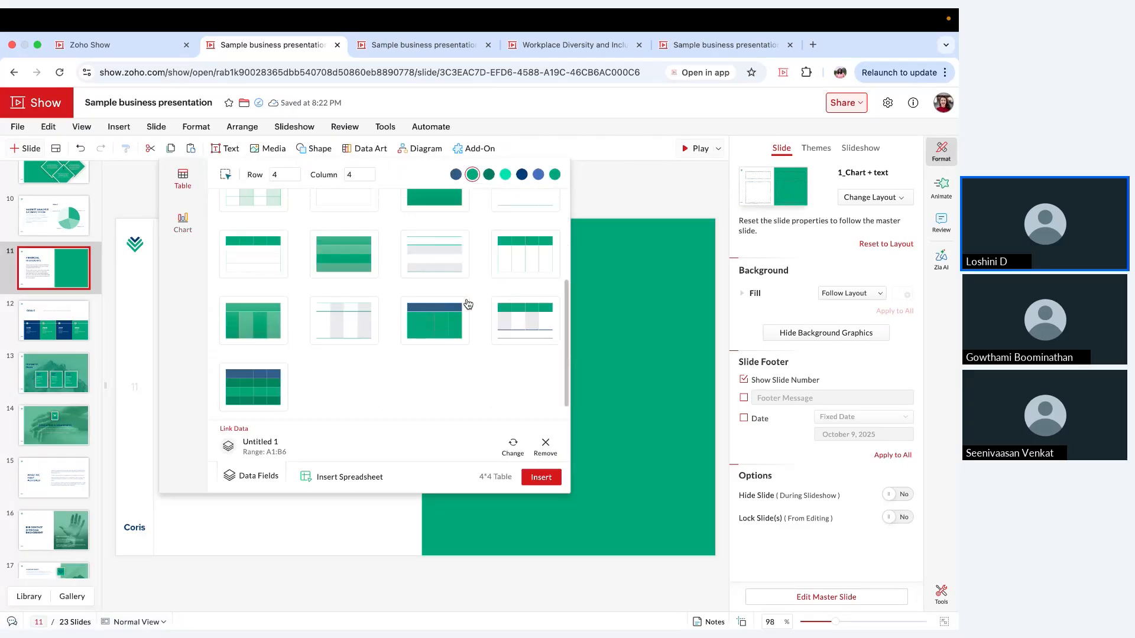
scroll(469, 304, up, 4)
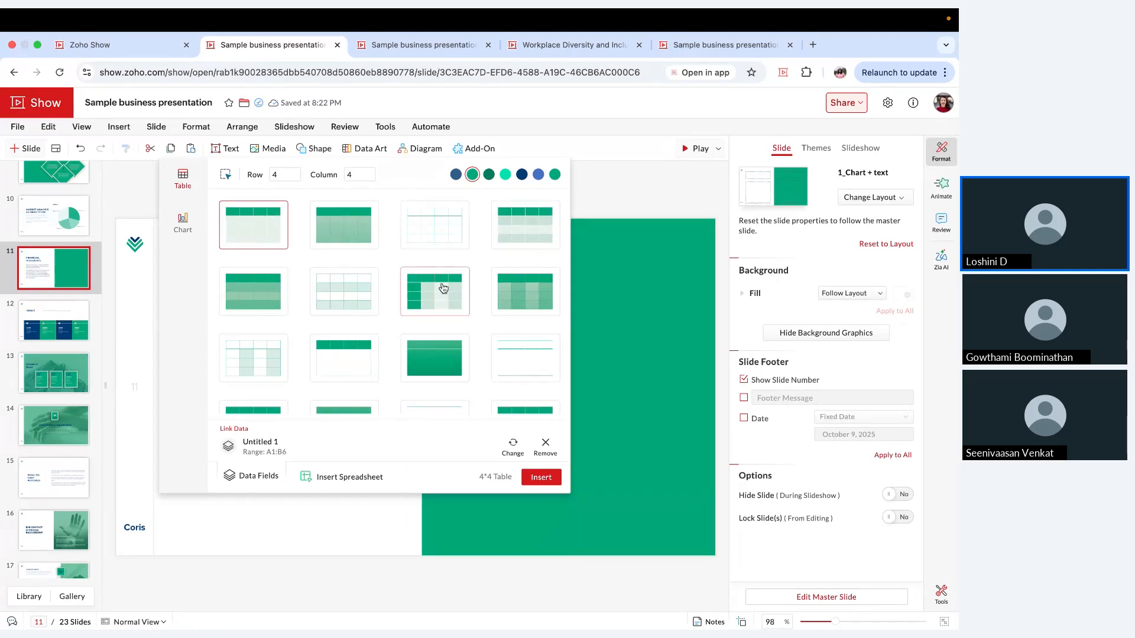
click(489, 175)
click(505, 177)
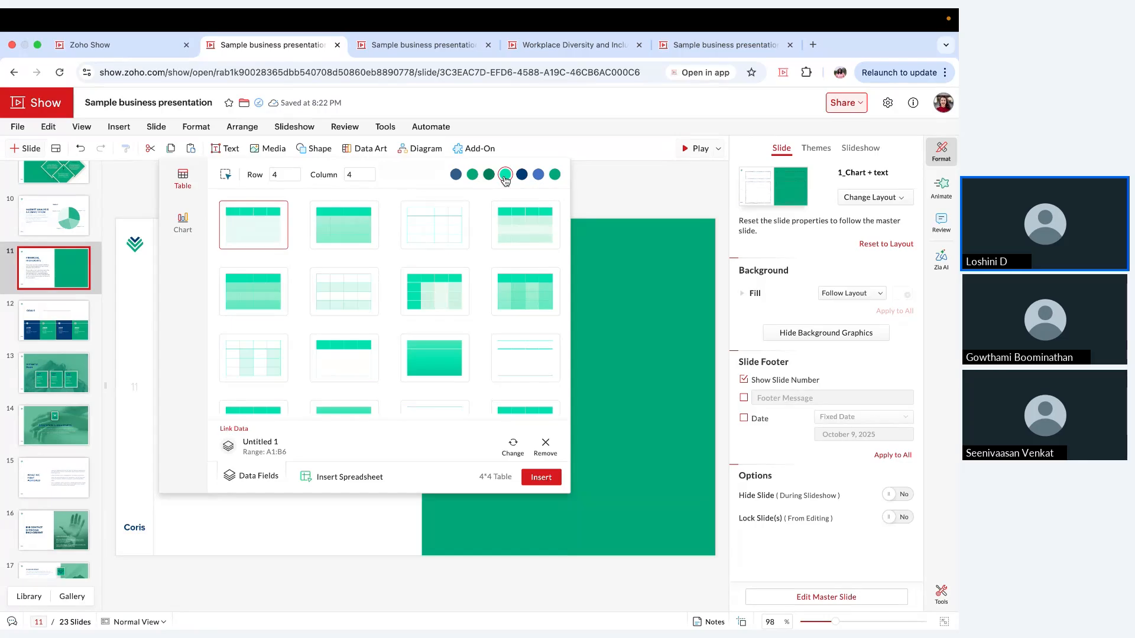
click(455, 176)
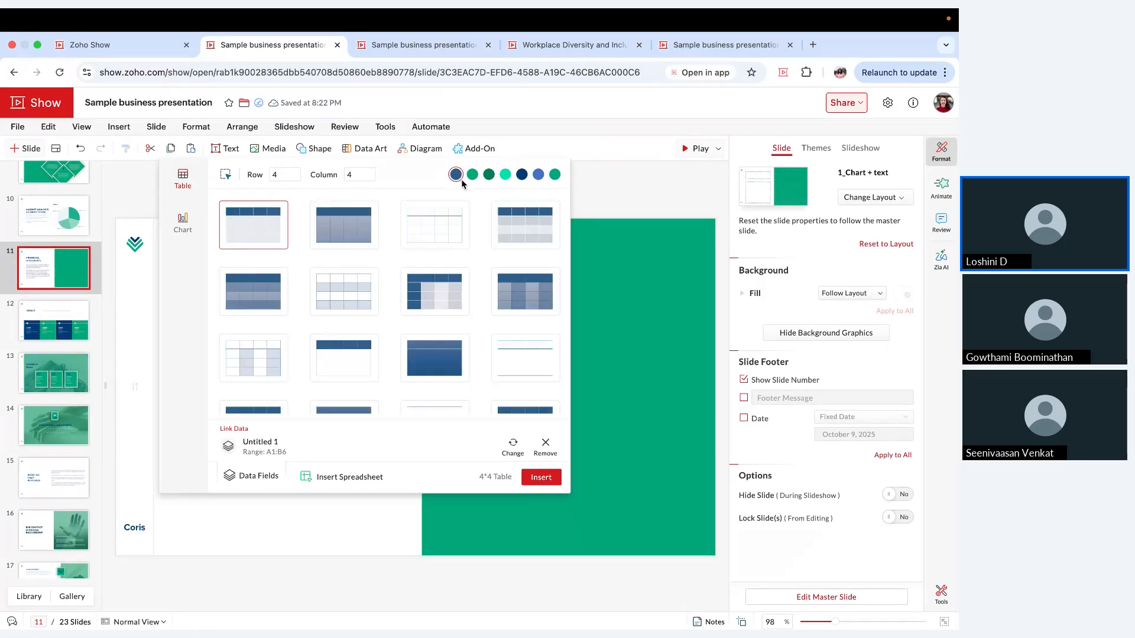
Step: Insert the linked data as a clustered column chart and resize it to fit within the slide's green panel
click(184, 223)
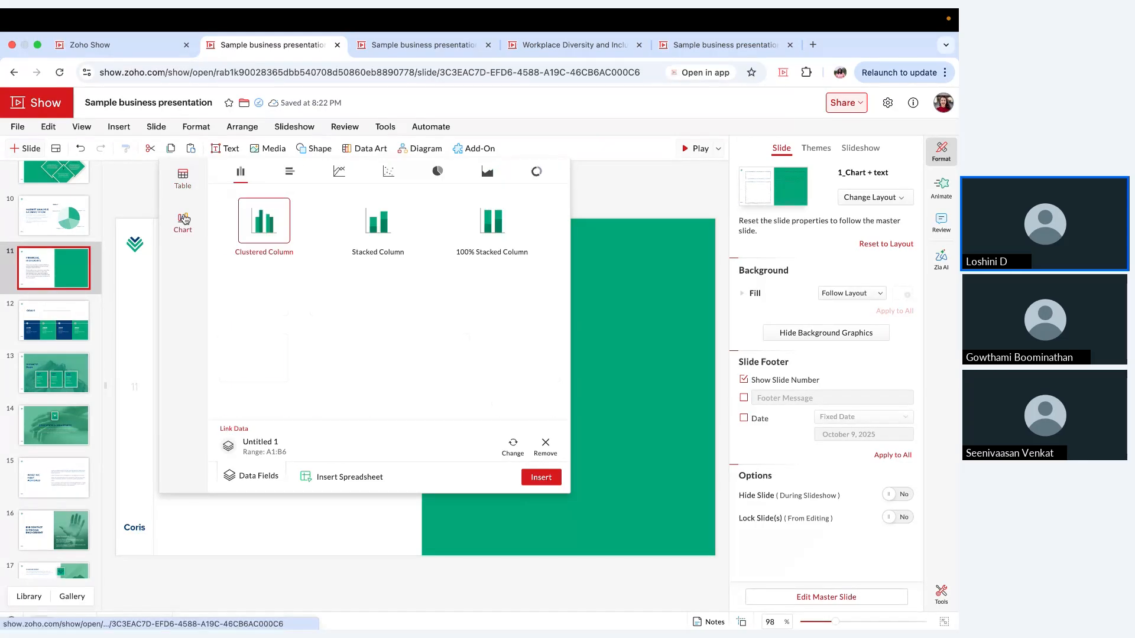
click(555, 477)
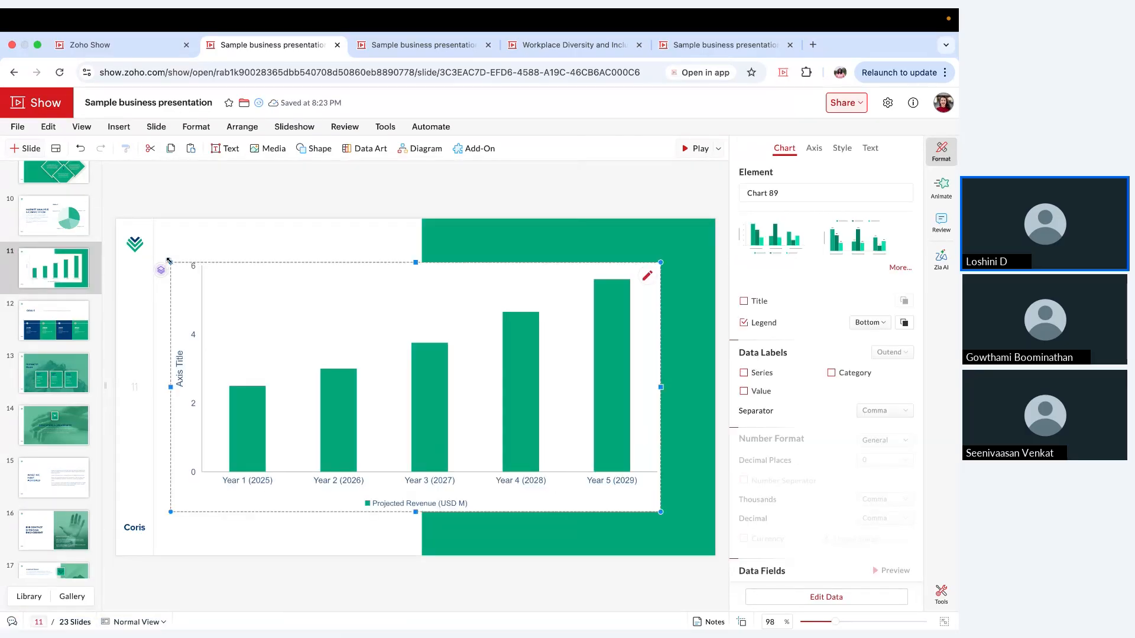
drag(173, 261, 433, 275)
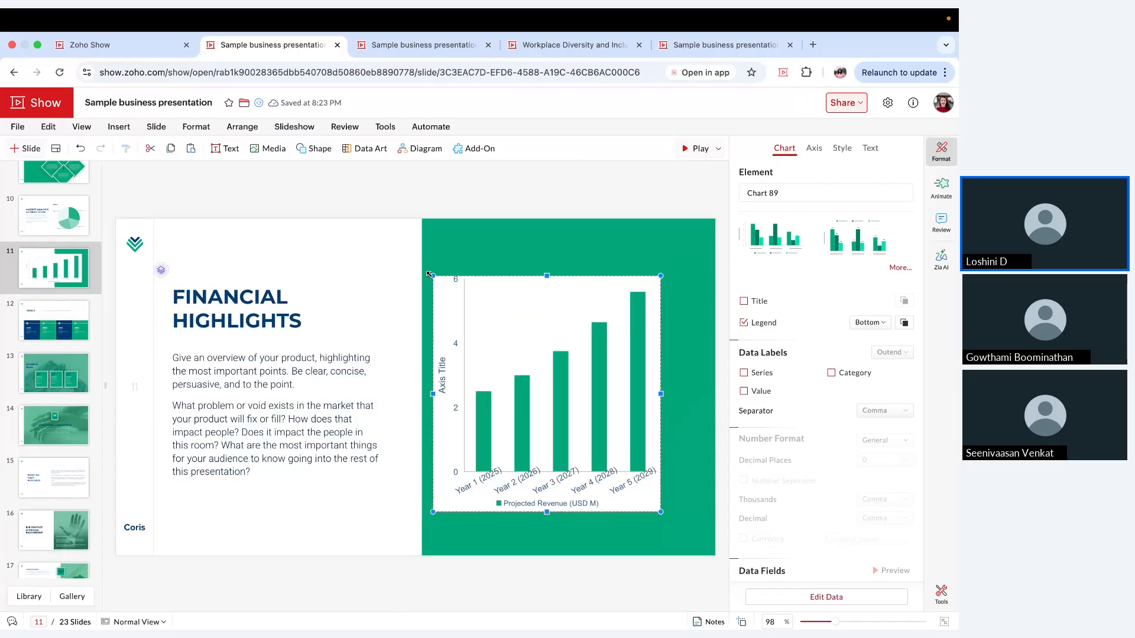
drag(661, 393, 703, 394)
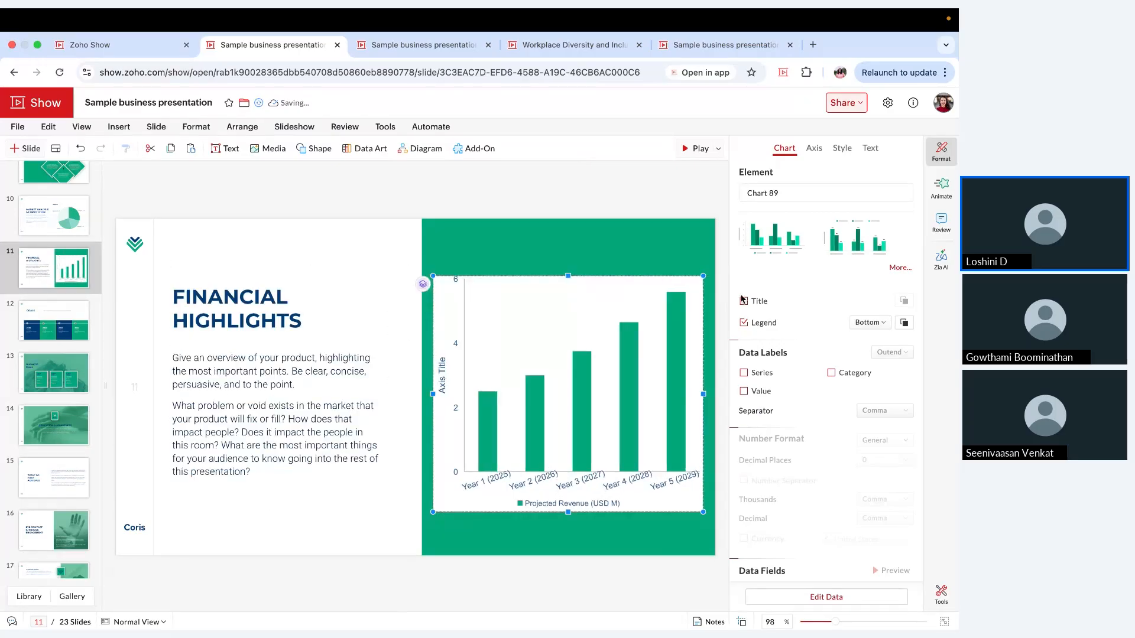
Step: Apply the column chart preset with the legend on top and value labels above the columns
scroll(801, 464, down, 5)
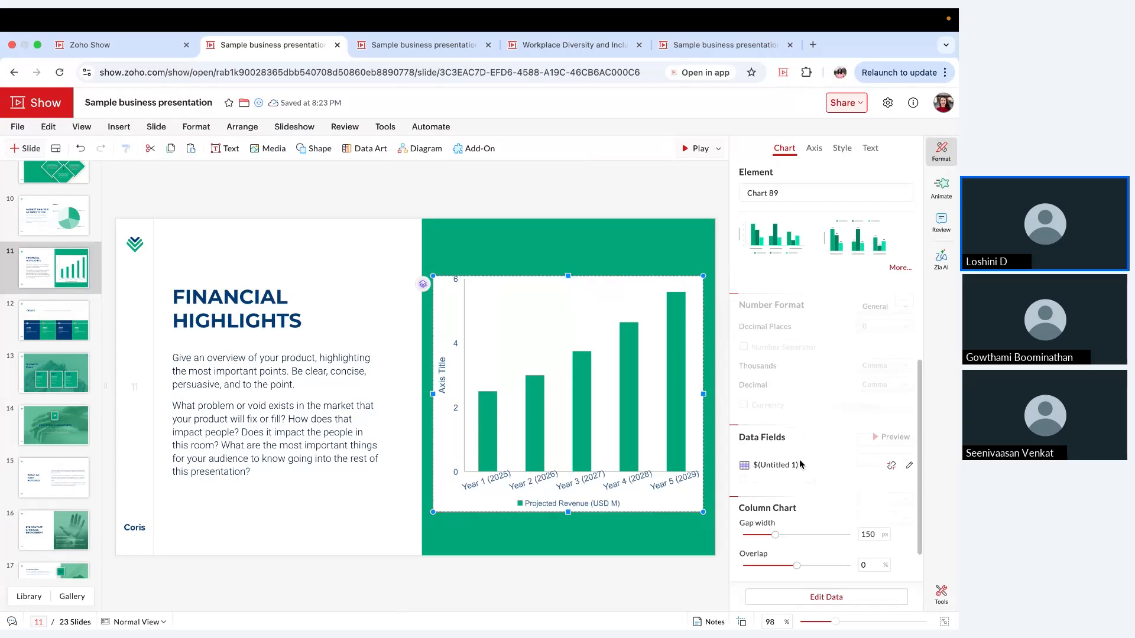
click(898, 268)
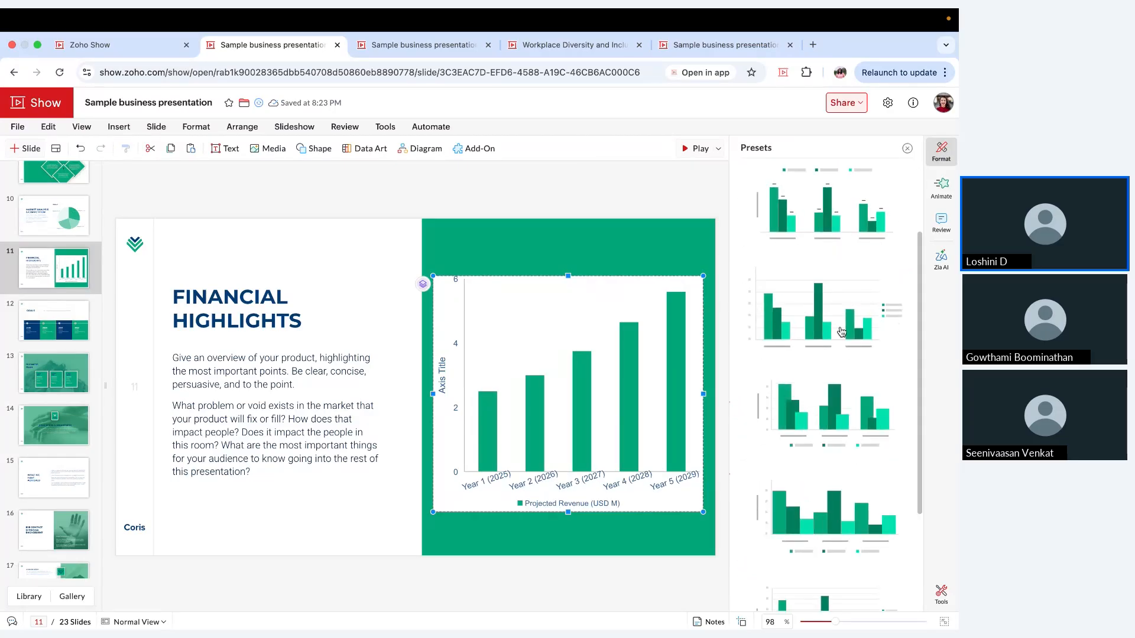
click(842, 331)
click(822, 222)
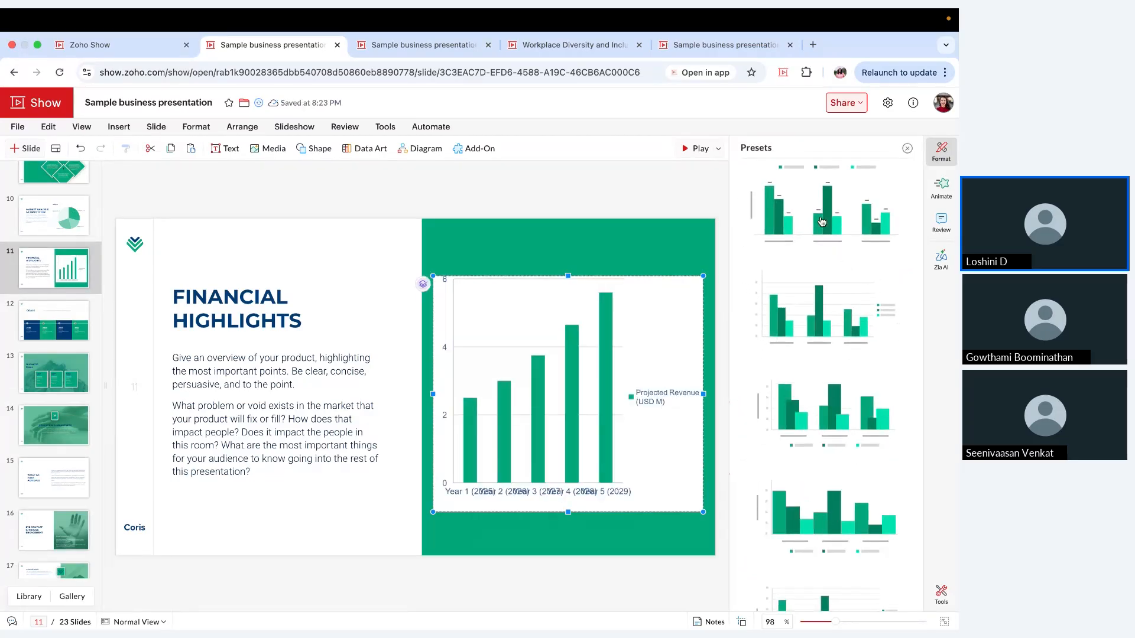
click(907, 152)
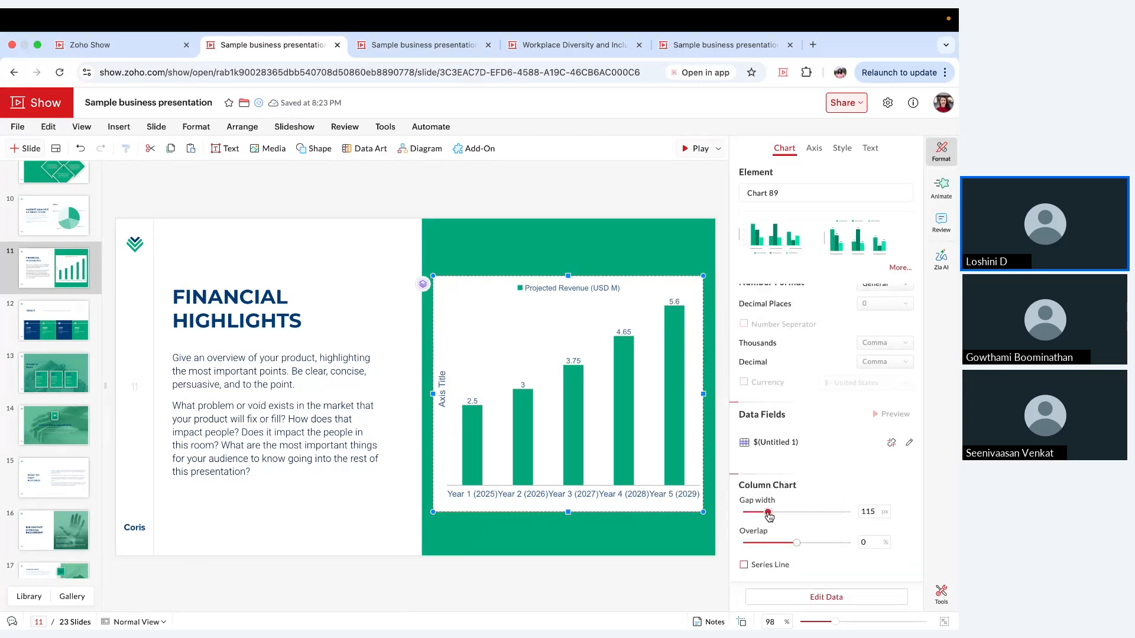
Step: Set the column chart's gap width to 147 and deselect the chart
drag(768, 514, 774, 514)
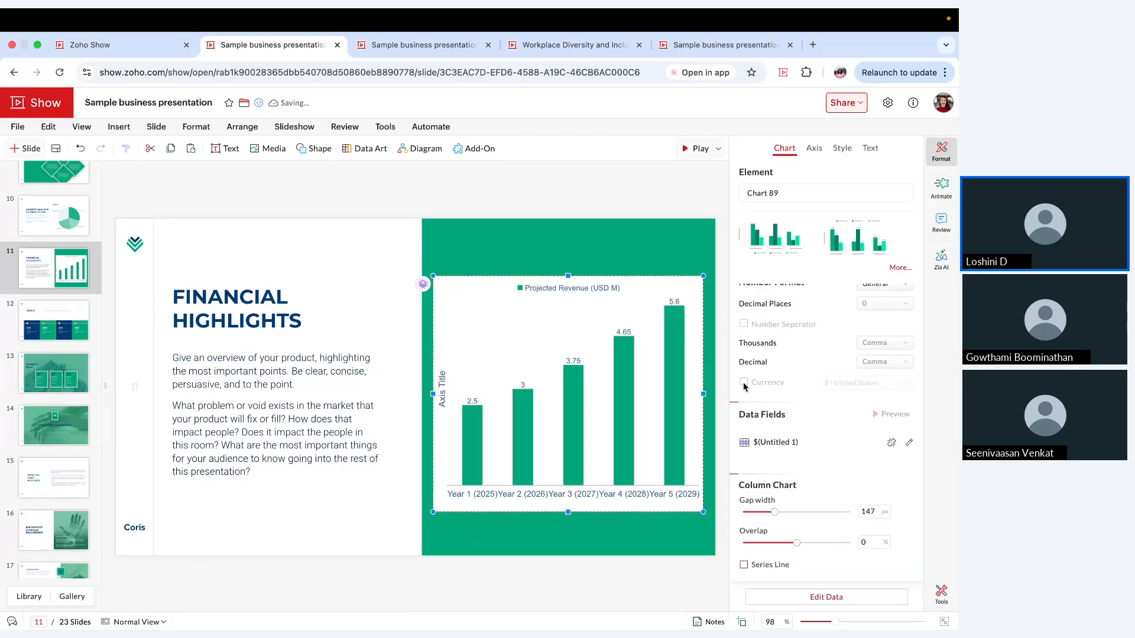
scroll(744, 387, up, 5)
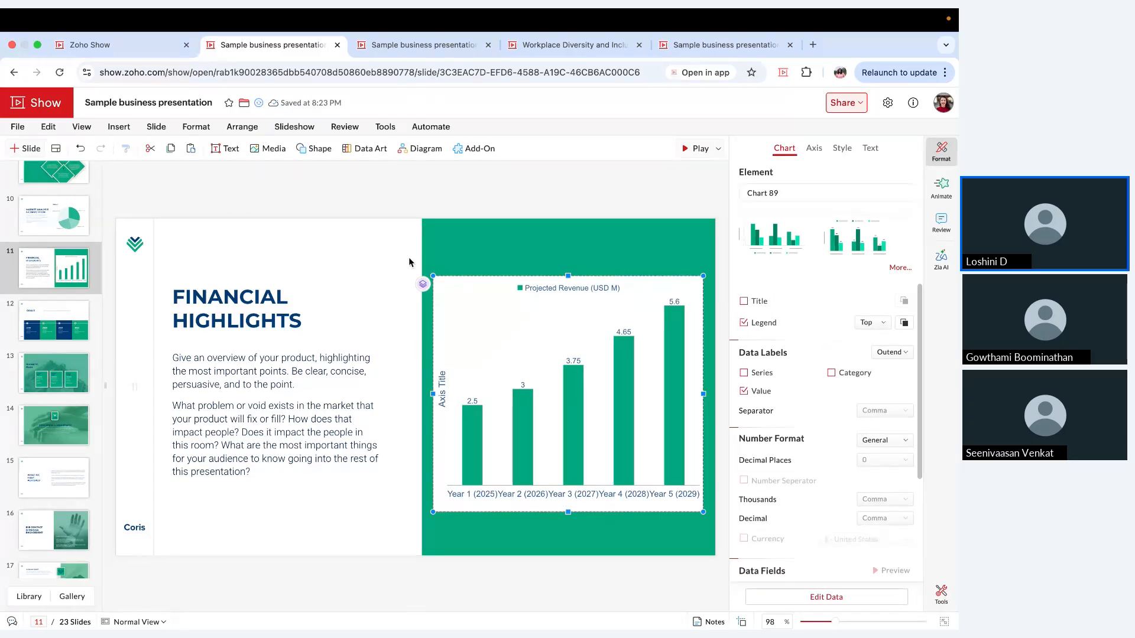
click(382, 258)
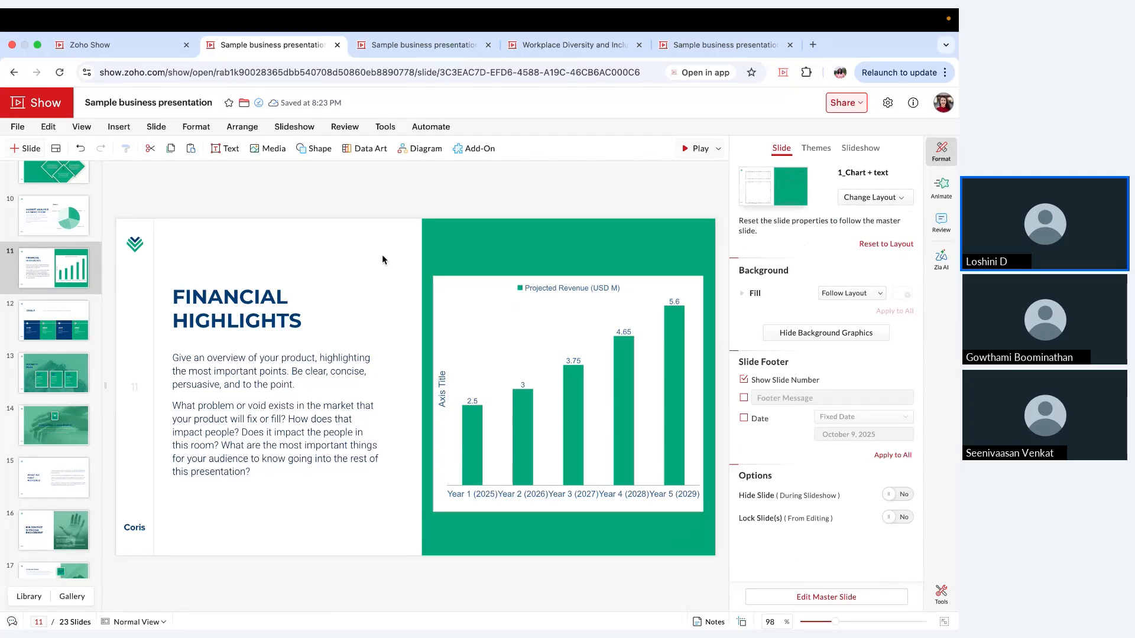
Step: Examine the formatting options offered for the "Financial Highlights" title and for the column chart
click(241, 299)
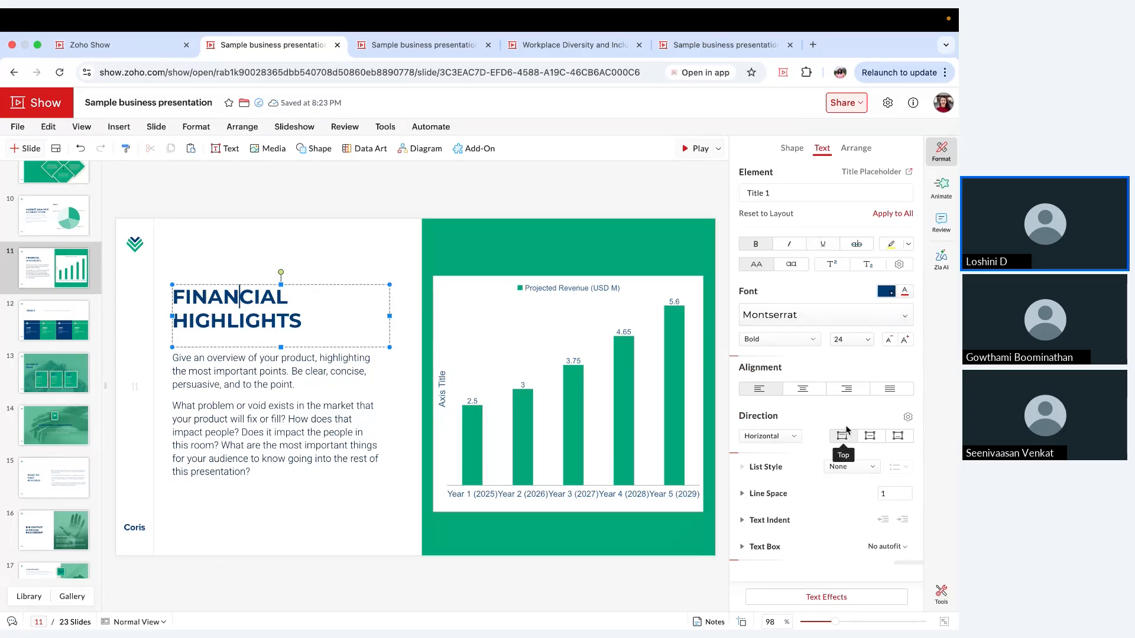
click(578, 333)
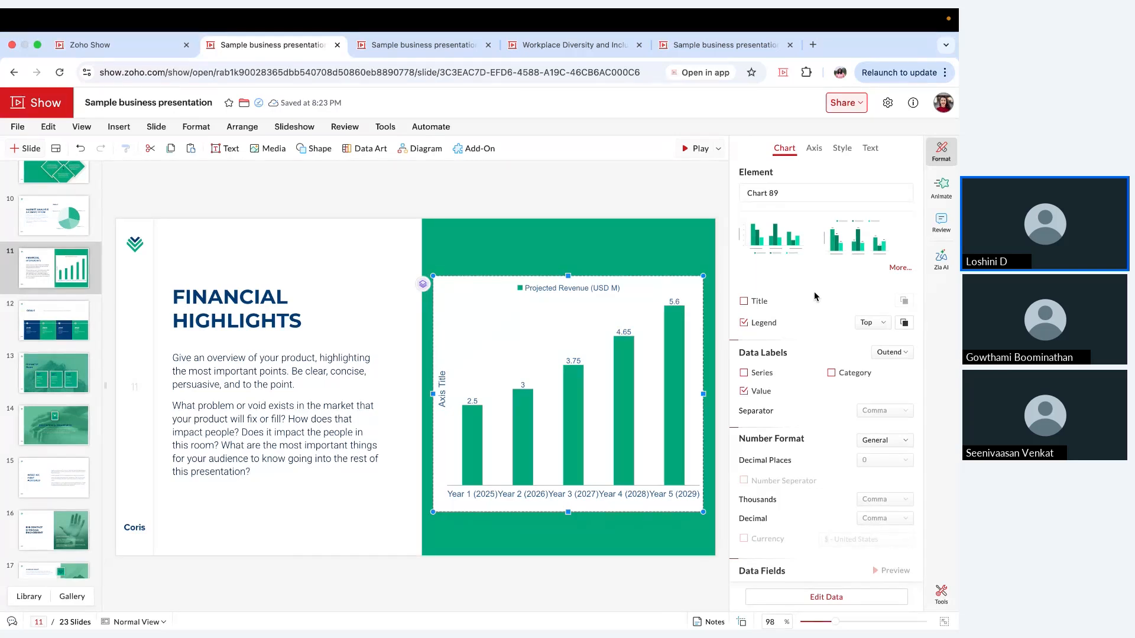
click(335, 189)
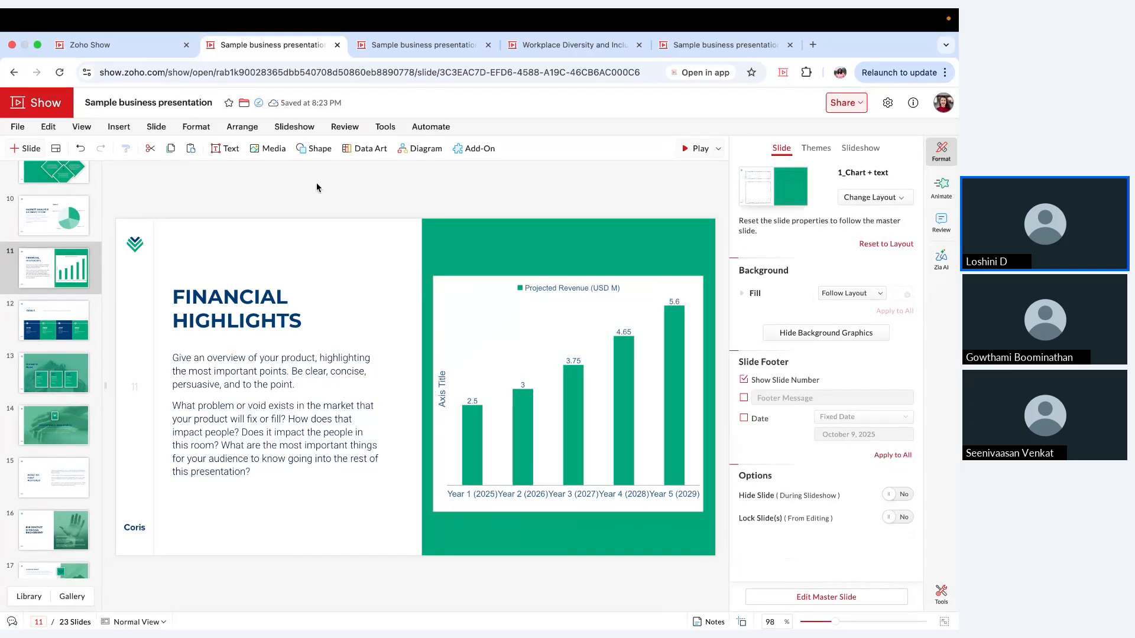
Step: View the internal data fields and the external option for importing Zoho CRM fields, and close the list
click(226, 149)
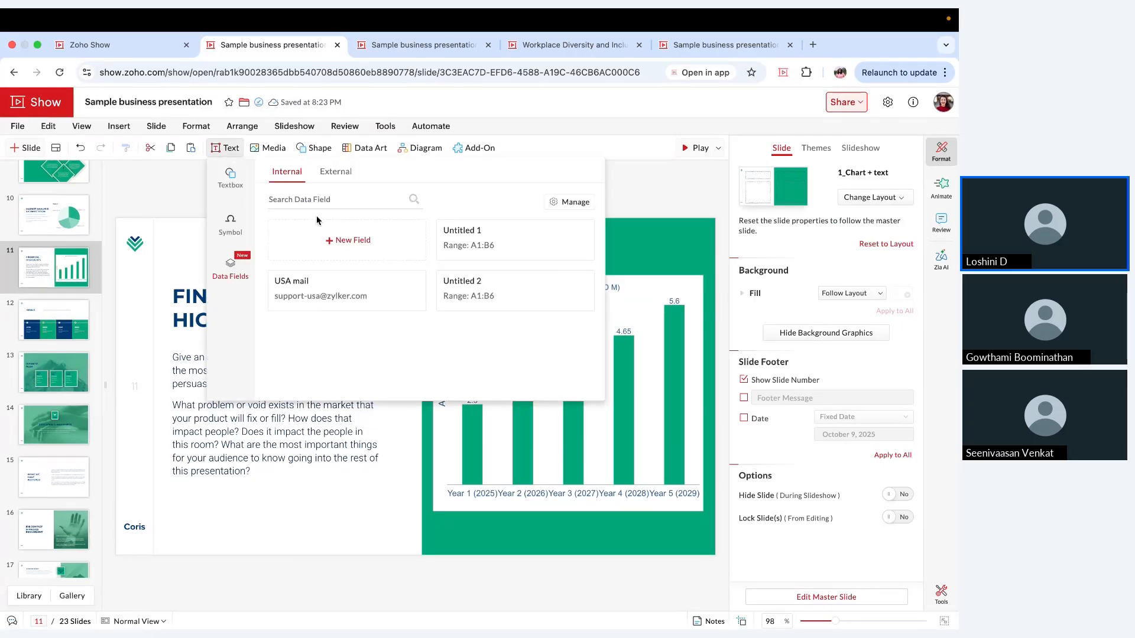
click(335, 176)
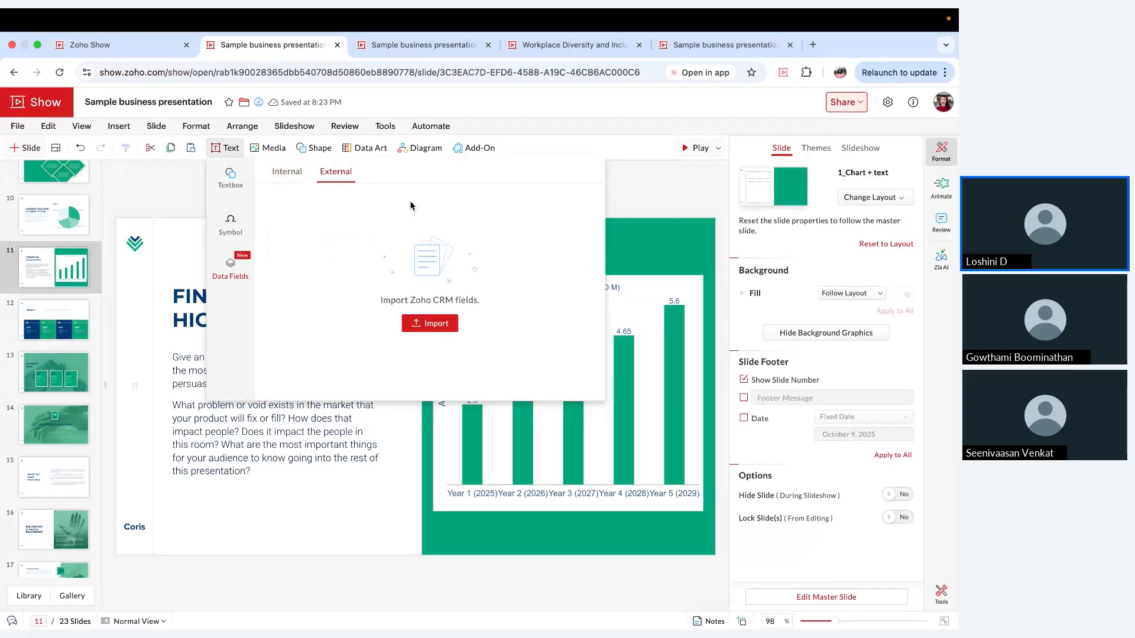
click(123, 214)
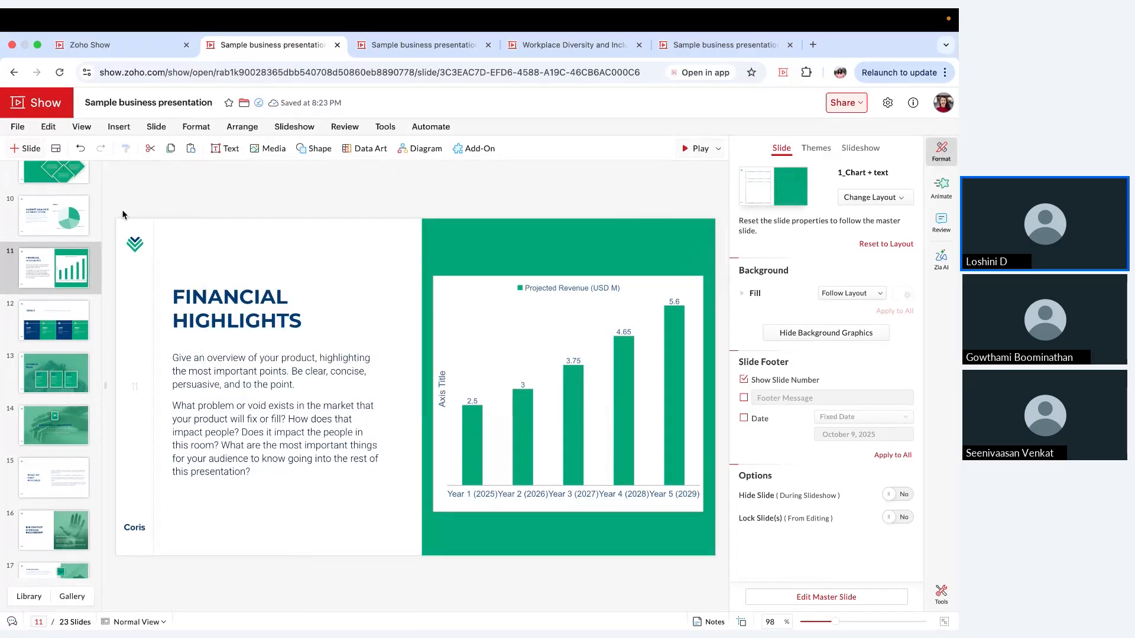
Step: Replace the "Business Innovation Plan" title on the first slide with "PITCH DECK"
scroll(86, 208, up, 10)
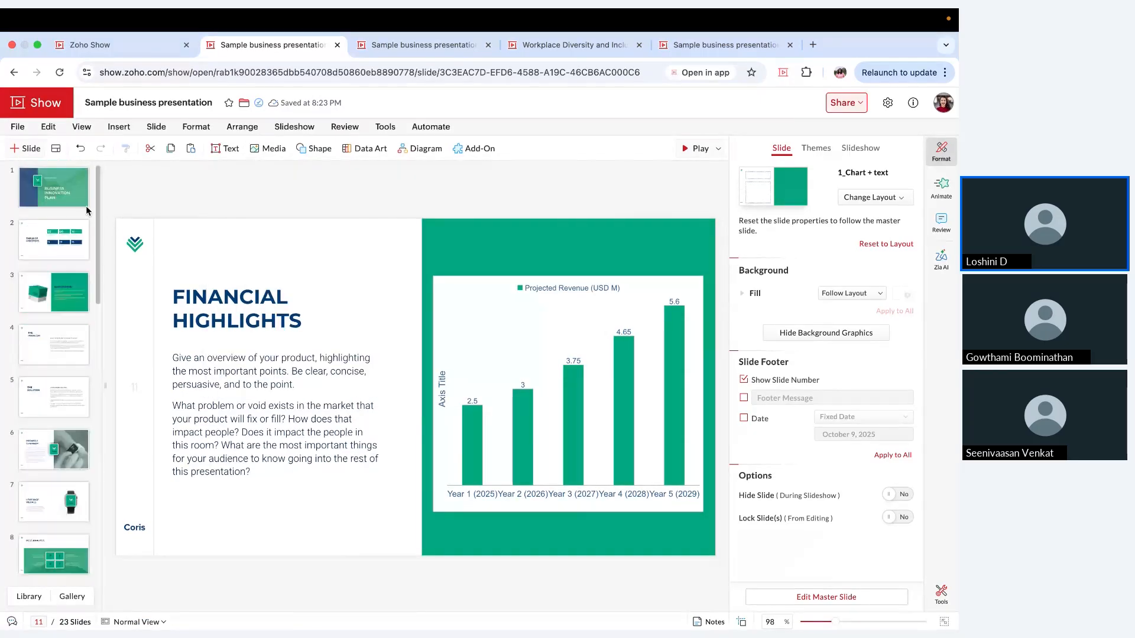
click(87, 204)
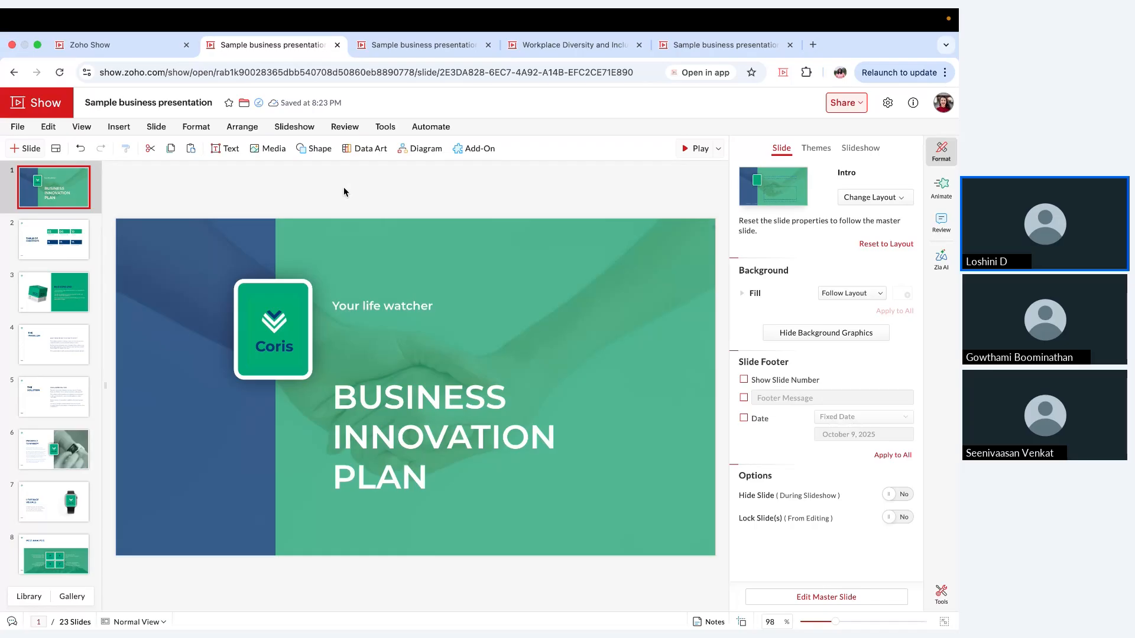
click(457, 421)
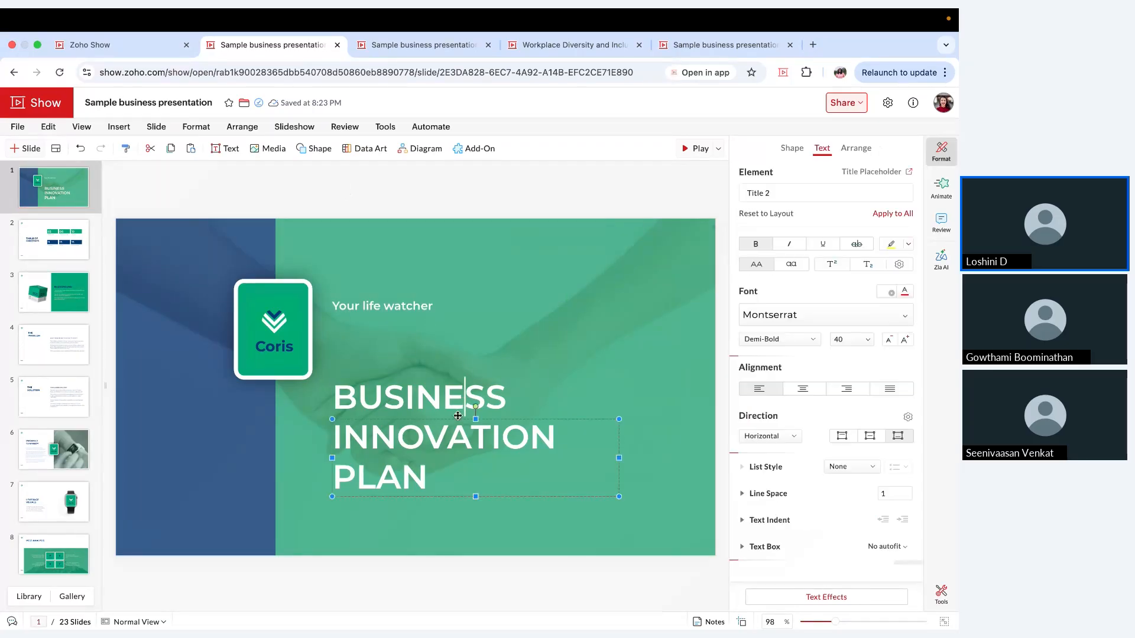
triple_click(462, 437)
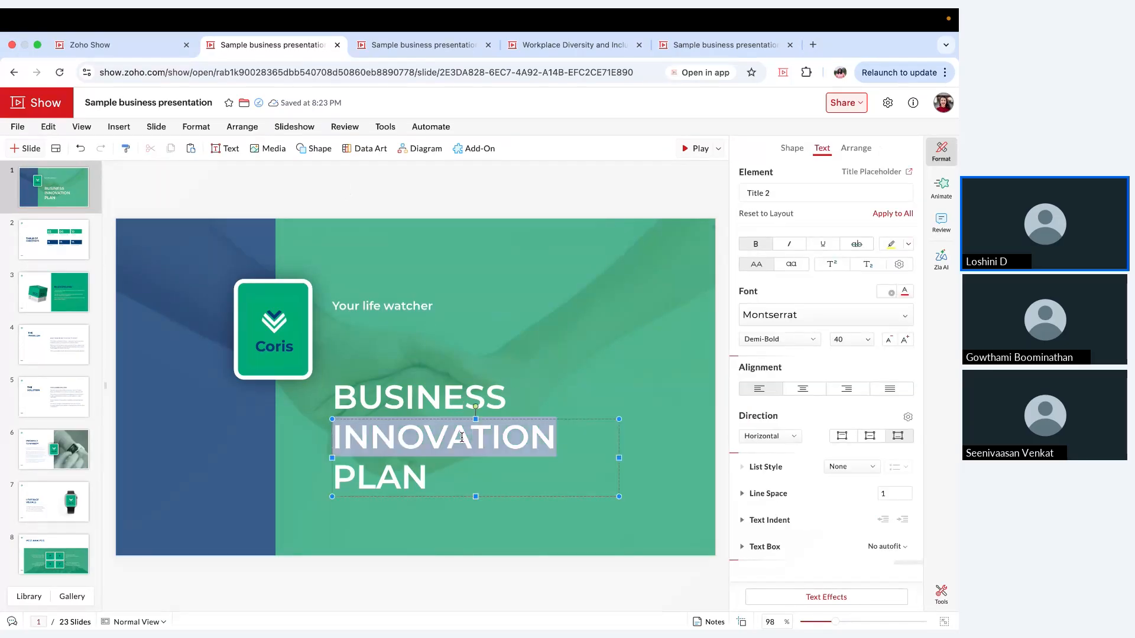
key(Delete)
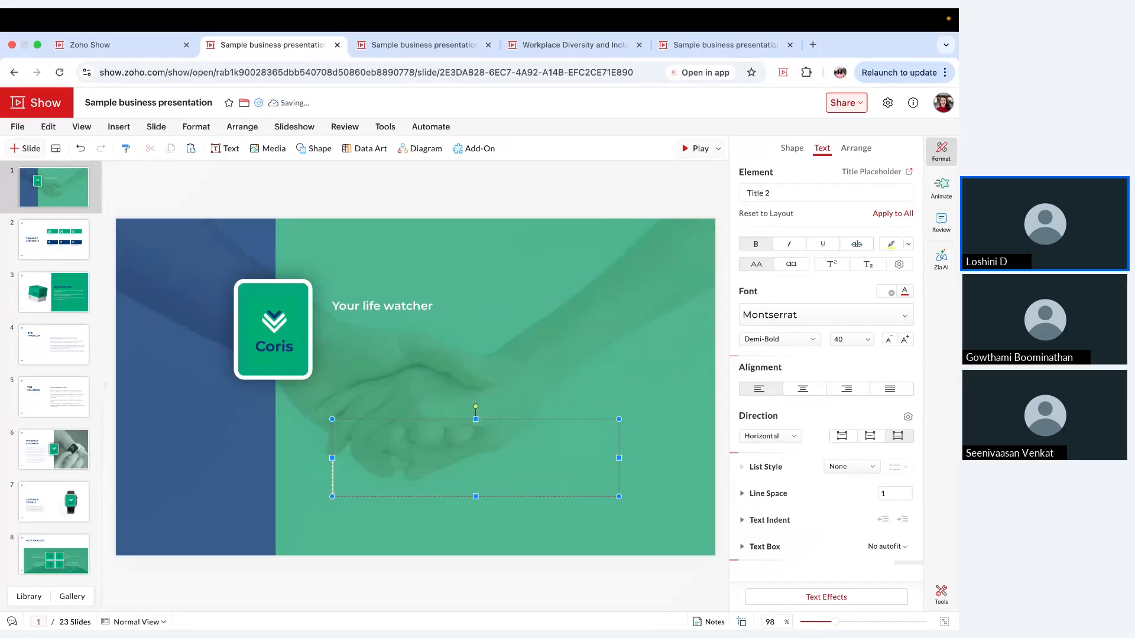
text(PITCH )
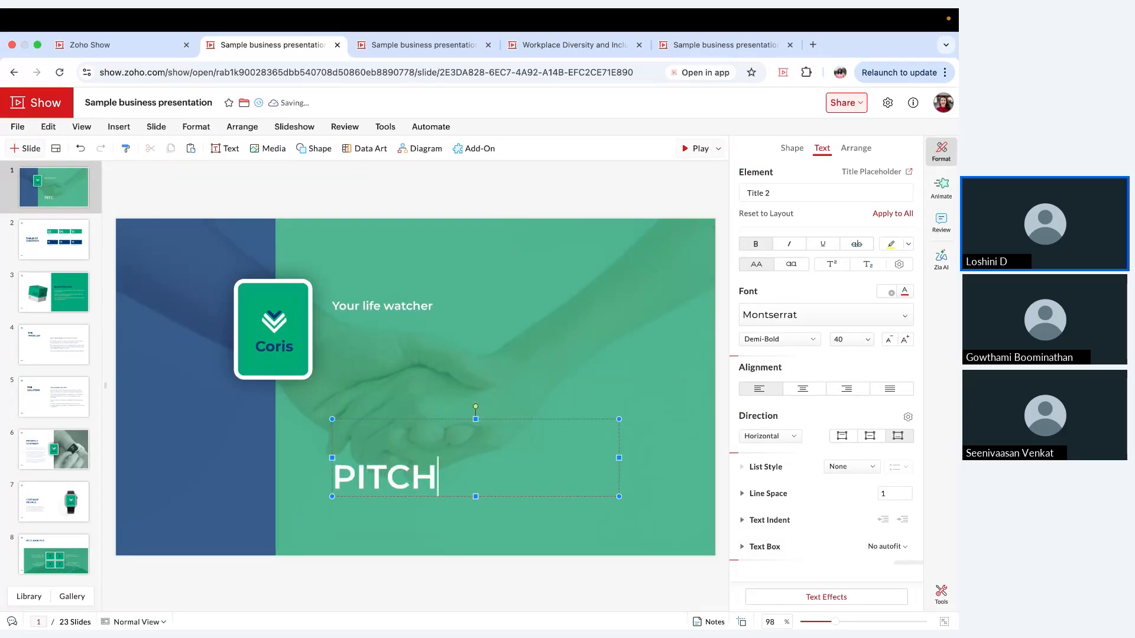
text(DECK)
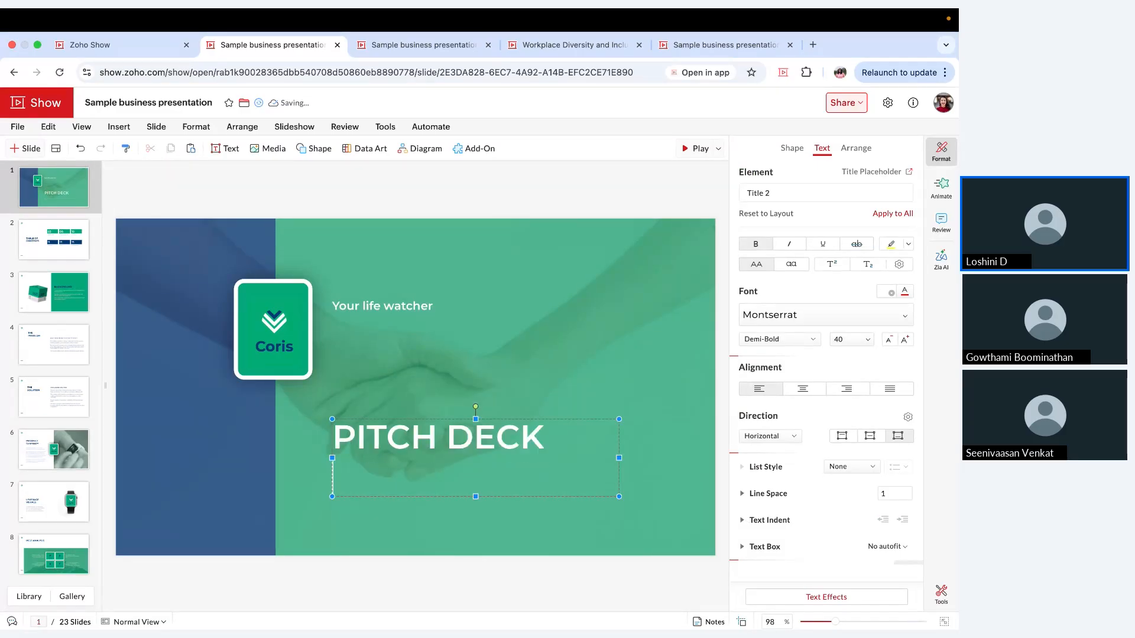
Step: Import the external data fields of the Leads module from Zoho CRM's Zylker Group organization and close the Data Fields dialog
click(225, 147)
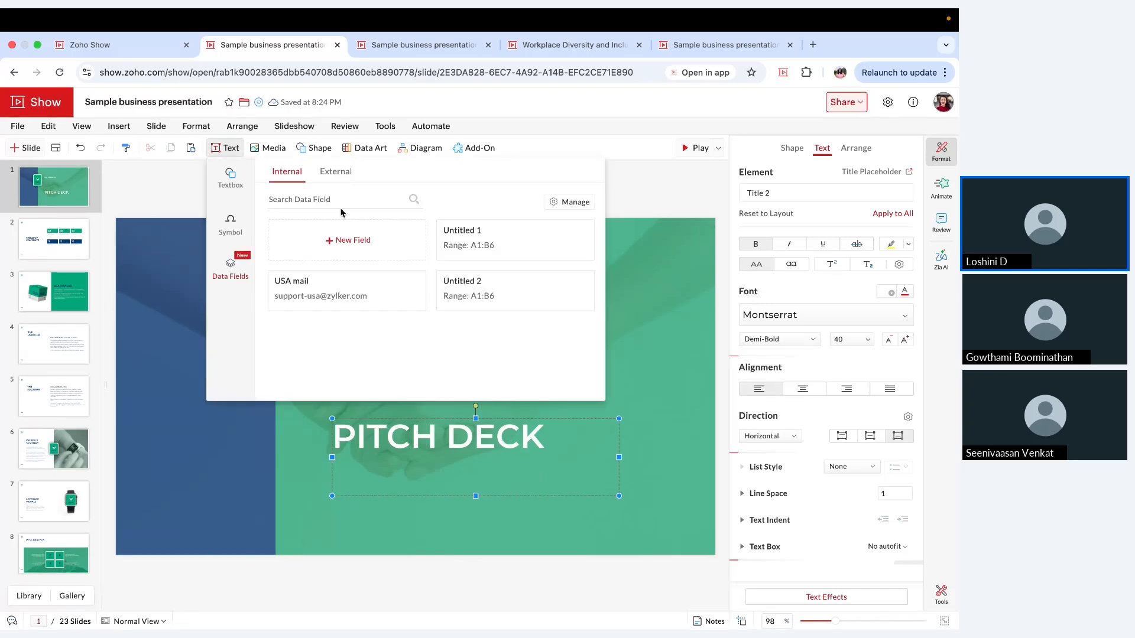
click(332, 175)
click(450, 322)
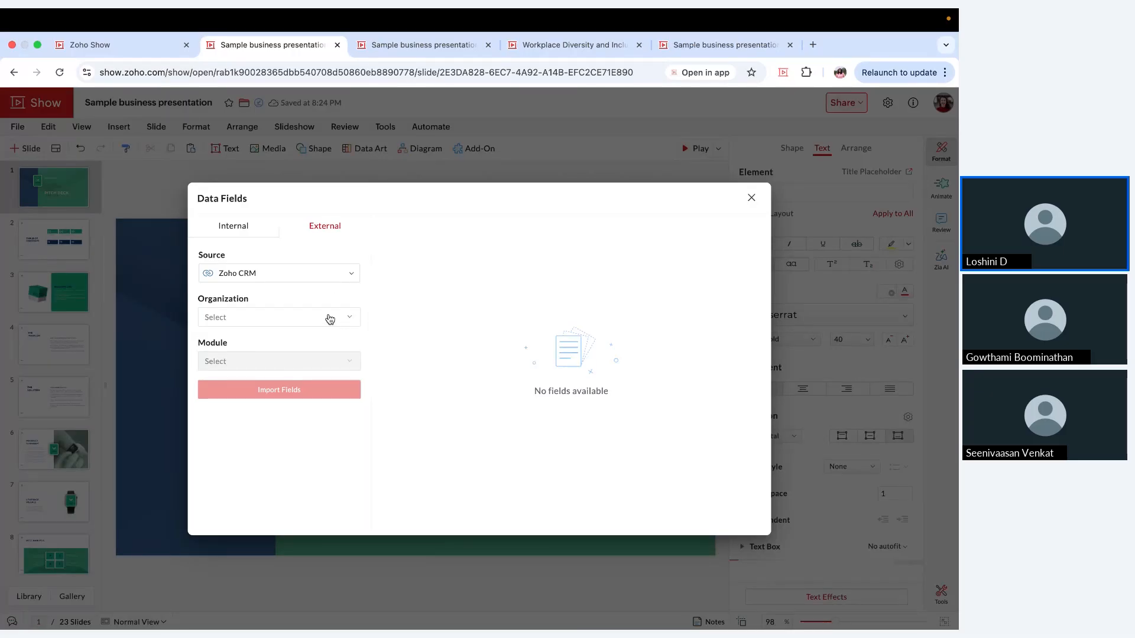
click(330, 319)
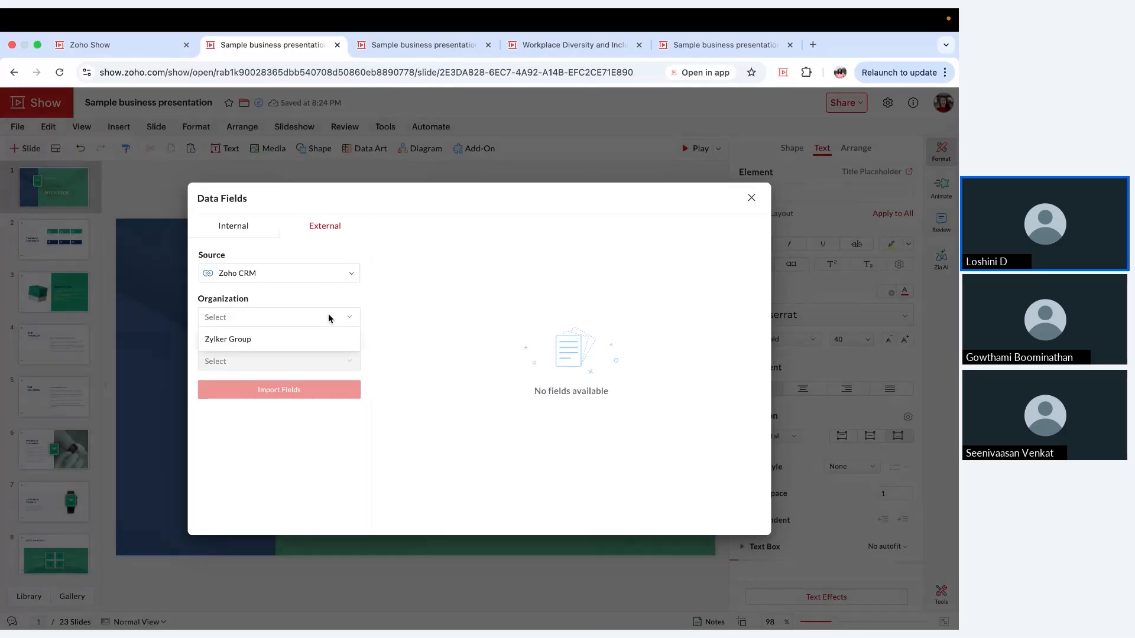
click(313, 348)
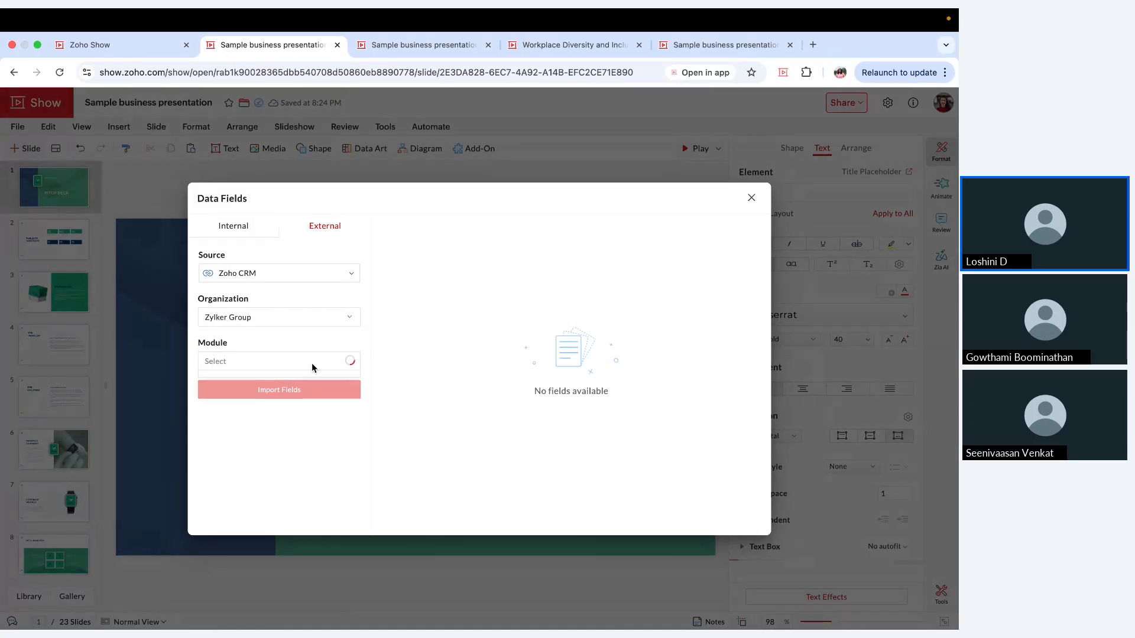
click(312, 364)
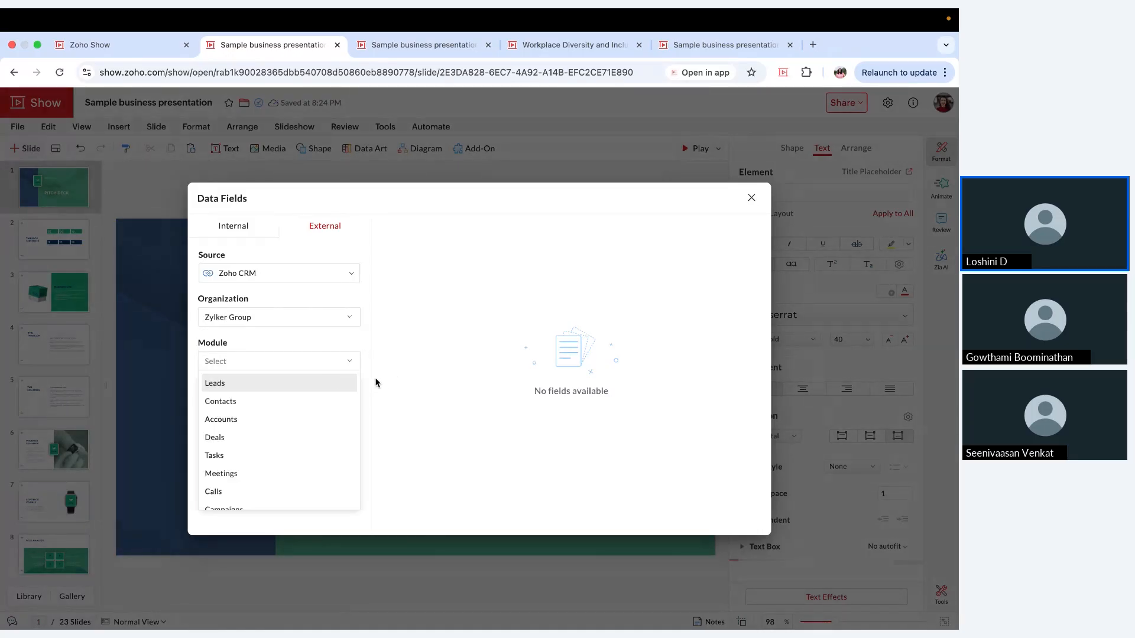
click(343, 389)
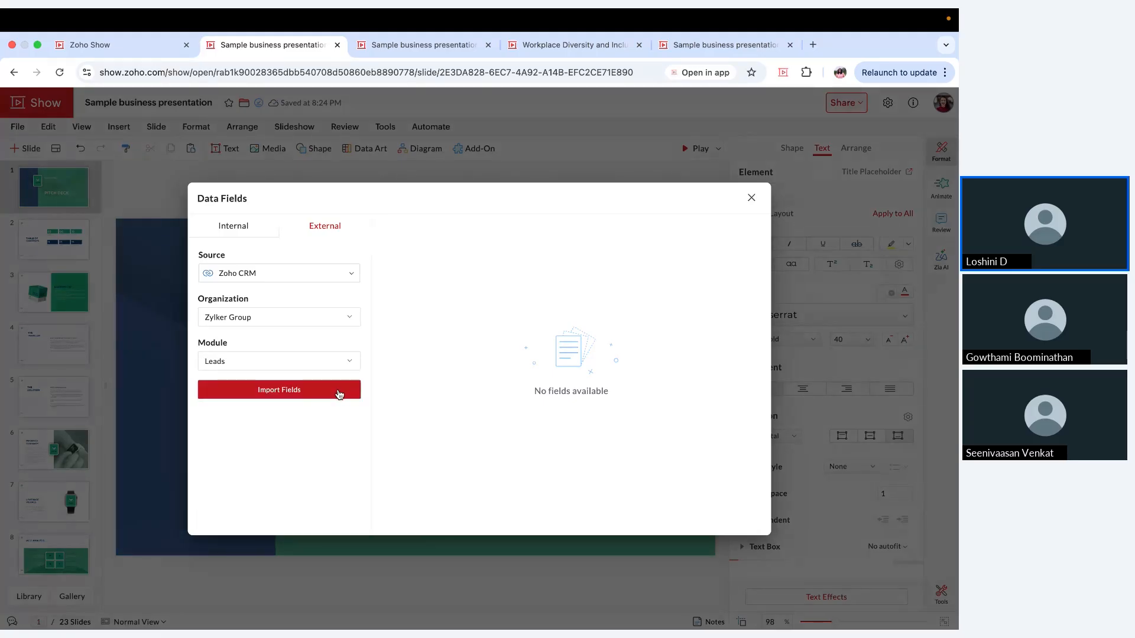
click(340, 393)
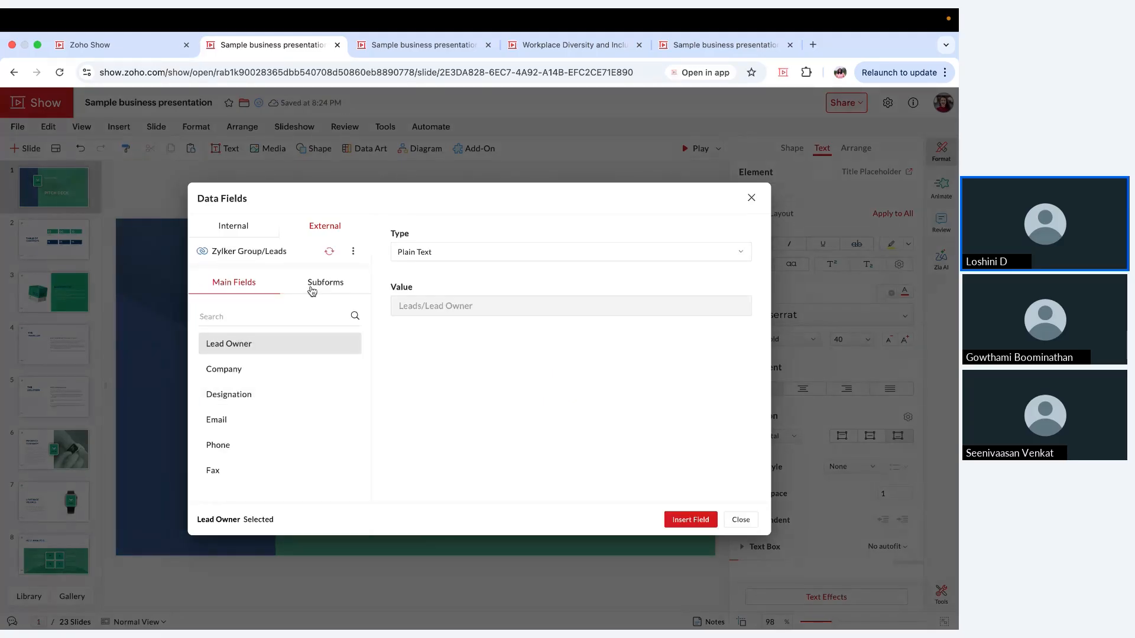
scroll(310, 368, down, 4)
scroll(310, 369, up, 4)
click(738, 520)
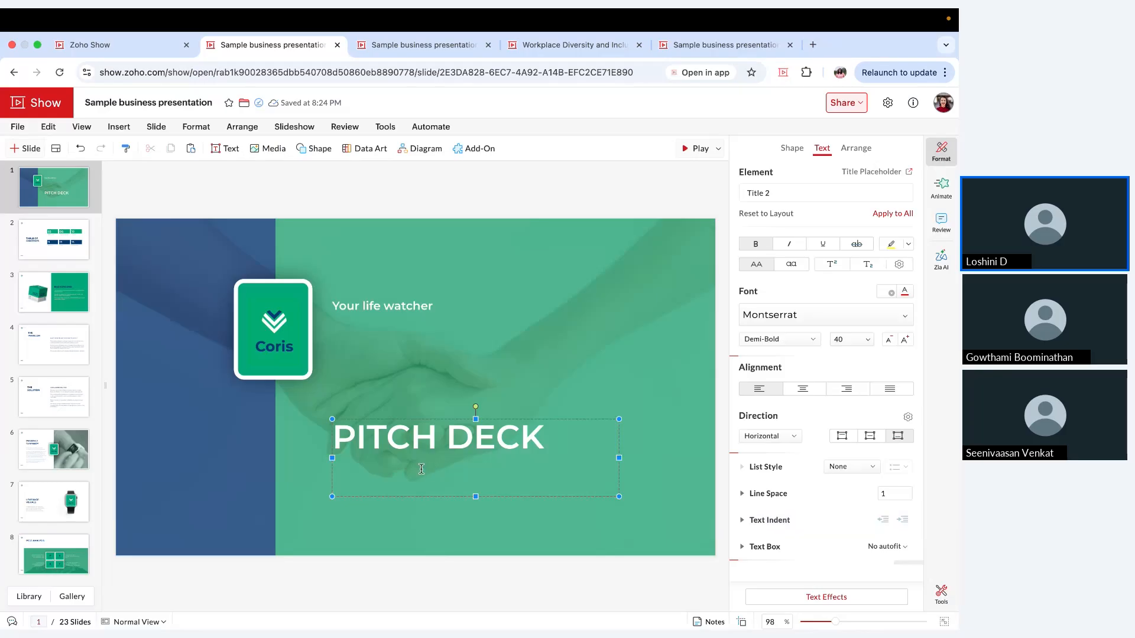
Step: Insert the Leads/Company data field on the line below "PITCH DECK" in the title
text($)
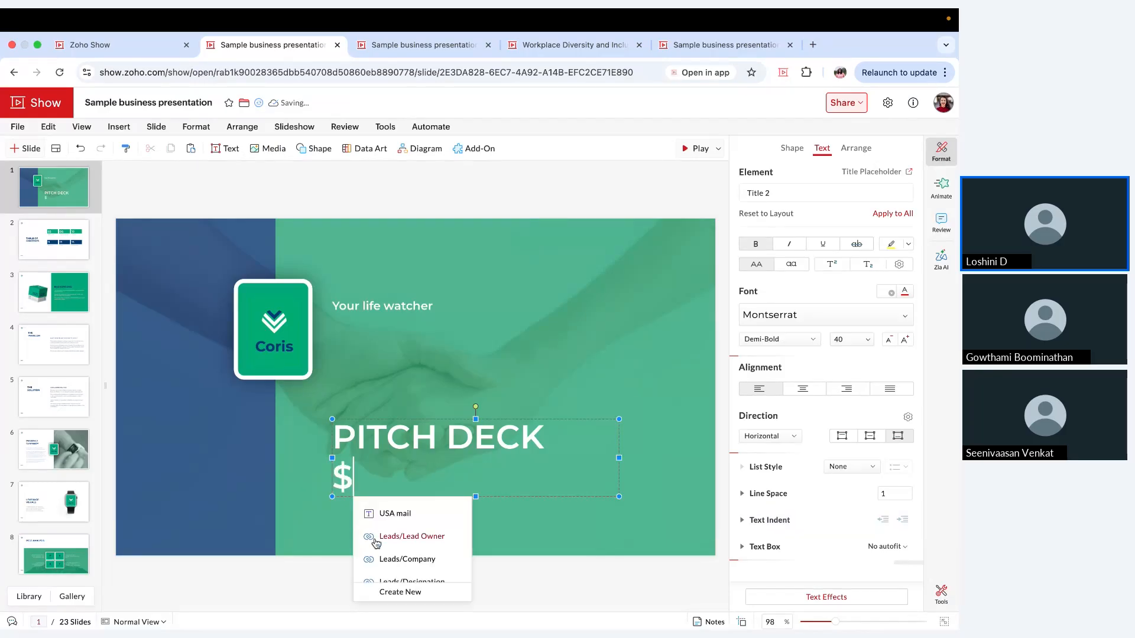
scroll(375, 542, up, 3)
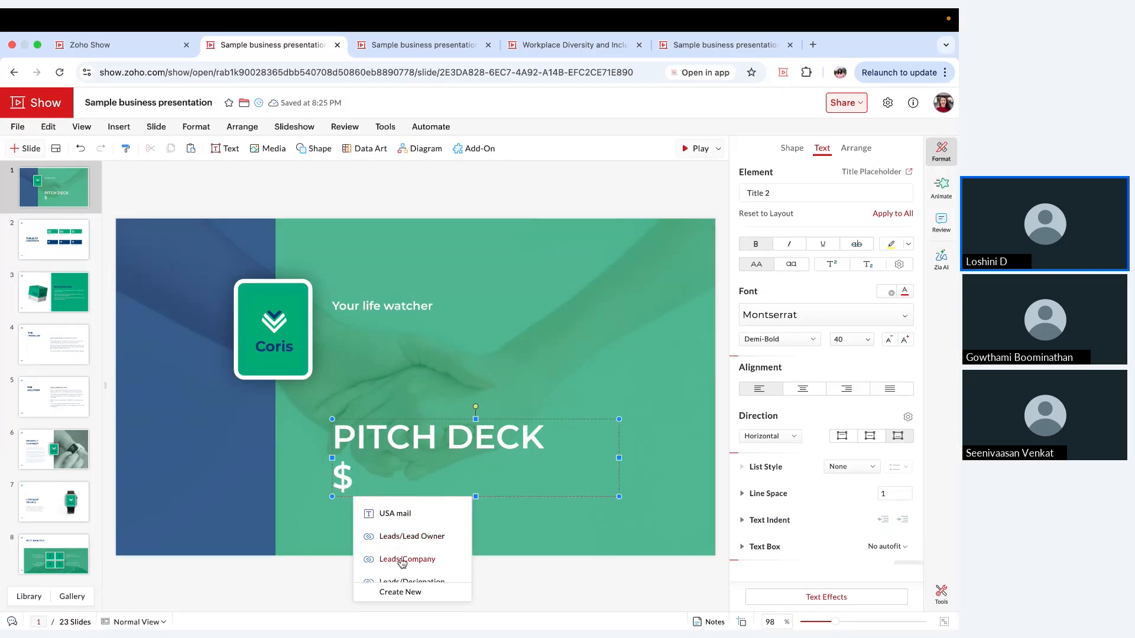
click(402, 560)
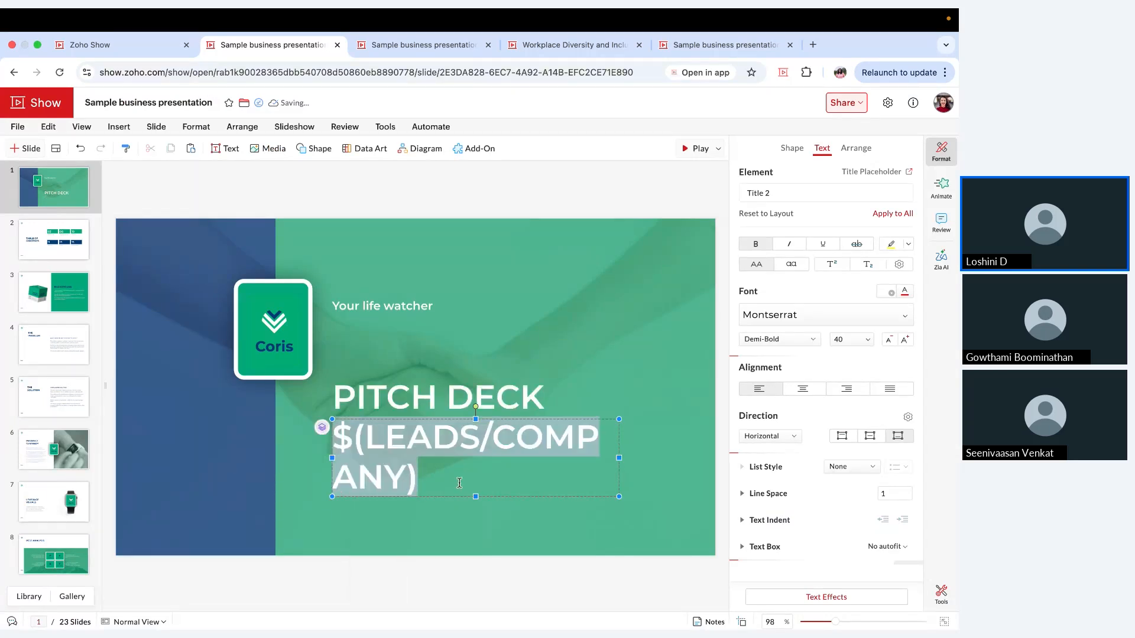
Step: Reduce all of the title's text to size 28 and move the title box slightly upward
key(super+a)
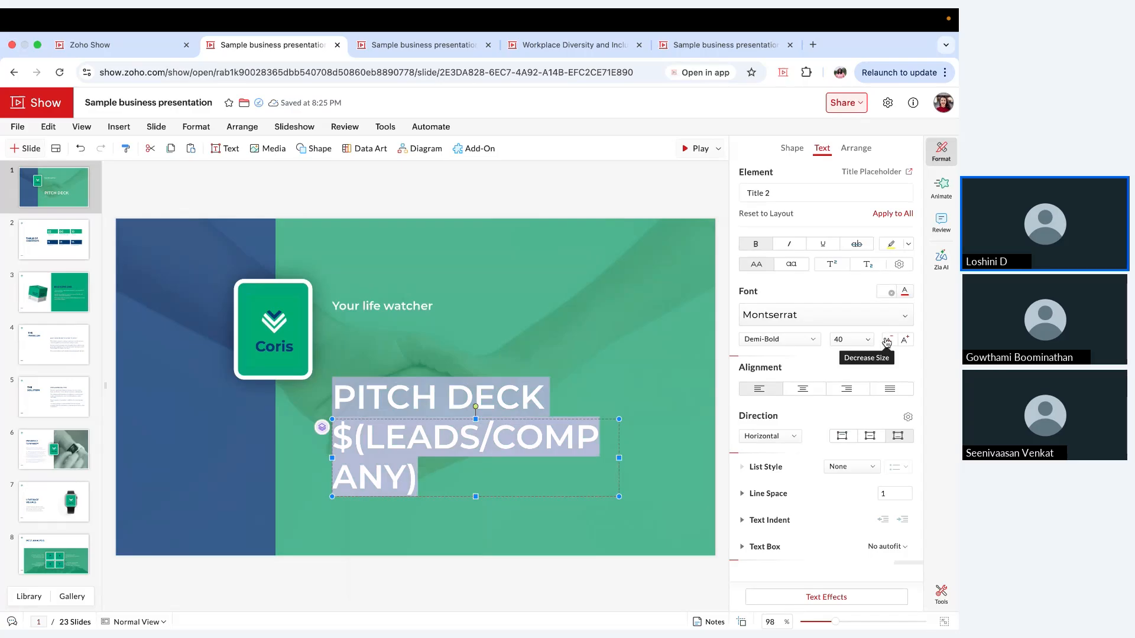
click(887, 340)
click(887, 340)
click(886, 340)
click(525, 435)
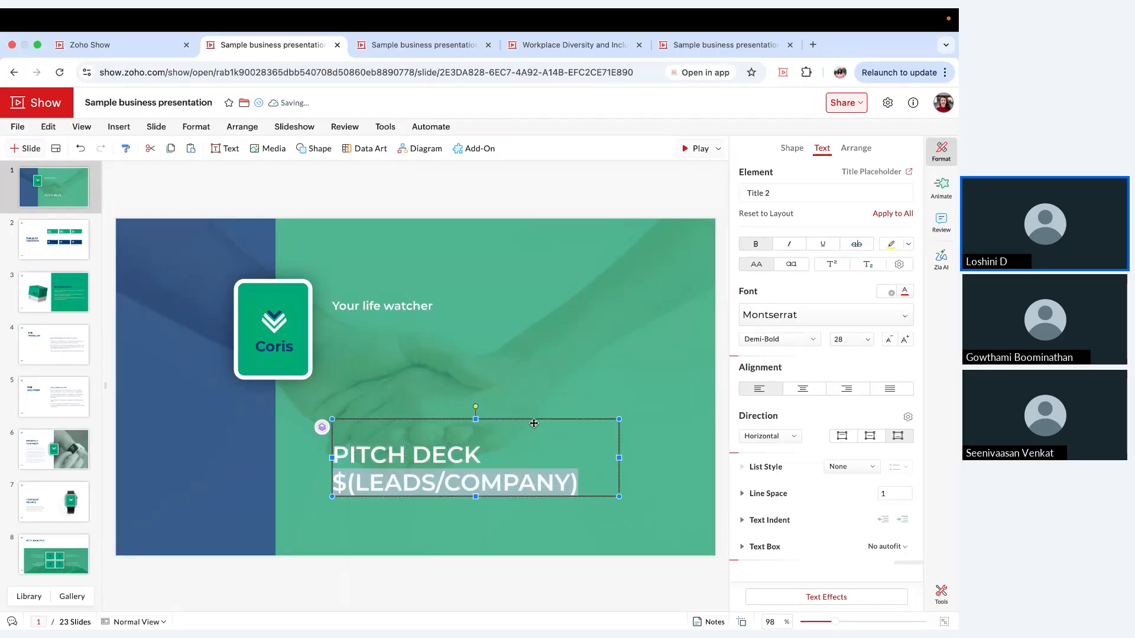
drag(528, 396, 524, 387)
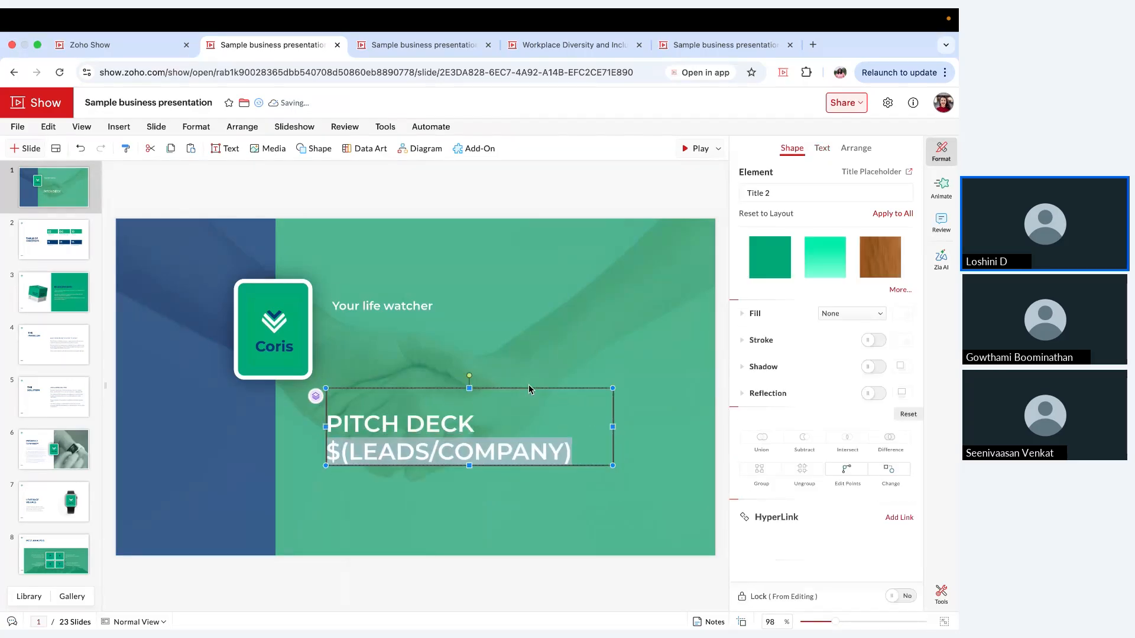
Step: Add a text box below the title containing the Leads/Lead Owner data field, and shift it slightly right beneath the title
double_click(372, 520)
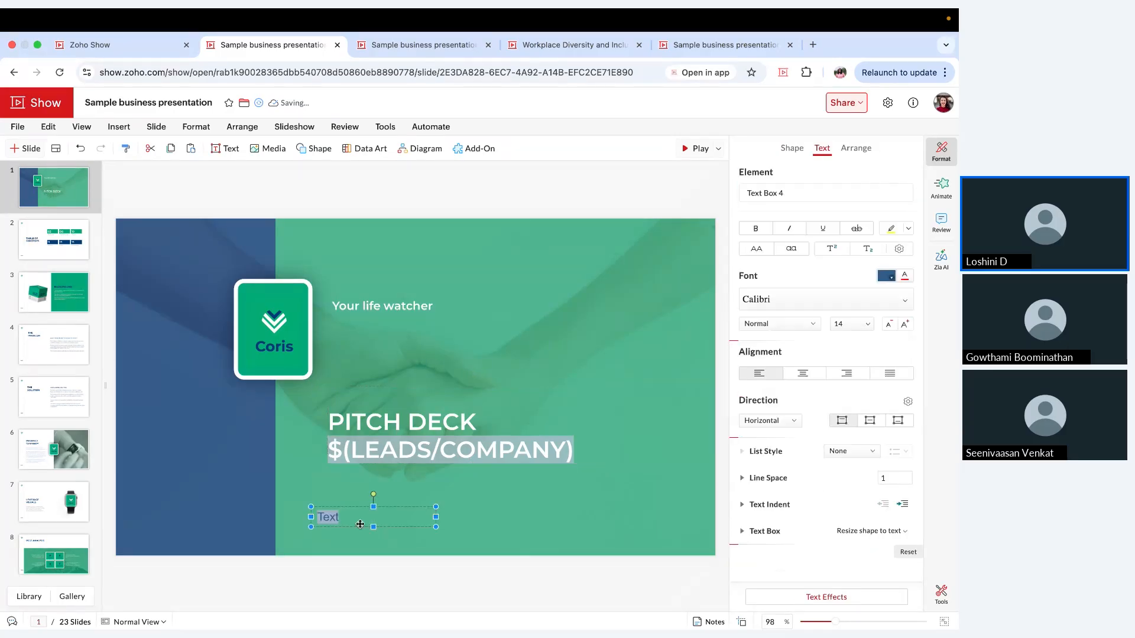
text($)
scroll(372, 450, down, 2)
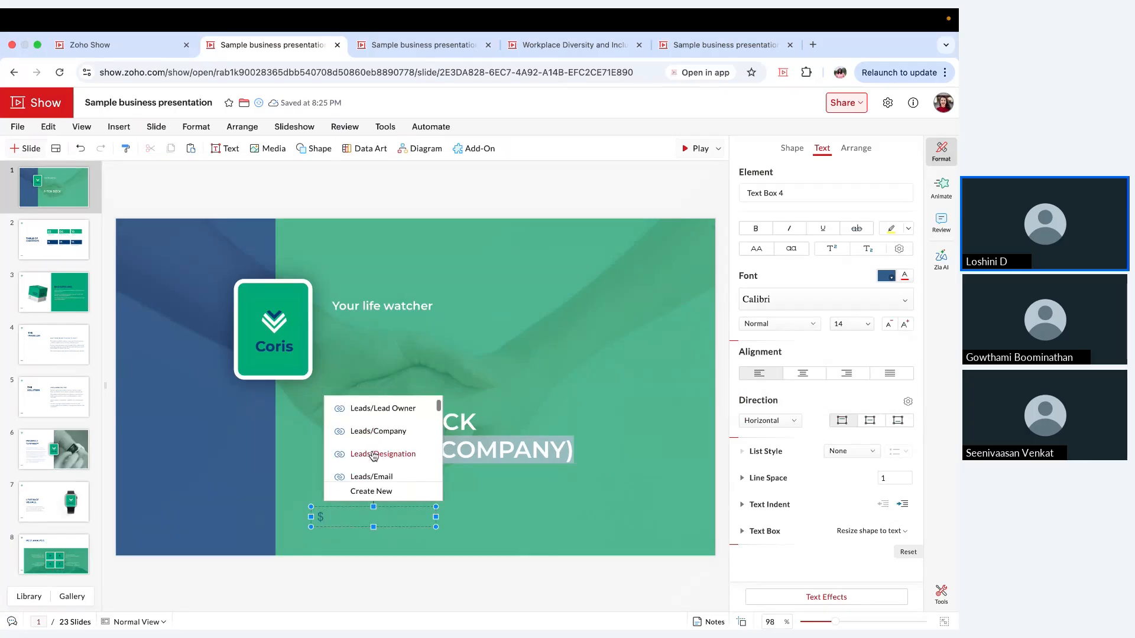
scroll(373, 456, up, 1)
click(380, 416)
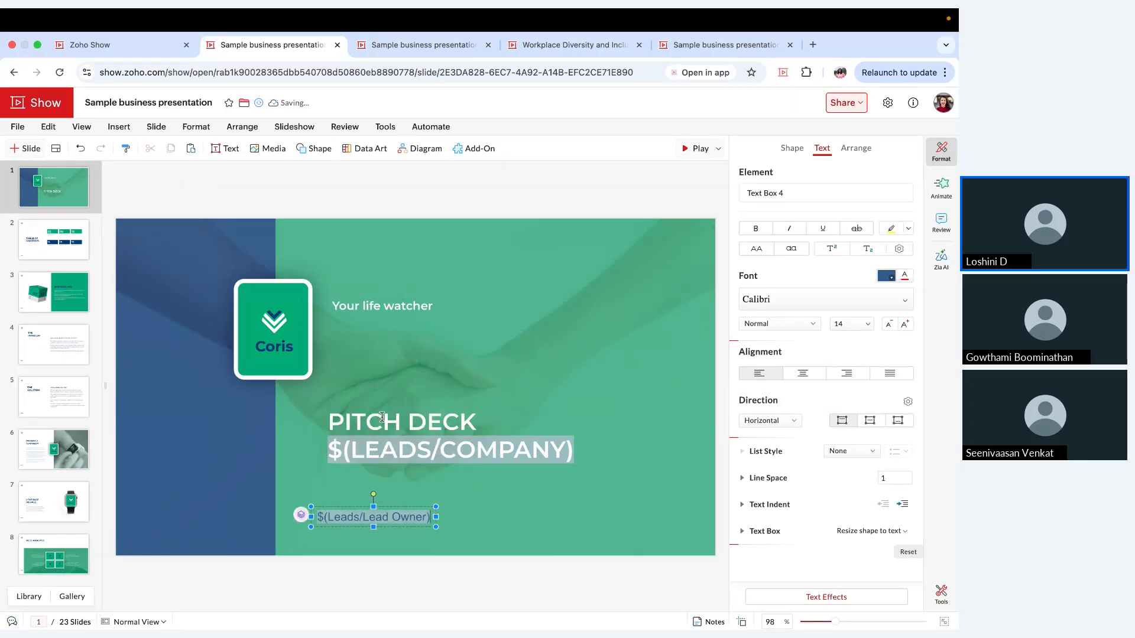
click(402, 507)
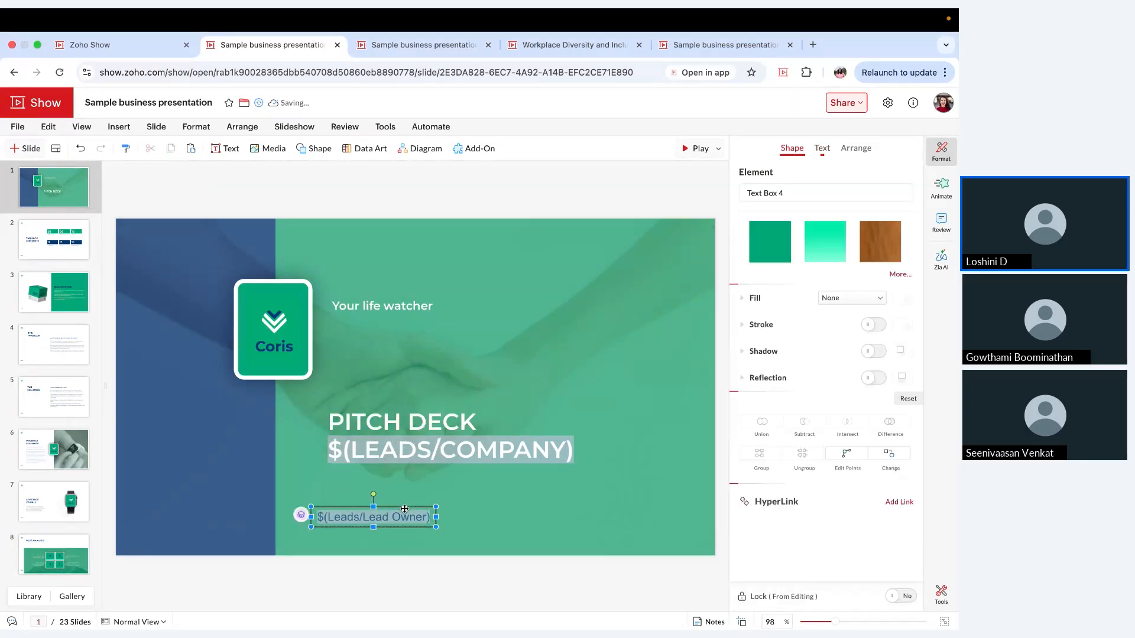
click(465, 576)
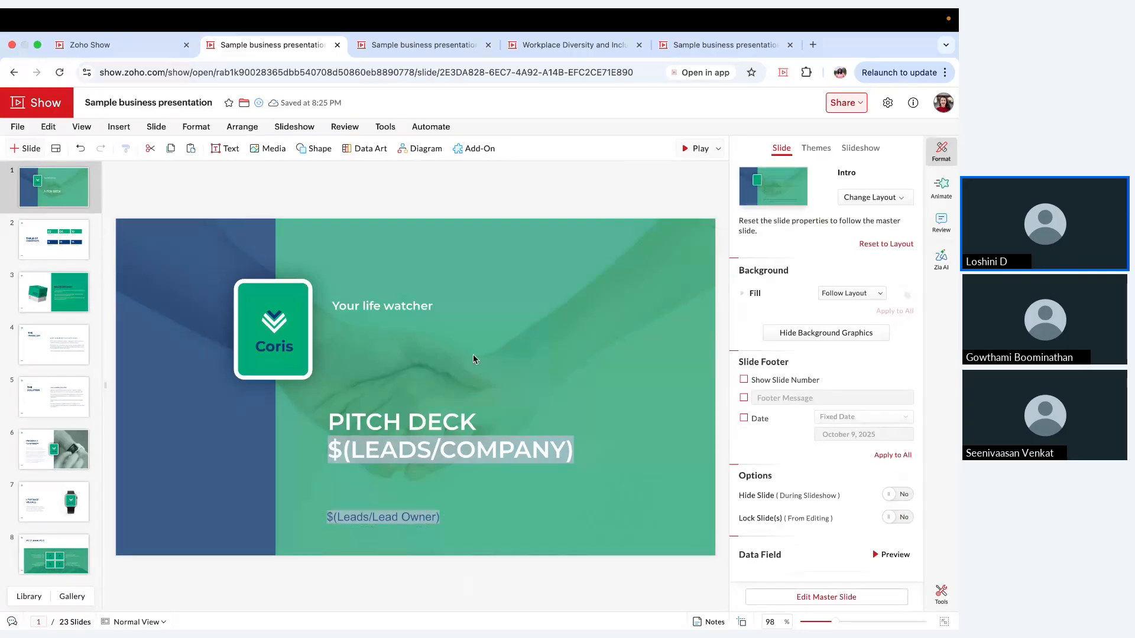
Step: Open the Merge Fields view, preview the Rangoni Of Florence record's slides as a slideshow, and exit it
click(431, 126)
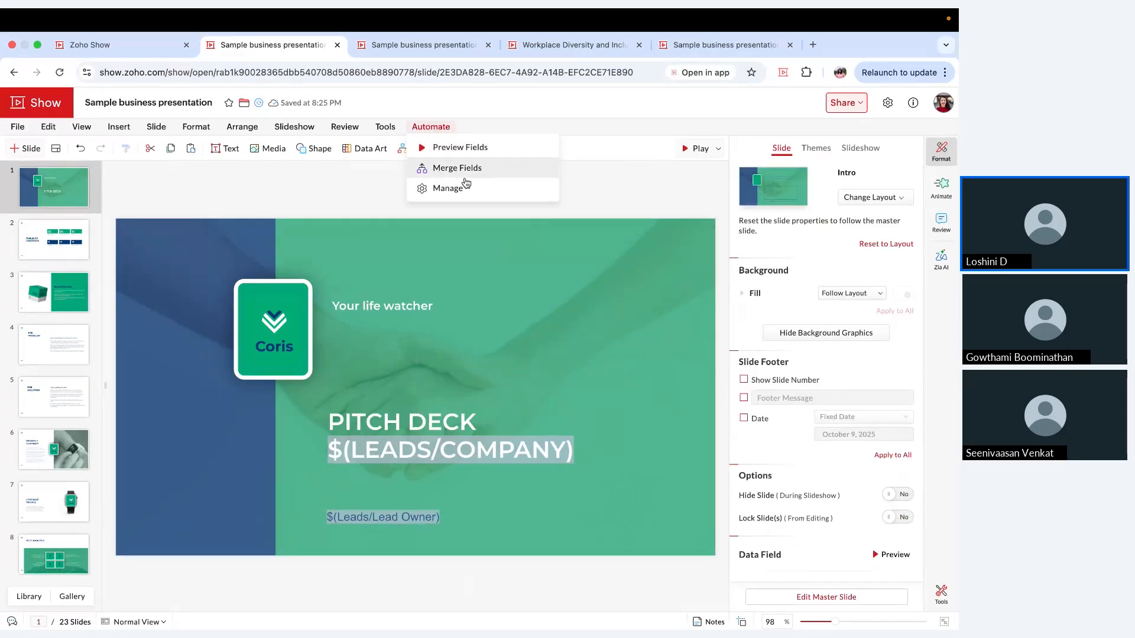
click(468, 175)
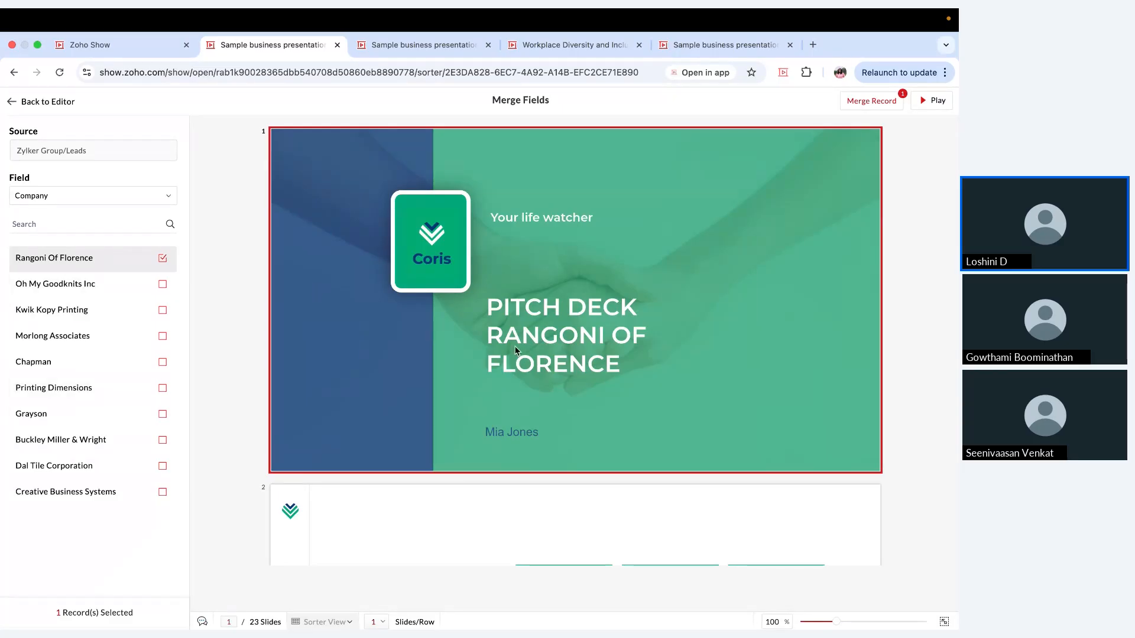
scroll(834, 195, down, 3)
scroll(833, 195, up, 3)
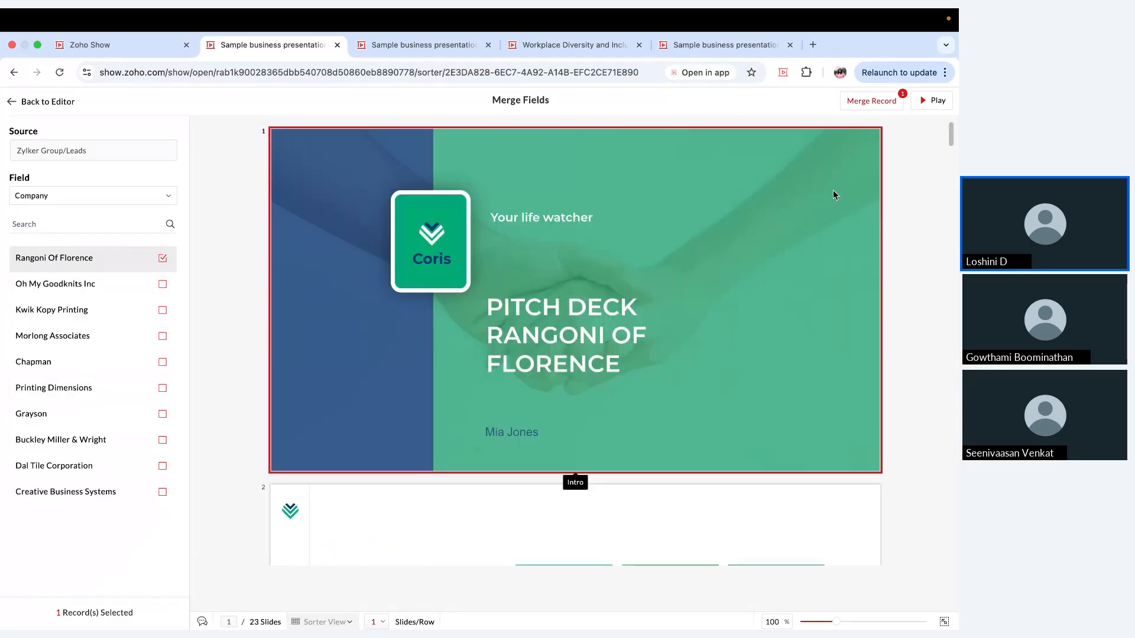
click(935, 108)
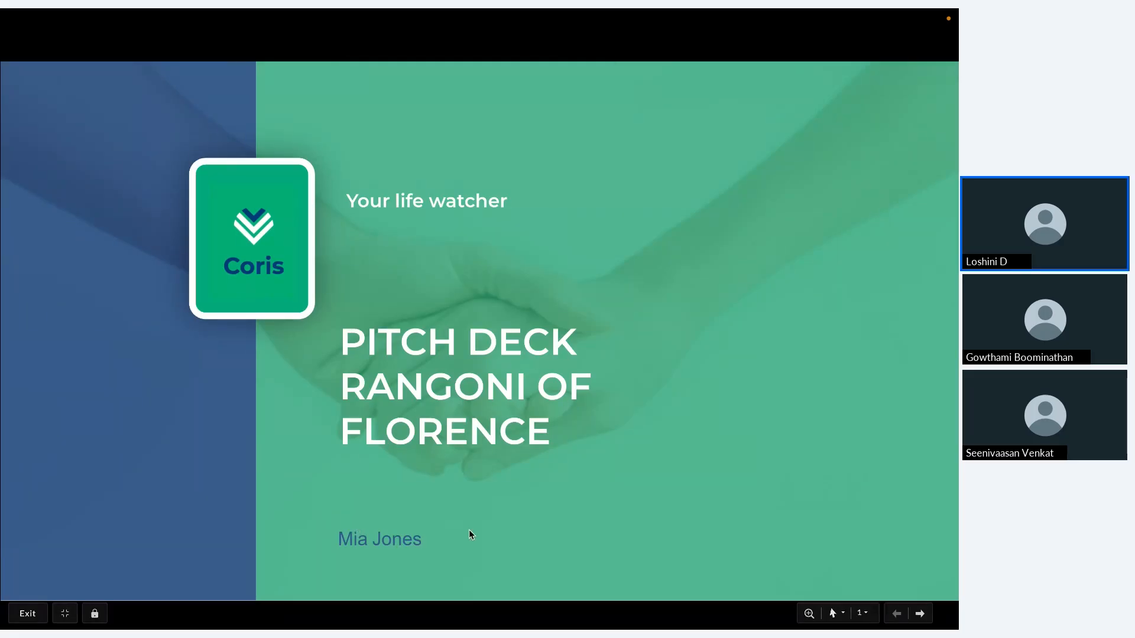
key(Escape)
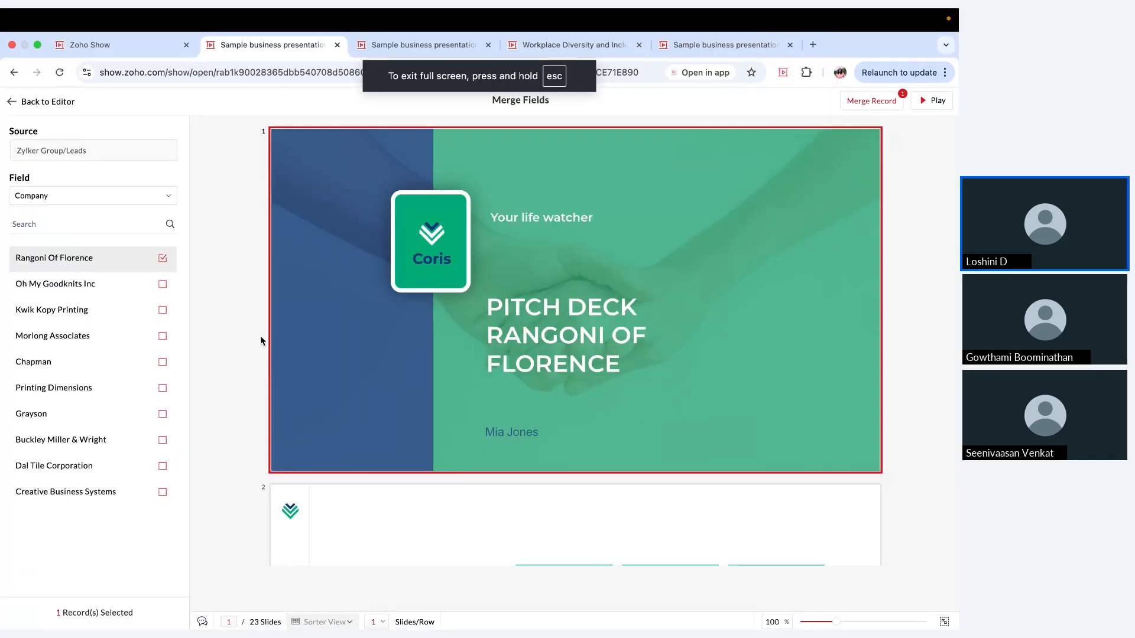
Step: Add the Oh My Goodknits Inc, Kwik Kopy Printing and Morlong Associates records to the merge selection
click(163, 284)
click(162, 310)
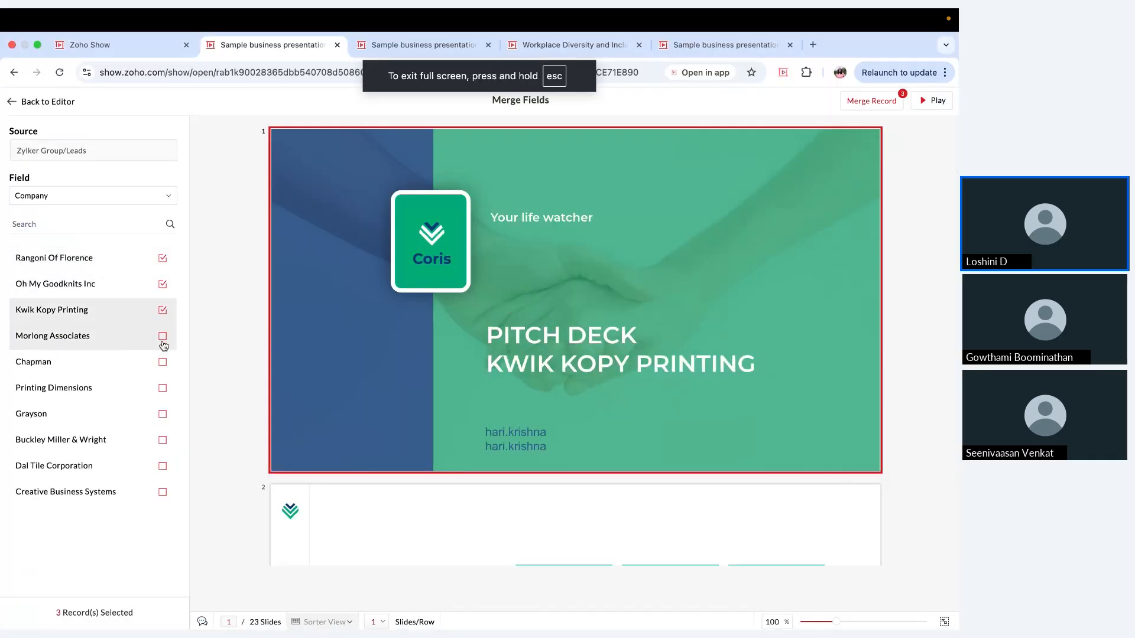
click(163, 336)
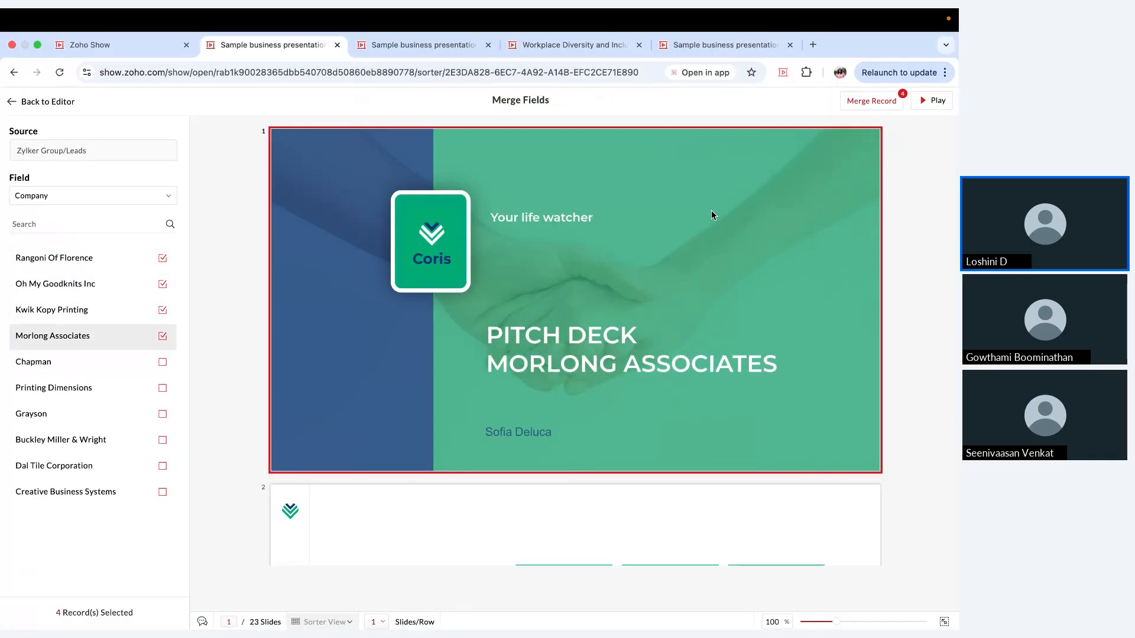
Step: Start merging the selected records as individual presentations and set the presentation title prefix to Company
click(860, 104)
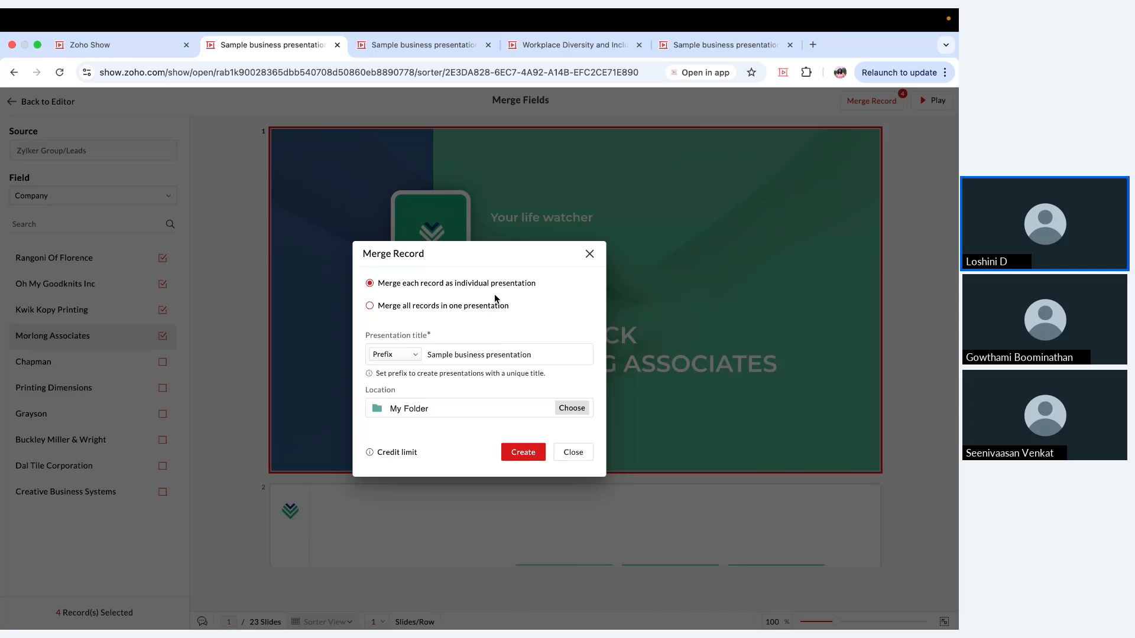
click(413, 356)
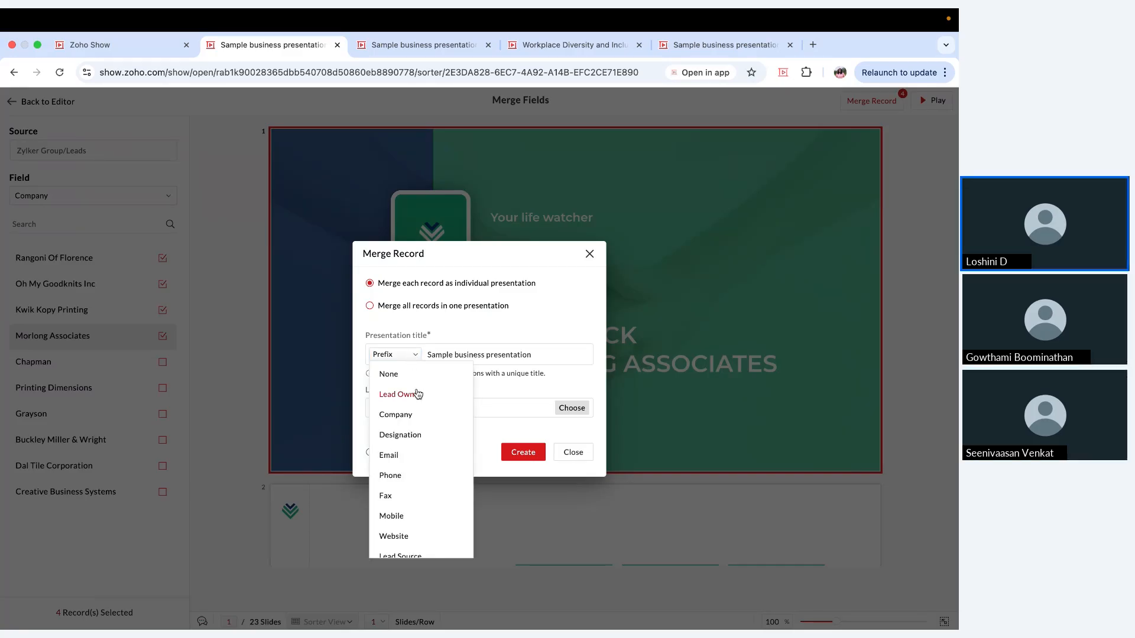
click(424, 422)
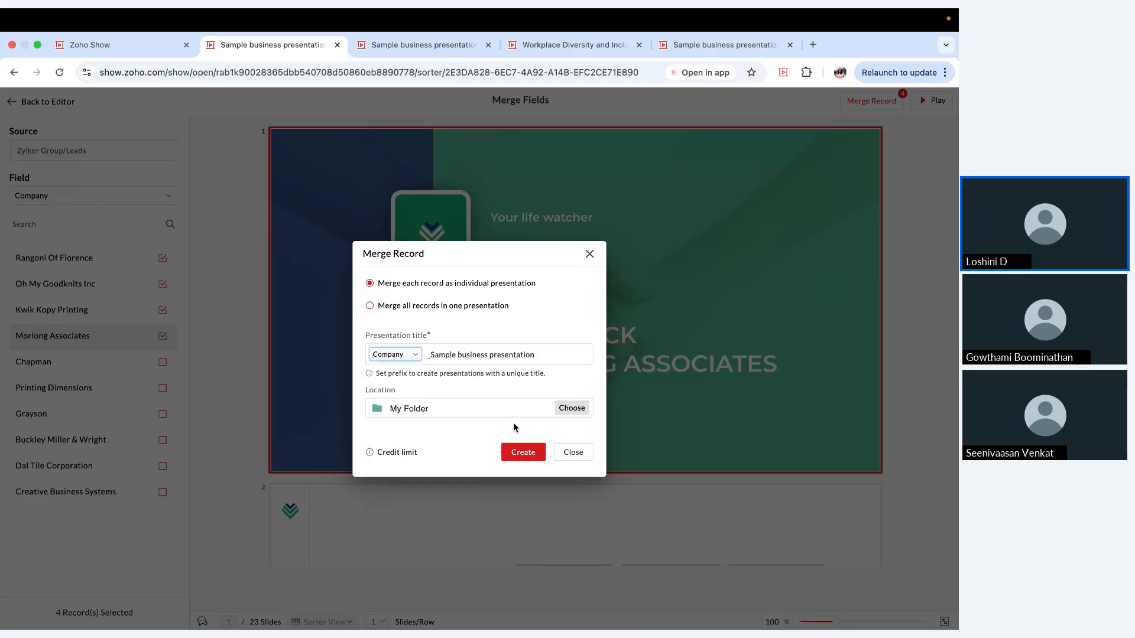
Step: Create the merged presentations in My Folder, return to the slide editor during processing, and dismiss the merge report
click(523, 457)
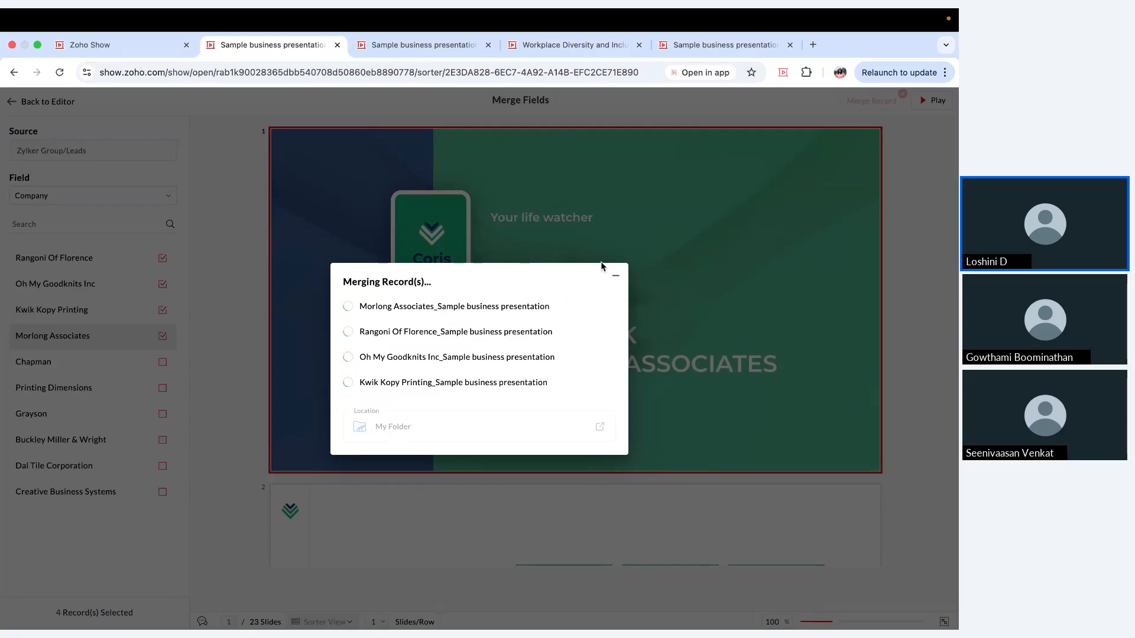
click(616, 270)
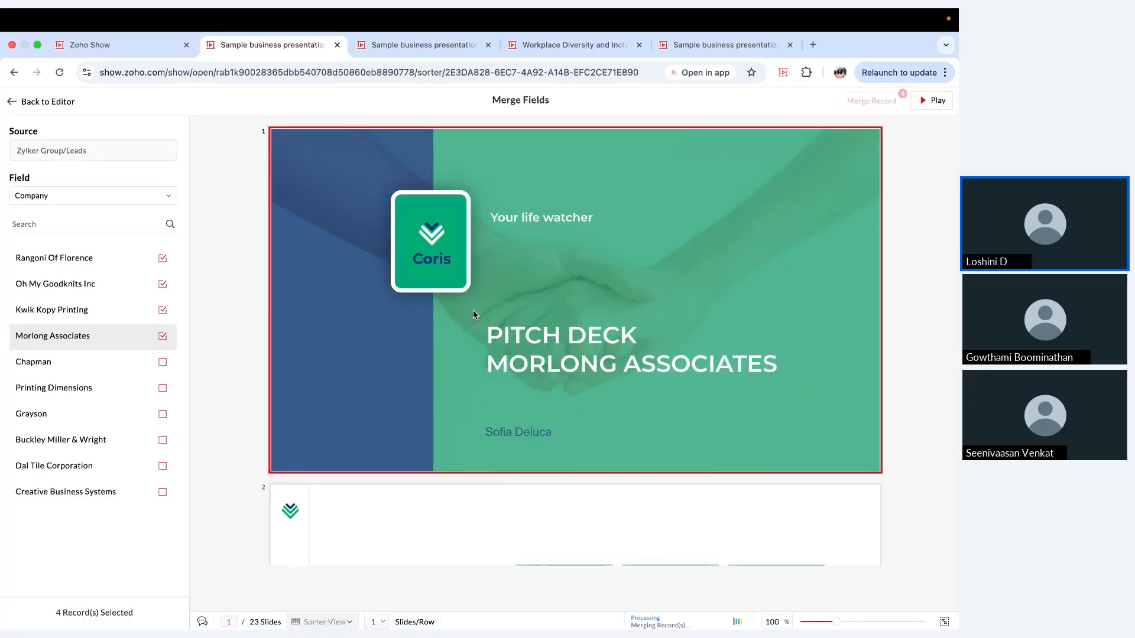
click(58, 110)
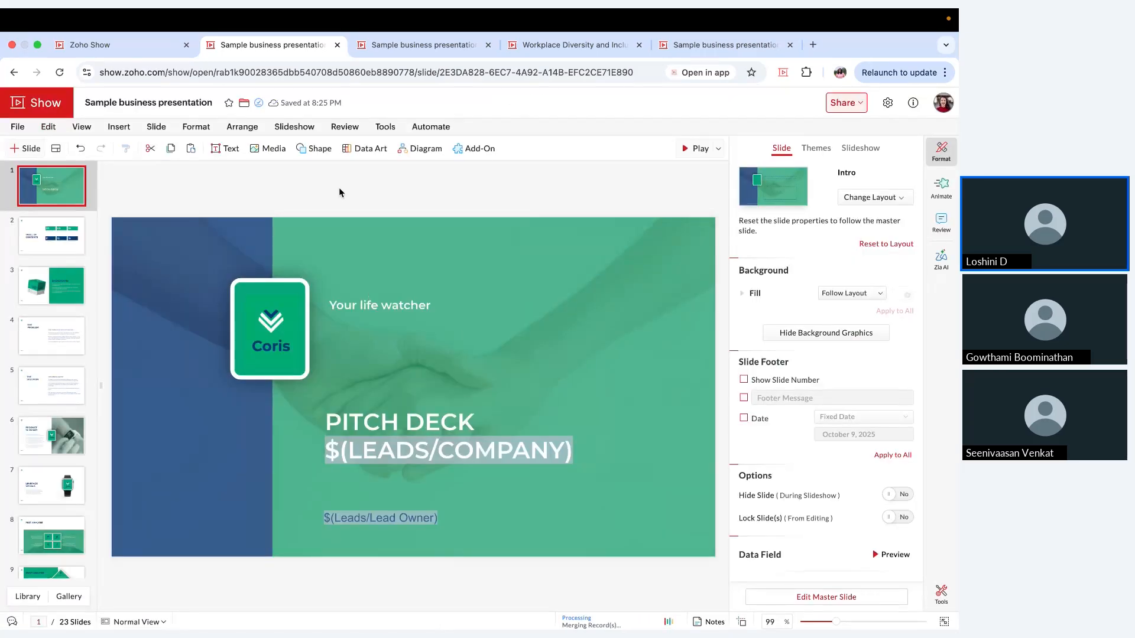
click(264, 159)
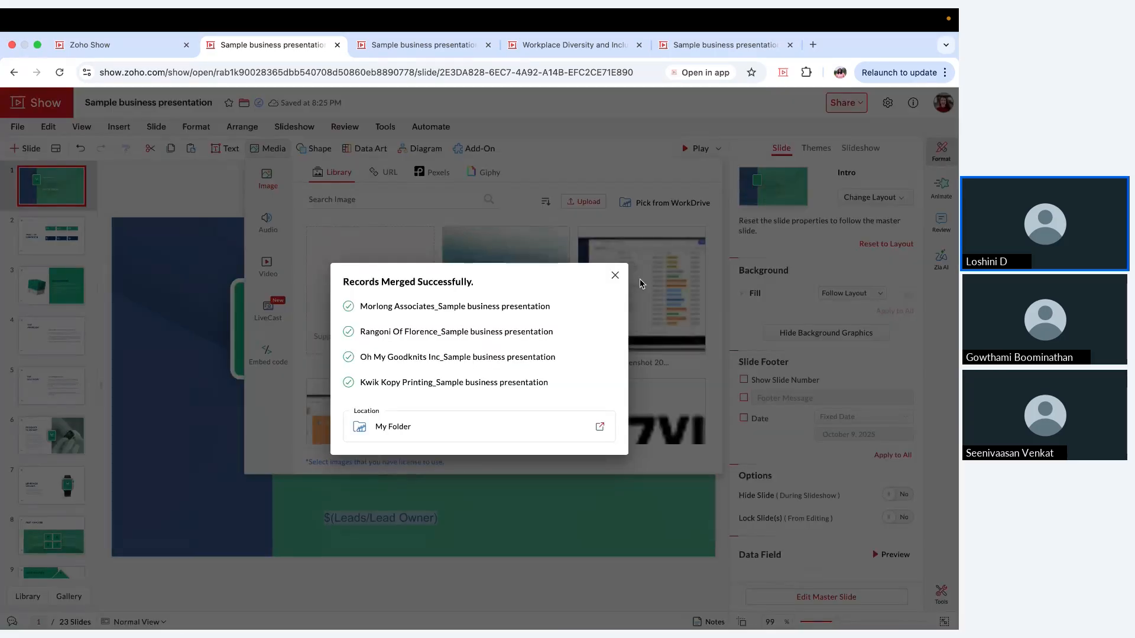
click(614, 279)
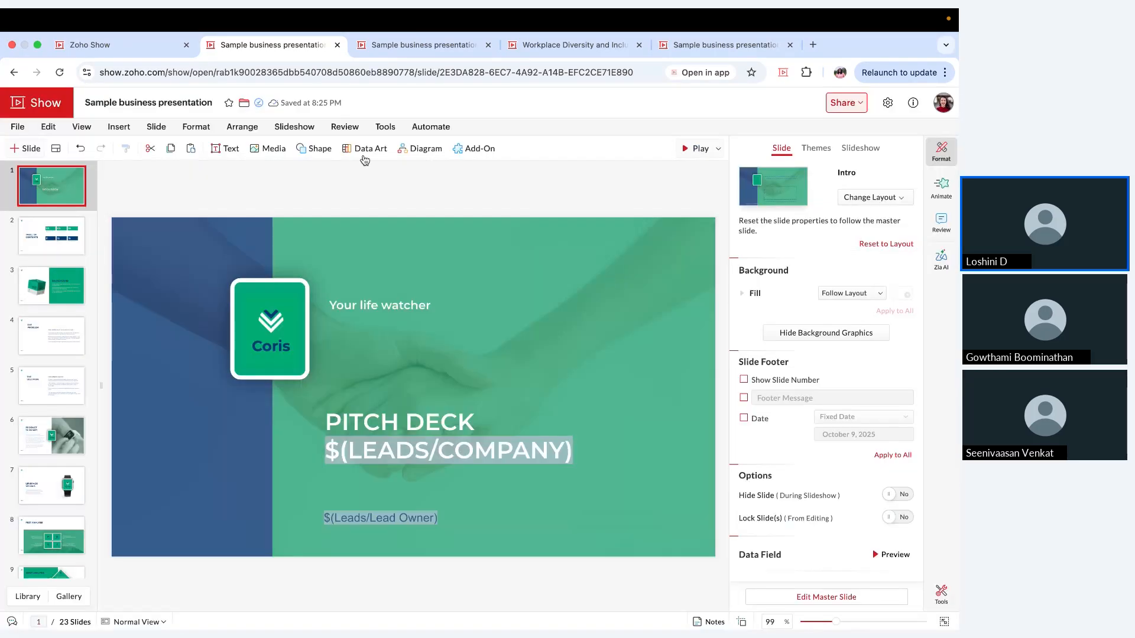
Step: Examine the image sources available for slides: Library, URL, Pexels and Giphy
click(268, 148)
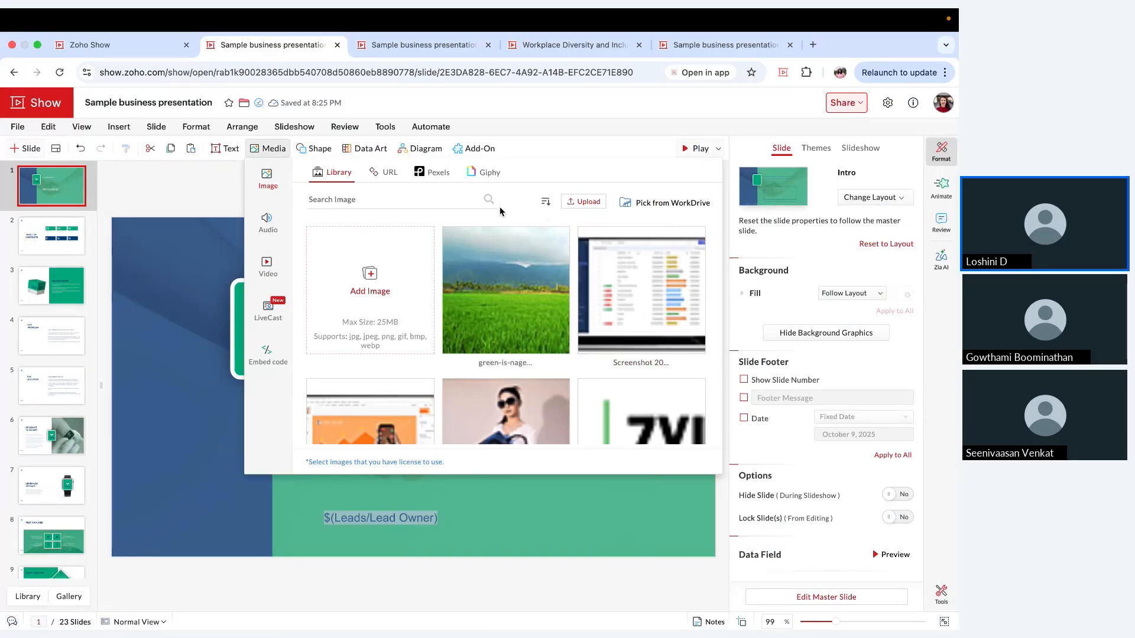
click(388, 173)
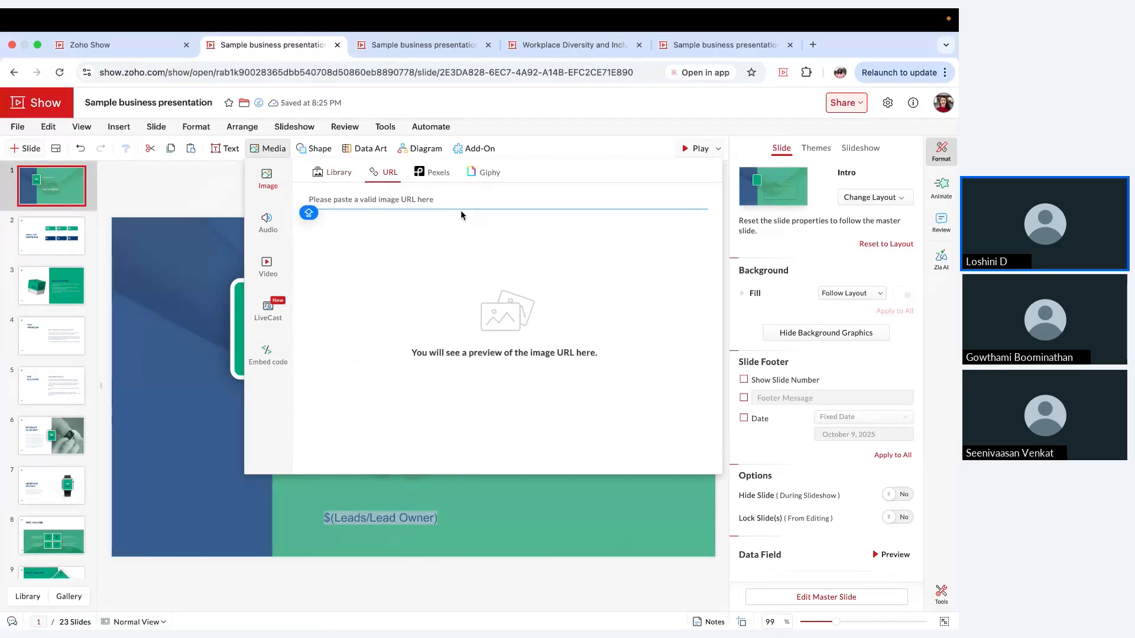
click(435, 172)
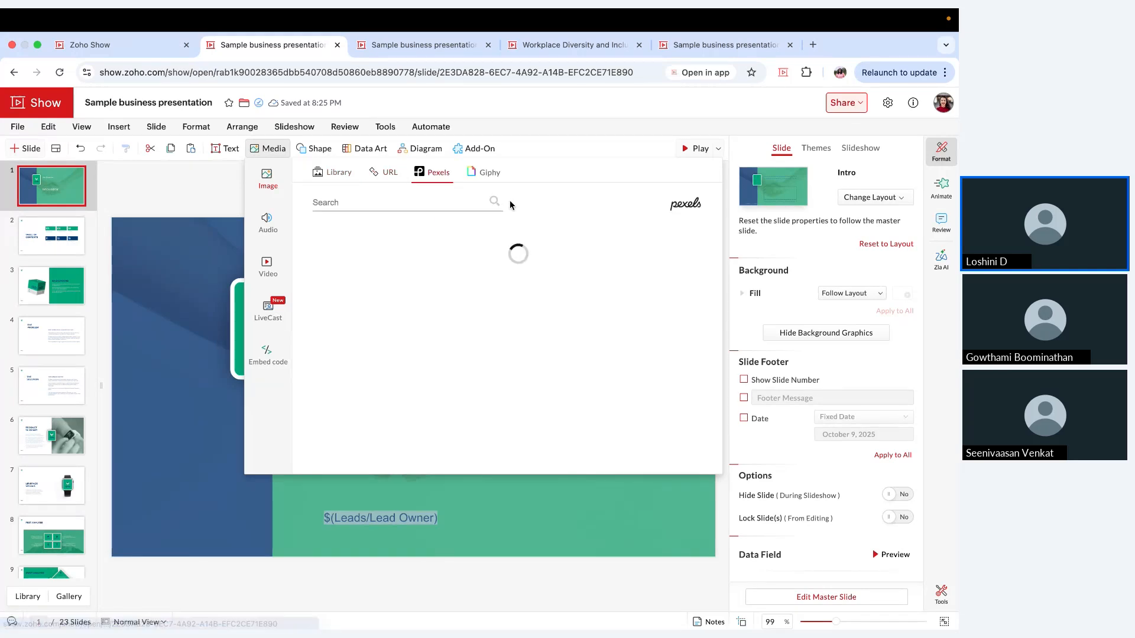
scroll(509, 362, down, 3)
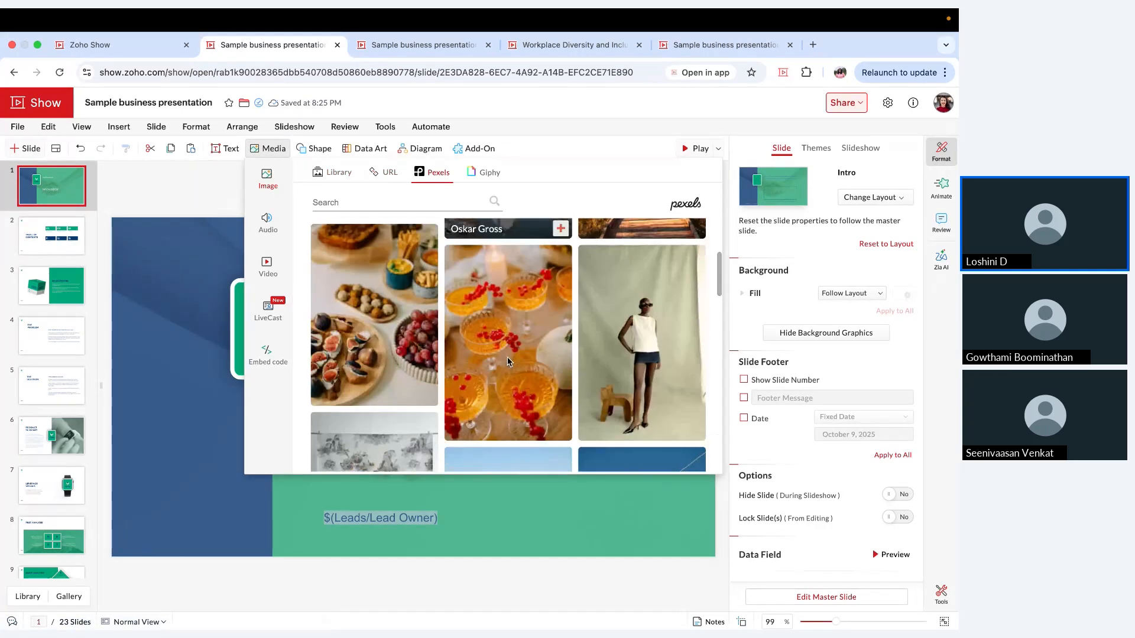
scroll(509, 361, down, 1)
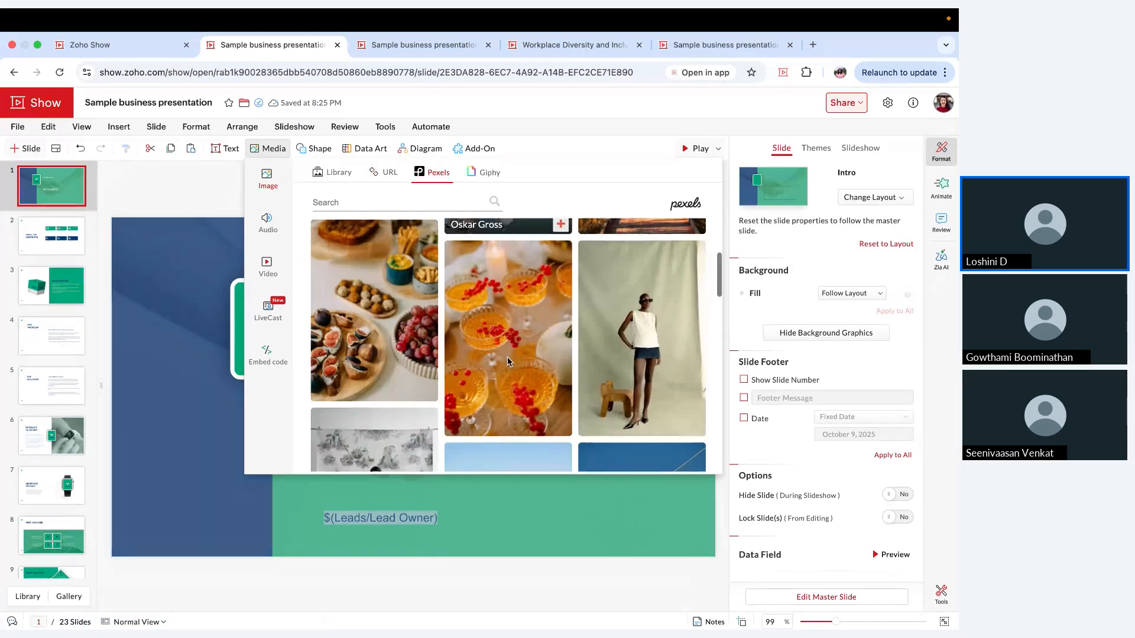
scroll(509, 362, down, 3)
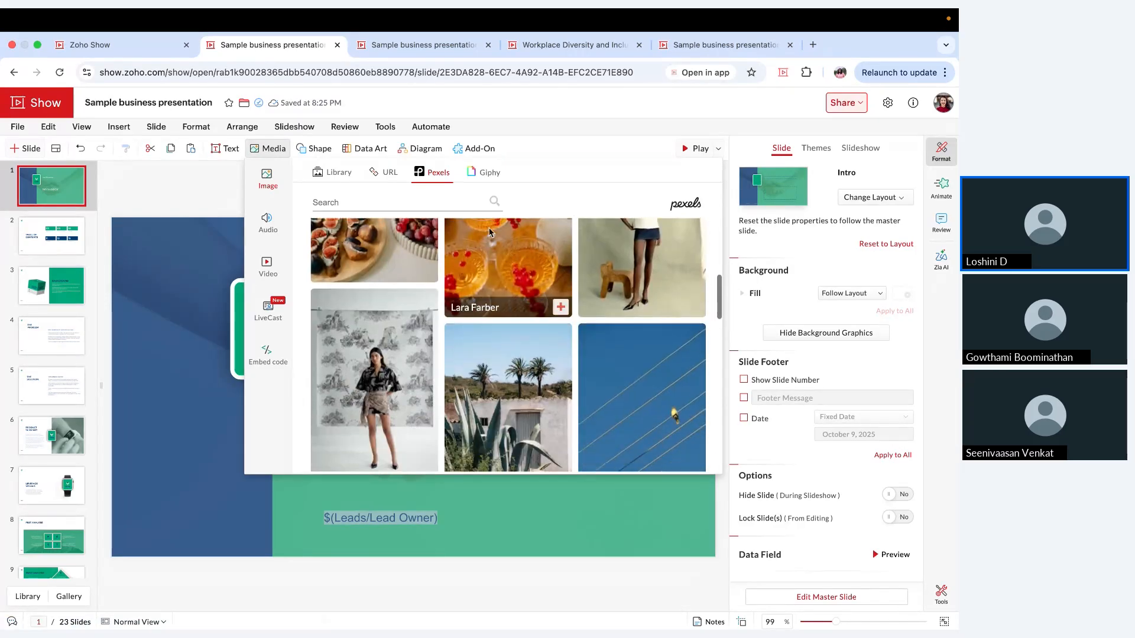
click(495, 176)
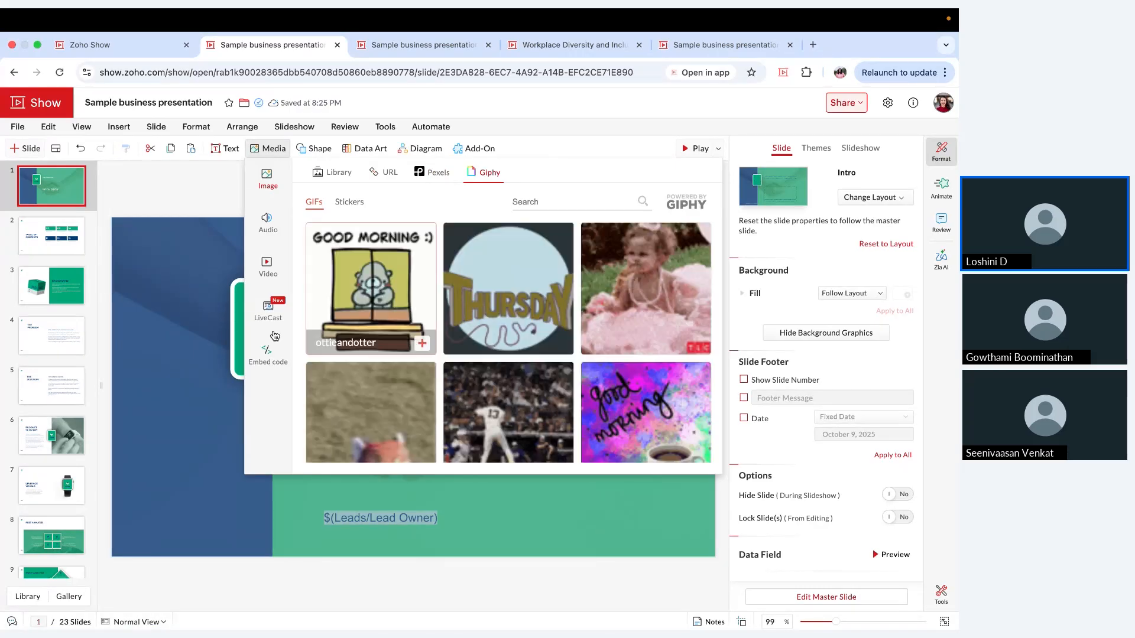
click(170, 360)
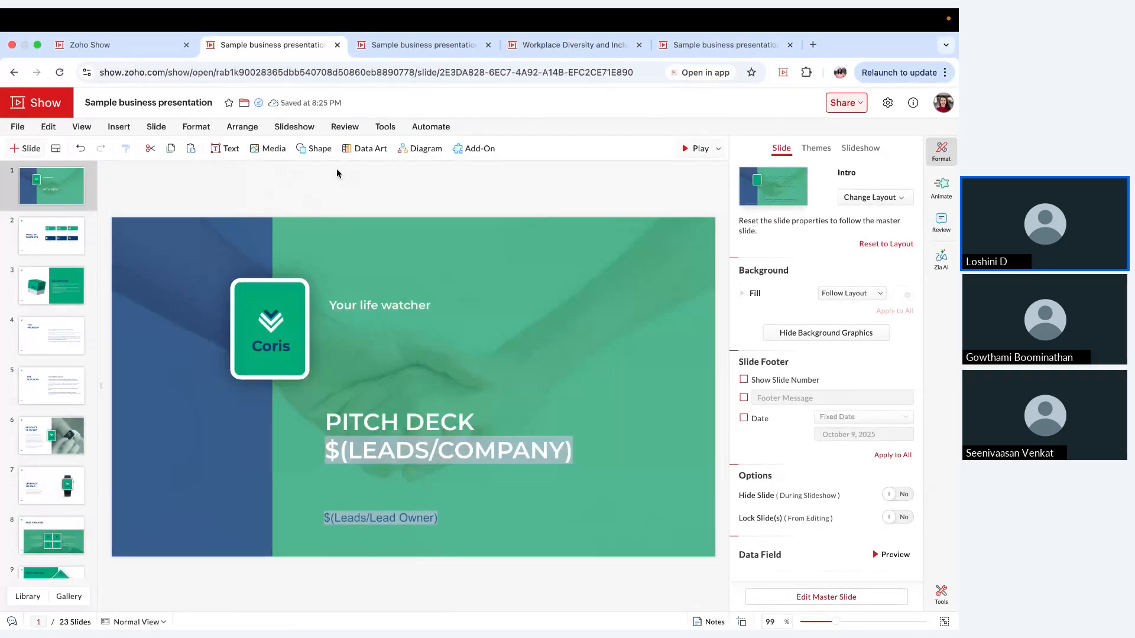
Step: Look through the audio, video and embed code options for adding media to the slide
click(278, 151)
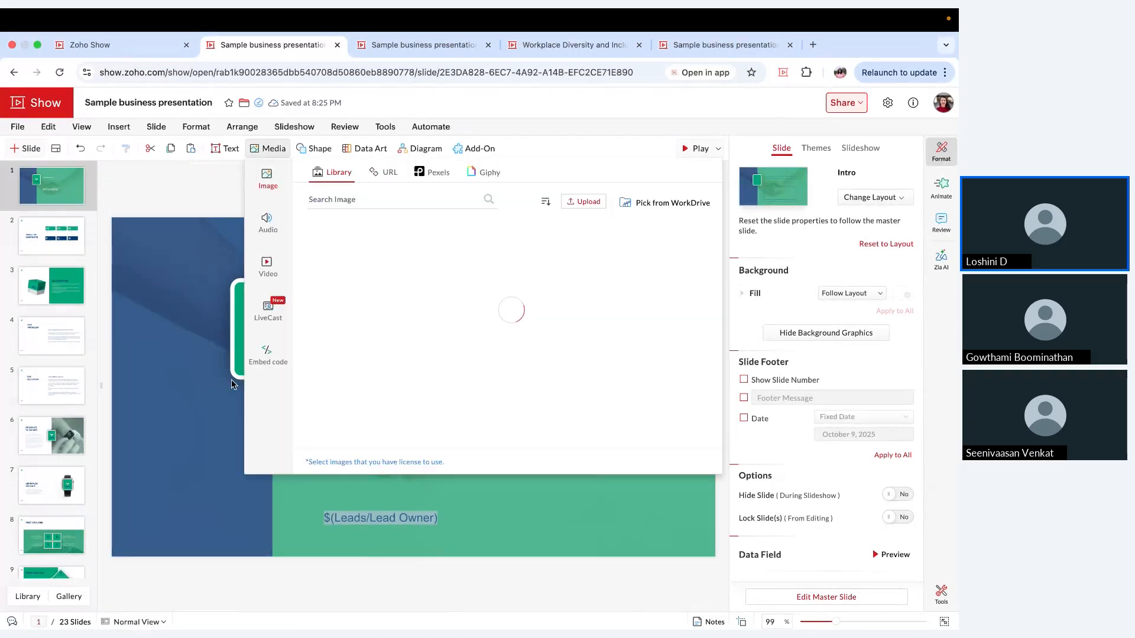
click(267, 227)
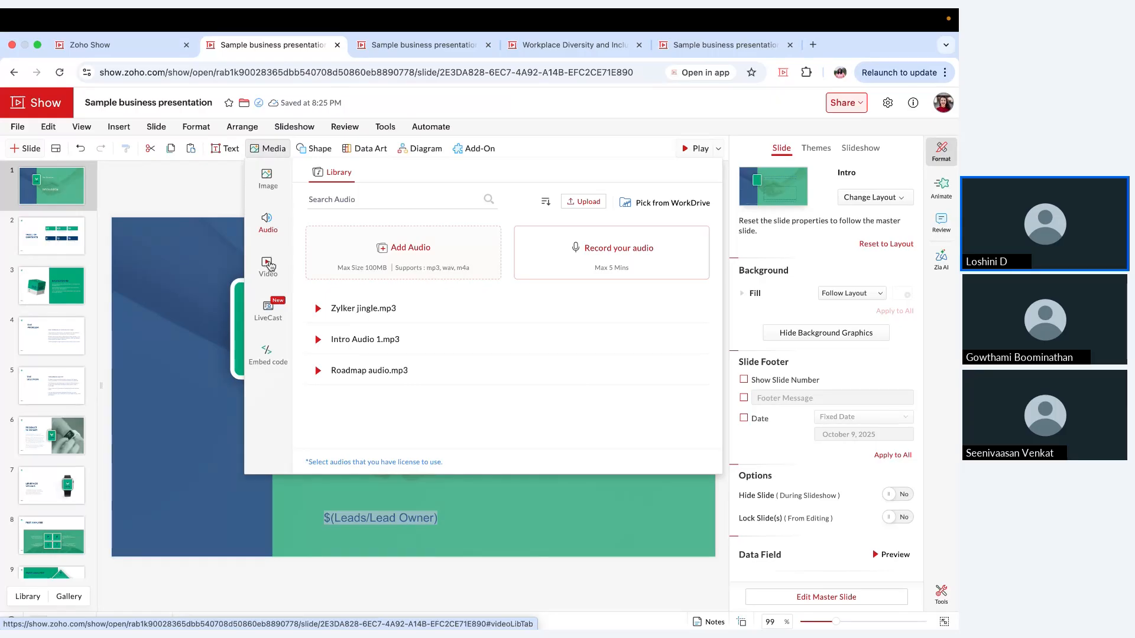
click(269, 266)
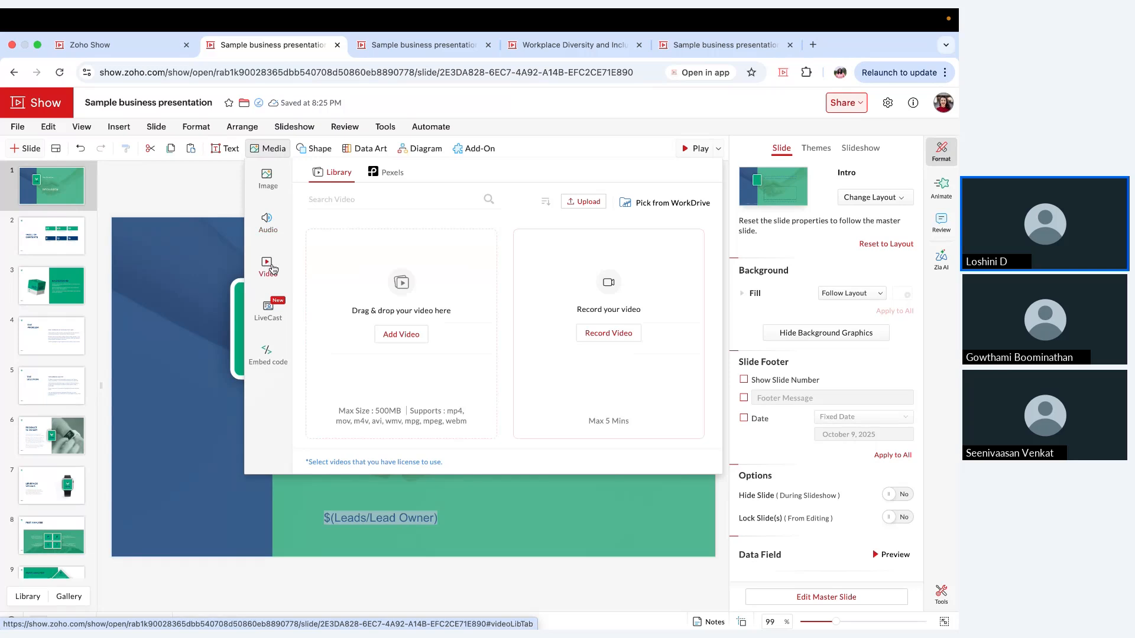
click(288, 364)
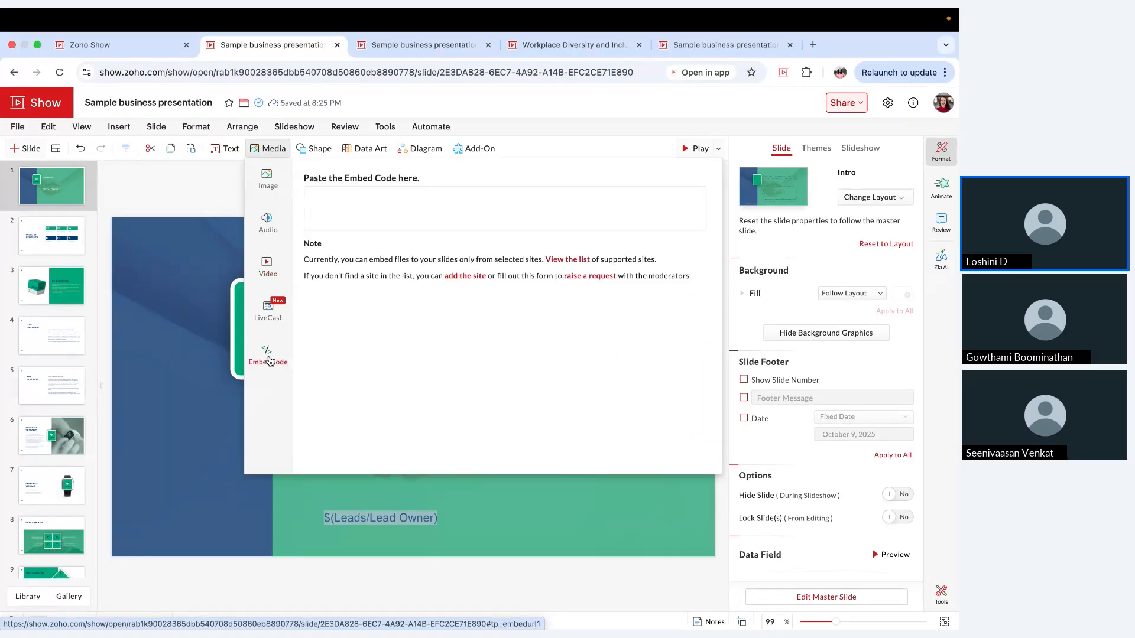
click(352, 228)
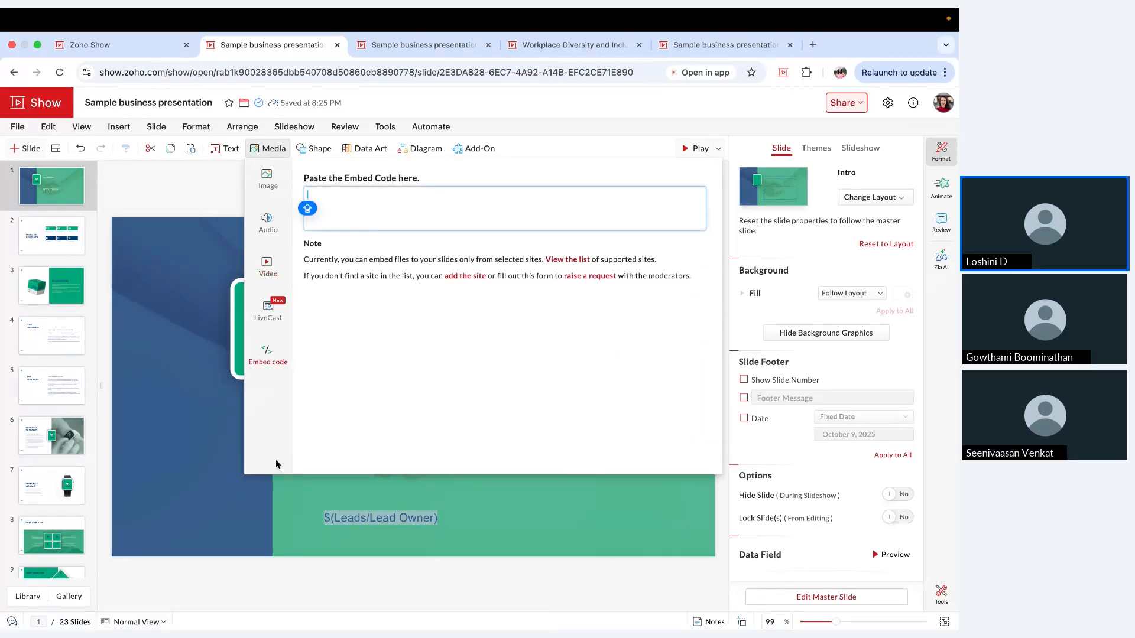
Step: Browse the shape collection, including flow charts and connectors, and the available smart elements
click(313, 151)
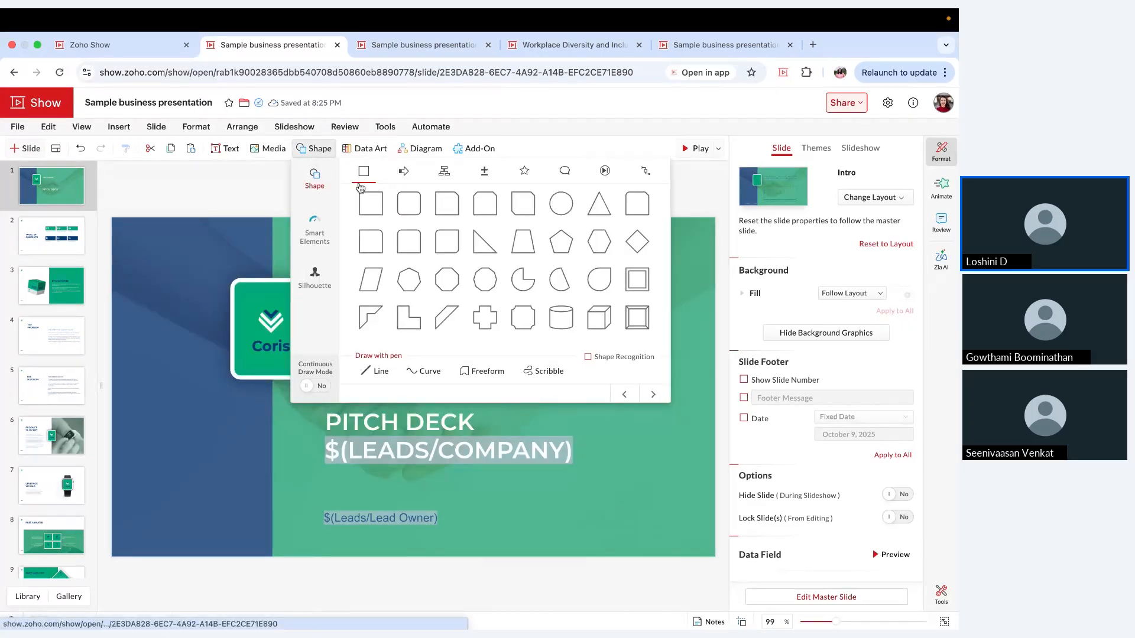
click(451, 174)
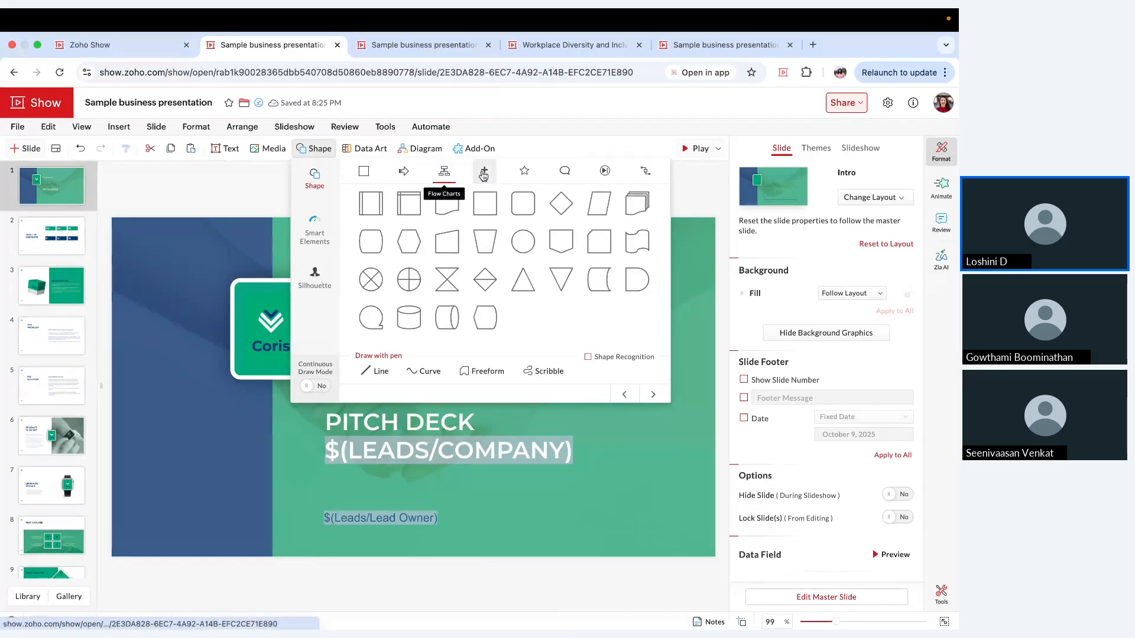
click(642, 172)
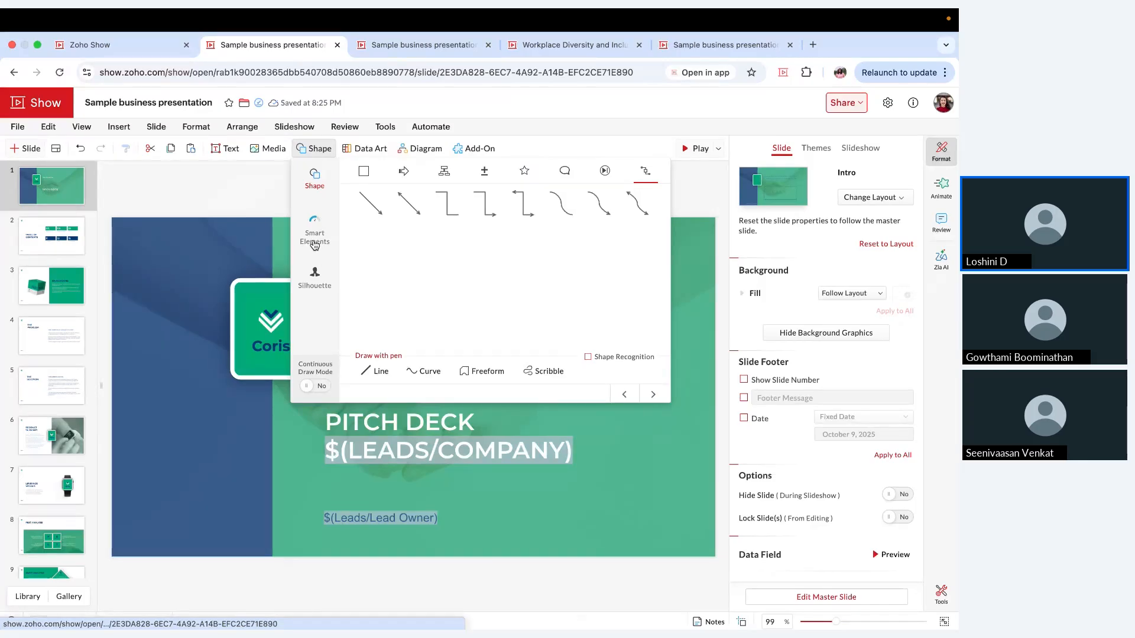
click(315, 244)
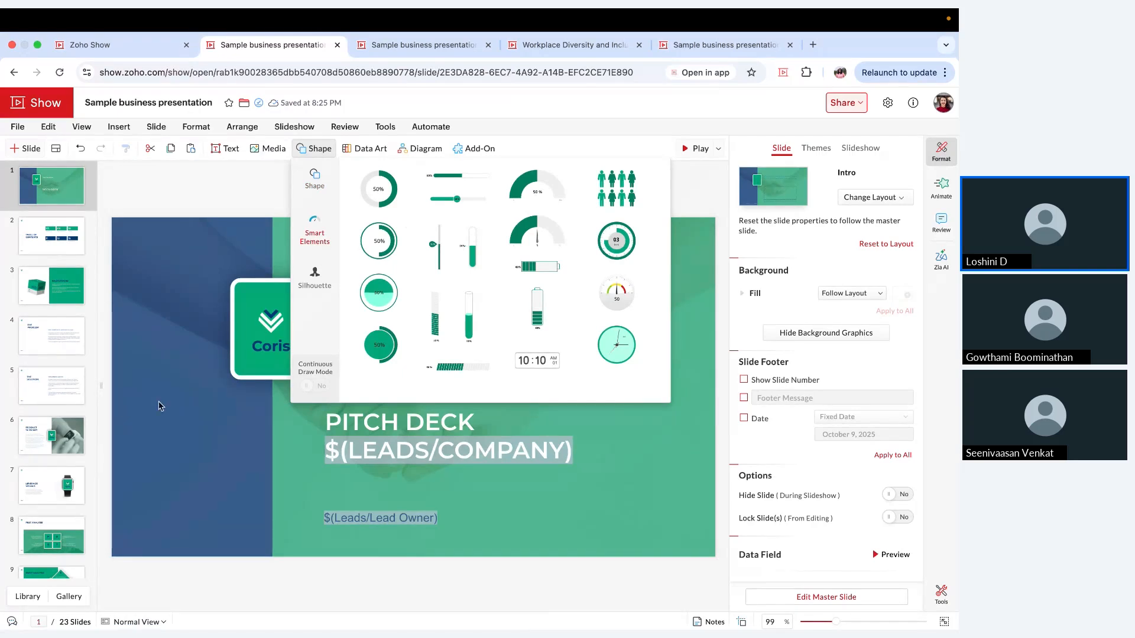
Step: Insert the Circular Plain Fill Indicator smart element on slide 4 and place it beneath THE PROBLEM title
click(83, 358)
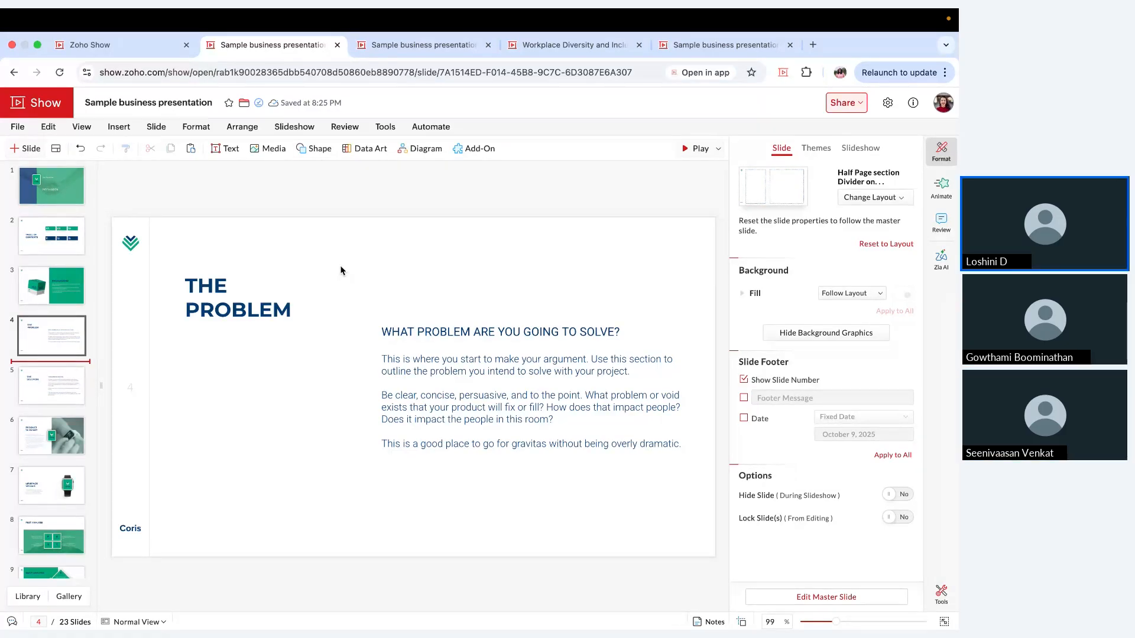
click(319, 152)
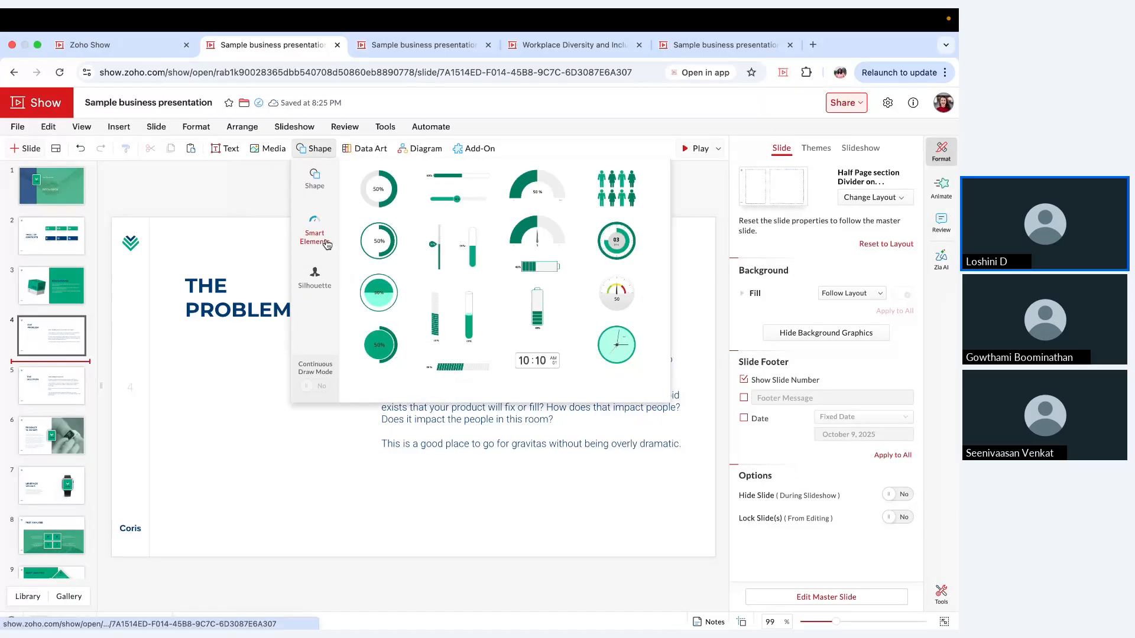
click(385, 207)
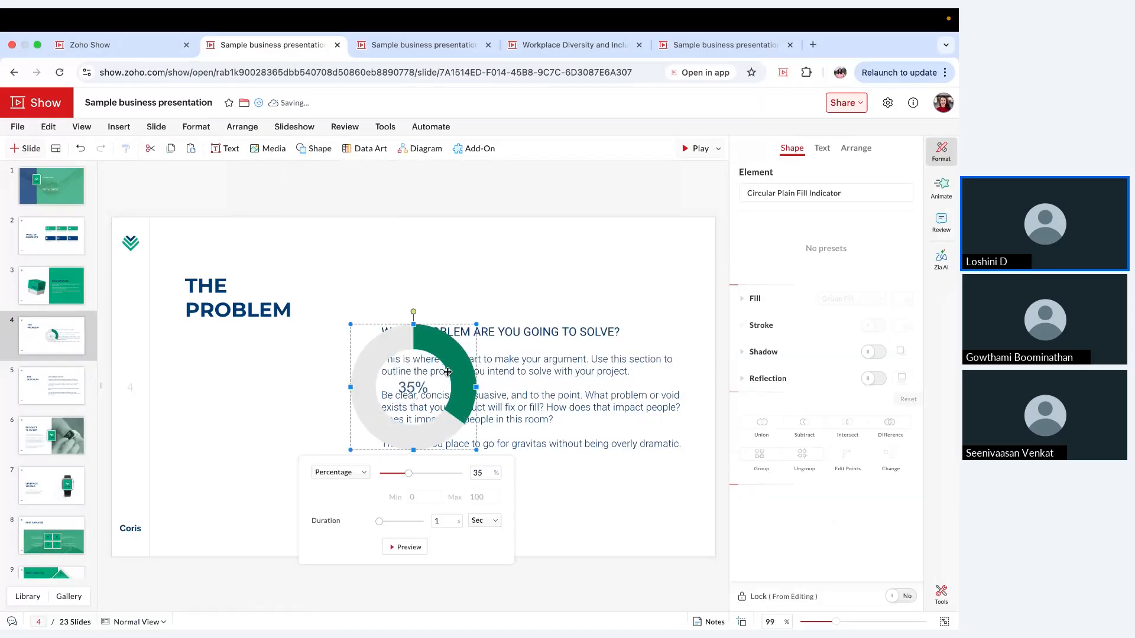
drag(456, 364, 298, 386)
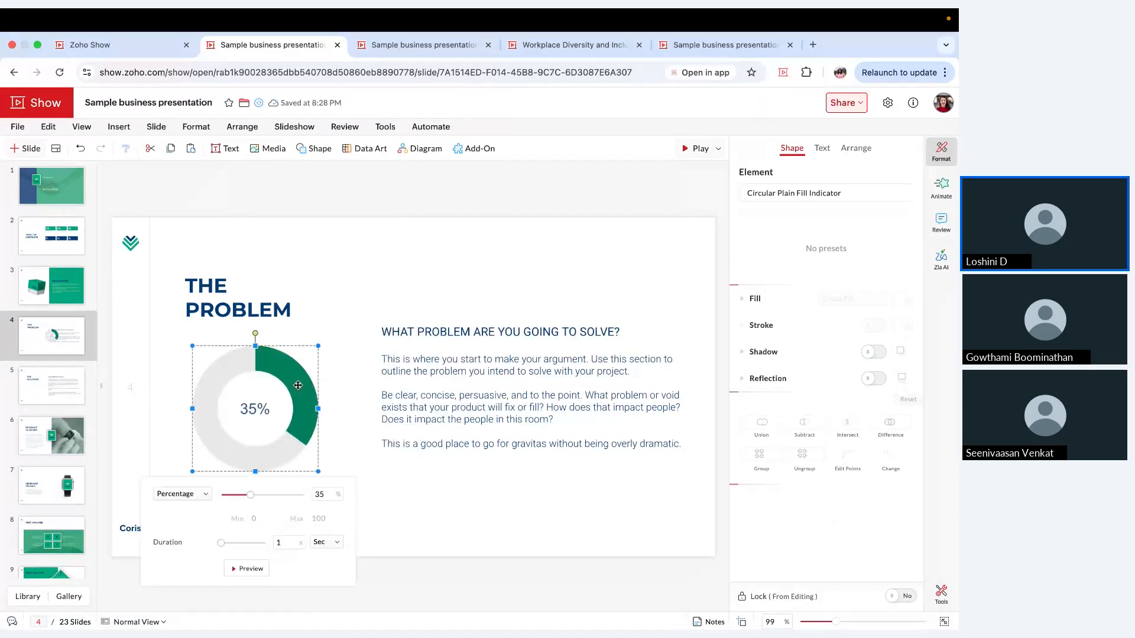
Step: Set the circular indicator's percentage to 40
click(205, 495)
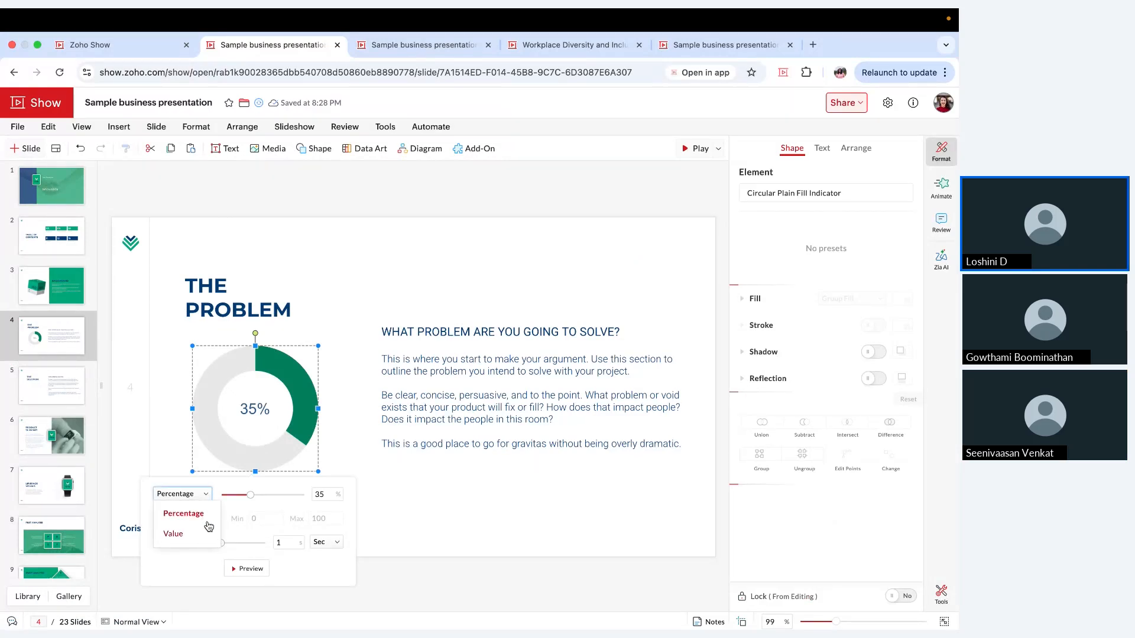
click(321, 490)
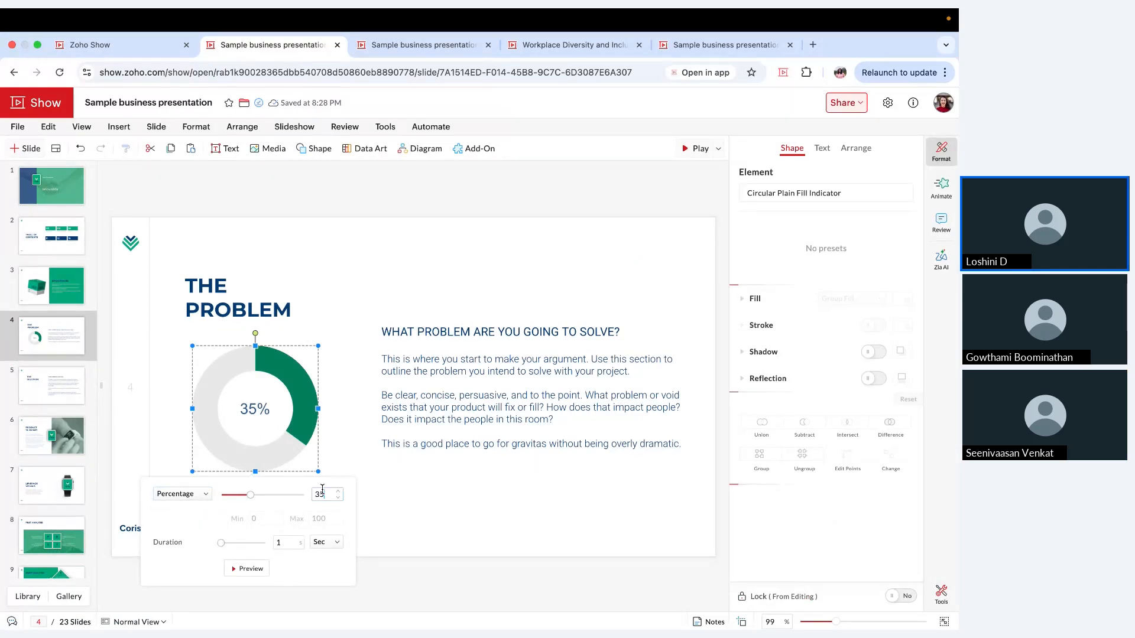
double_click(322, 489)
text(40)
key(Return)
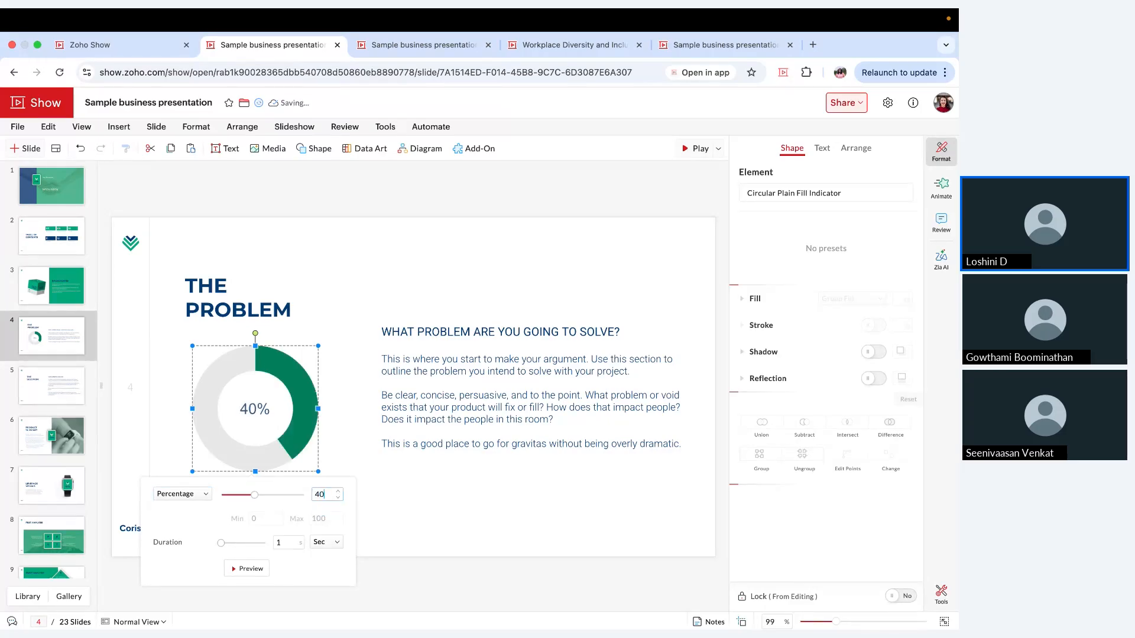
Step: Switch the circular indicator from Percentage to Value, set its animation duration to 2 seconds, and preview it
click(198, 494)
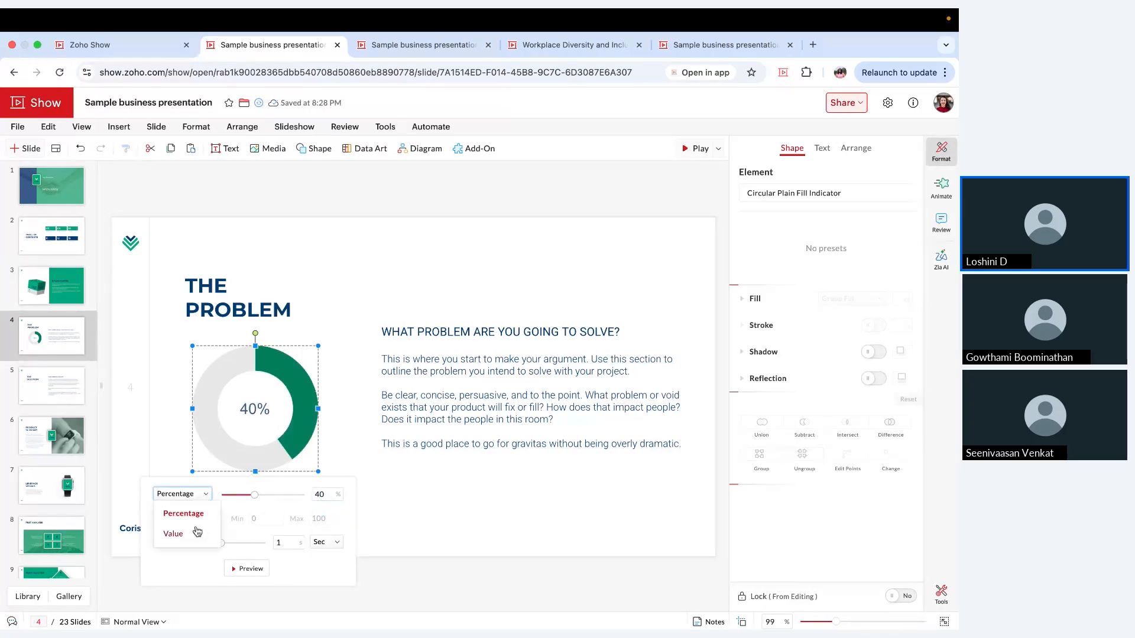
click(198, 533)
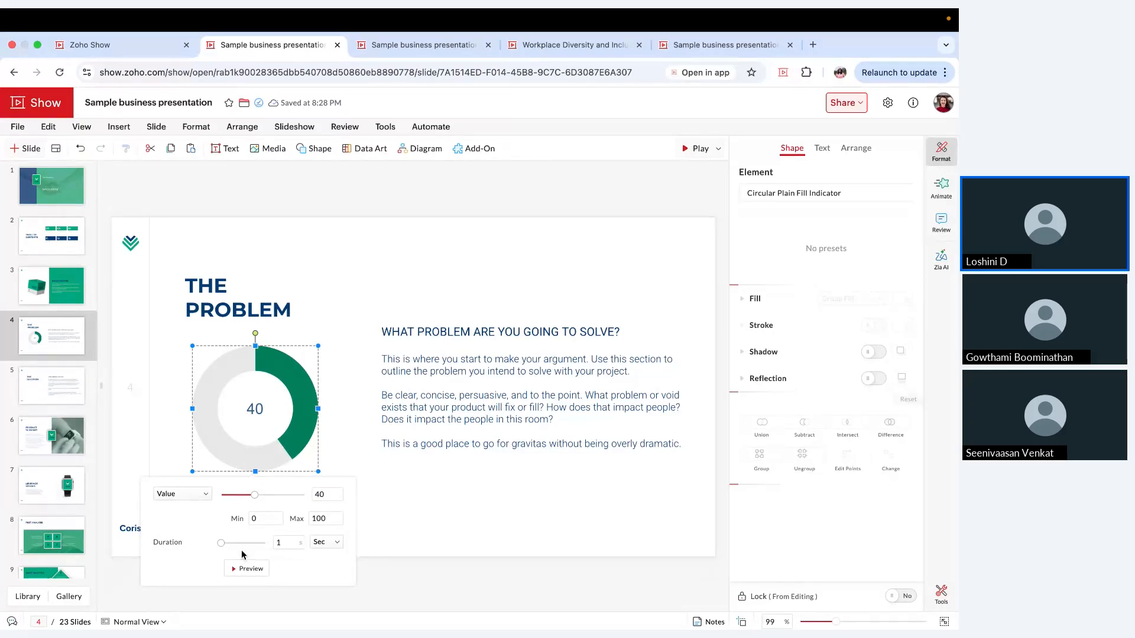
click(241, 566)
drag(221, 543, 226, 543)
click(250, 568)
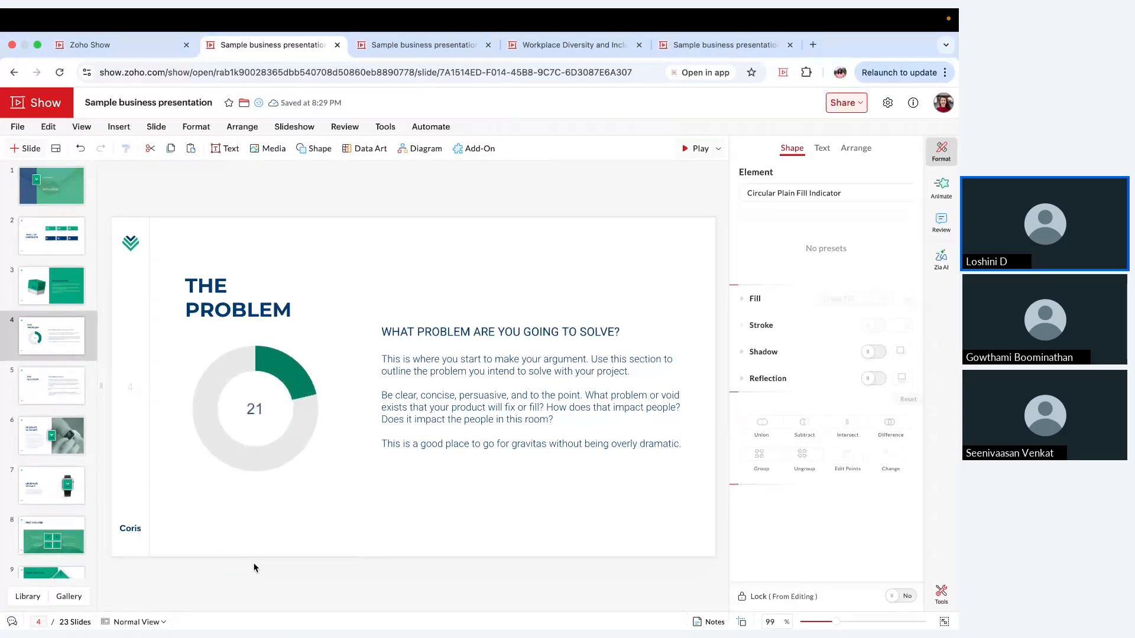
Step: Select the grey ring of the circular indicator on slide 4 and open its fill colour choices
click(341, 380)
click(220, 373)
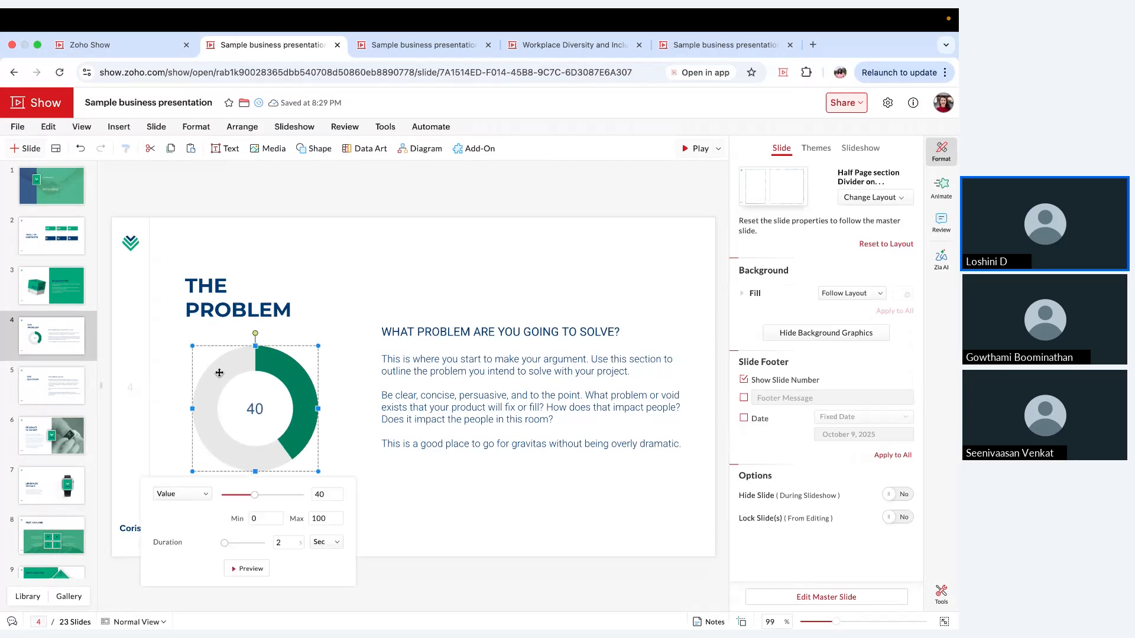
click(220, 373)
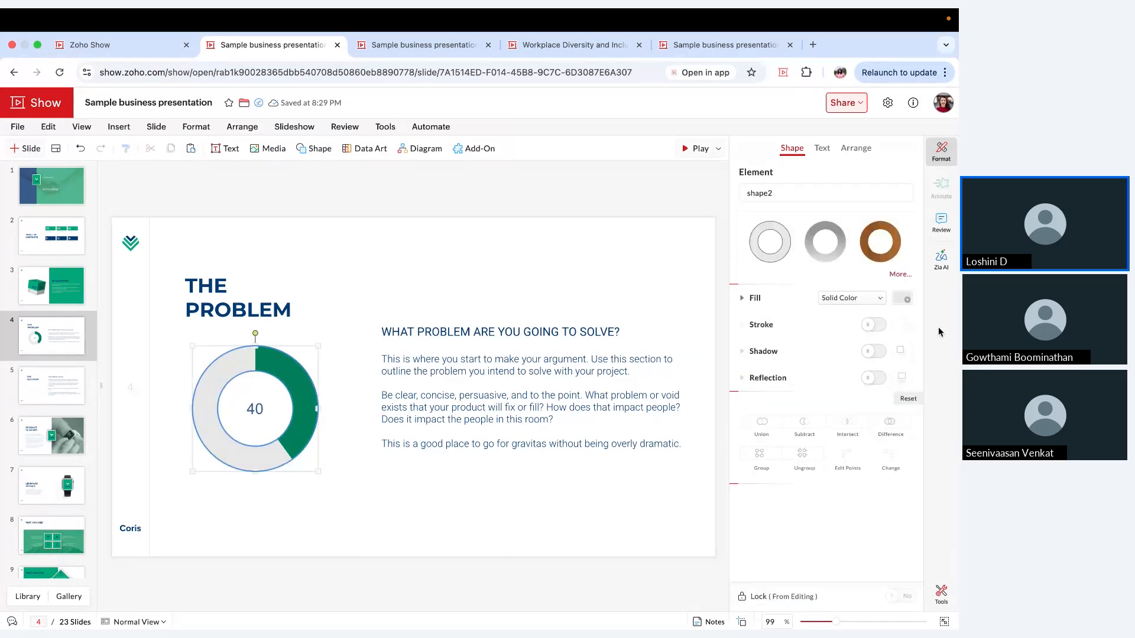
click(903, 307)
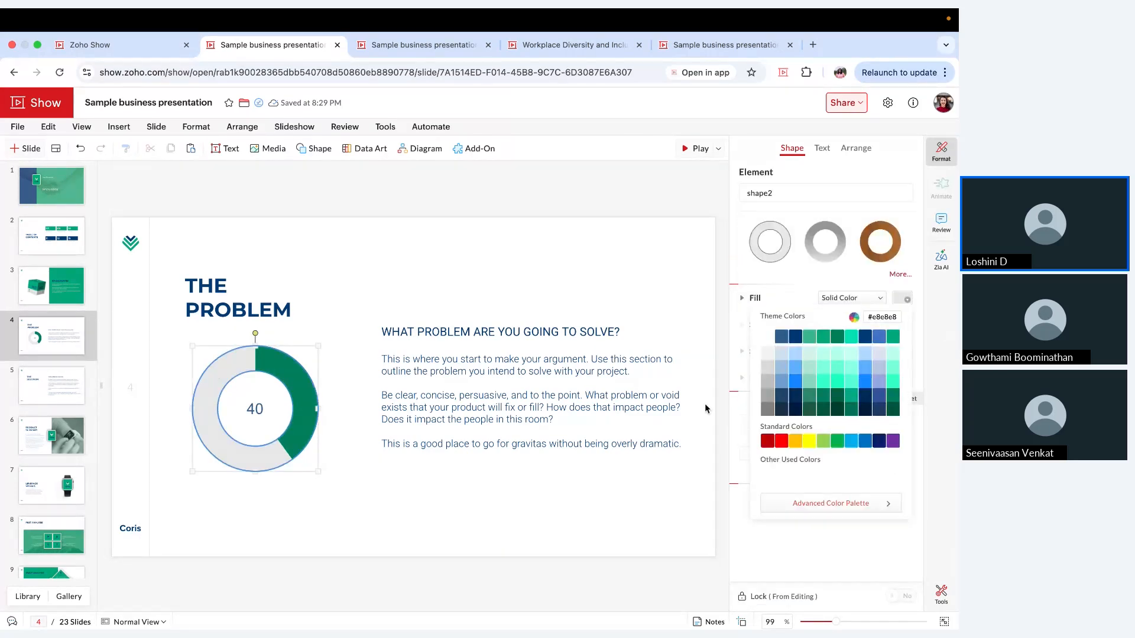
Step: Browse the silhouette collection, including people, athletes, faces, hand gestures and currencies
click(313, 151)
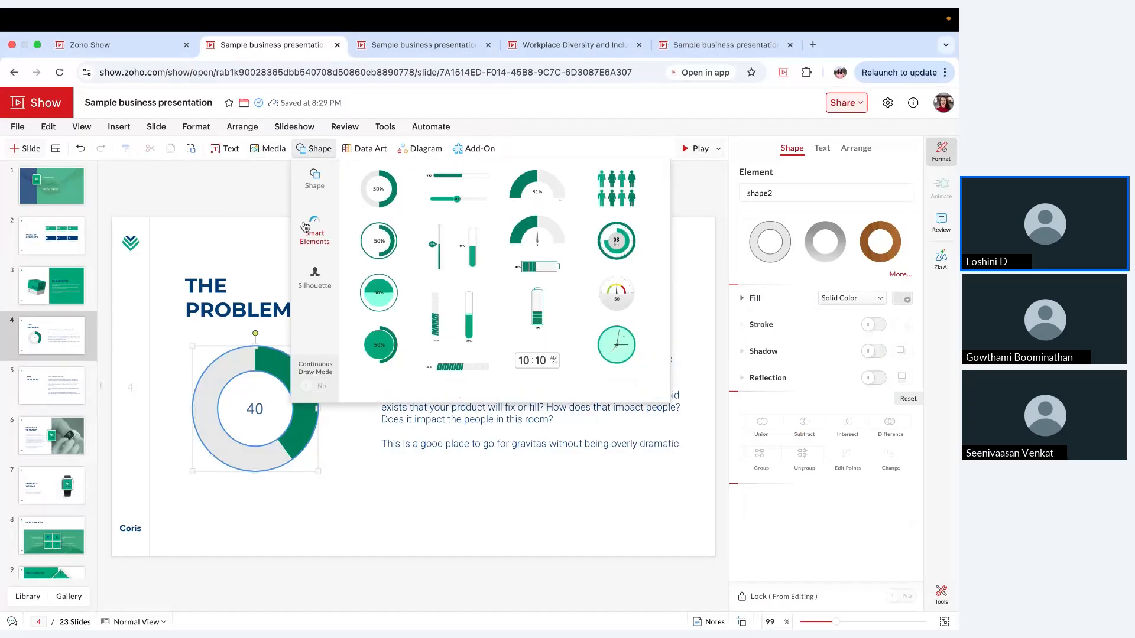
click(321, 298)
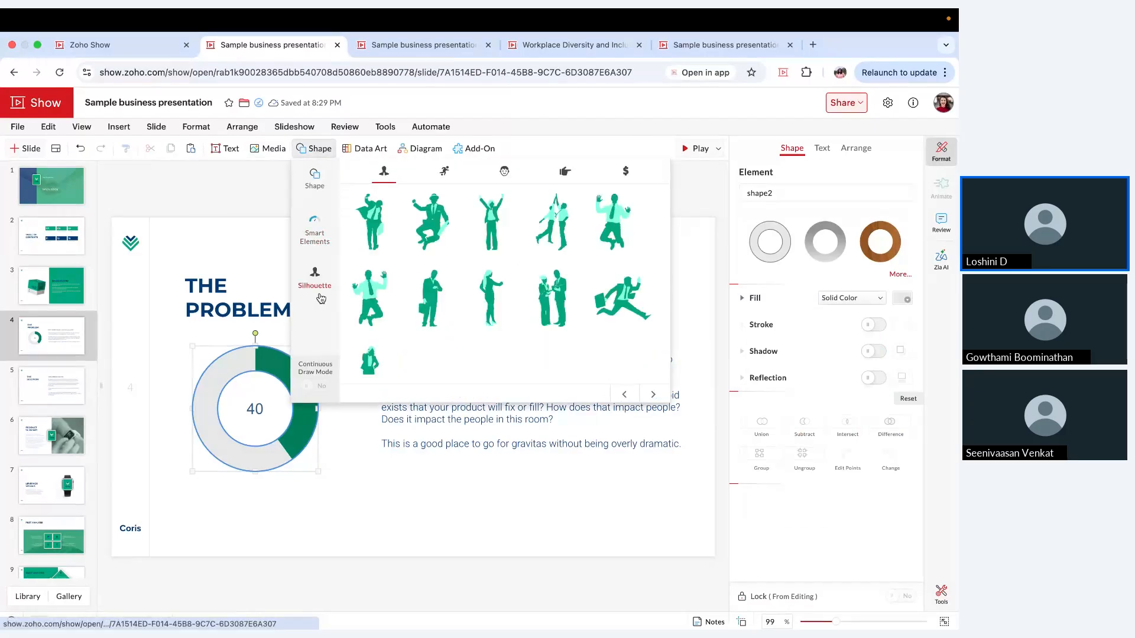
click(444, 172)
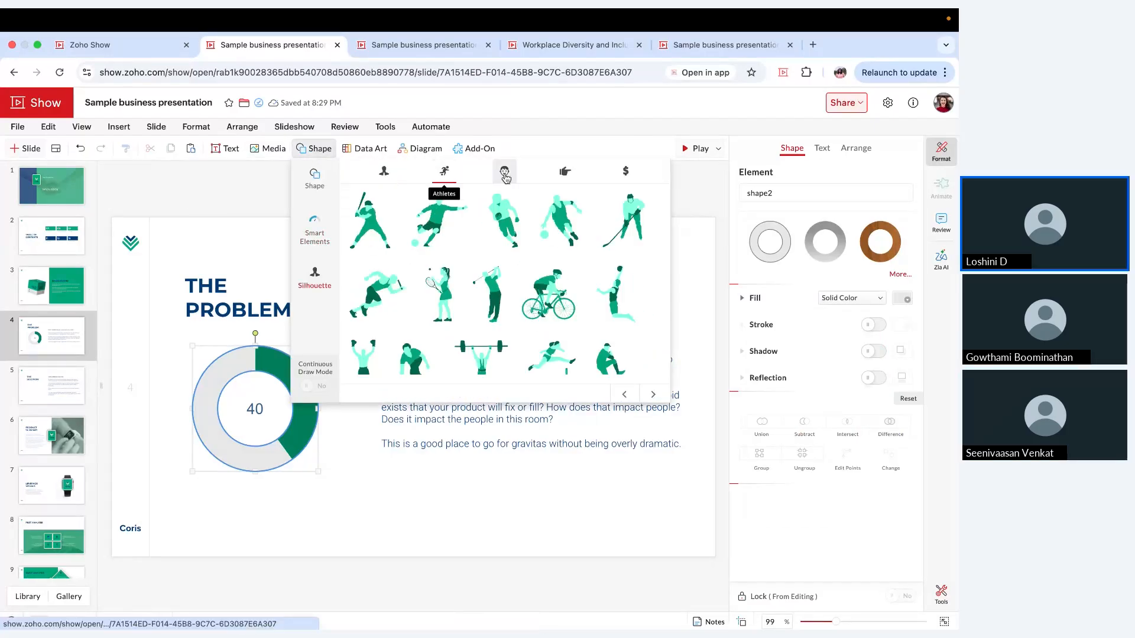
click(505, 172)
click(559, 177)
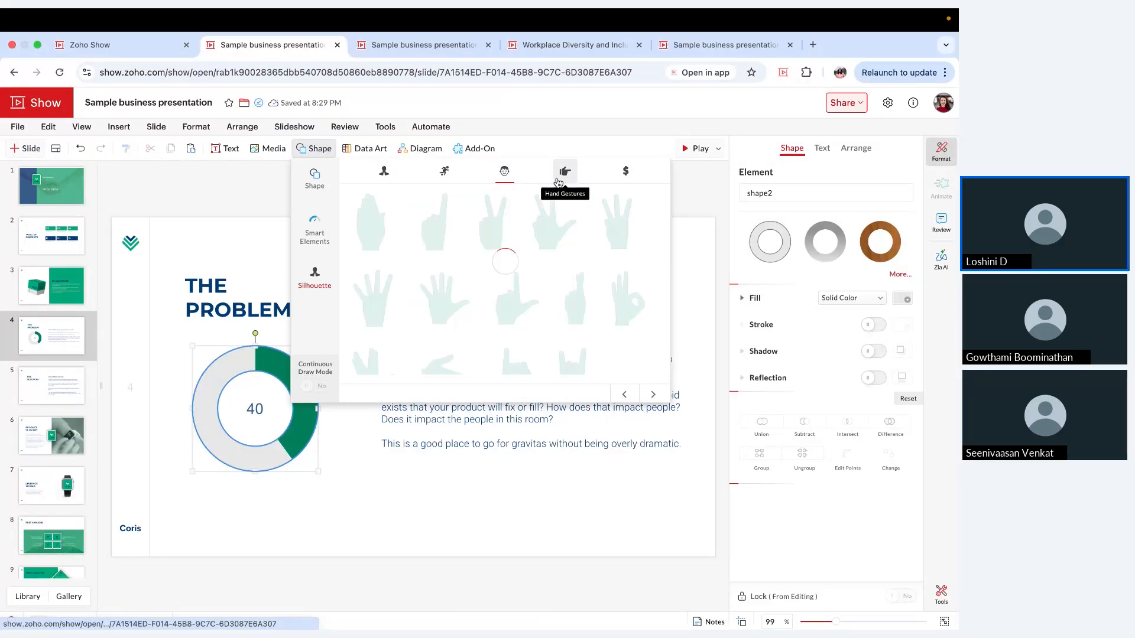
click(619, 181)
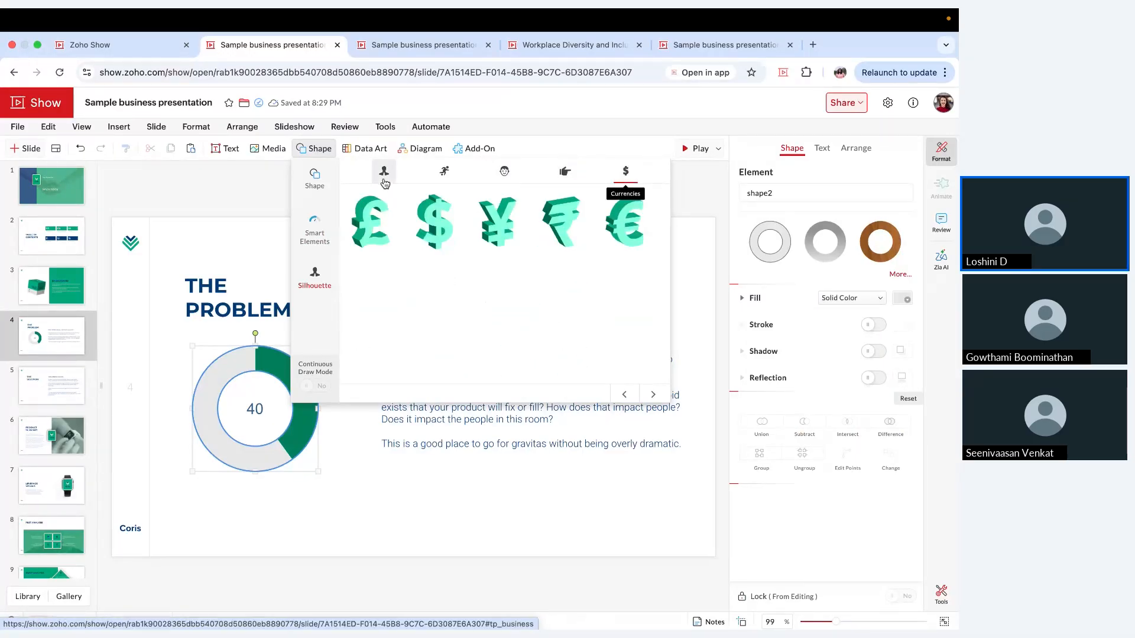
click(242, 241)
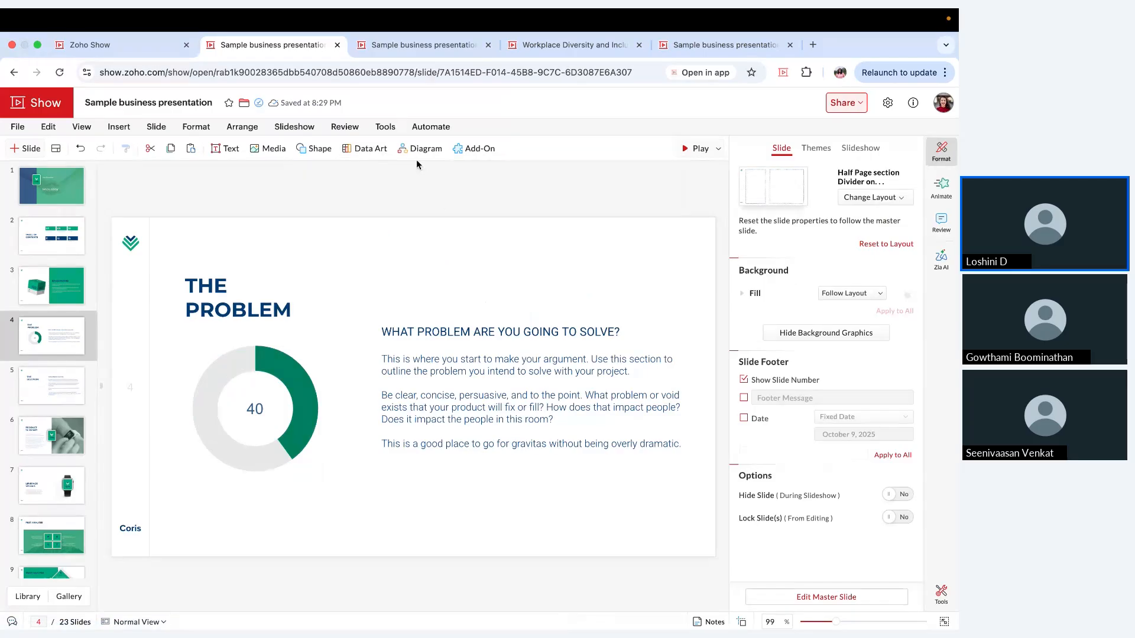
Step: Look through the table and chart options for data art and the list diagram designs
click(367, 148)
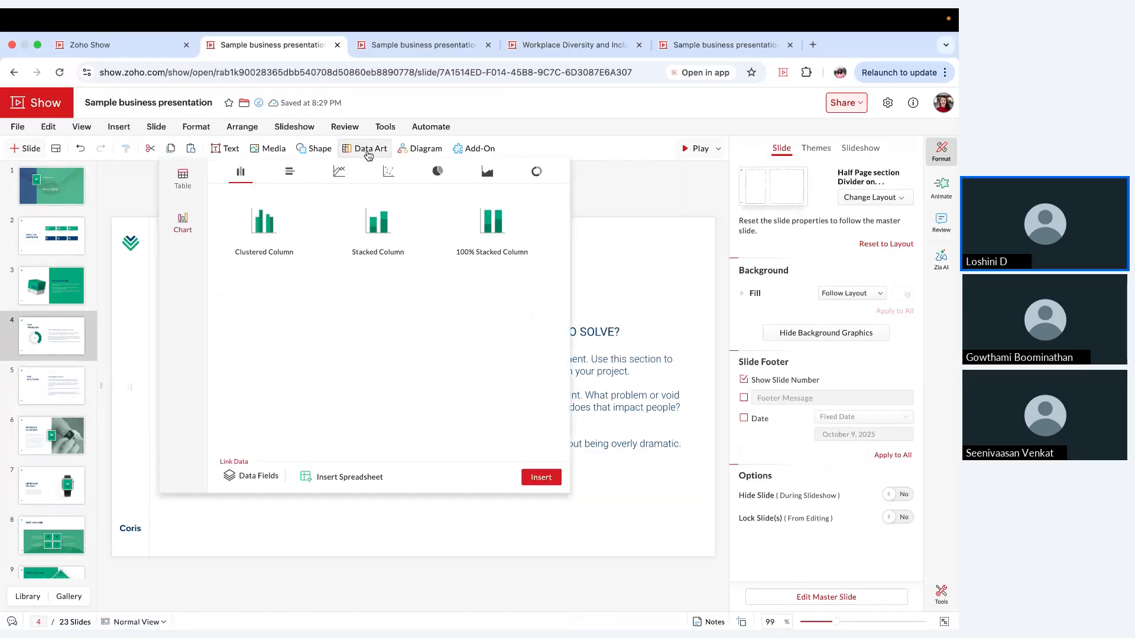
click(183, 187)
click(184, 220)
click(425, 152)
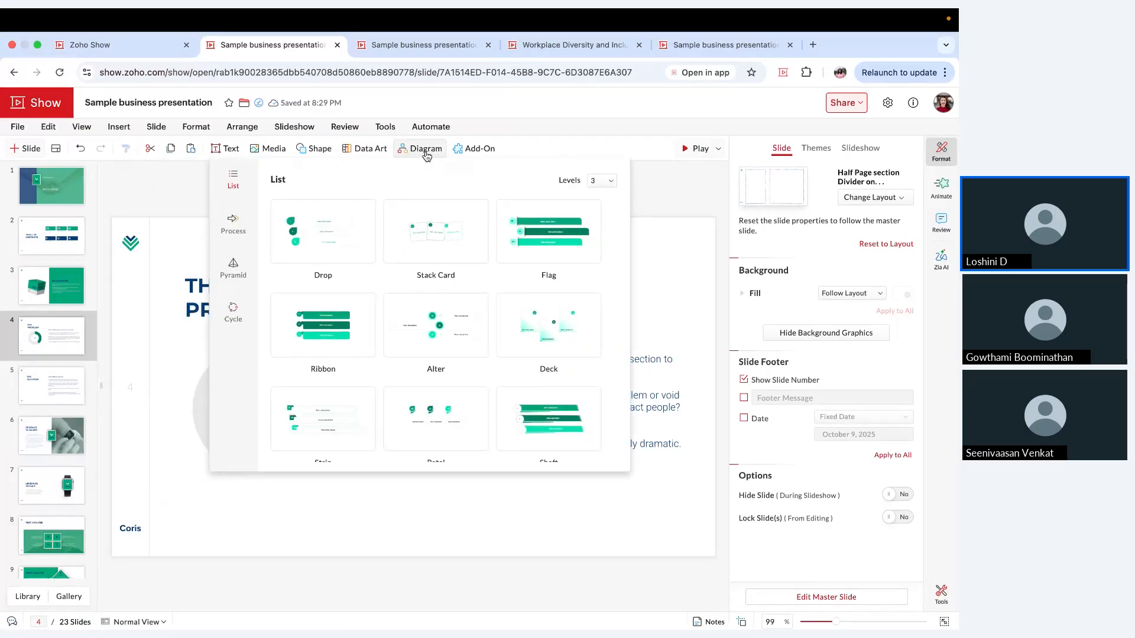
scroll(27, 429, down, 5)
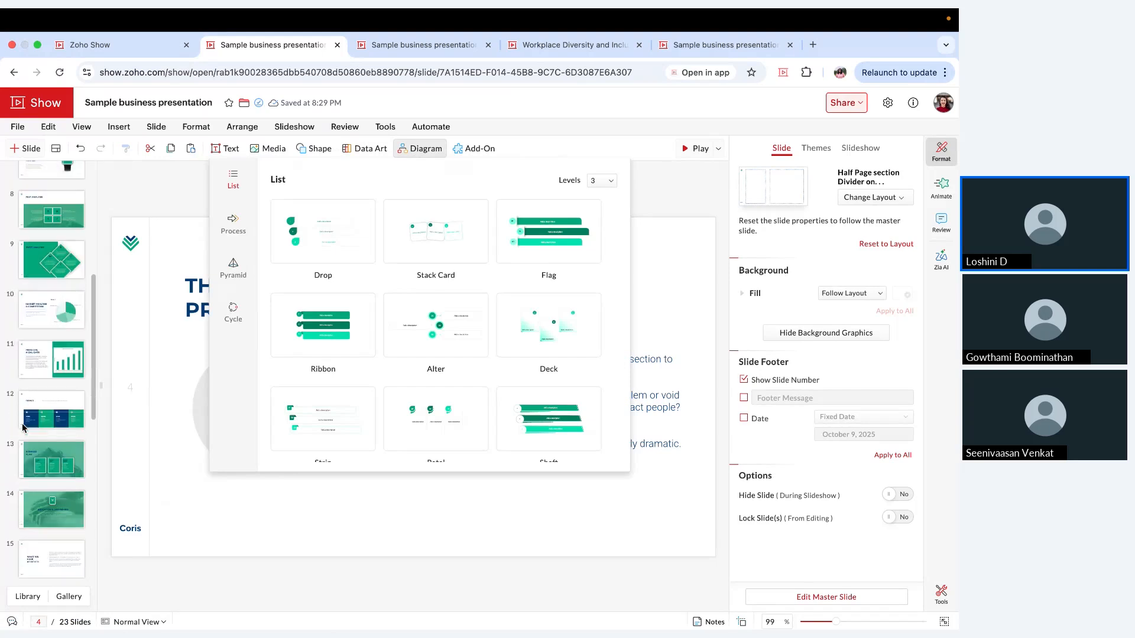
scroll(89, 391, up, 3)
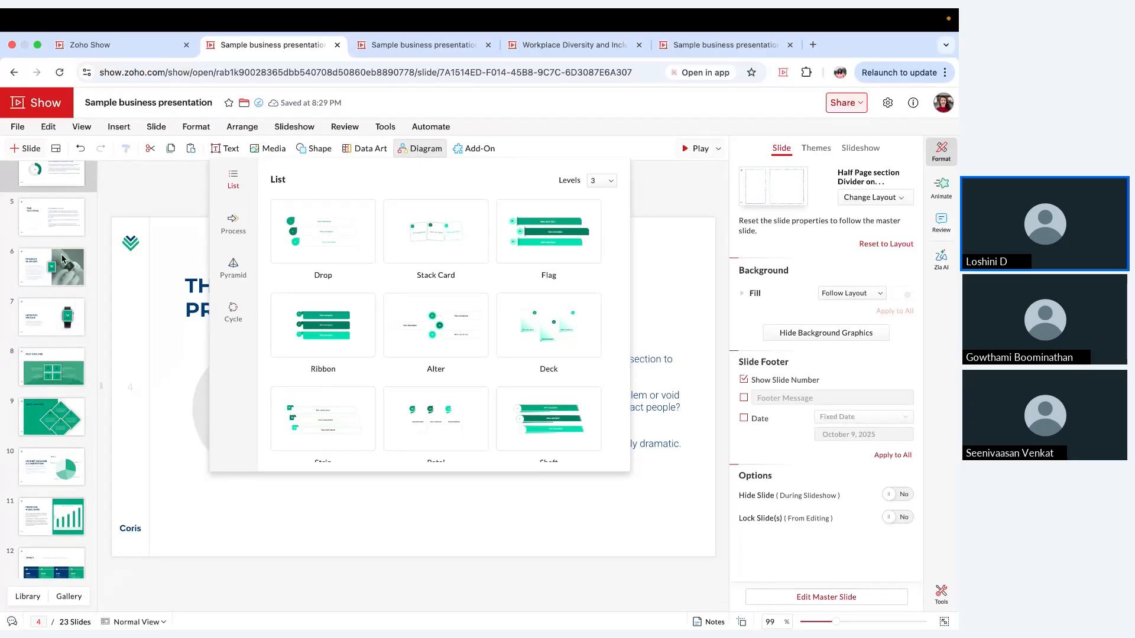
click(137, 240)
scroll(70, 211, up, 3)
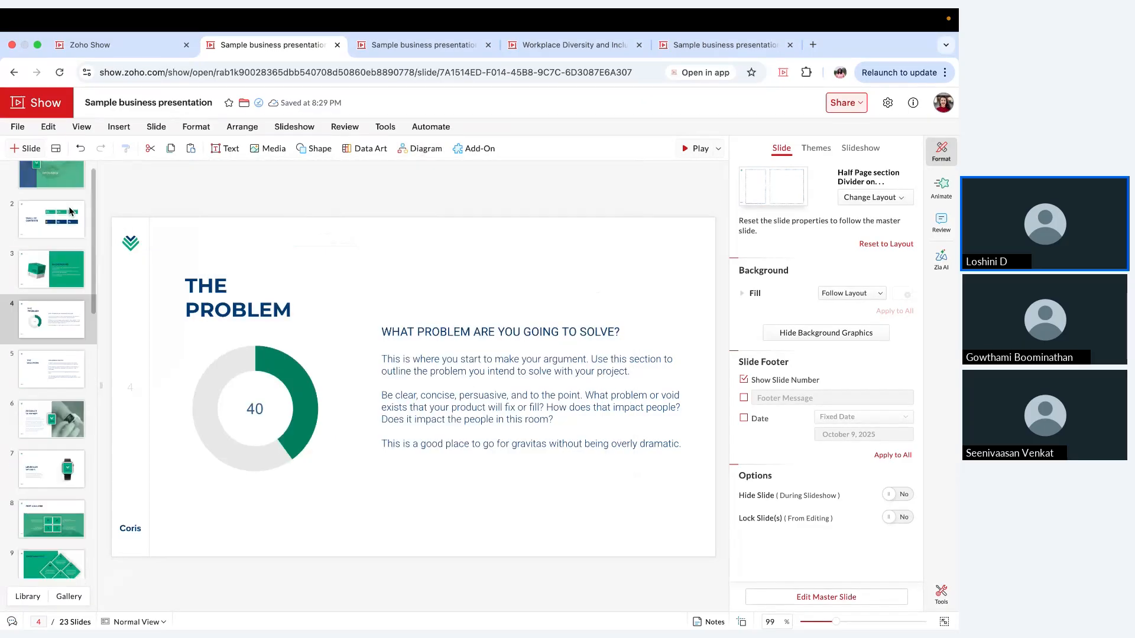
scroll(69, 211, up, 1)
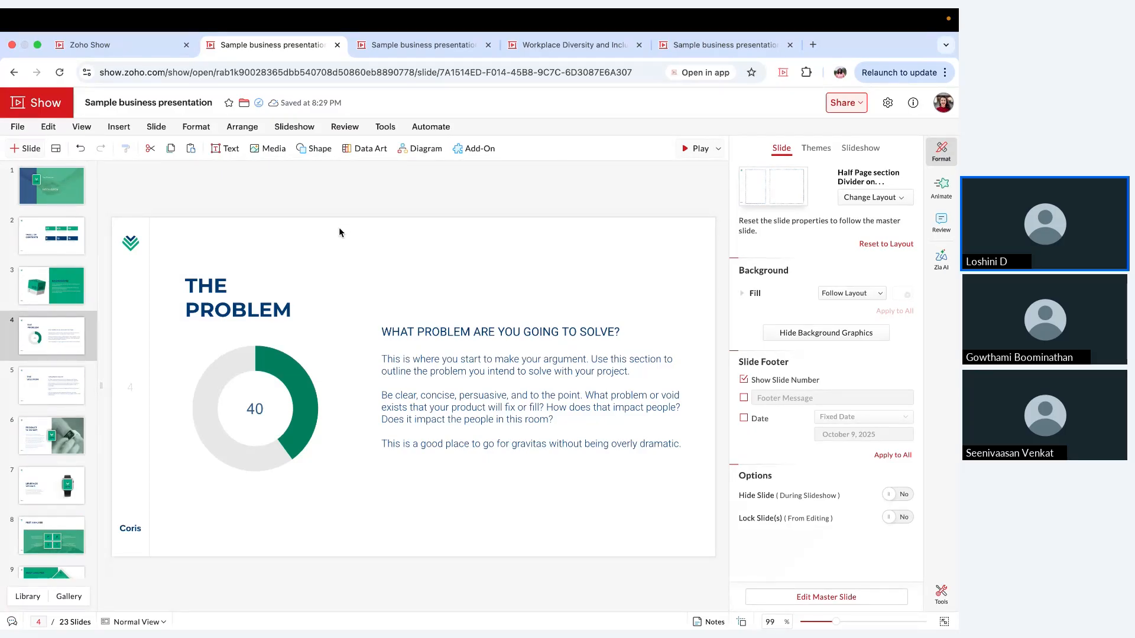
Step: Add a slide with the Title and Content layout after slide 4 and title it PRODUCTION CYCLE
click(56, 155)
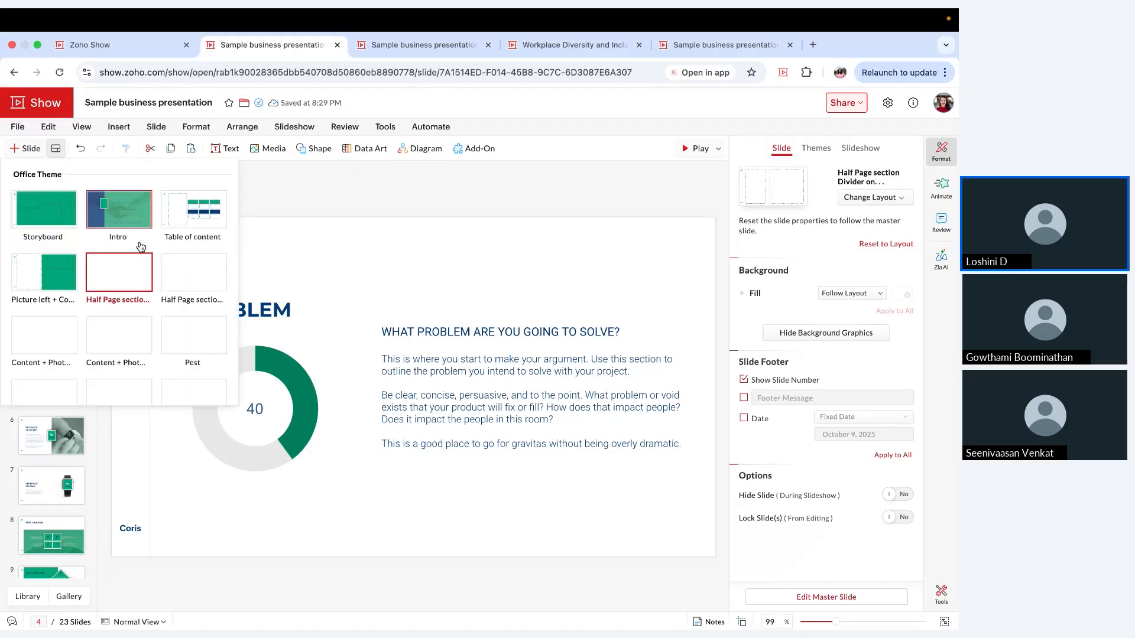
scroll(179, 316, down, 3)
scroll(179, 311, down, 4)
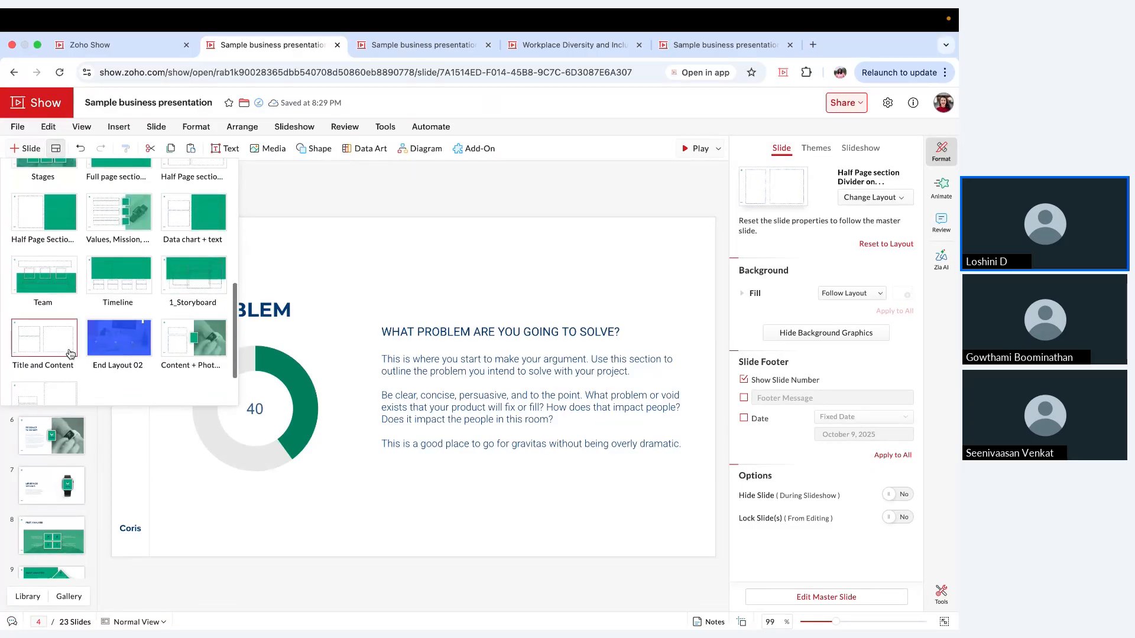
click(43, 340)
click(297, 337)
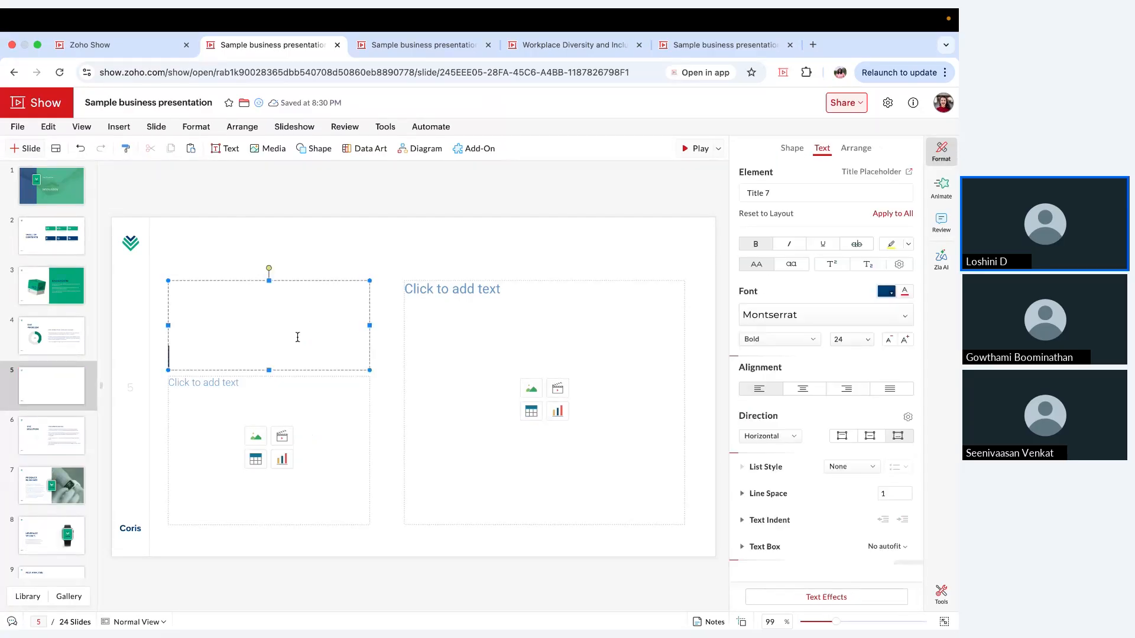
text(PRODUCTIO)
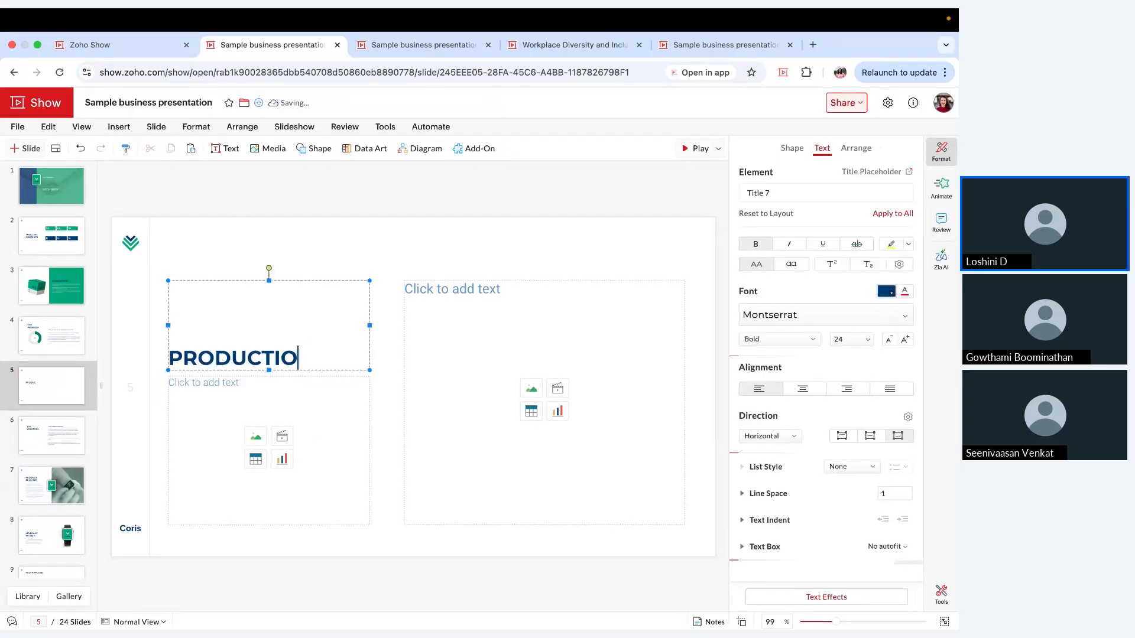
text(N CYCLE)
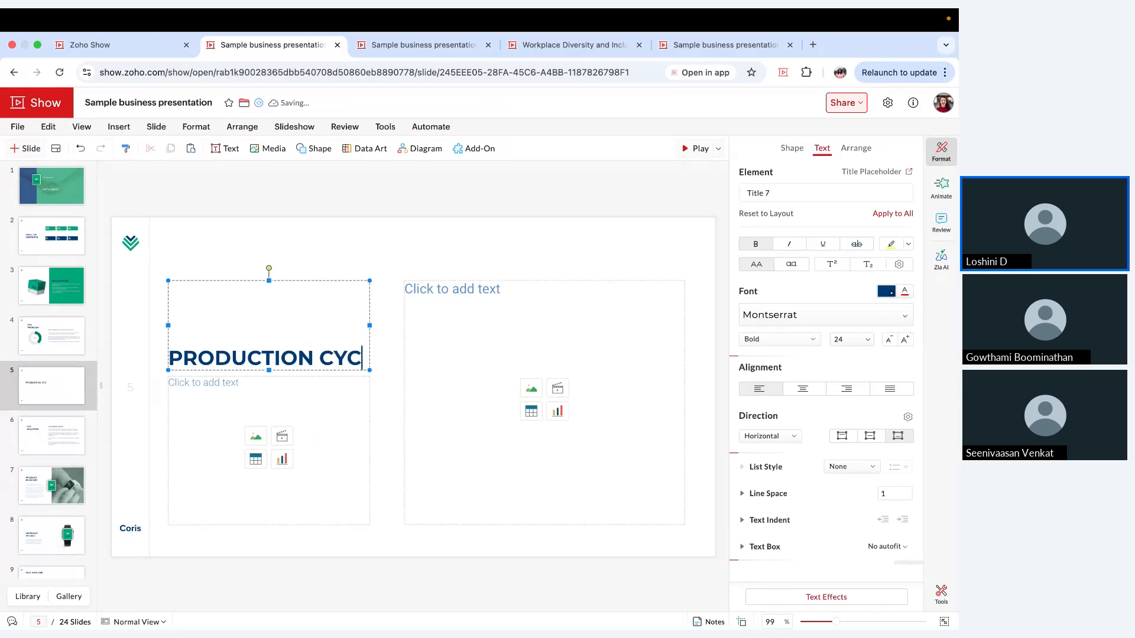
Step: Delete the large empty content placeholder beside the PRODUCTION CYCLE title
click(483, 285)
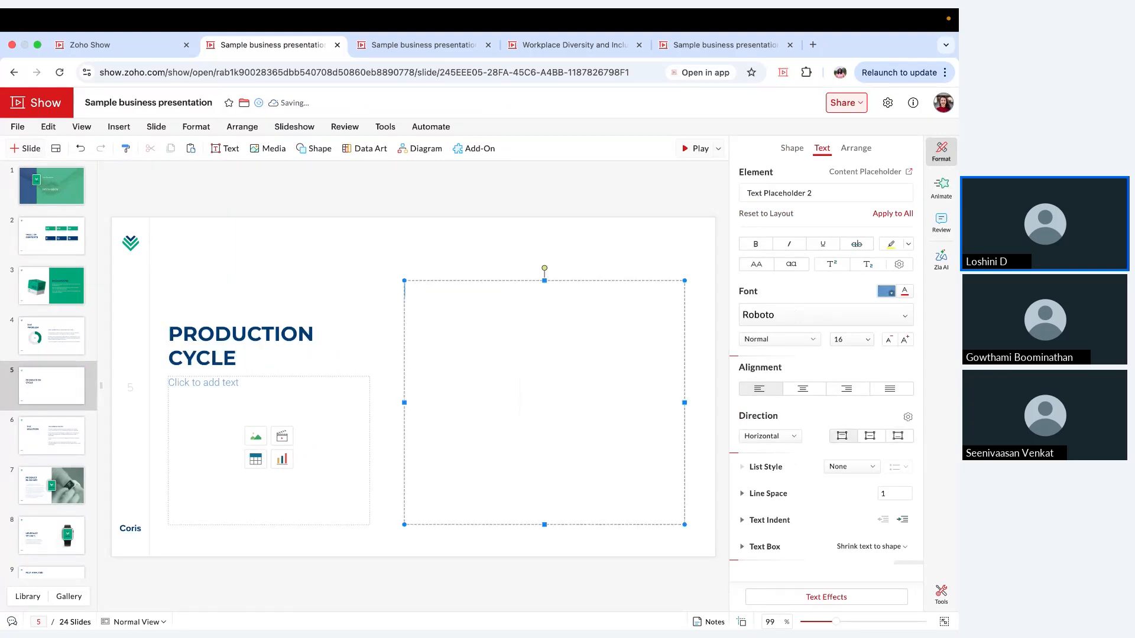
key(Escape)
key(Delete)
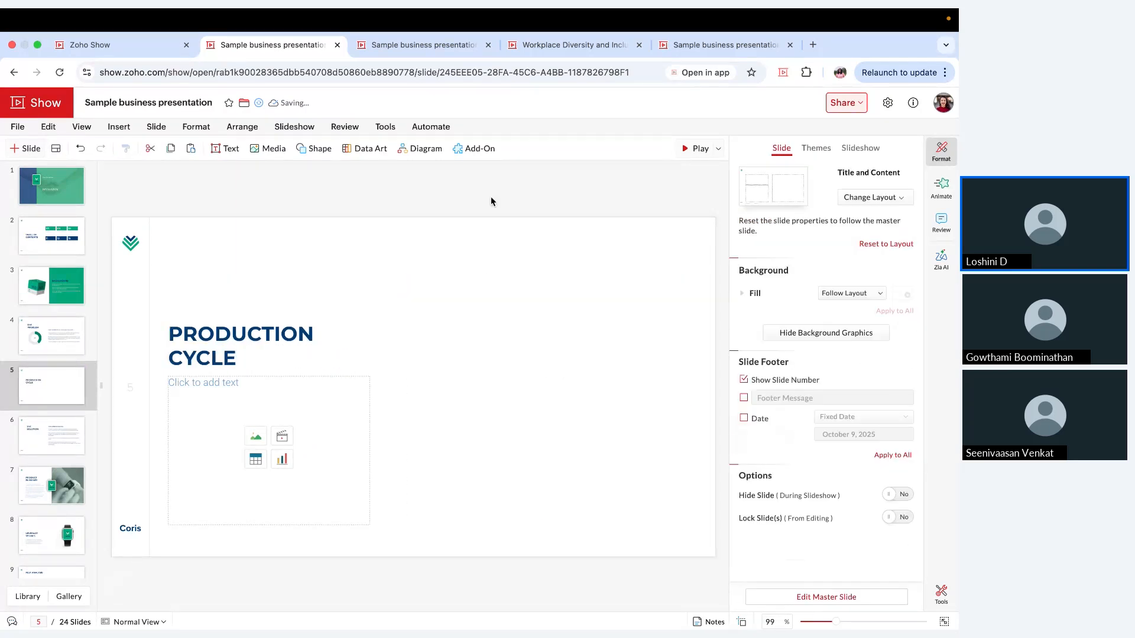
Step: Insert a Loop cycle diagram with 5 levels on the PRODUCTION CYCLE slide
click(426, 156)
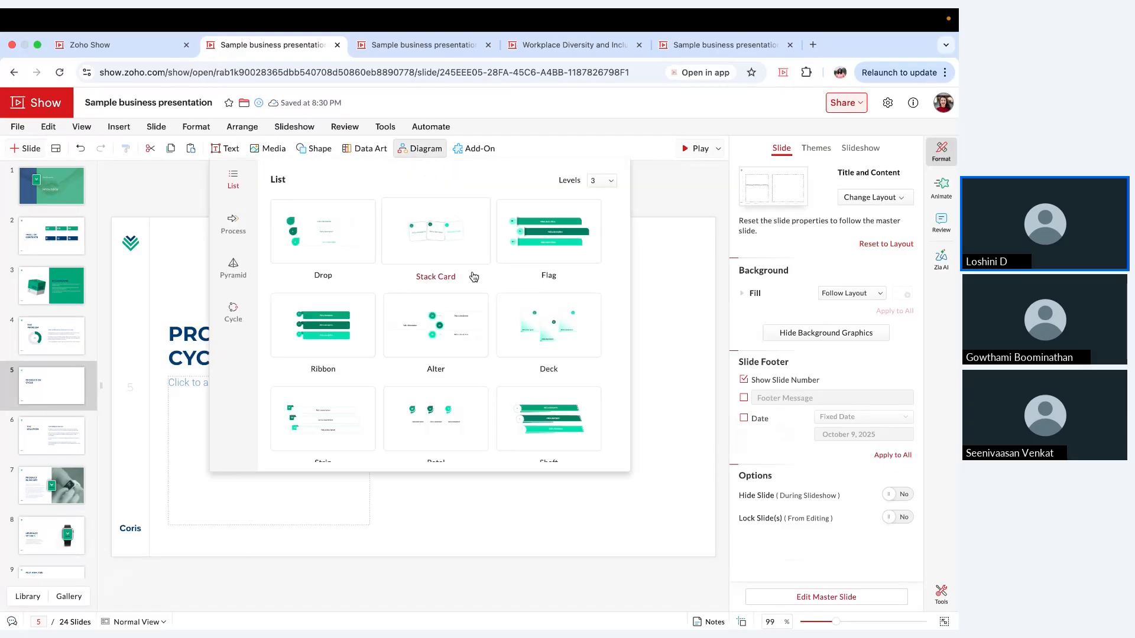
scroll(474, 276, down, 1)
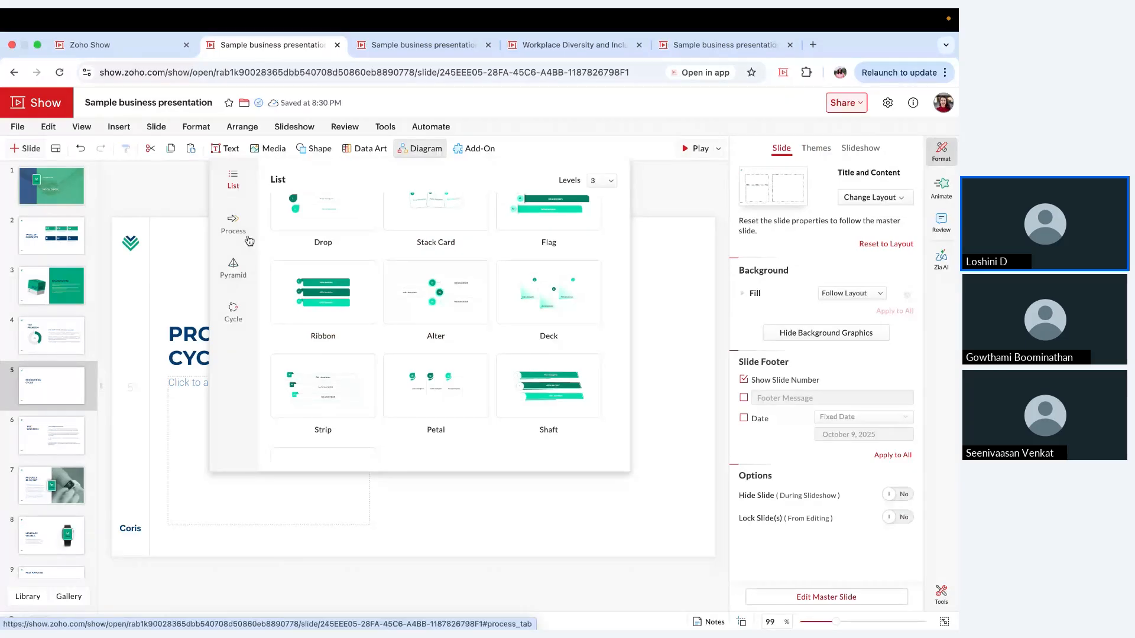
click(233, 267)
click(233, 313)
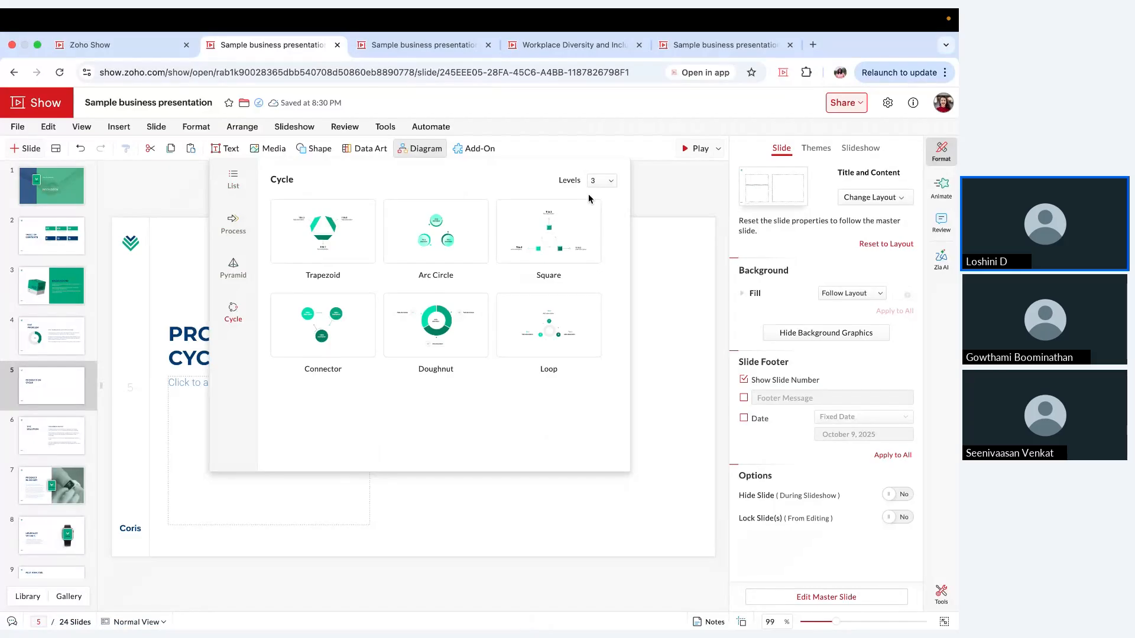
click(602, 184)
click(599, 242)
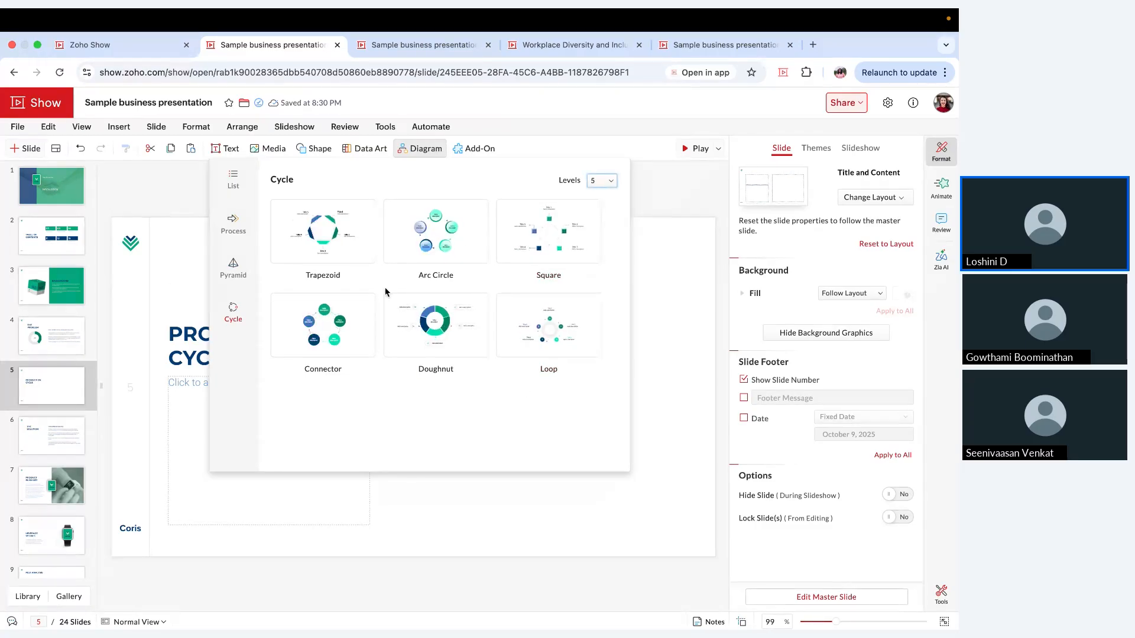
click(554, 352)
Step: Move the cycle diagram beside the title and enlarge it slightly, and delete the empty placeholder beneath the title
drag(433, 394, 537, 394)
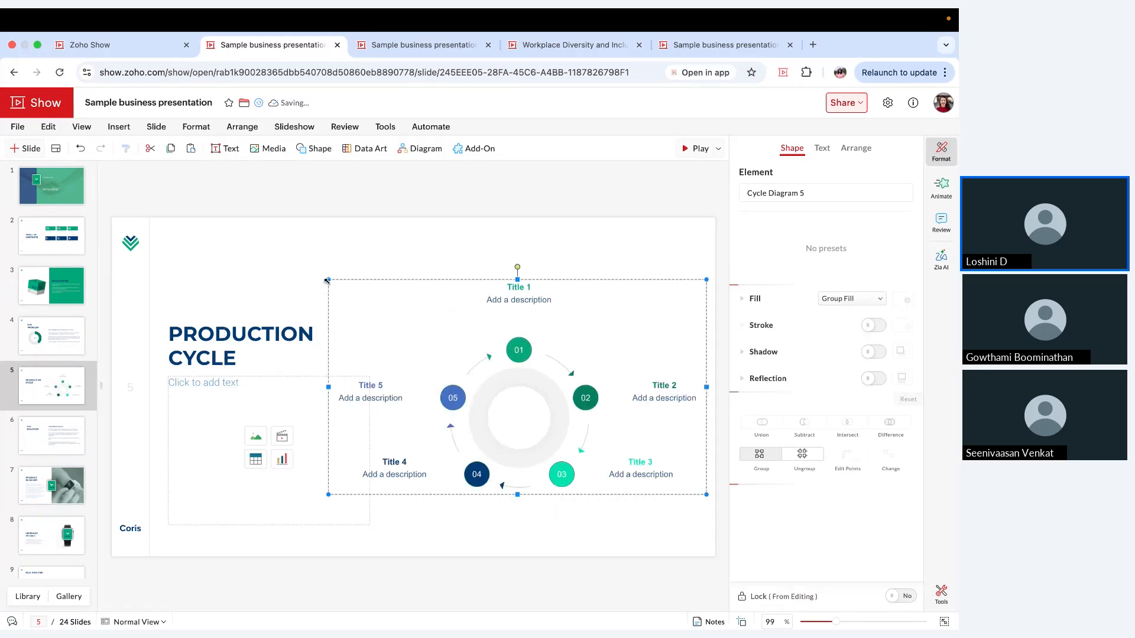
drag(326, 281, 301, 265)
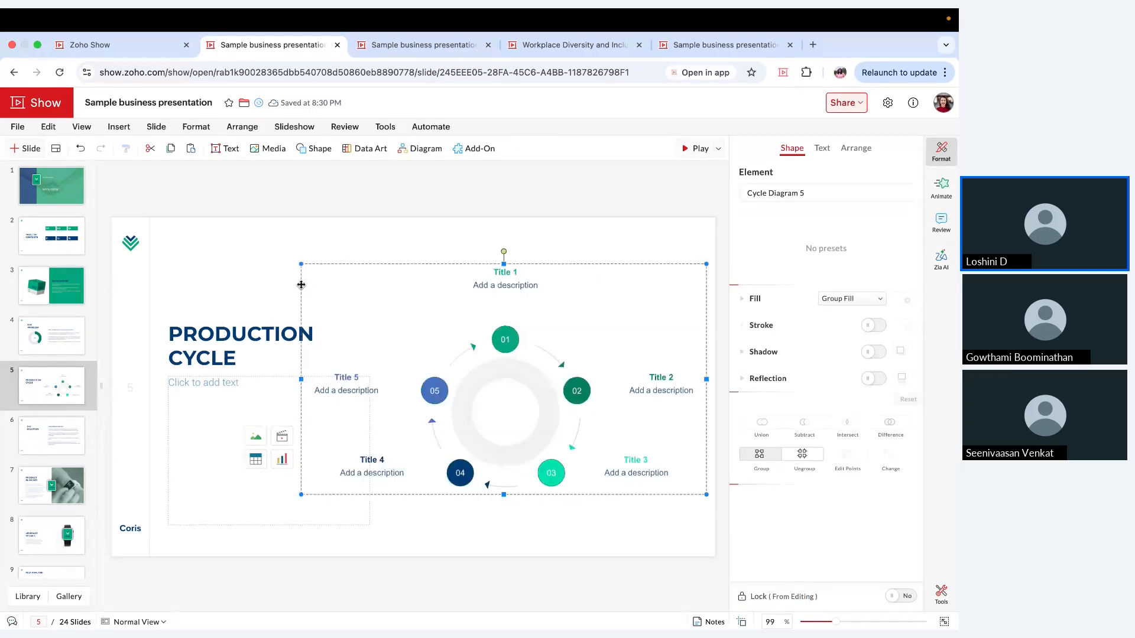
click(256, 379)
click(480, 298)
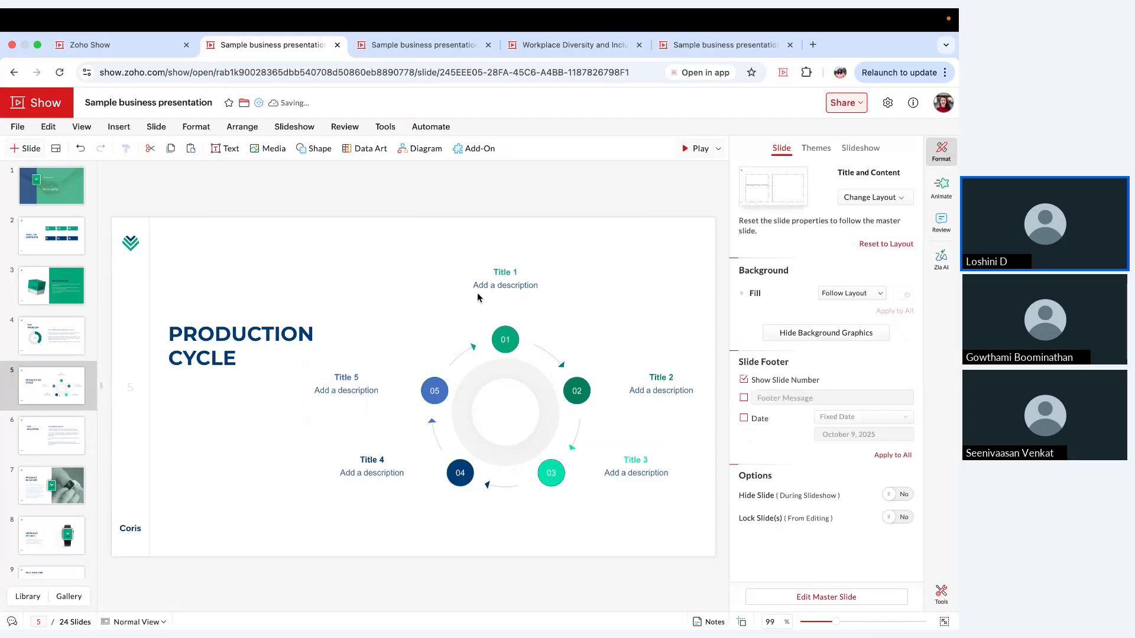
Step: Replace Title 1 in the cycle diagram with Design and increase the heading's font size
click(498, 337)
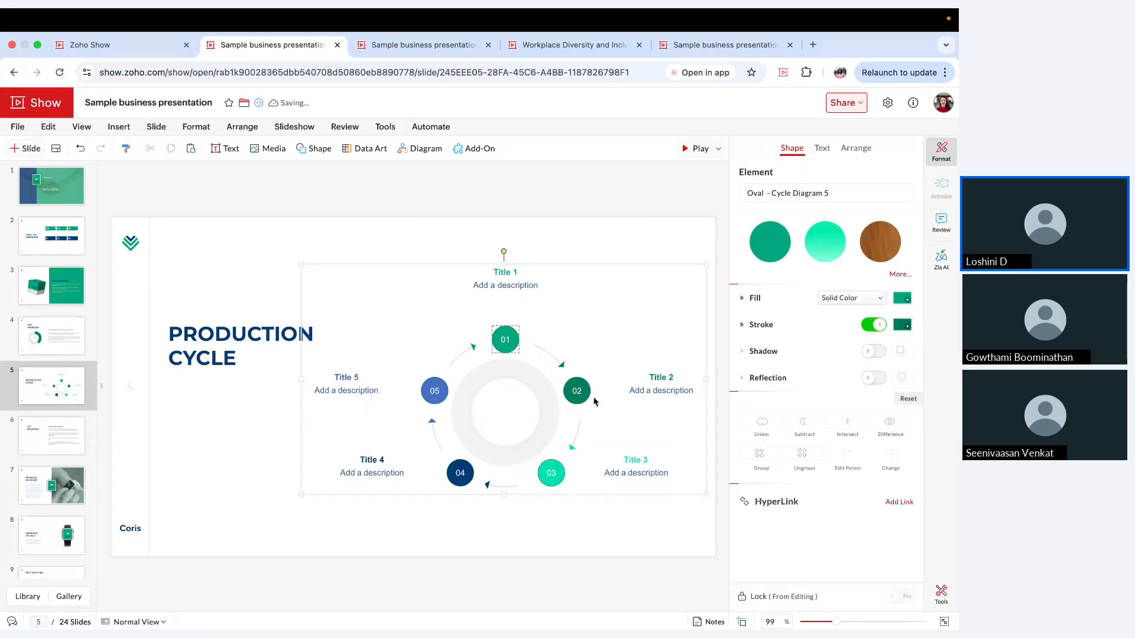
click(575, 388)
click(511, 272)
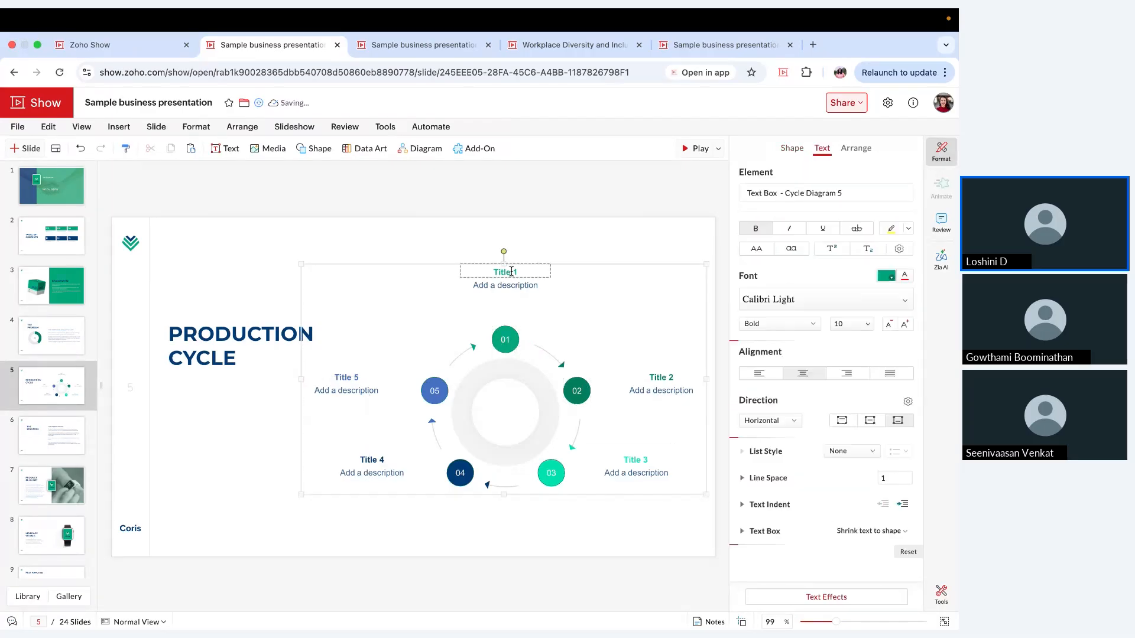
triple_click(511, 271)
key(BackSpace)
text(Design)
double_click(522, 275)
click(907, 325)
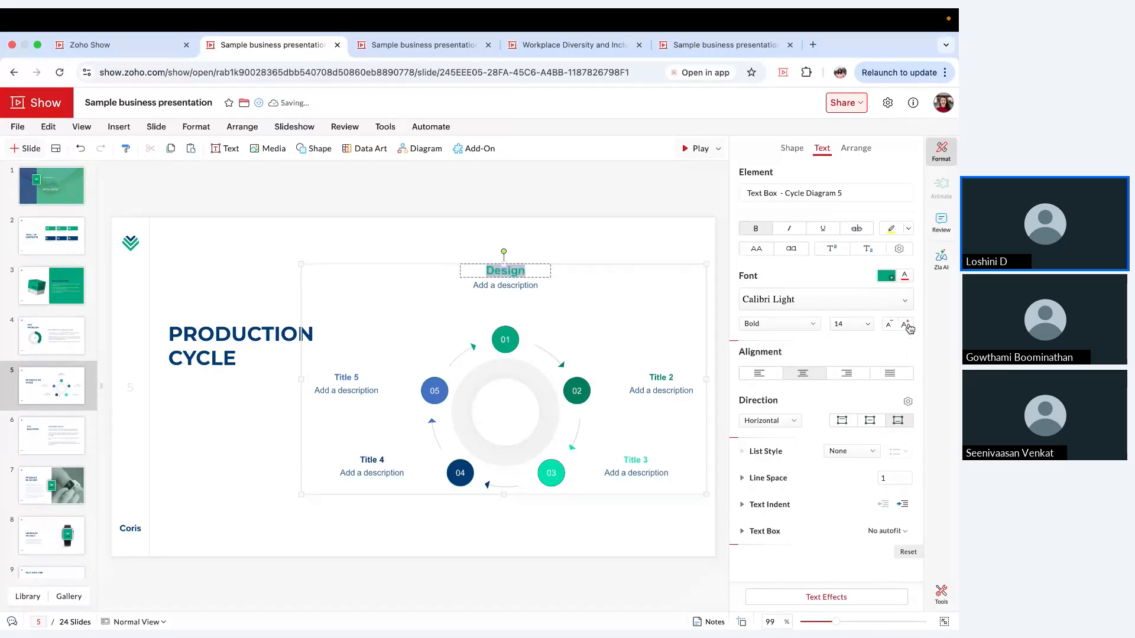
click(907, 325)
click(615, 282)
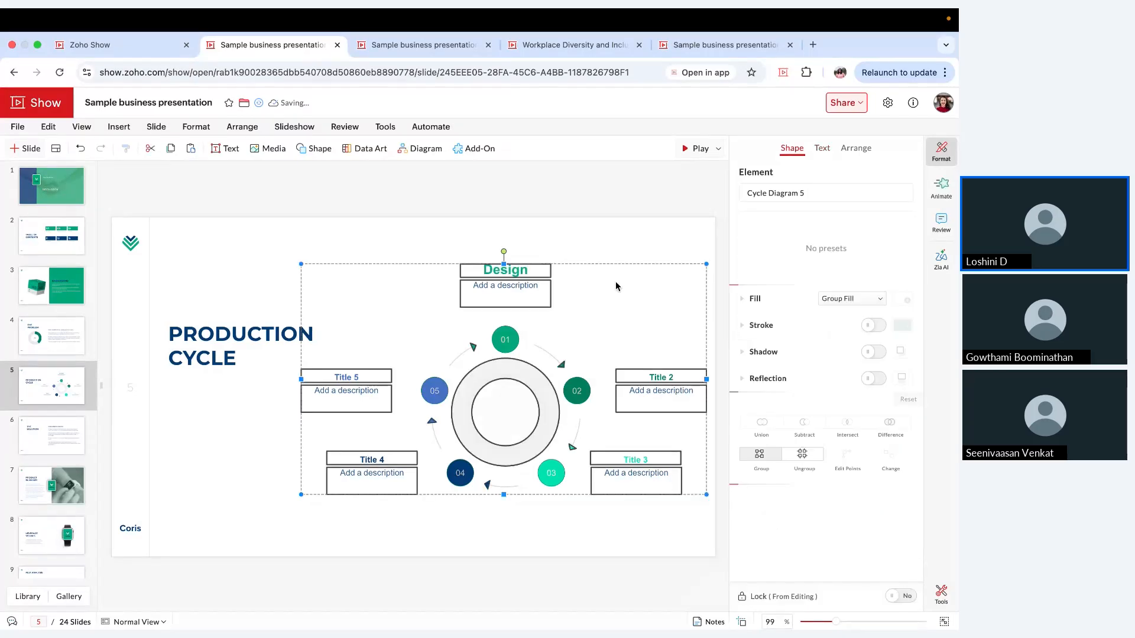
click(514, 286)
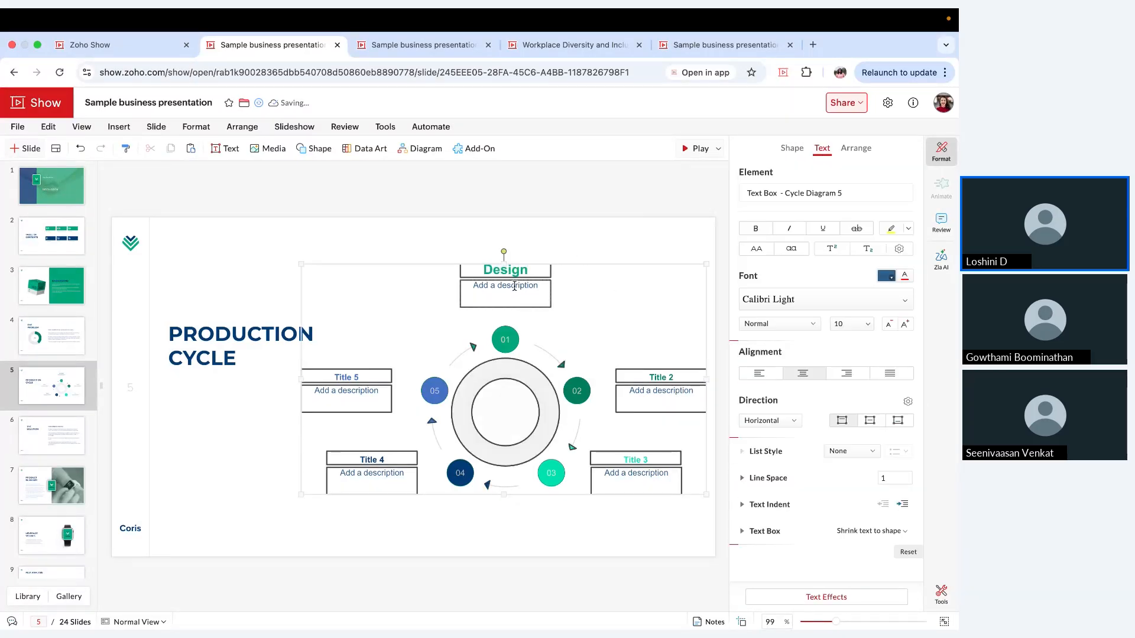
click(565, 265)
click(582, 245)
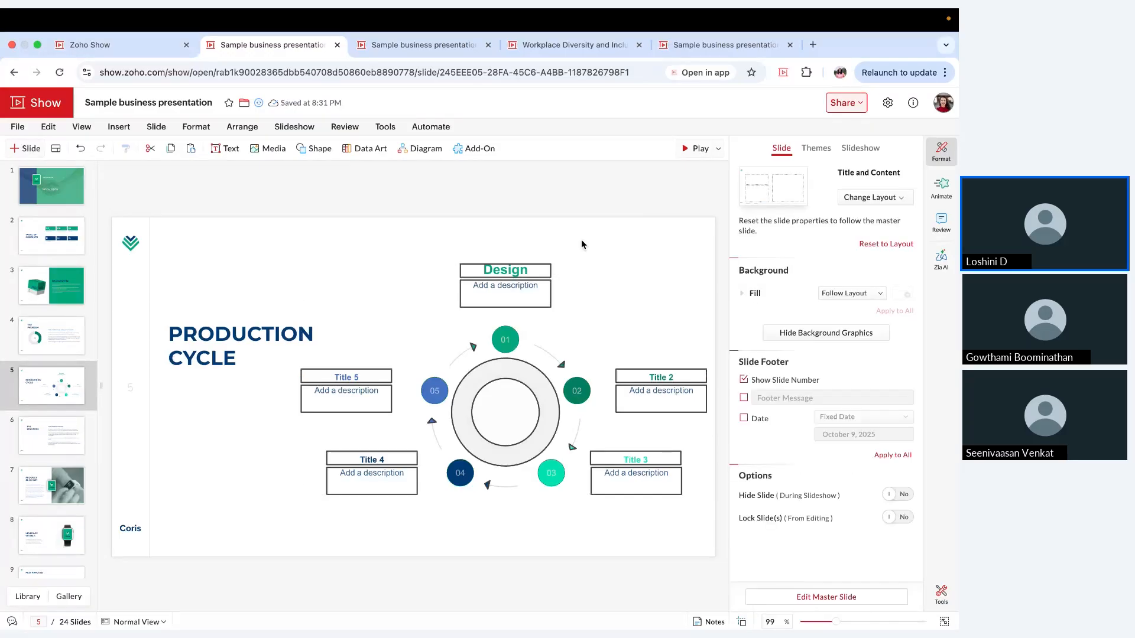
double_click(582, 244)
click(596, 229)
key(Delete)
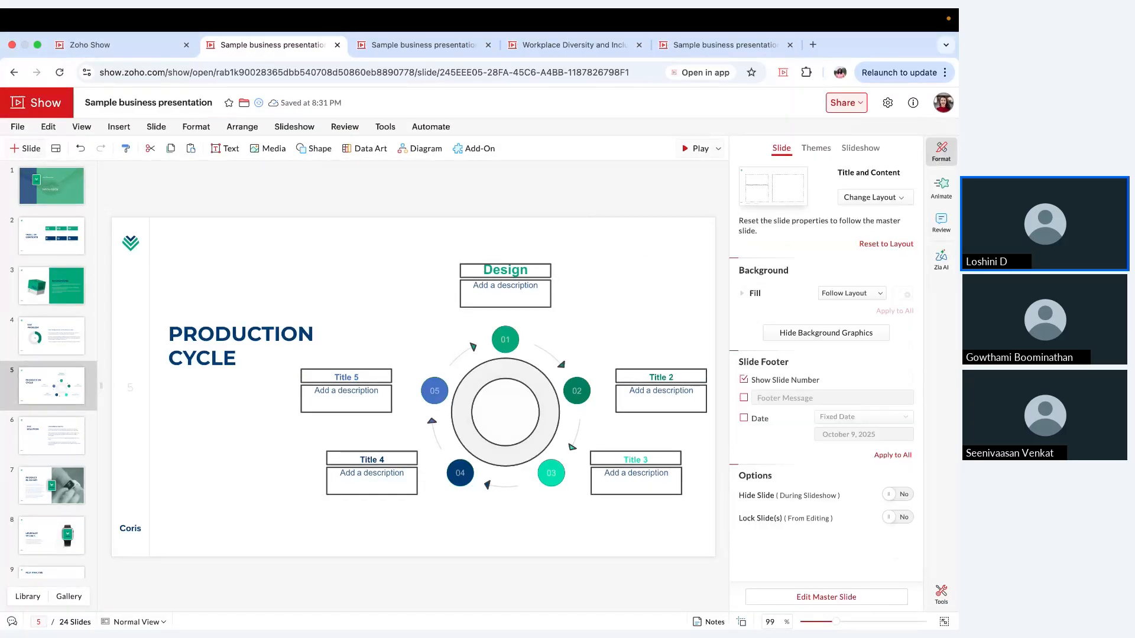
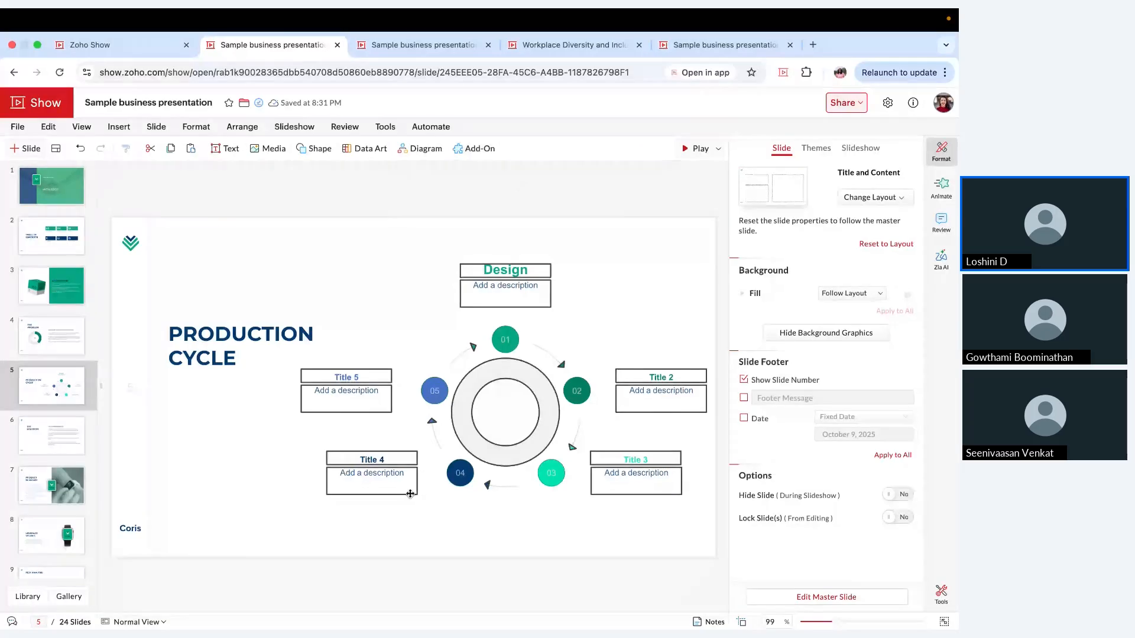
Step: Search the Feather Icons add-on for pen and place the pen nib icon beside the cycle diagram's Design heading
click(474, 149)
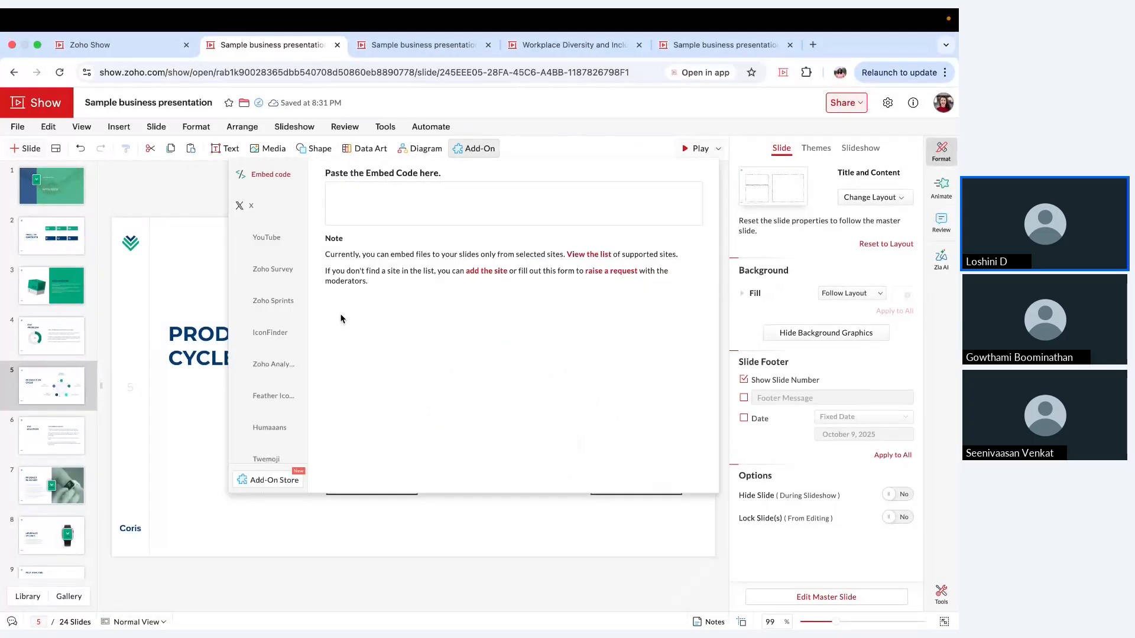
click(284, 332)
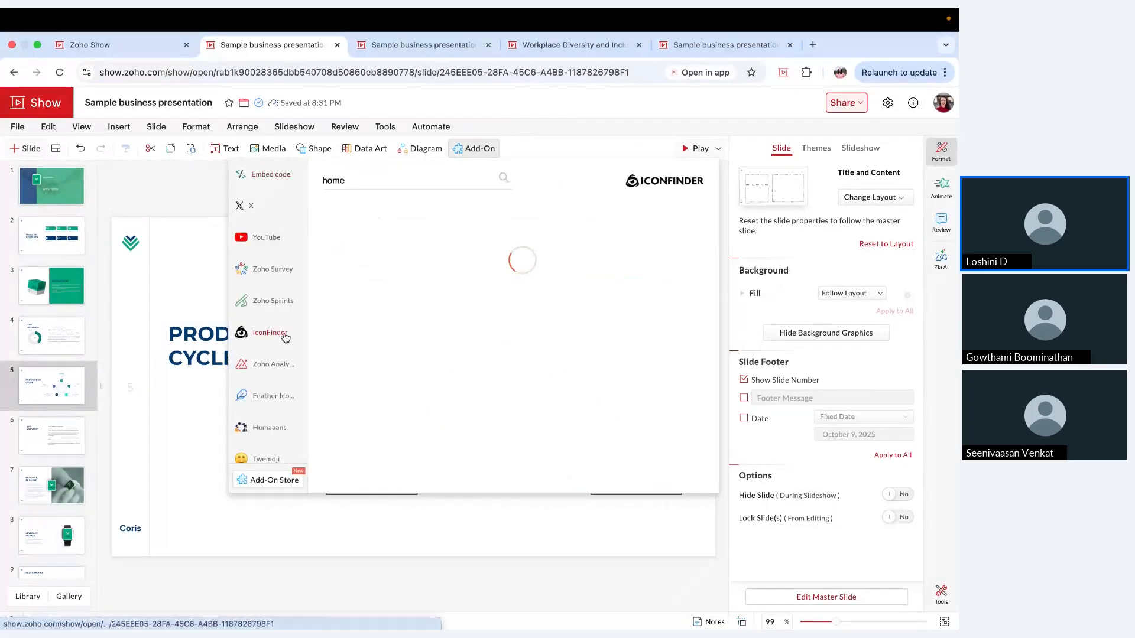
click(290, 397)
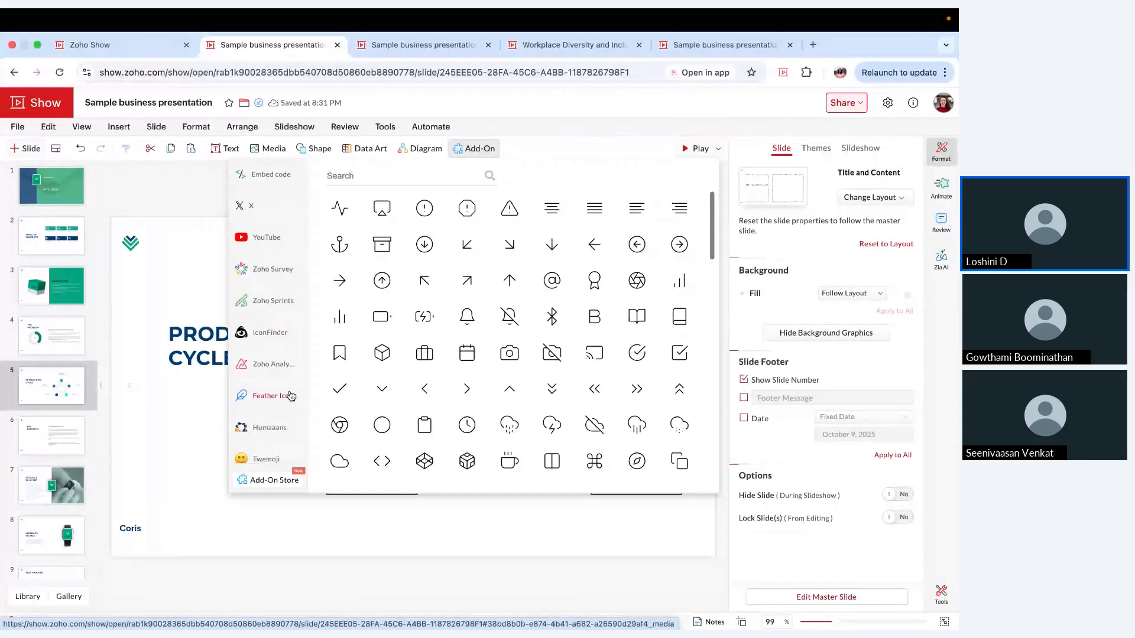
click(380, 182)
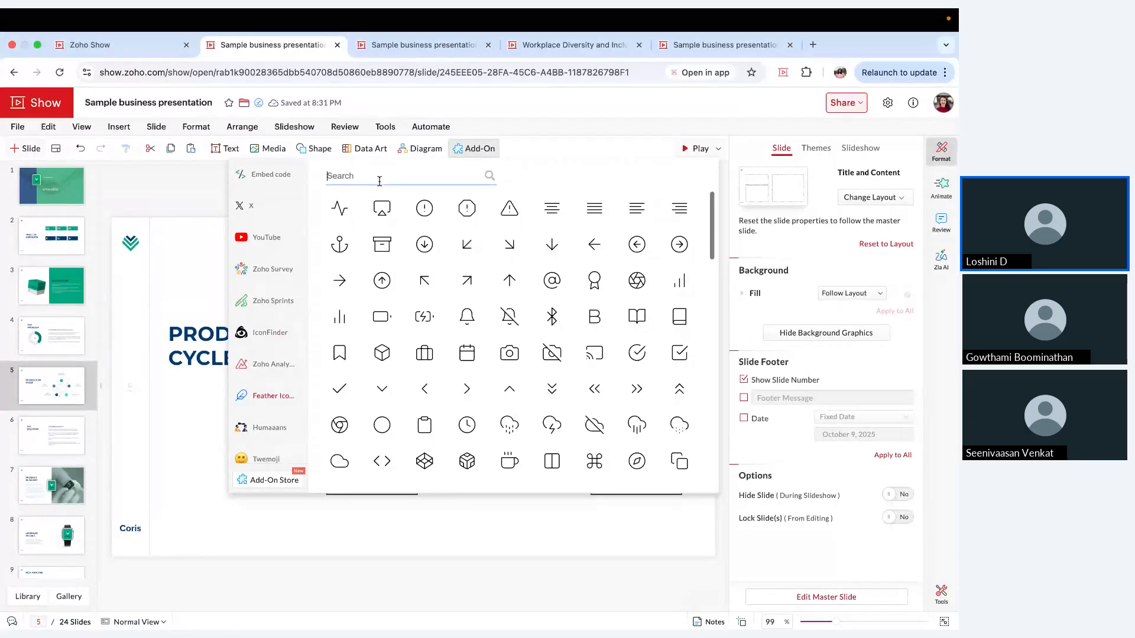
text(pen)
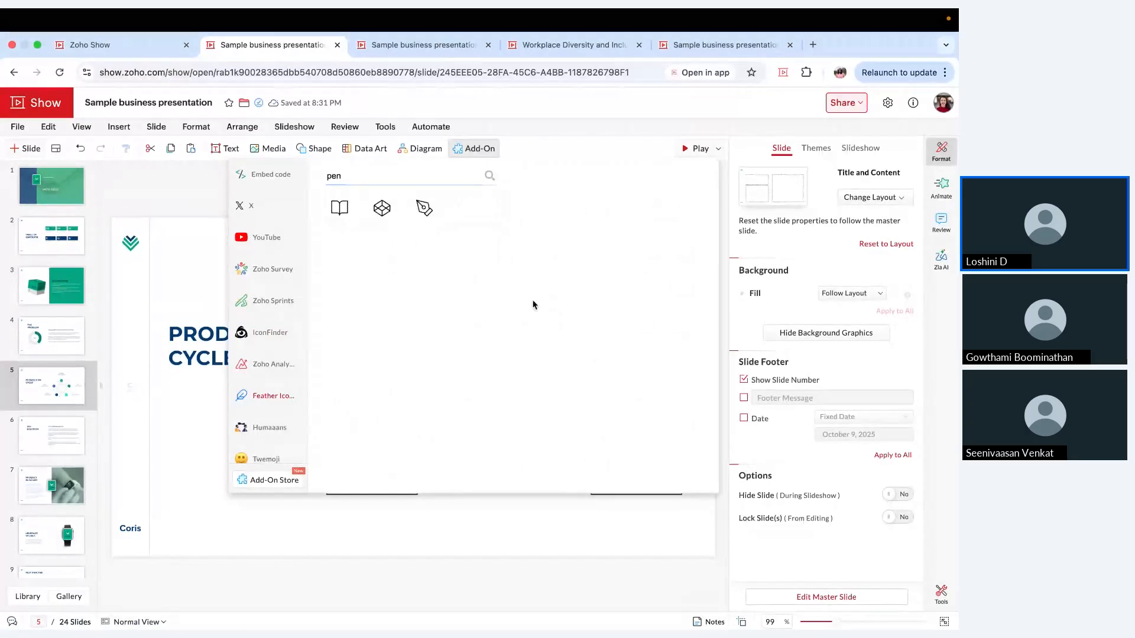
drag(435, 220, 587, 292)
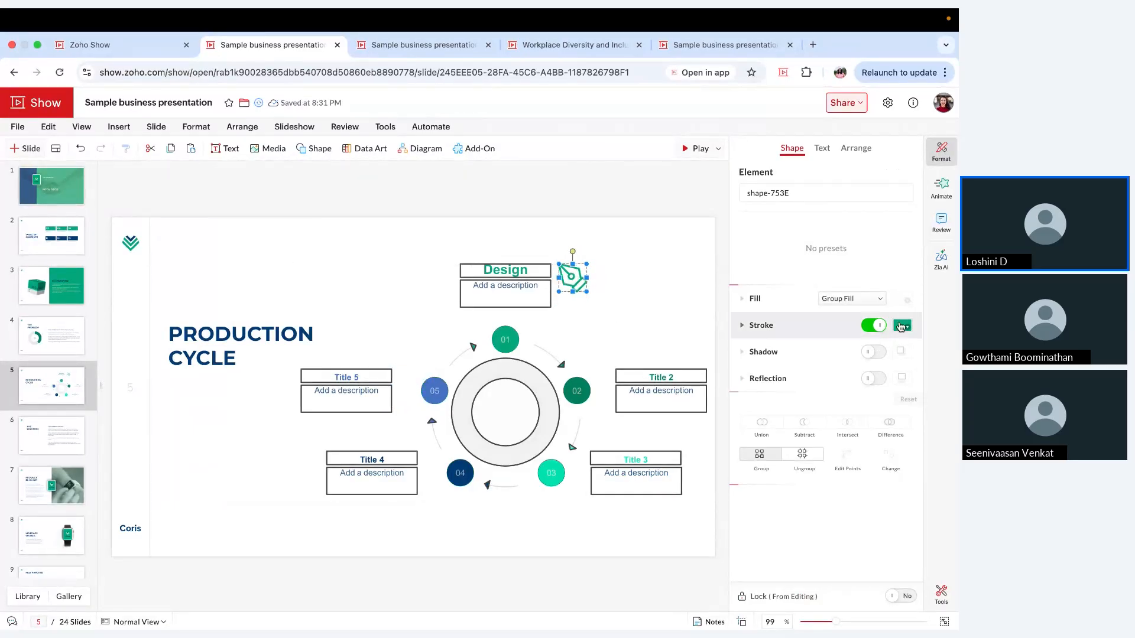
Step: Change the stroke of the pen nib icon to the dark blue theme color and deselect it
click(902, 326)
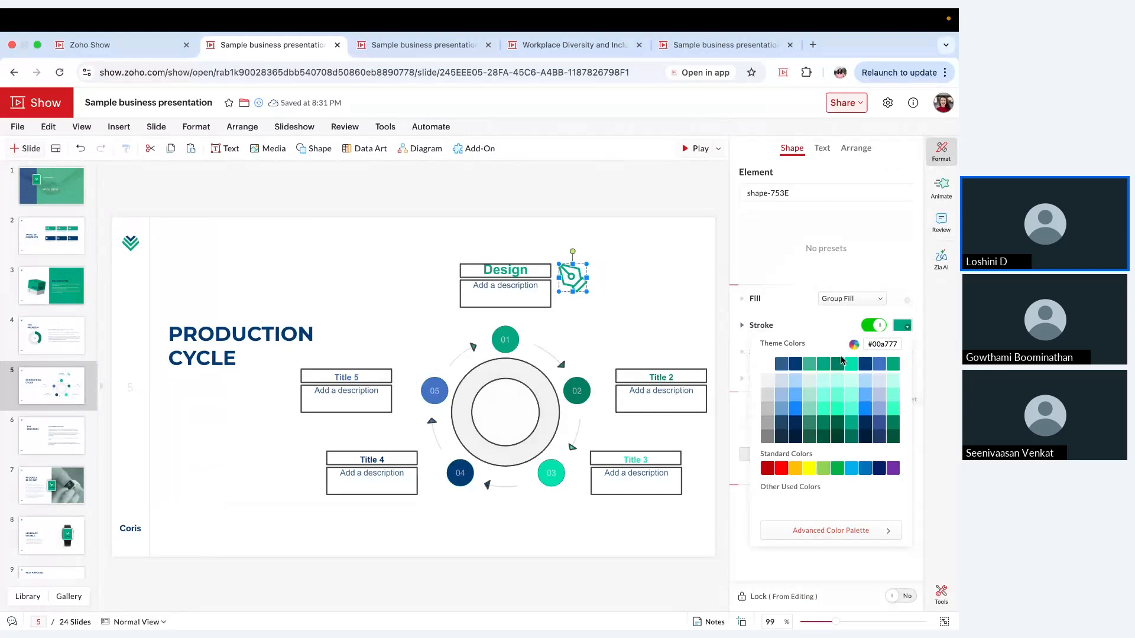
click(795, 363)
click(615, 315)
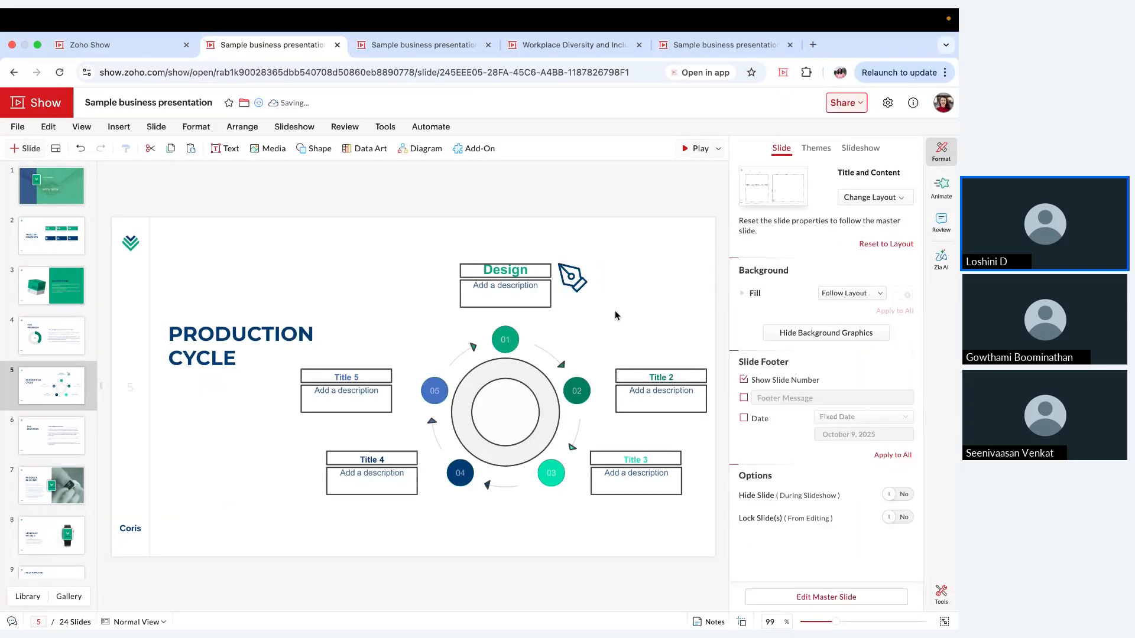
Step: Add a new slide with the Title and Content layout after the PRODUCTION CYCLE slide
click(486, 156)
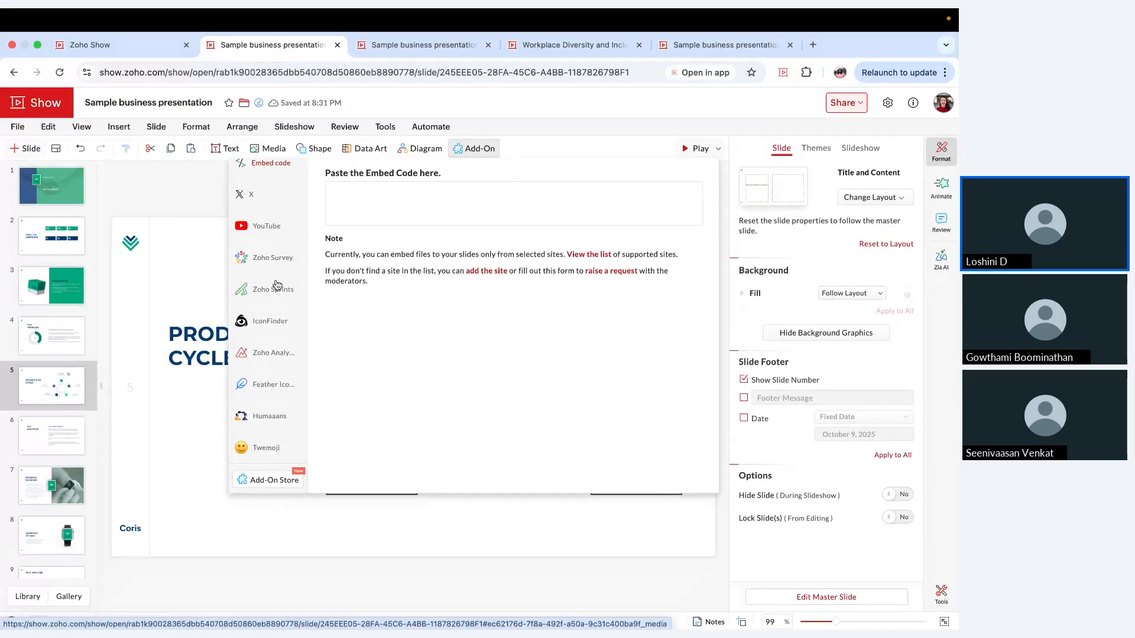
click(276, 204)
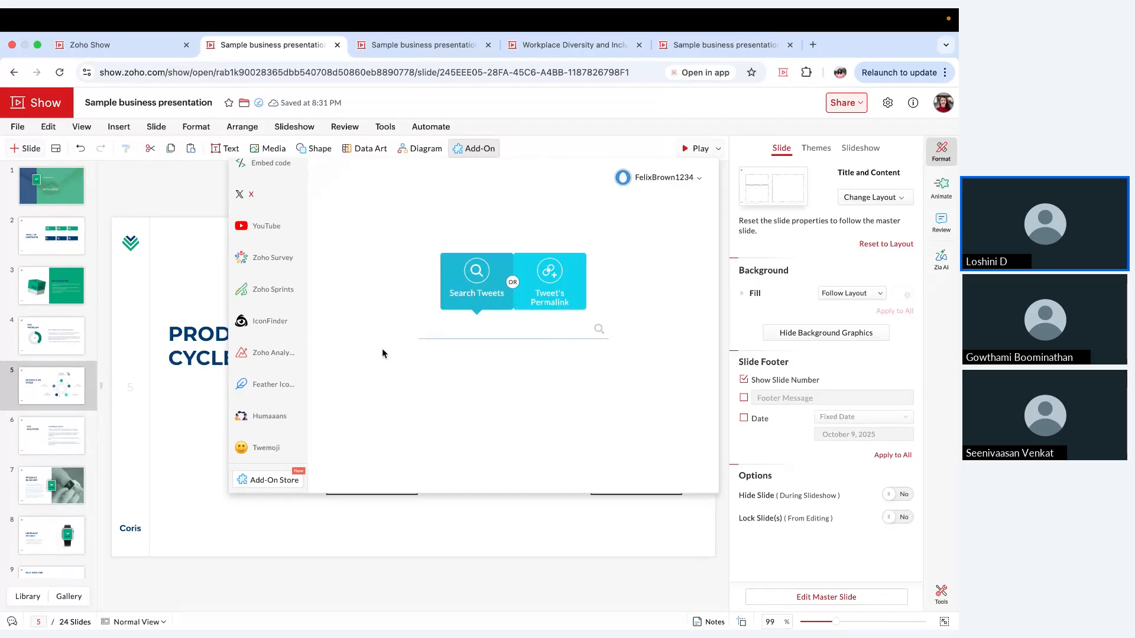
click(56, 149)
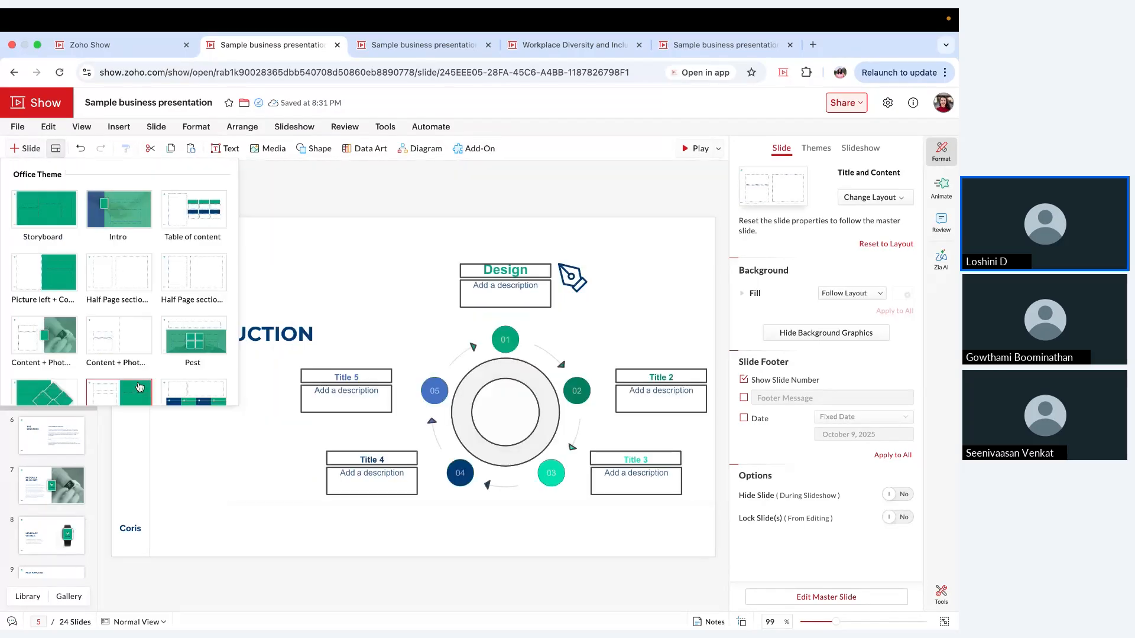
scroll(118, 284, down, 5)
click(32, 286)
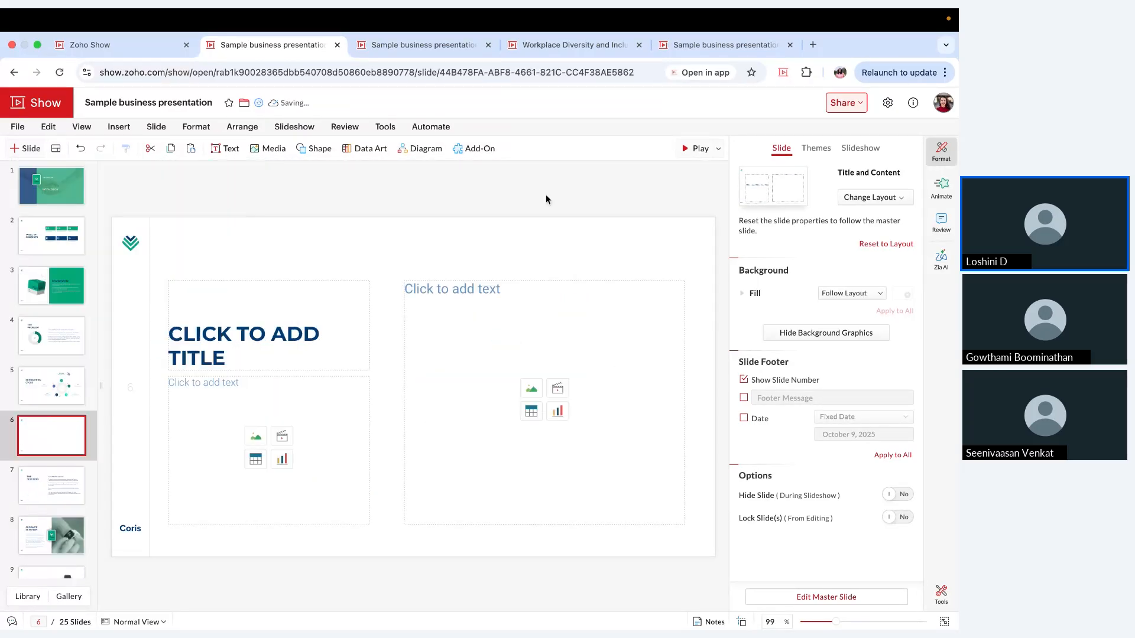
Step: Search the X add-on for Zoho posts and look through the live feed
click(477, 149)
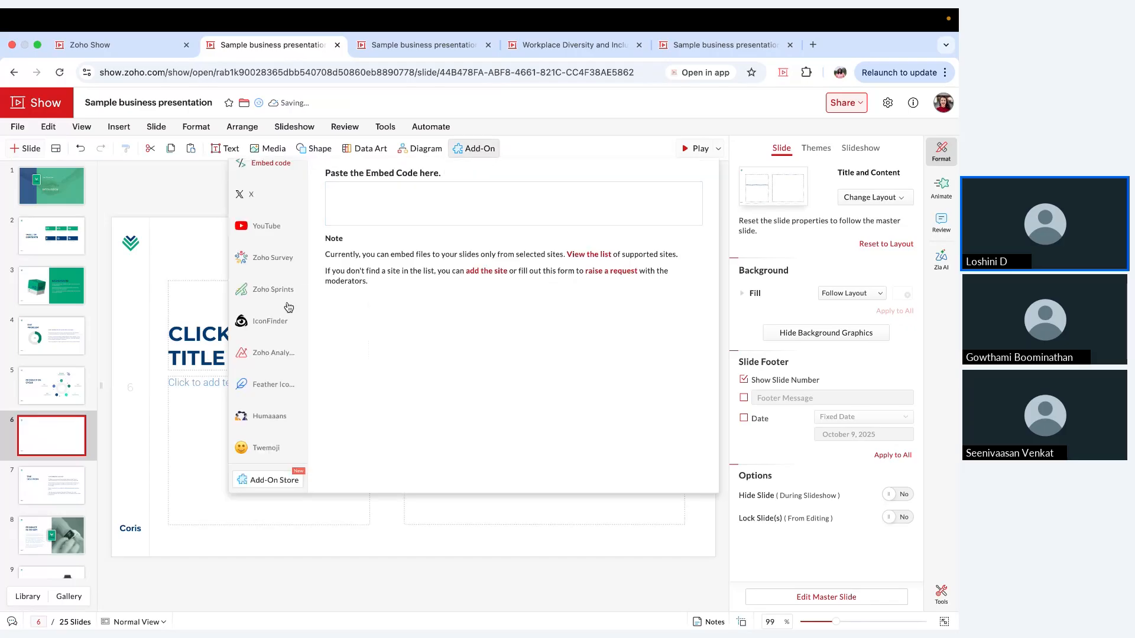
click(265, 202)
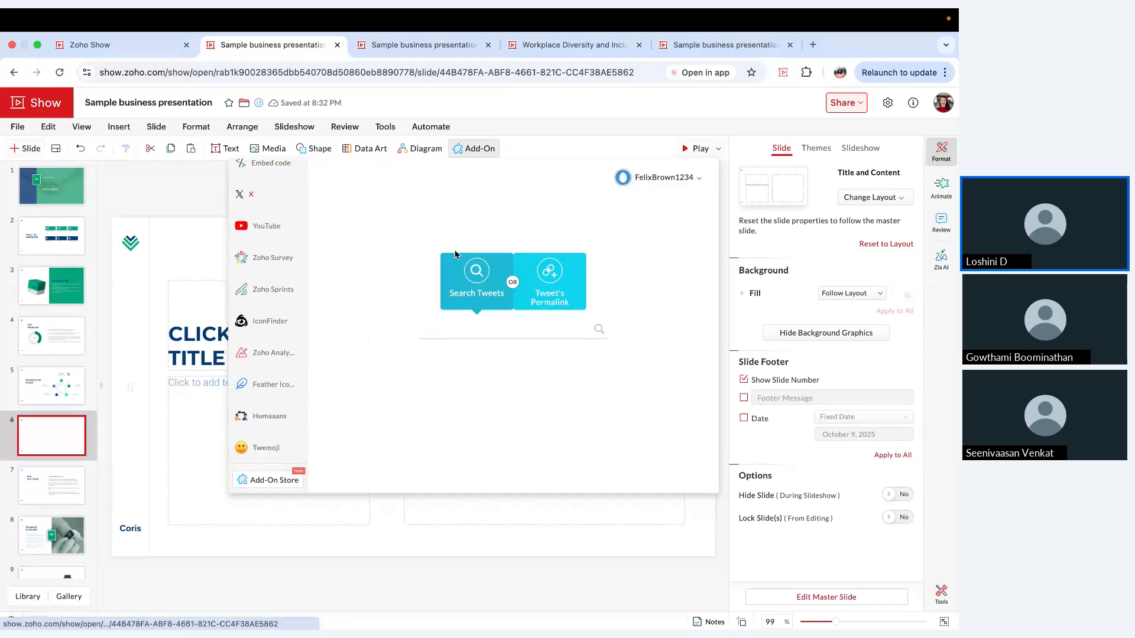
click(478, 336)
text(Zoho)
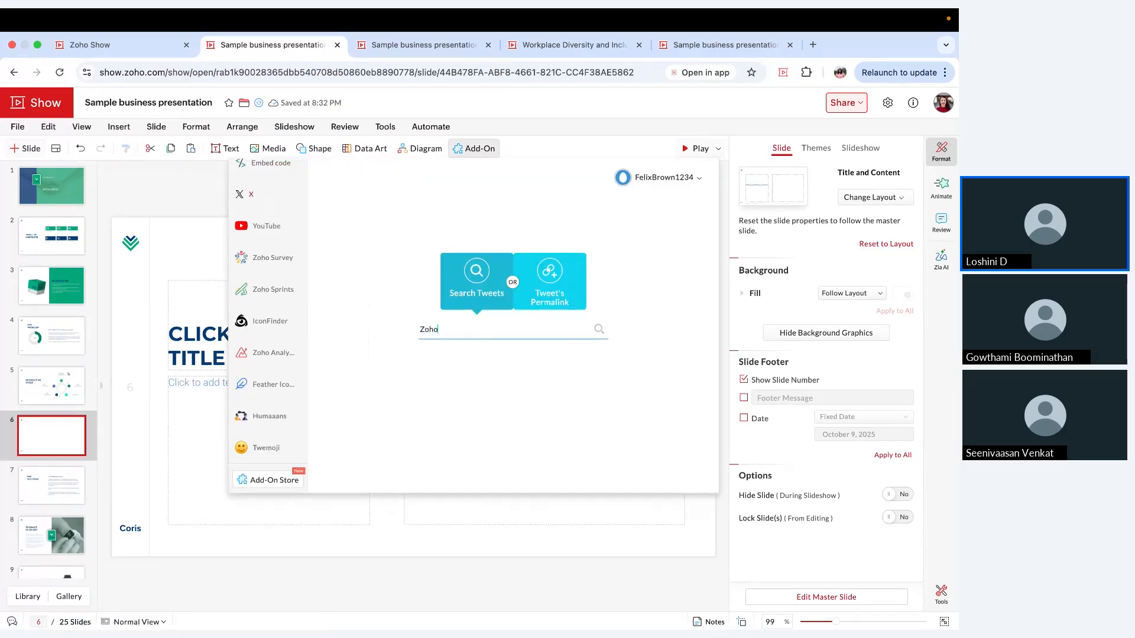
key(Return)
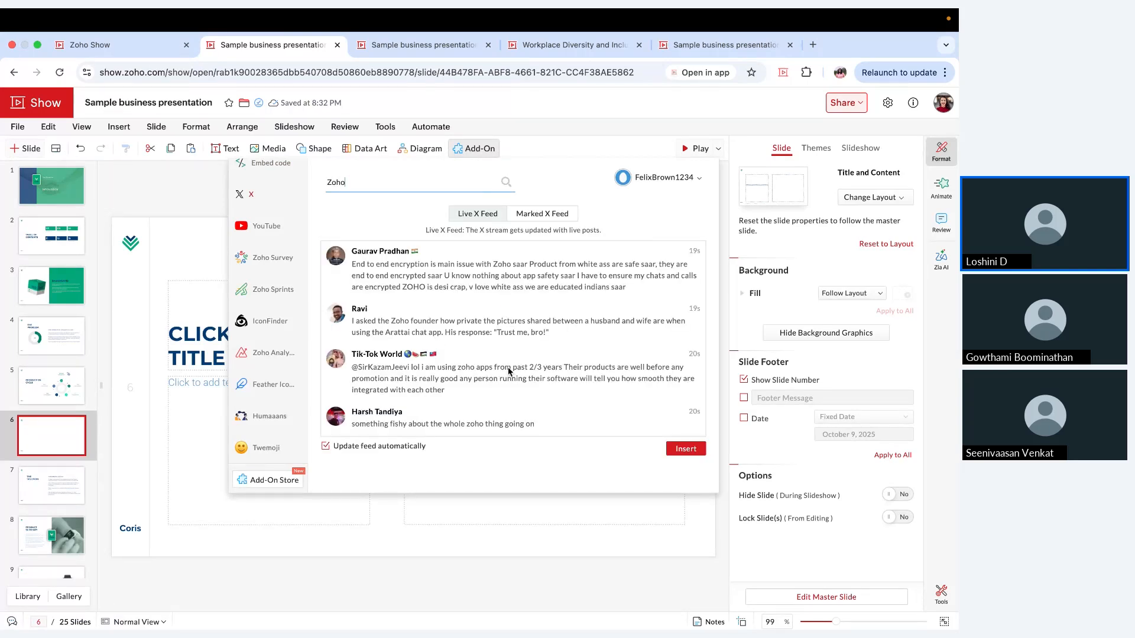
scroll(508, 372, down, 3)
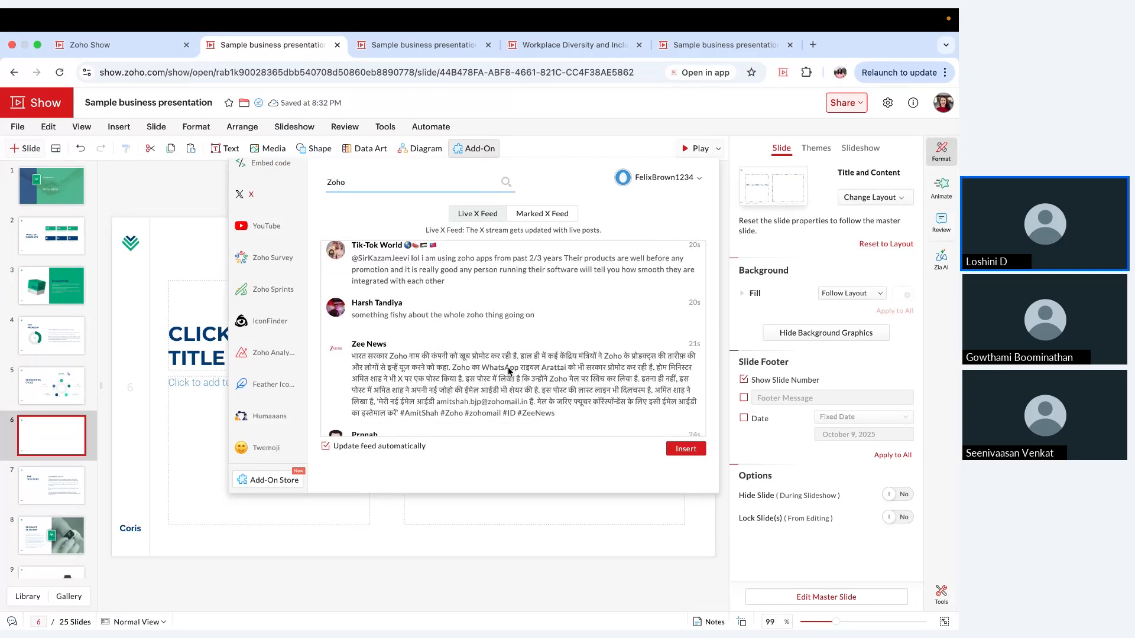
scroll(508, 371, down, 2)
scroll(508, 371, up, 4)
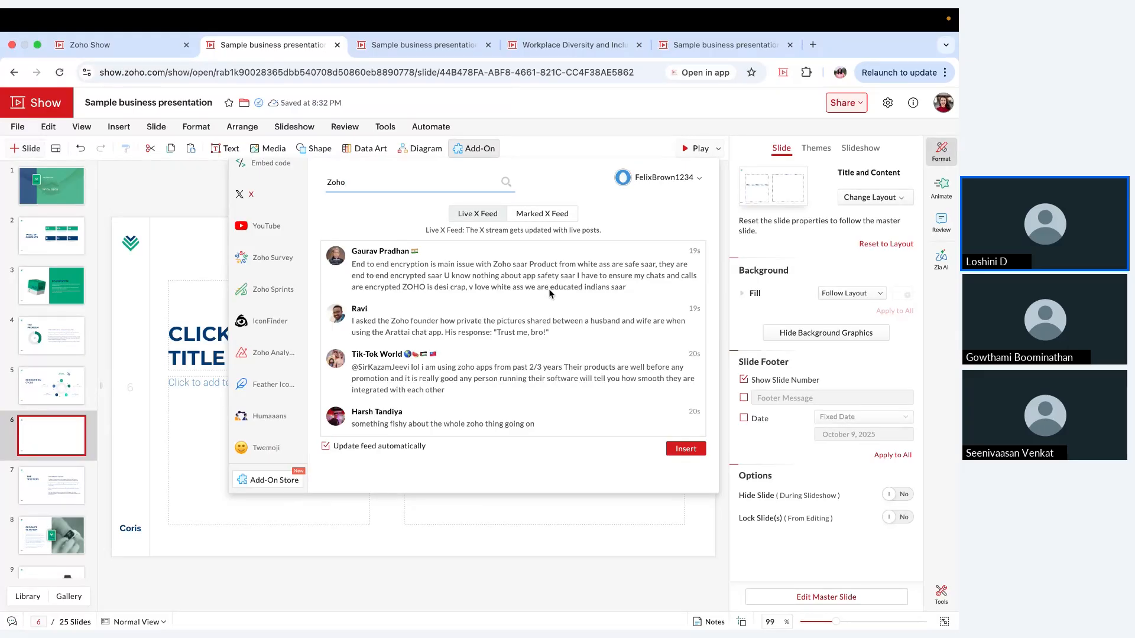
Step: Insert a Marked X Feed containing the end-to-end encryption post and the post about using Zoho apps for the past 2/3 years
click(540, 217)
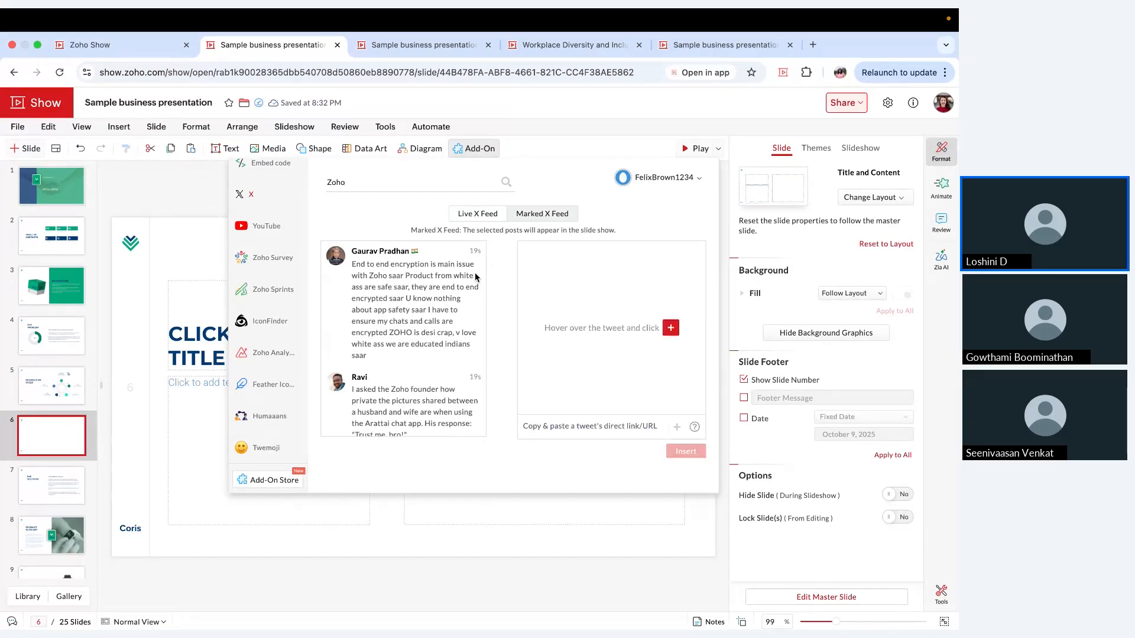
click(407, 305)
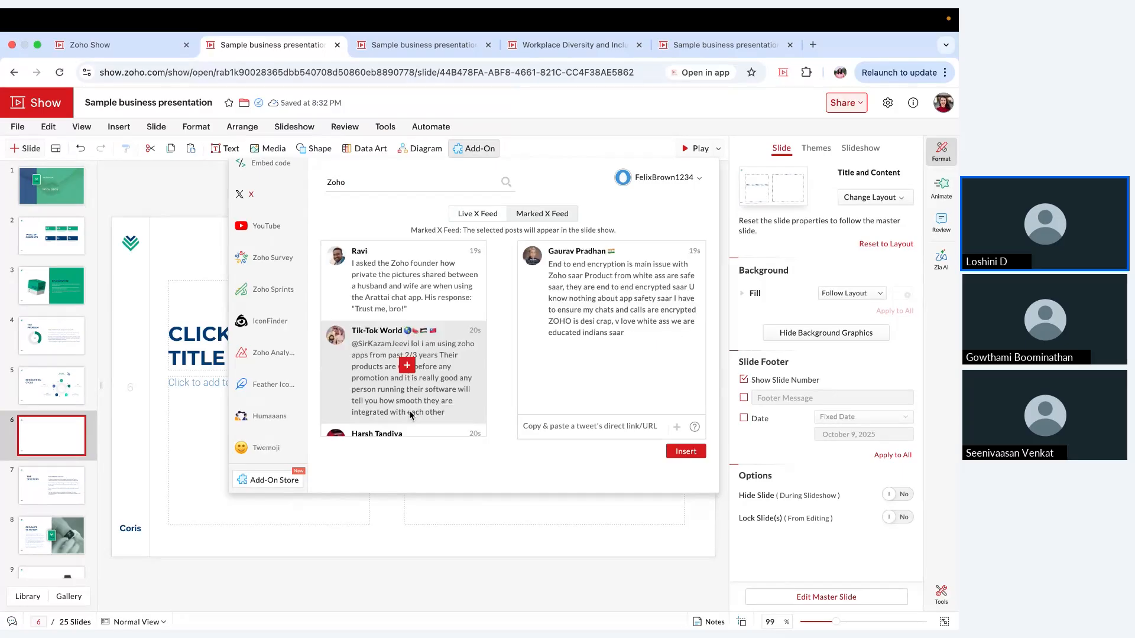
click(408, 367)
scroll(406, 367, down, 5)
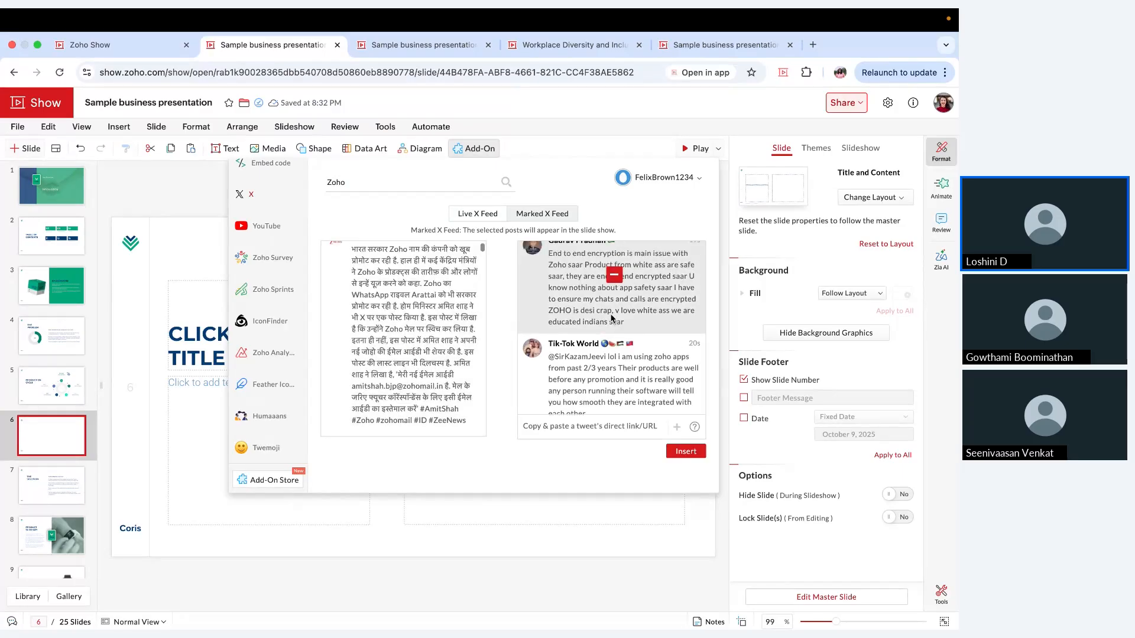
scroll(612, 319, up, 1)
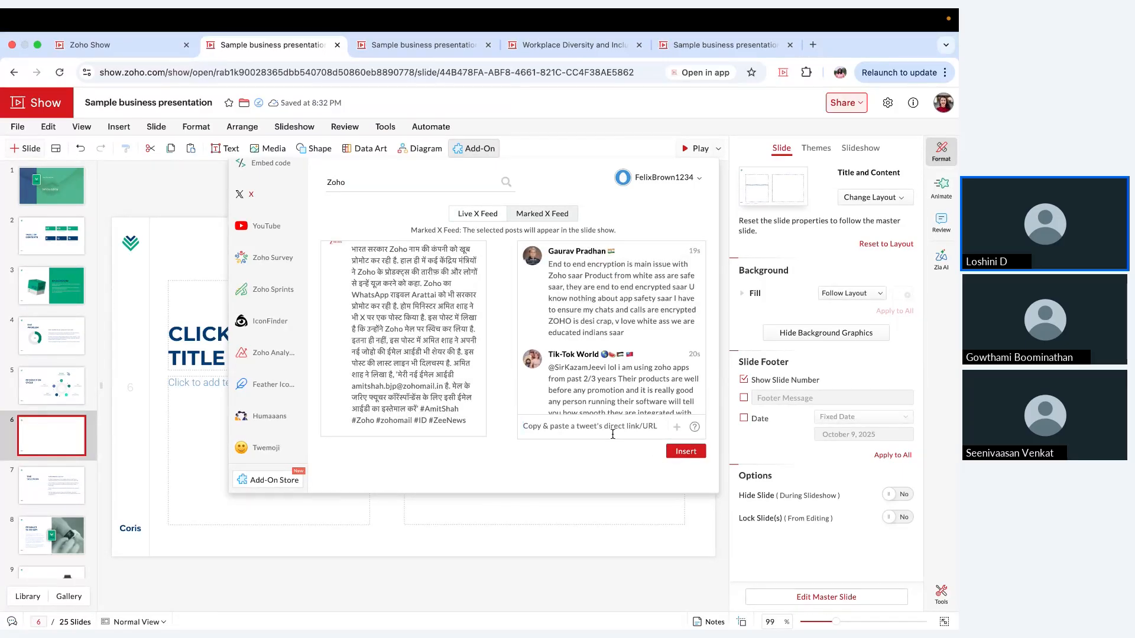
click(626, 431)
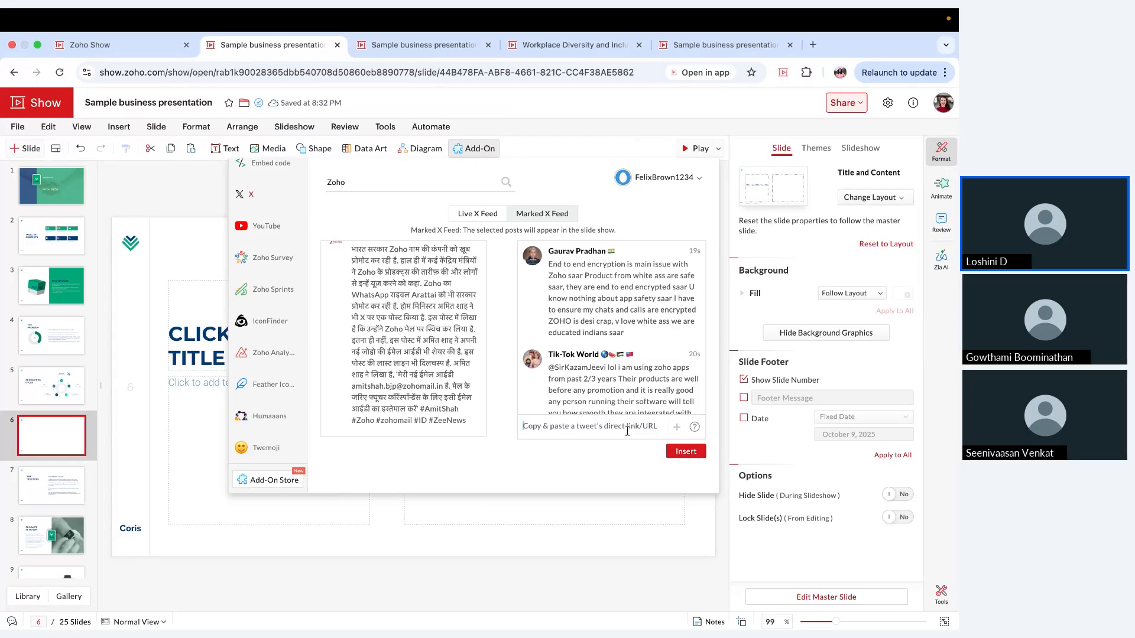
click(686, 452)
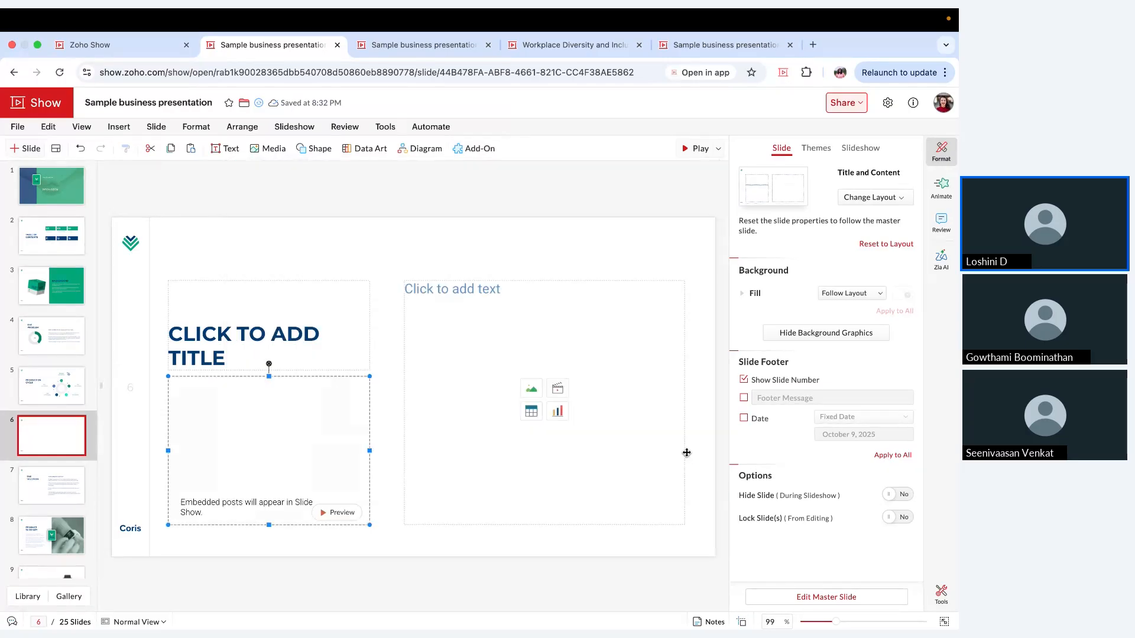
Step: Enlarge the embedded X feed, move it toward the slide's center, and preview the slide in the slide show
drag(374, 375, 476, 317)
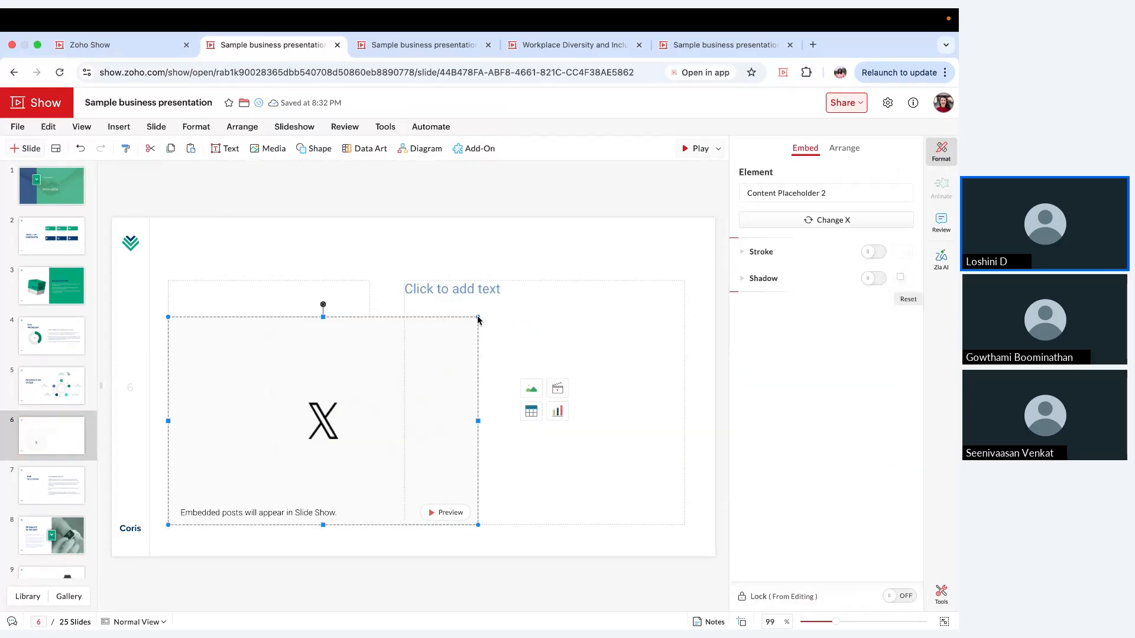
drag(423, 373, 509, 357)
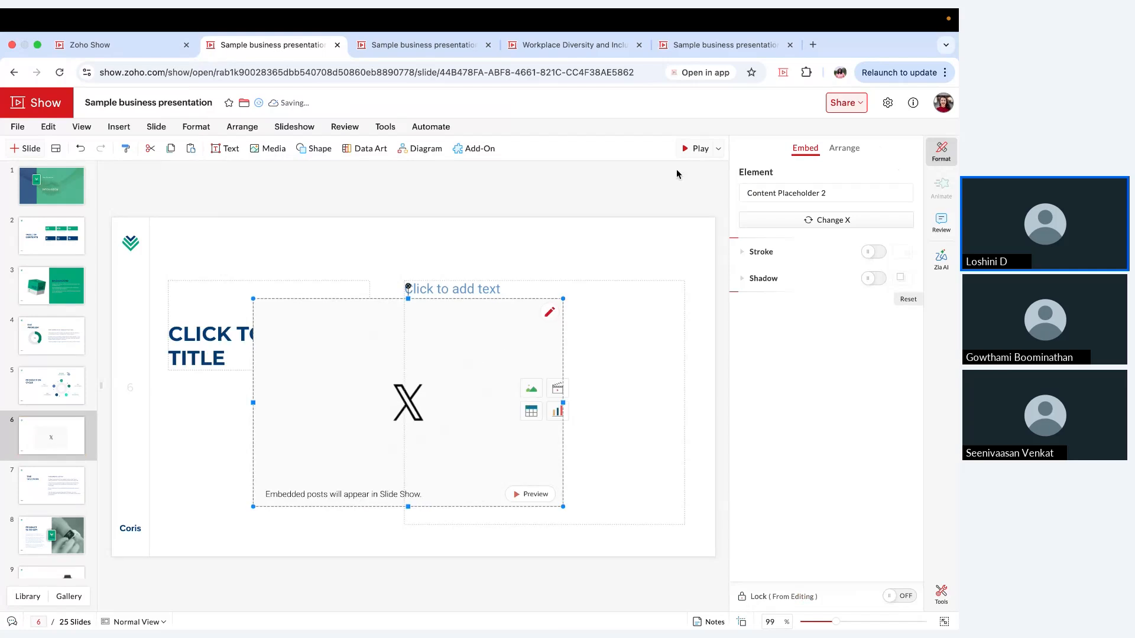
click(702, 148)
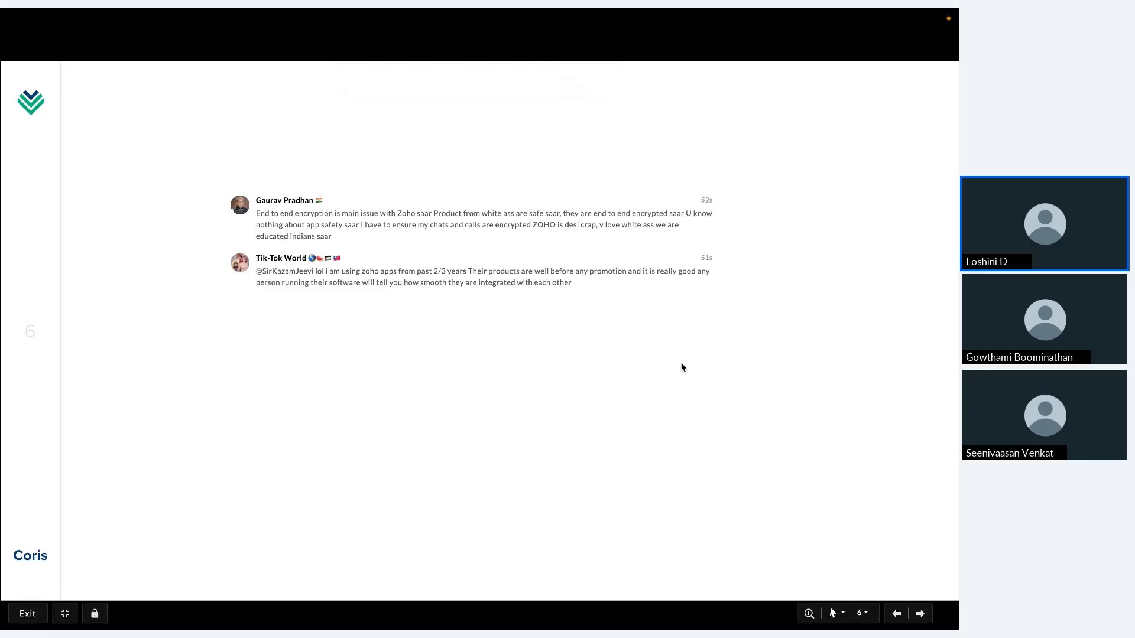
key(Escape)
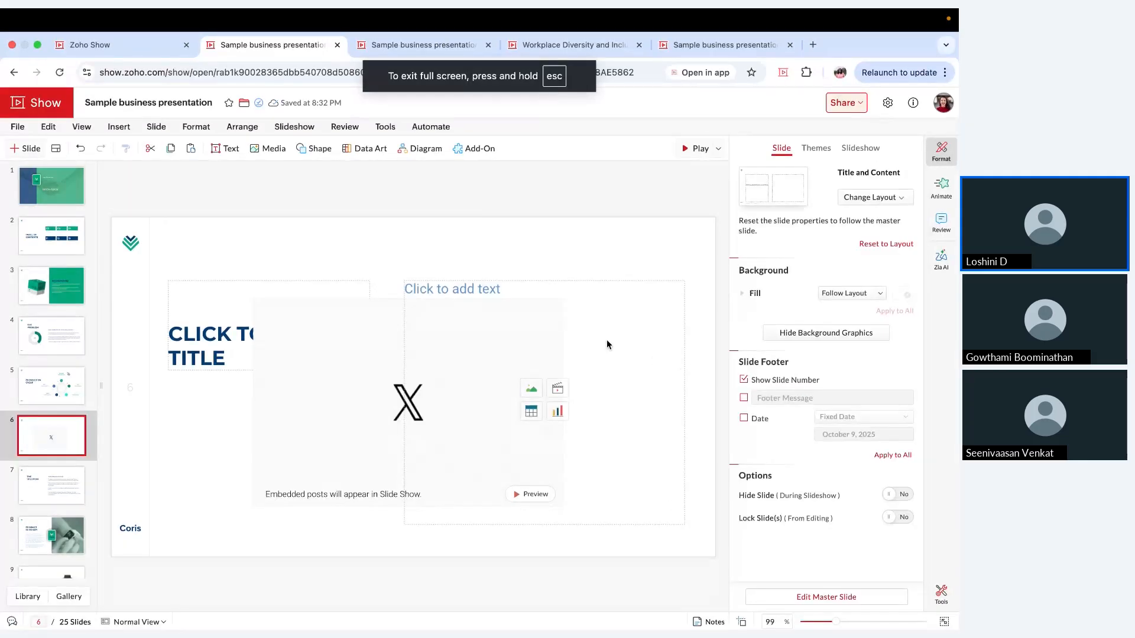
Step: Browse the YouTube add-on's videos for Sample business presentation and look over the list of other add-ons
click(478, 150)
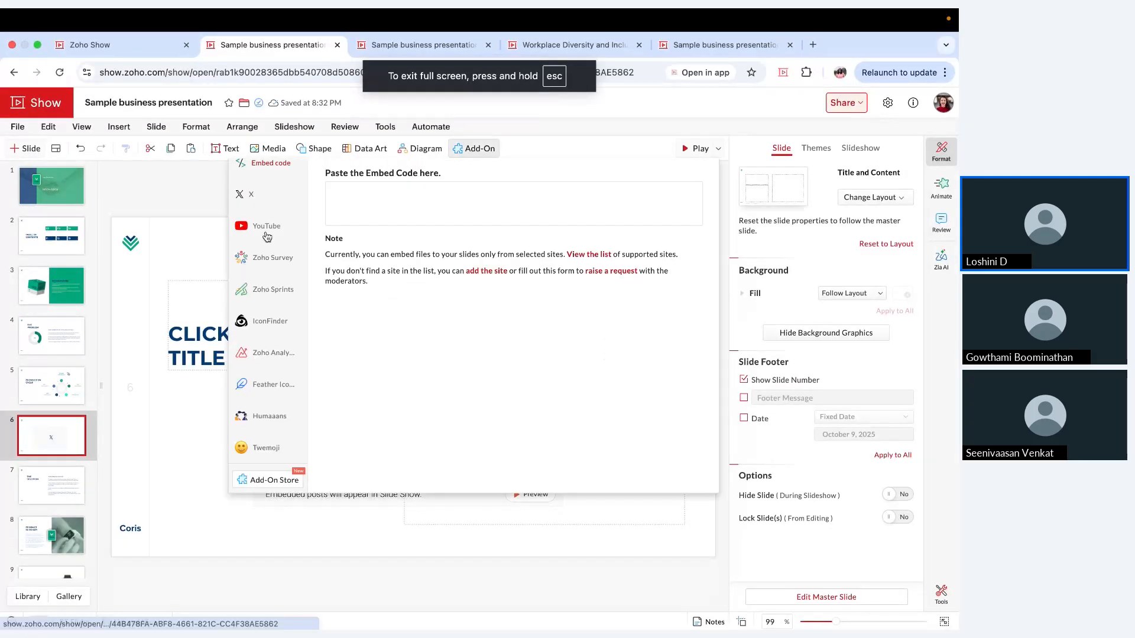
click(277, 234)
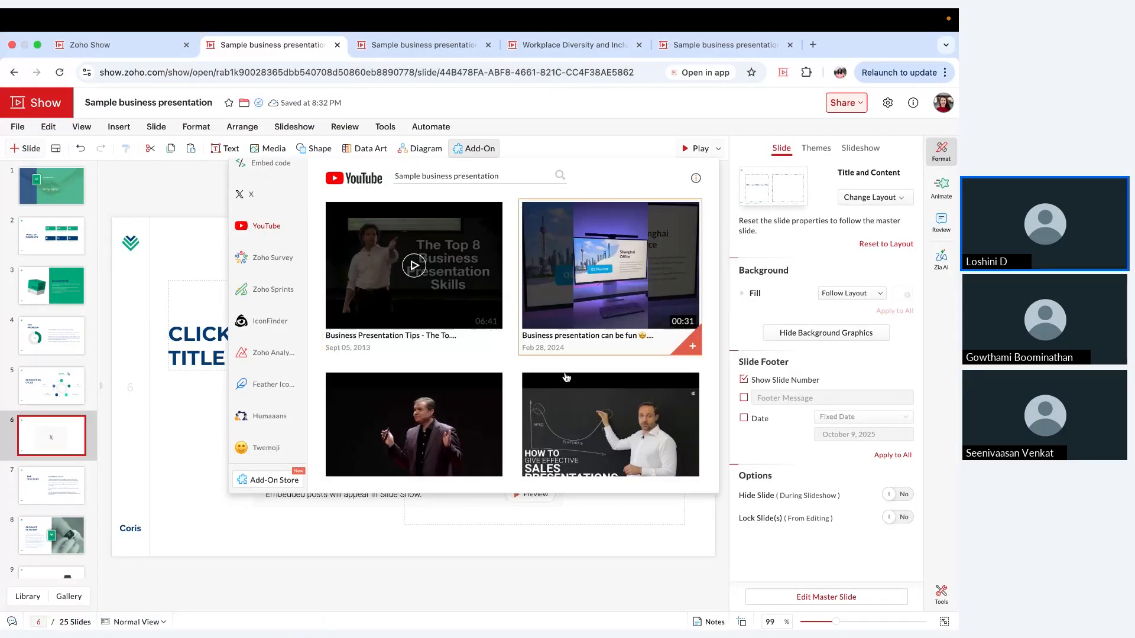
scroll(585, 389, down, 2)
scroll(585, 389, down, 4)
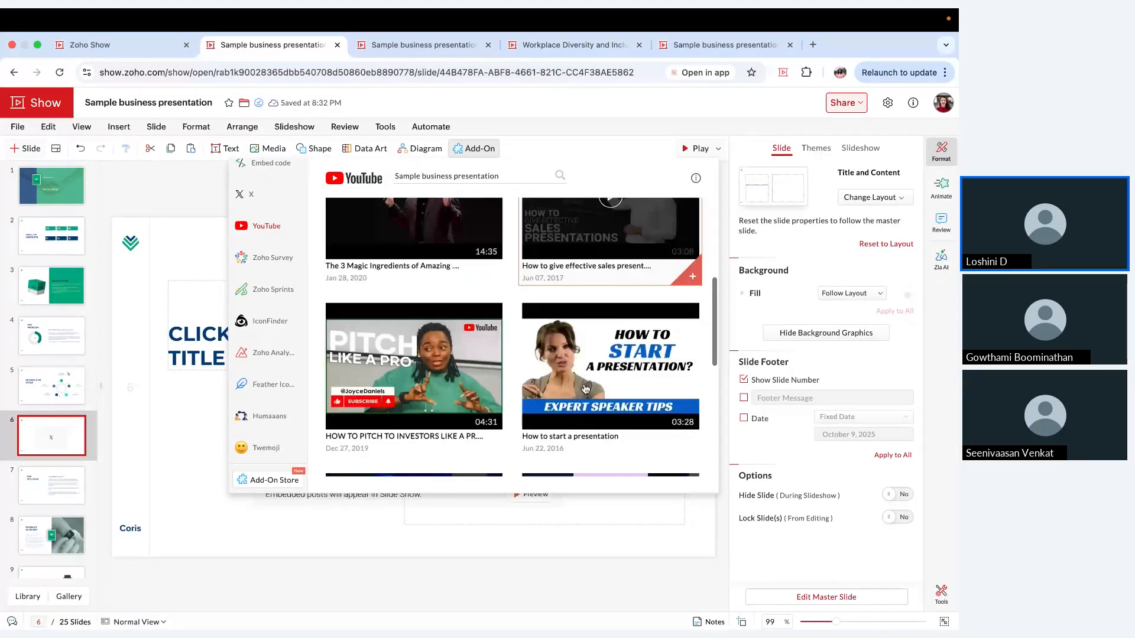
scroll(585, 388, down, 2)
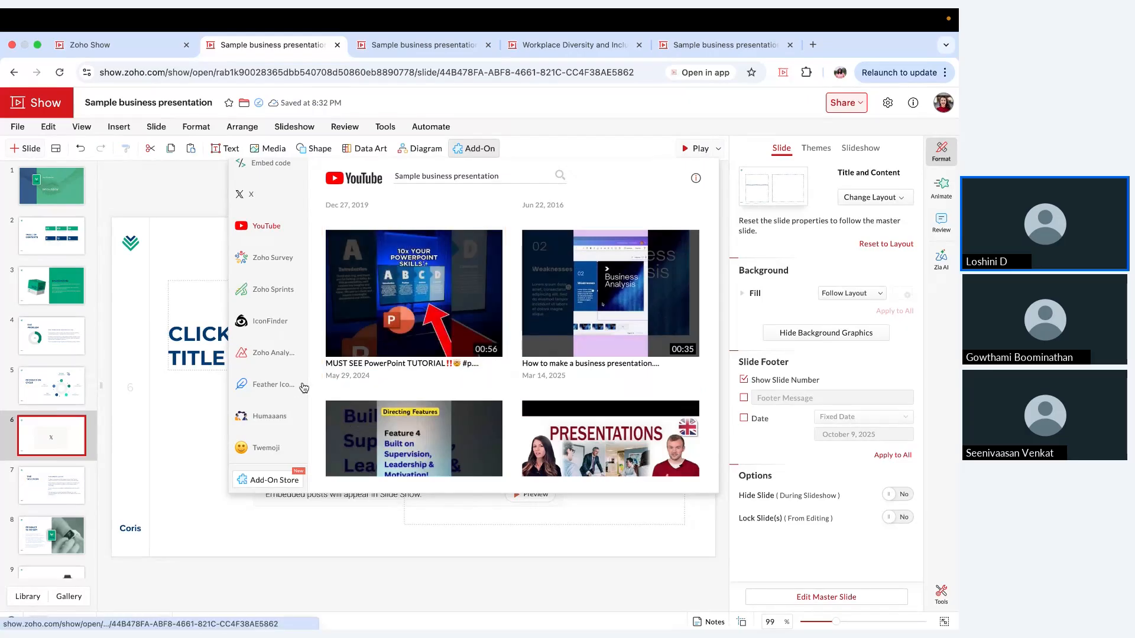
click(177, 477)
click(176, 480)
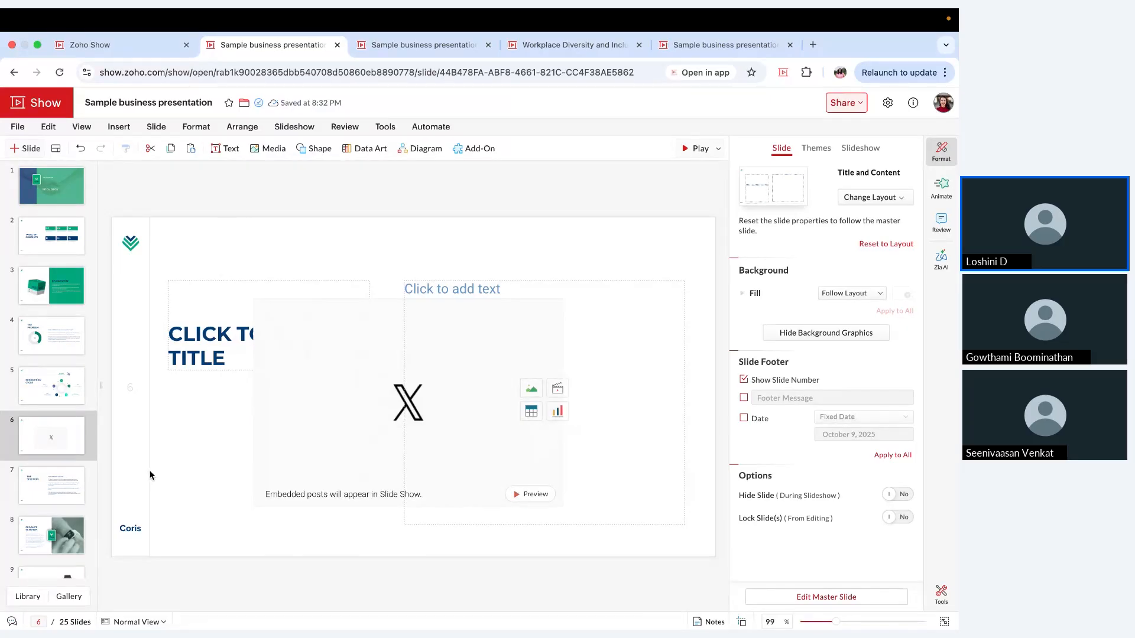
click(473, 148)
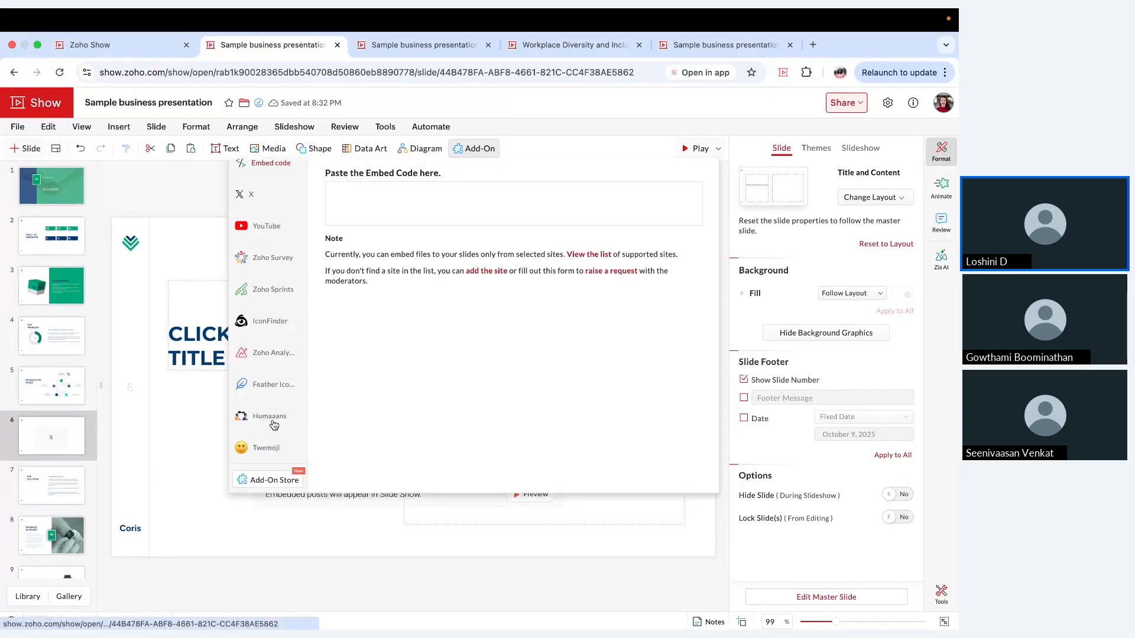
click(186, 449)
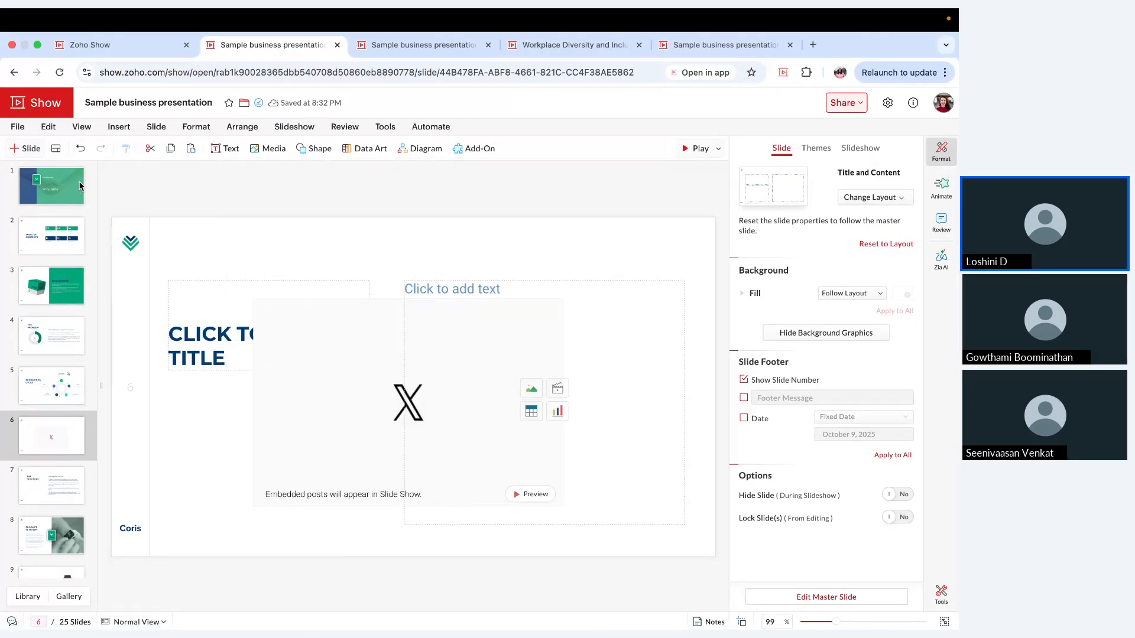
Step: Add another Title and Content slide after the X feed slide and select its large content placeholder
click(55, 148)
scroll(120, 348, down, 4)
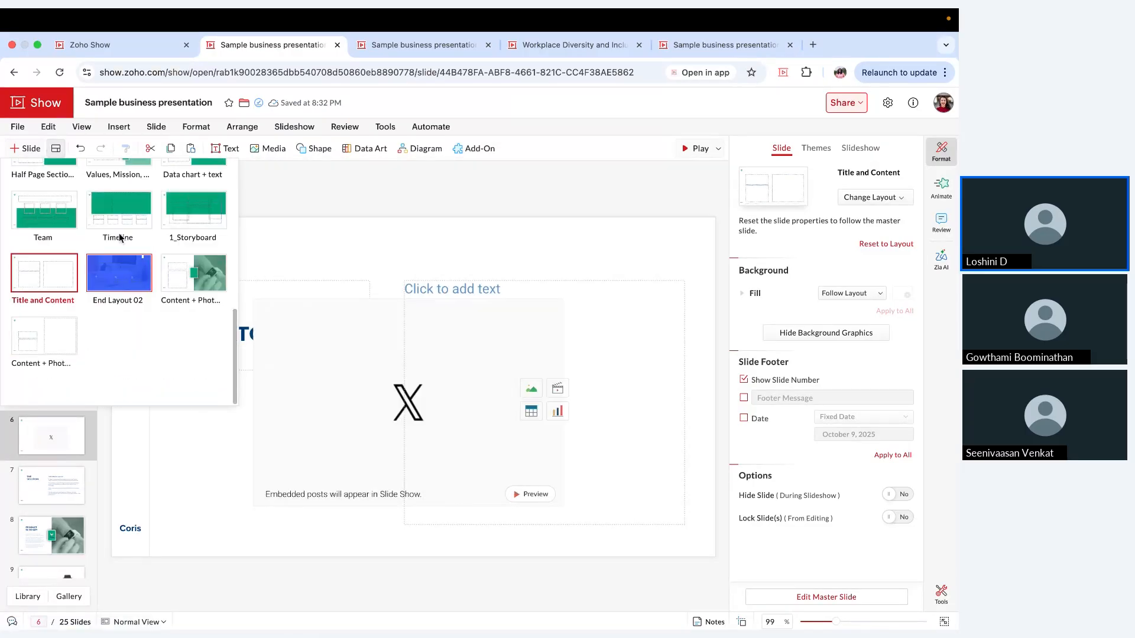
click(69, 267)
click(500, 289)
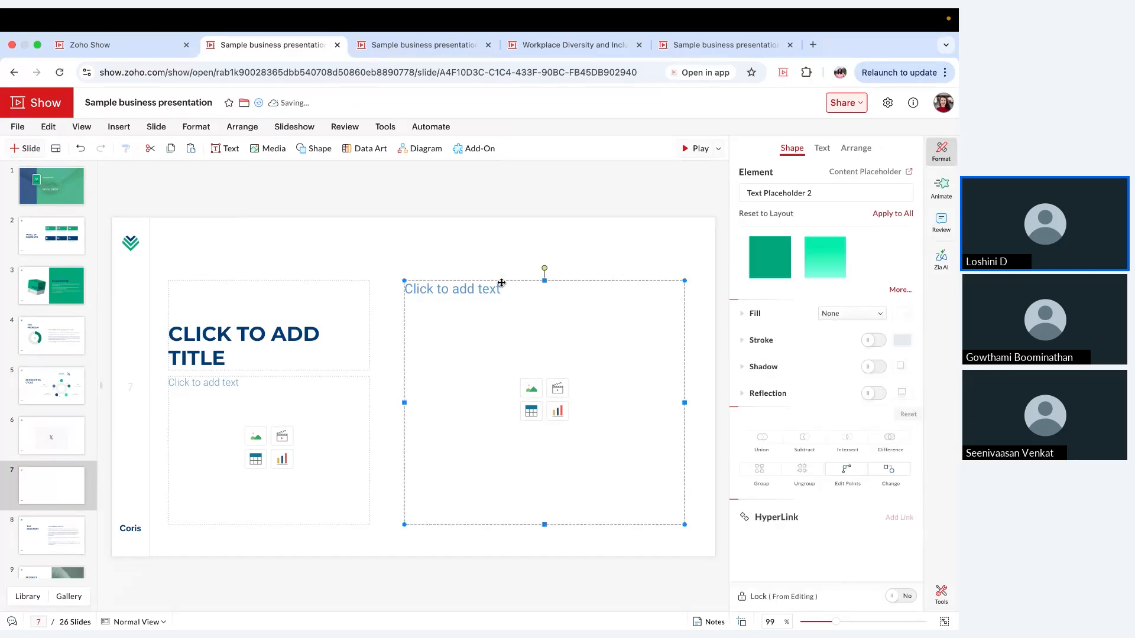
Step: Delete the large content placeholder and the smaller content placeholder beneath the title on slide 7
key(Delete)
click(304, 383)
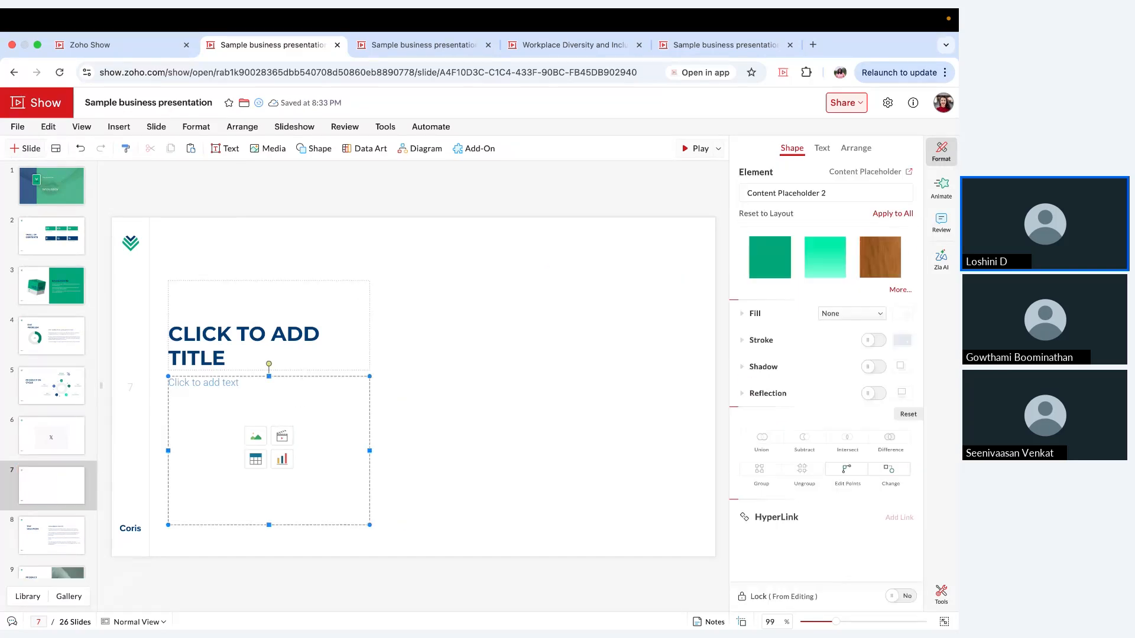
key(Delete)
Step: Enter "WE ARE HERE TO WIN!" as the title of slide 7
click(302, 329)
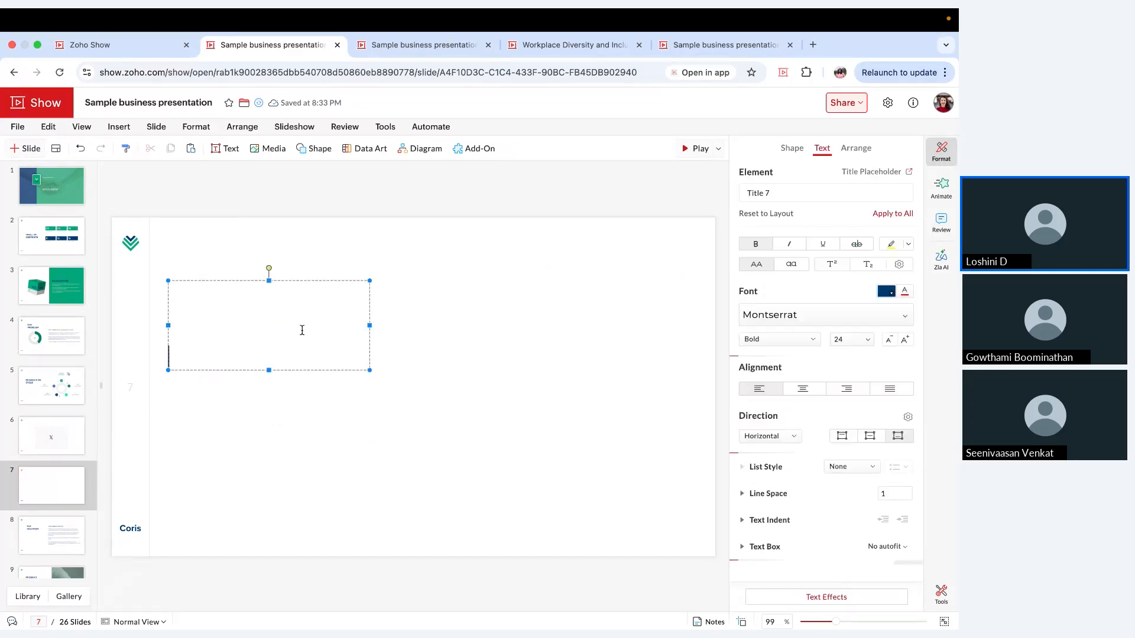
text(WE A)
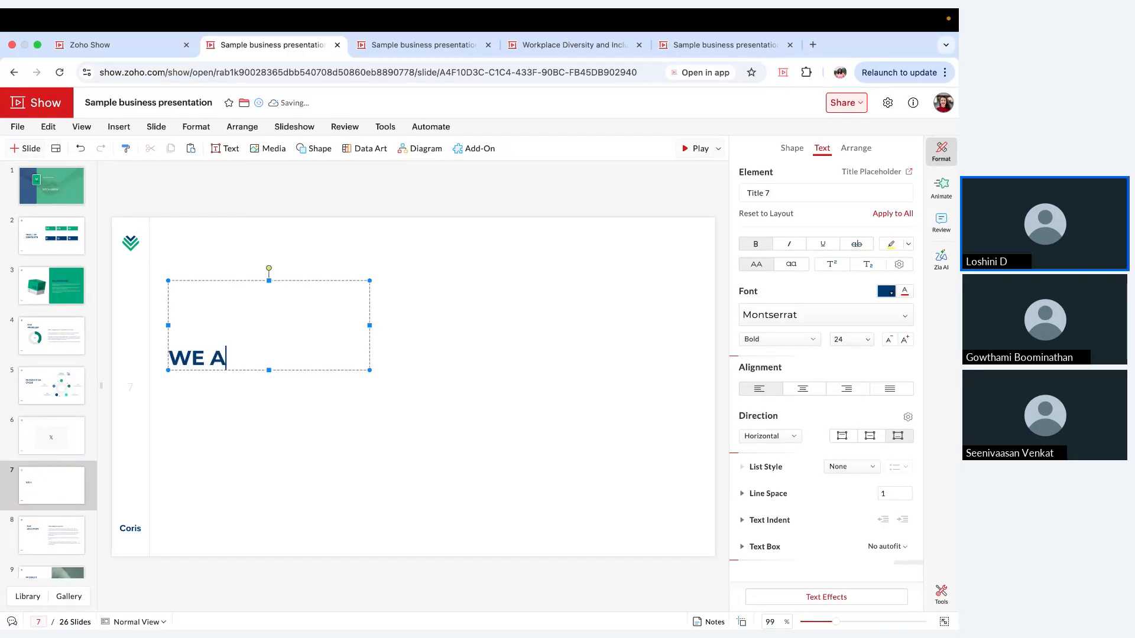
text(RE HERE )
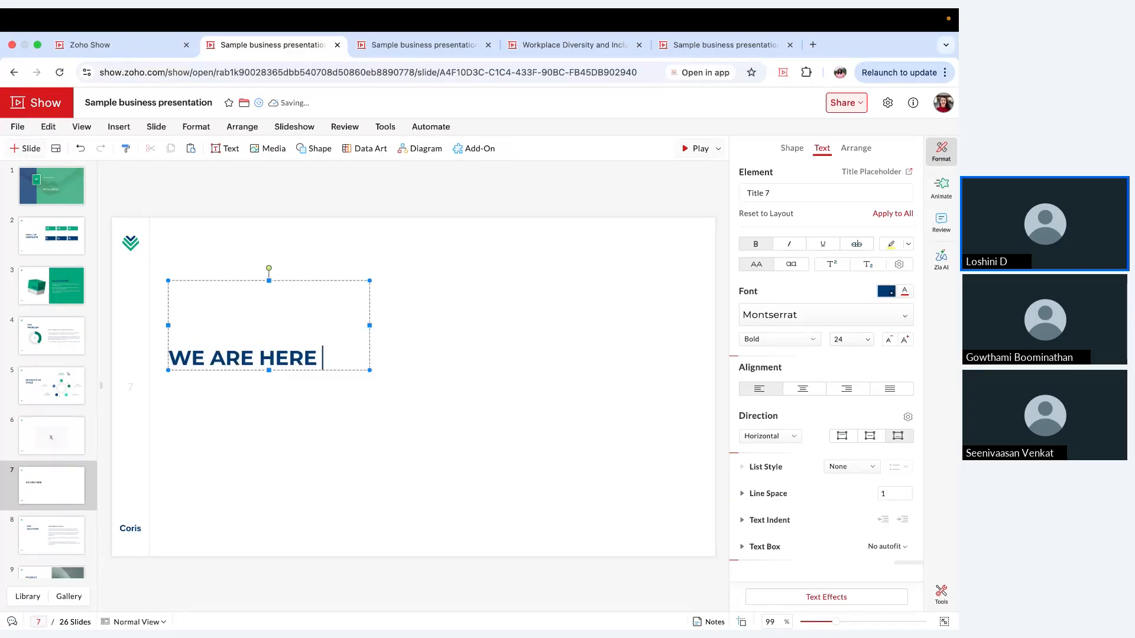
text(TO WIN)
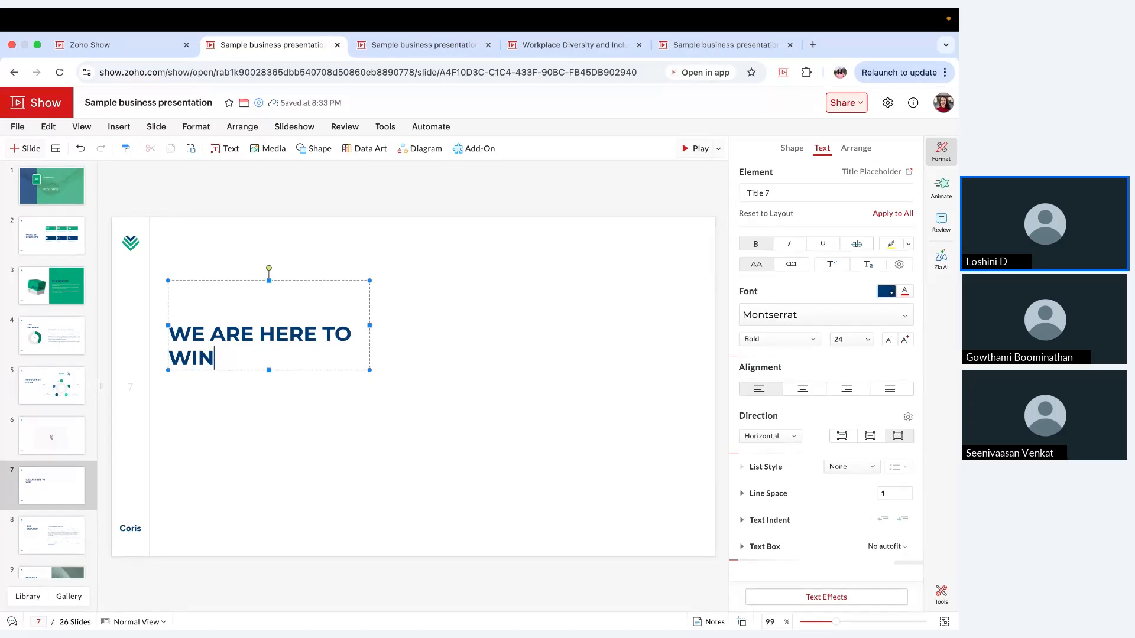
text(!)
Step: Increase the whole title's font size to 36 and widen its text box toward the slide's middle
key(ctrl+a)
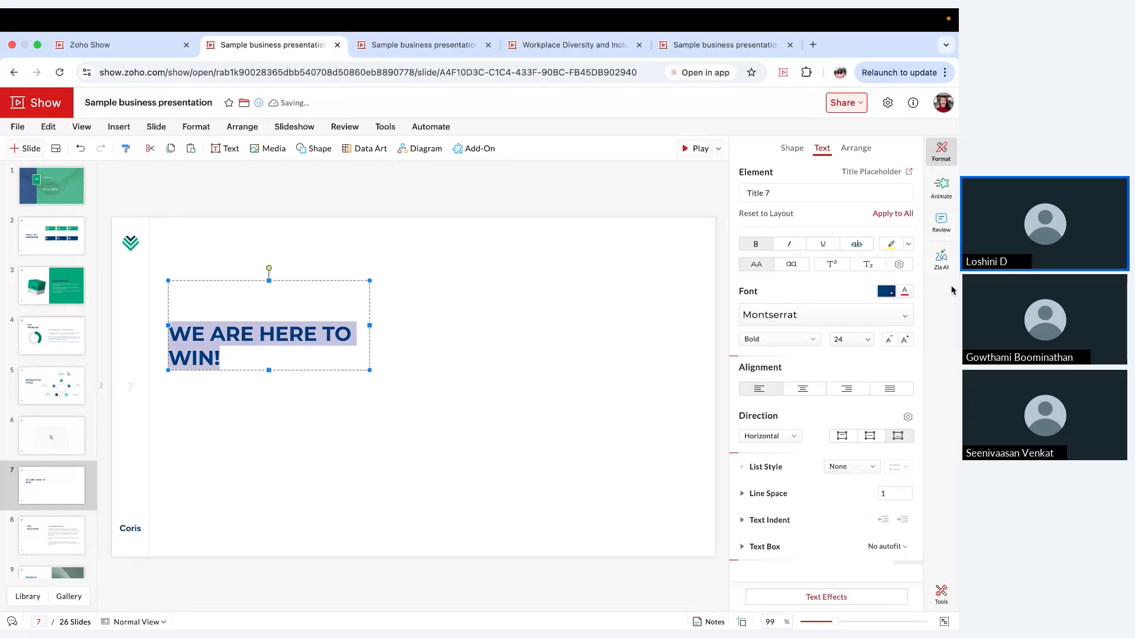
click(905, 340)
click(905, 341)
click(906, 341)
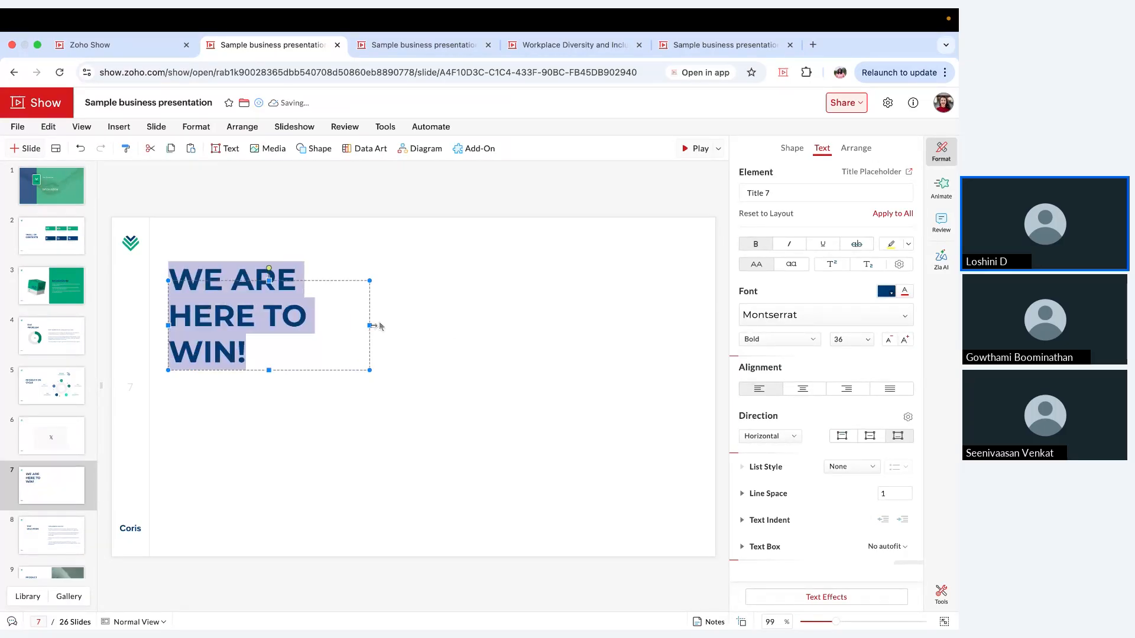
drag(372, 325, 452, 325)
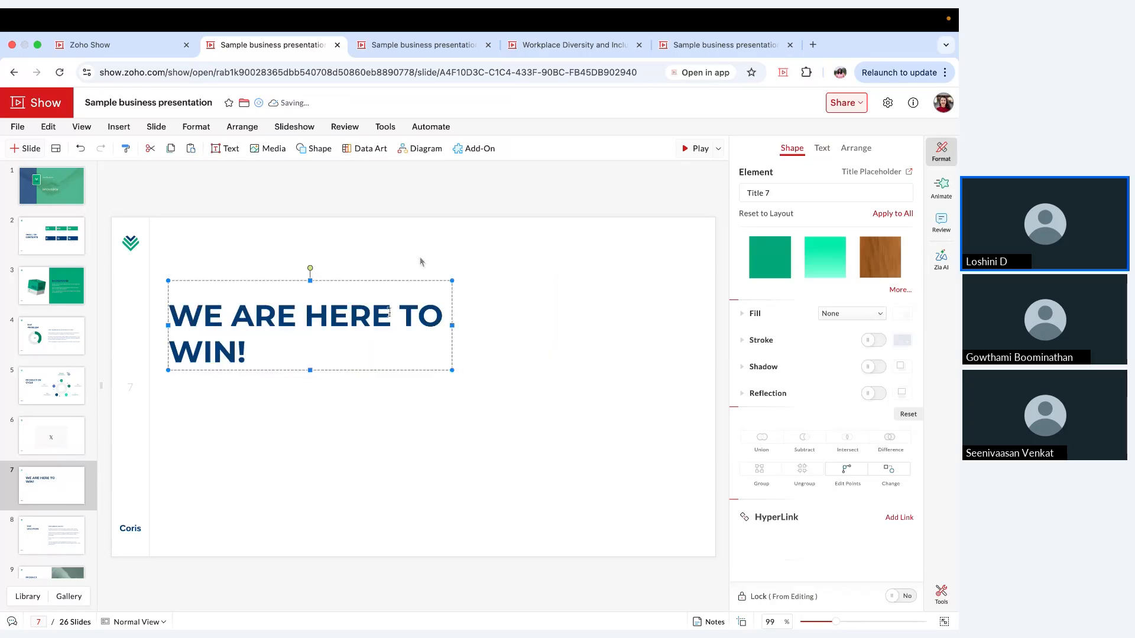
Step: Insert the "Girl sitting on ball" illustration from the Humaaans add-on into slide 7
click(464, 157)
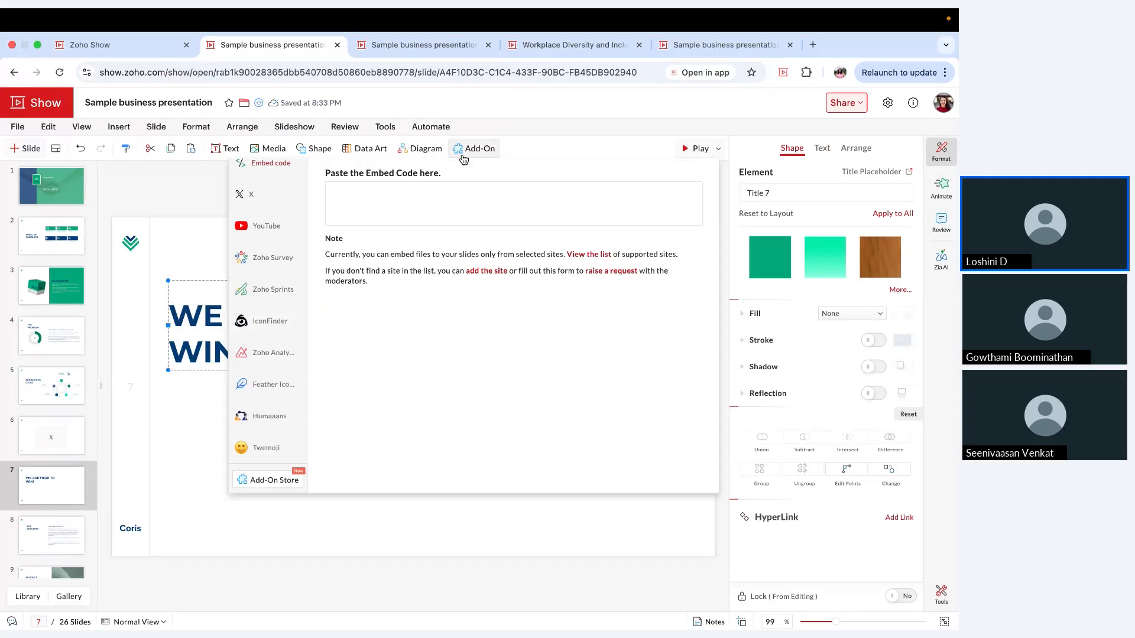
click(269, 416)
scroll(473, 358, down, 3)
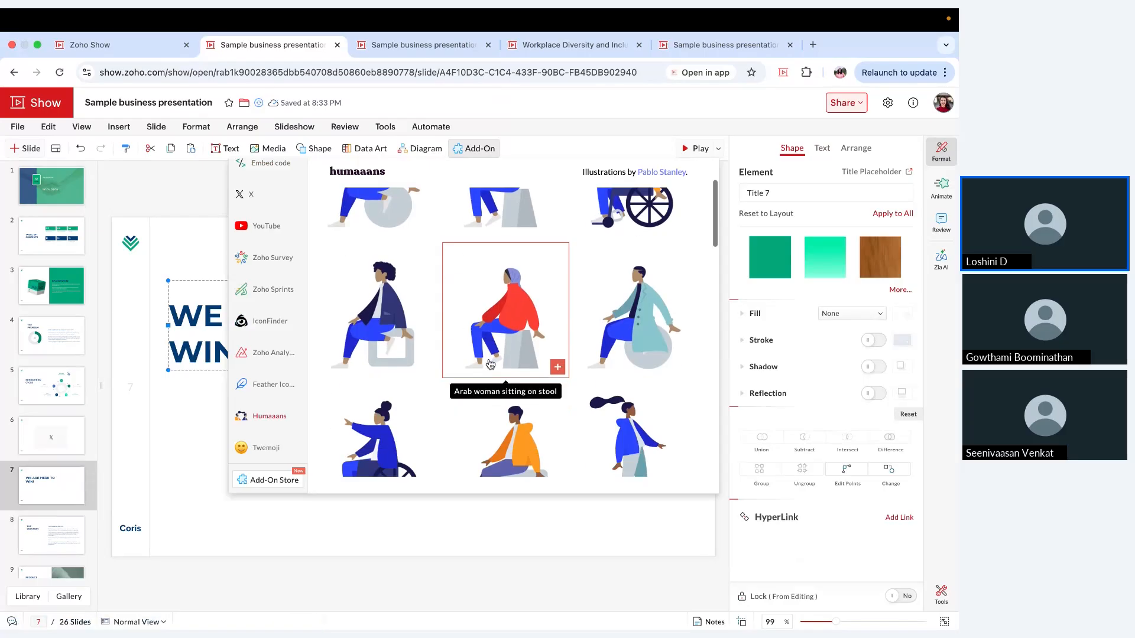
scroll(490, 364, down, 4)
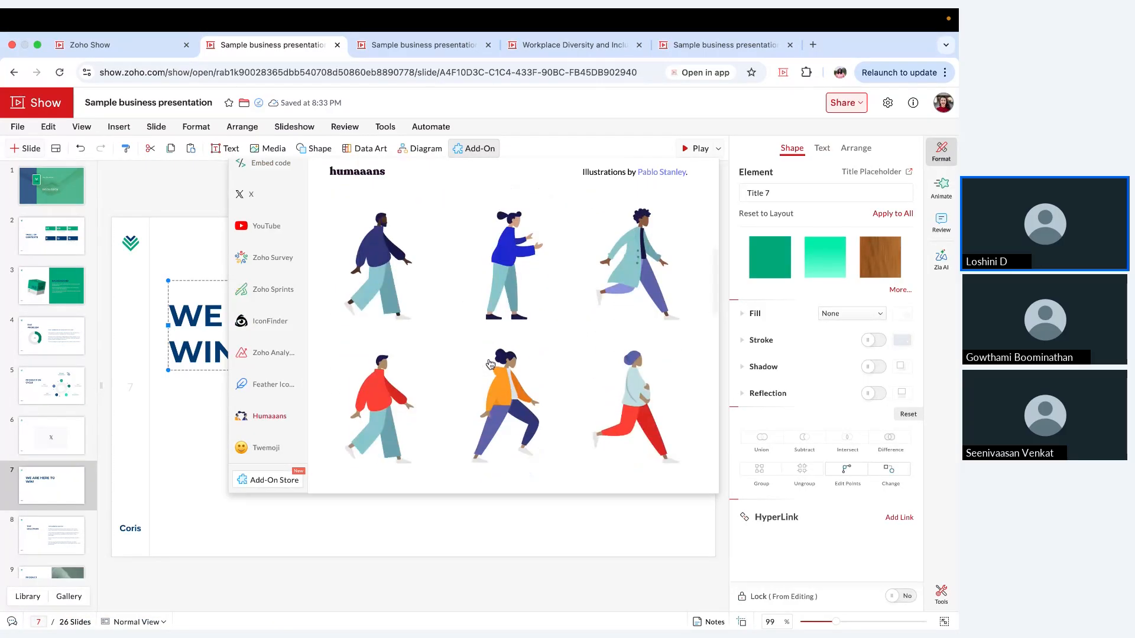
scroll(490, 364, up, 4)
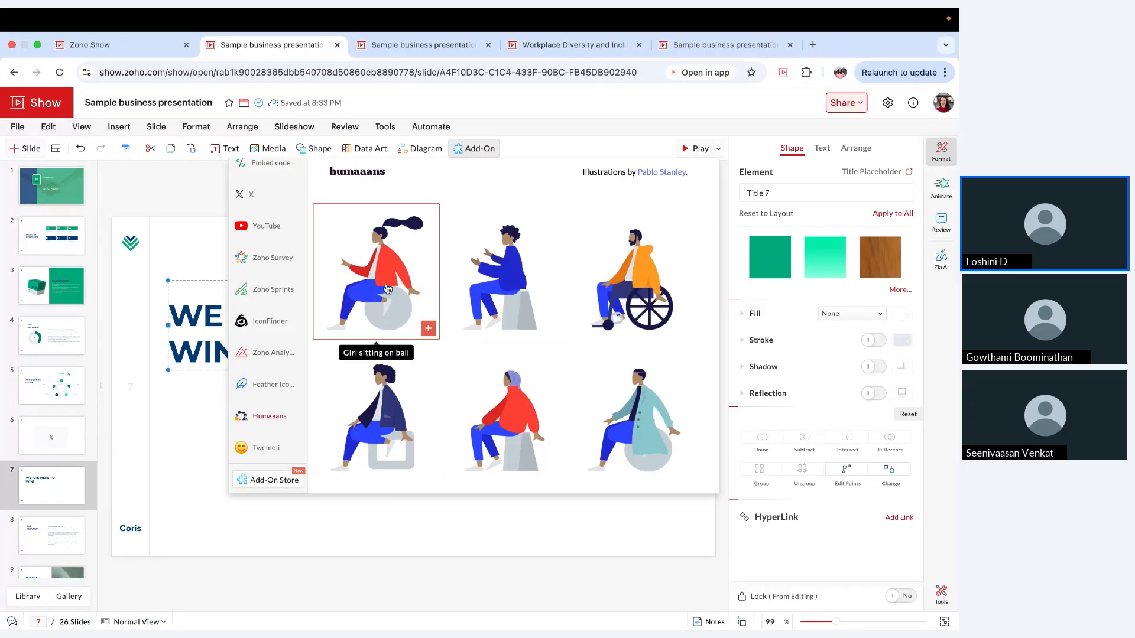
click(390, 288)
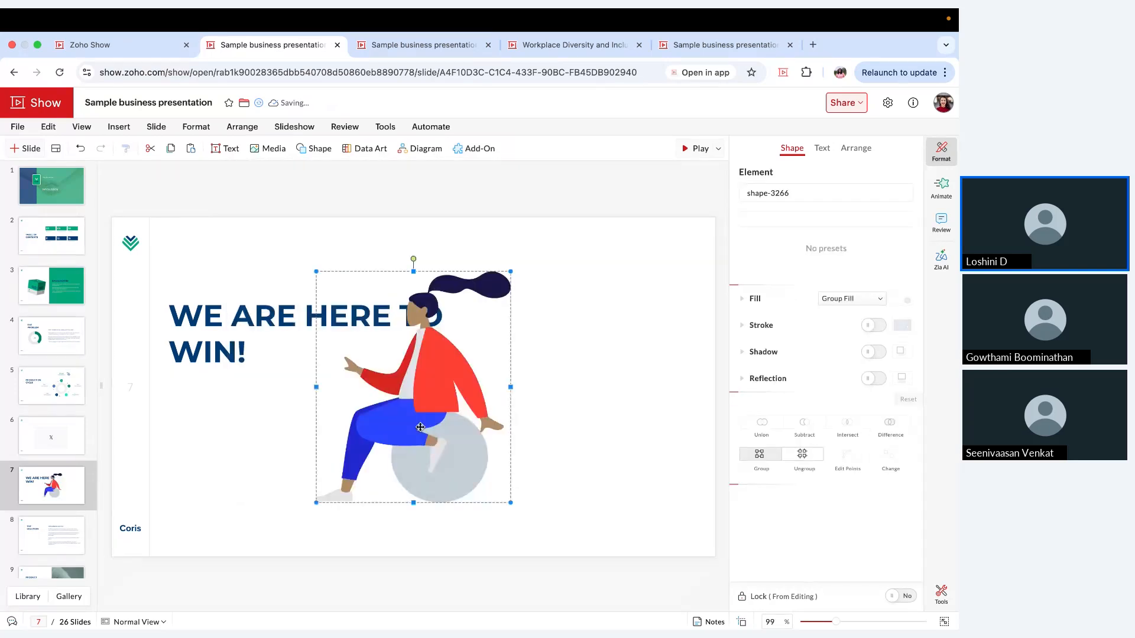
Step: Move the sitting girl illustration to the slide's right side and enlarge it until its legs extend below the slide's lower edge
drag(420, 427, 615, 448)
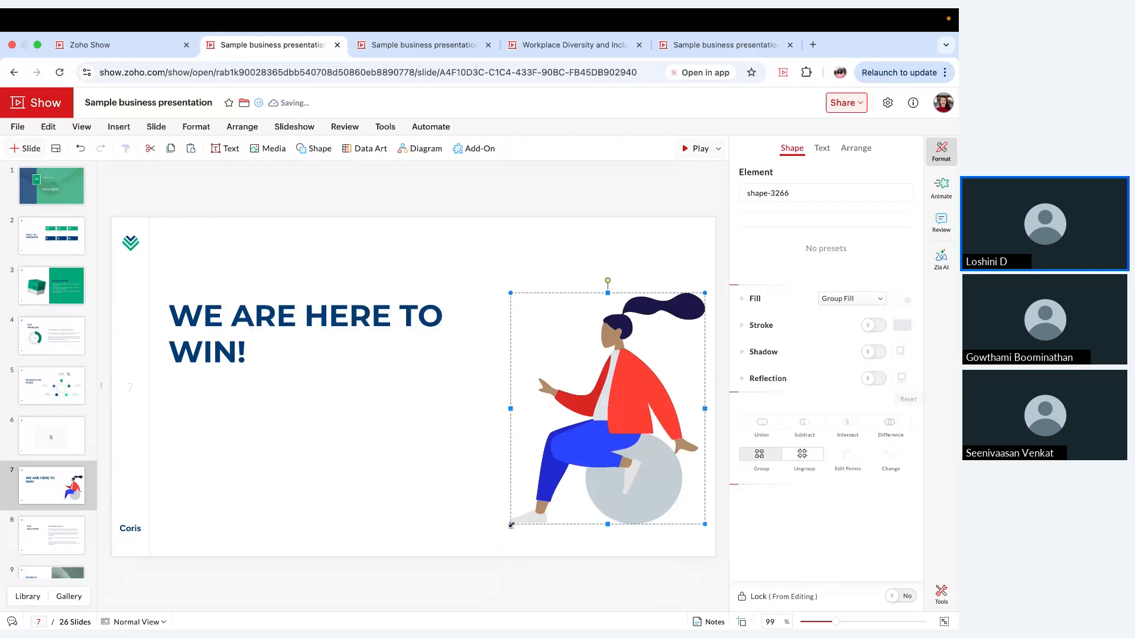
drag(512, 524, 365, 609)
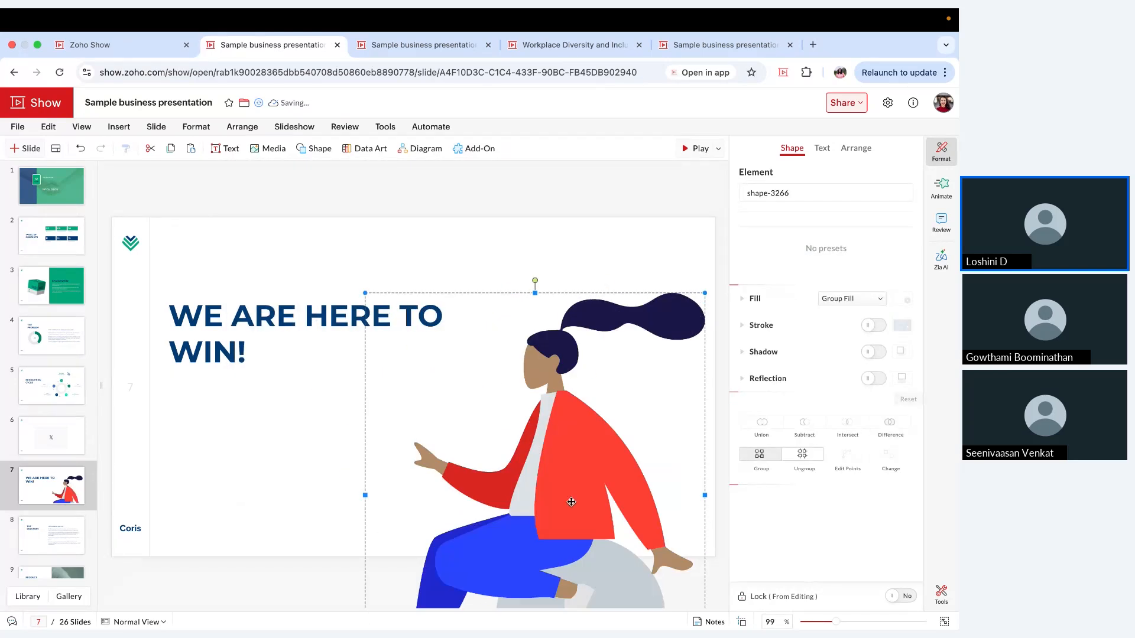
drag(571, 502, 556, 489)
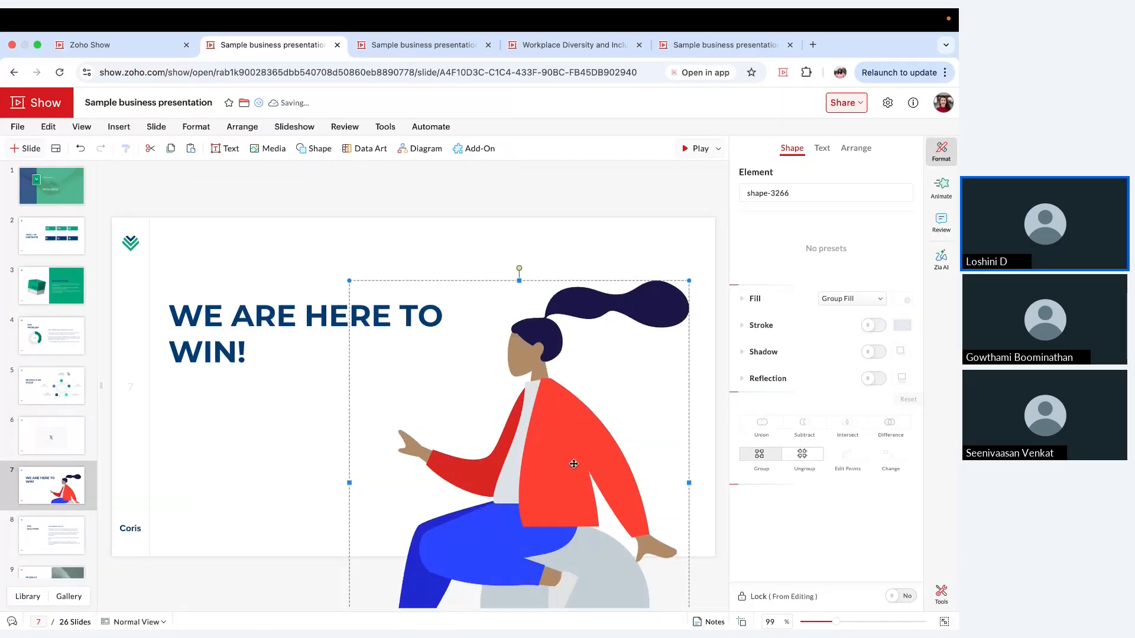
drag(562, 434, 562, 409)
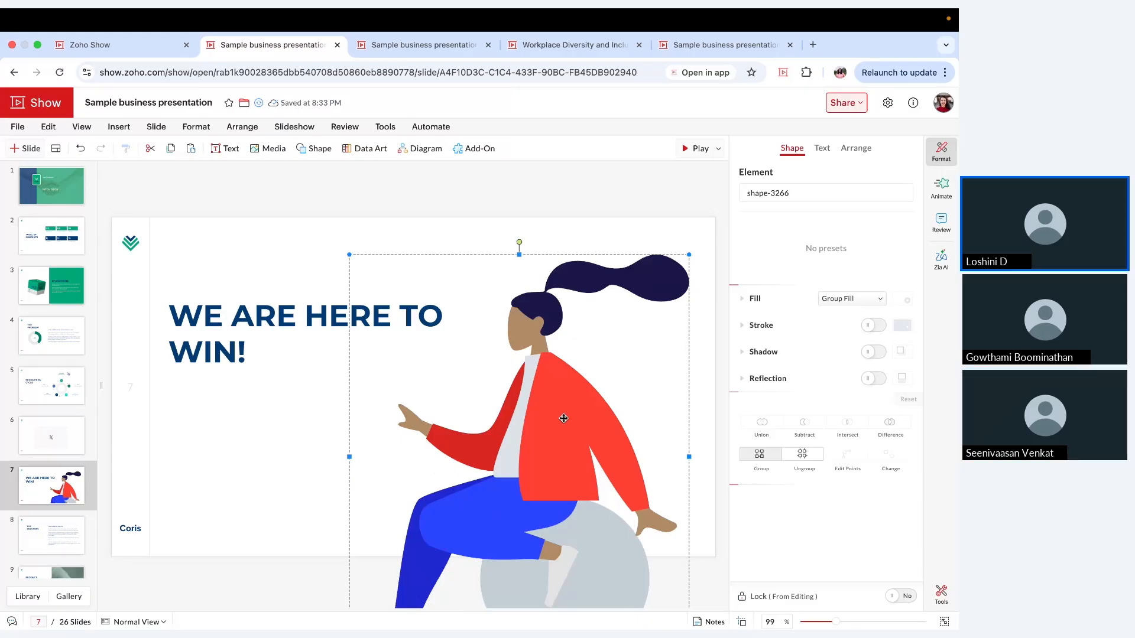
Step: Recolor both red parts of the girl's jacket, the body and the outstretched sleeve, with the dark green theme color
click(564, 419)
click(902, 299)
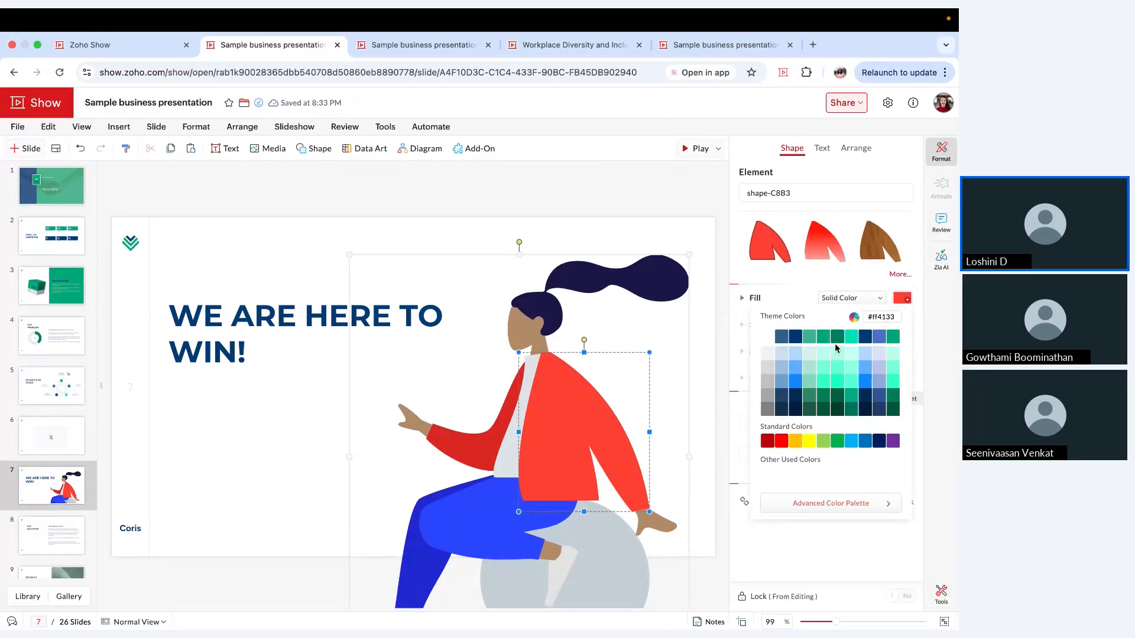
click(838, 339)
click(482, 444)
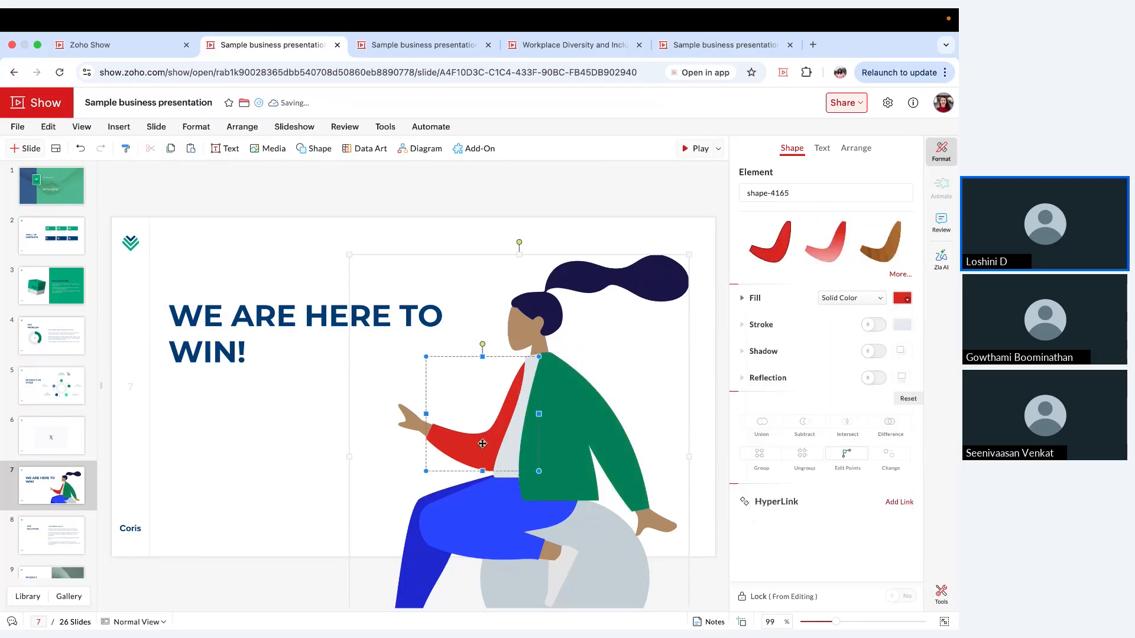
click(902, 298)
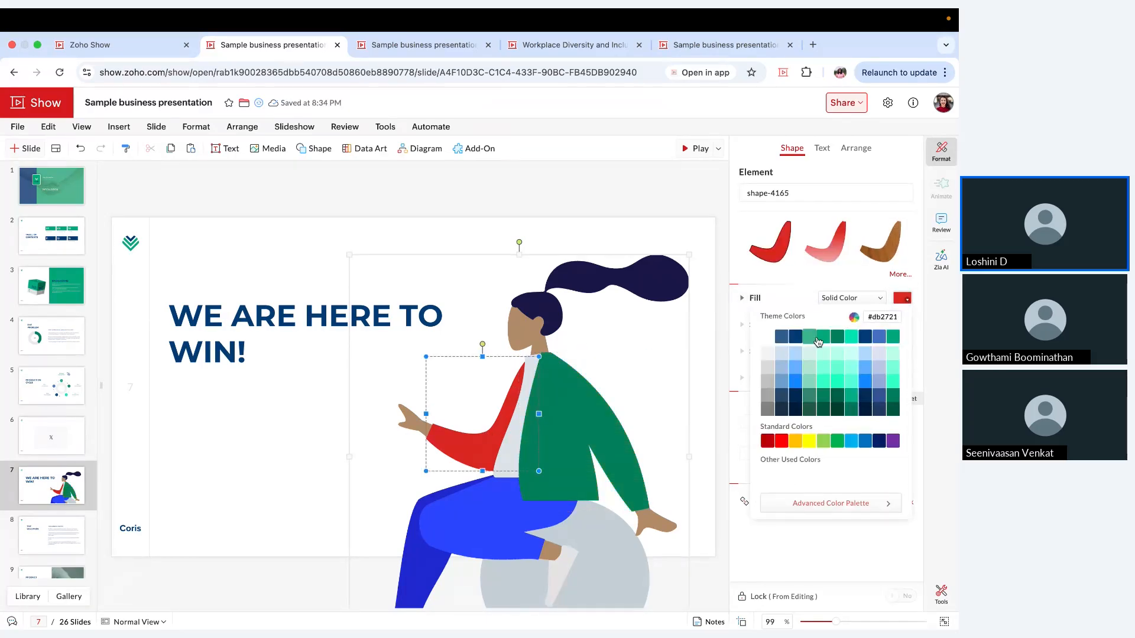
click(837, 339)
click(313, 410)
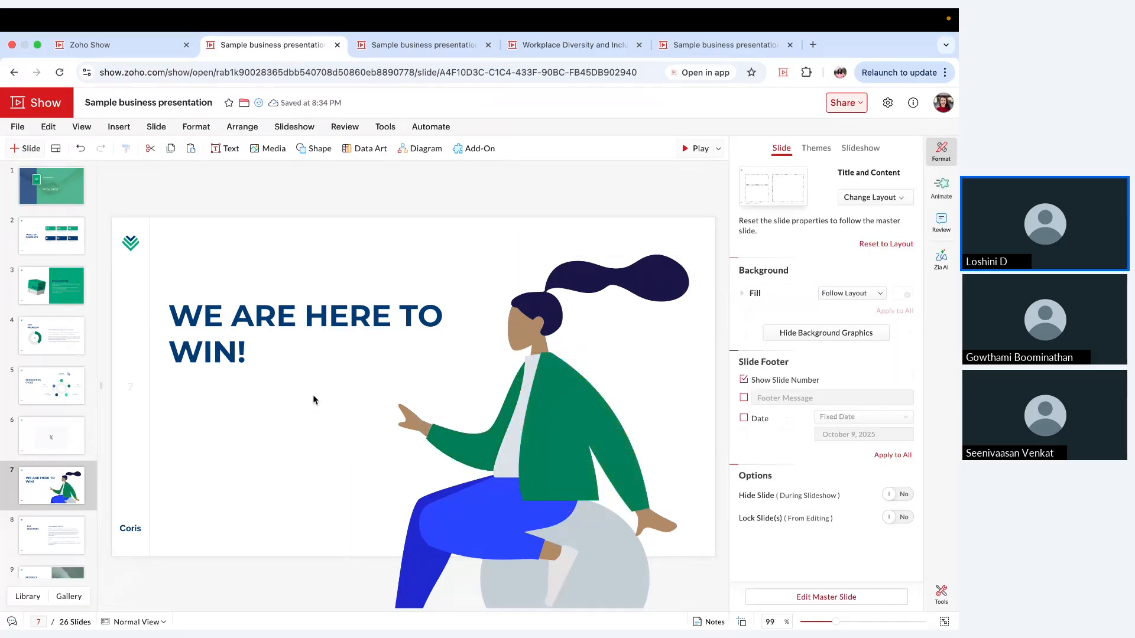
Step: Narrow the title's text box so it wraps after "HERE", and shift the title slightly right toward the illustration
click(311, 342)
drag(456, 325, 429, 325)
click(279, 443)
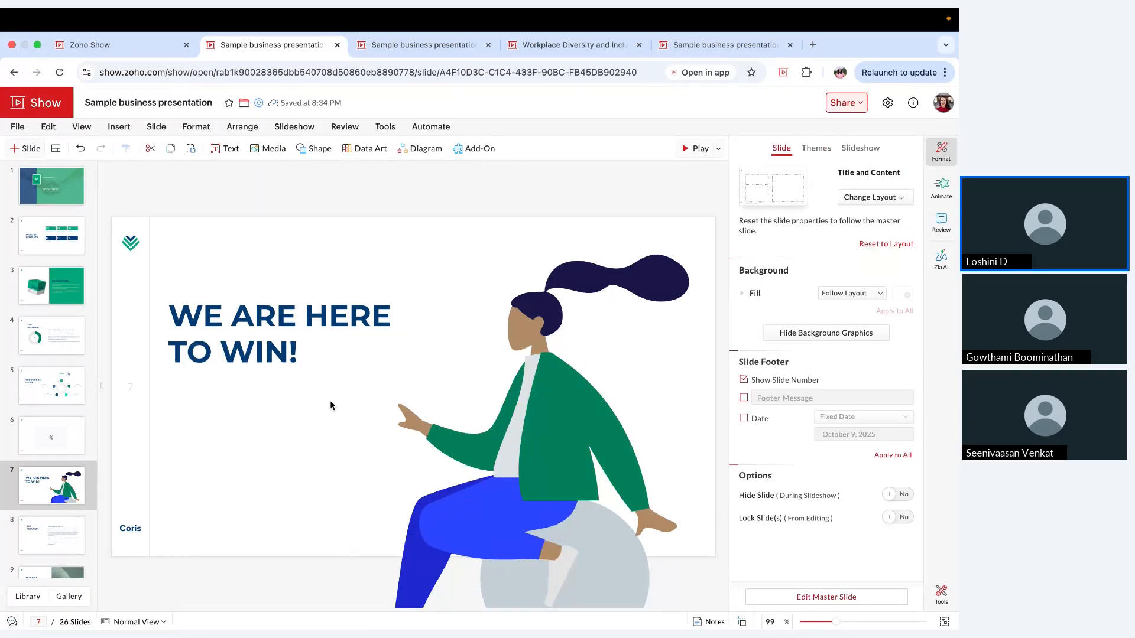
click(327, 334)
click(327, 334)
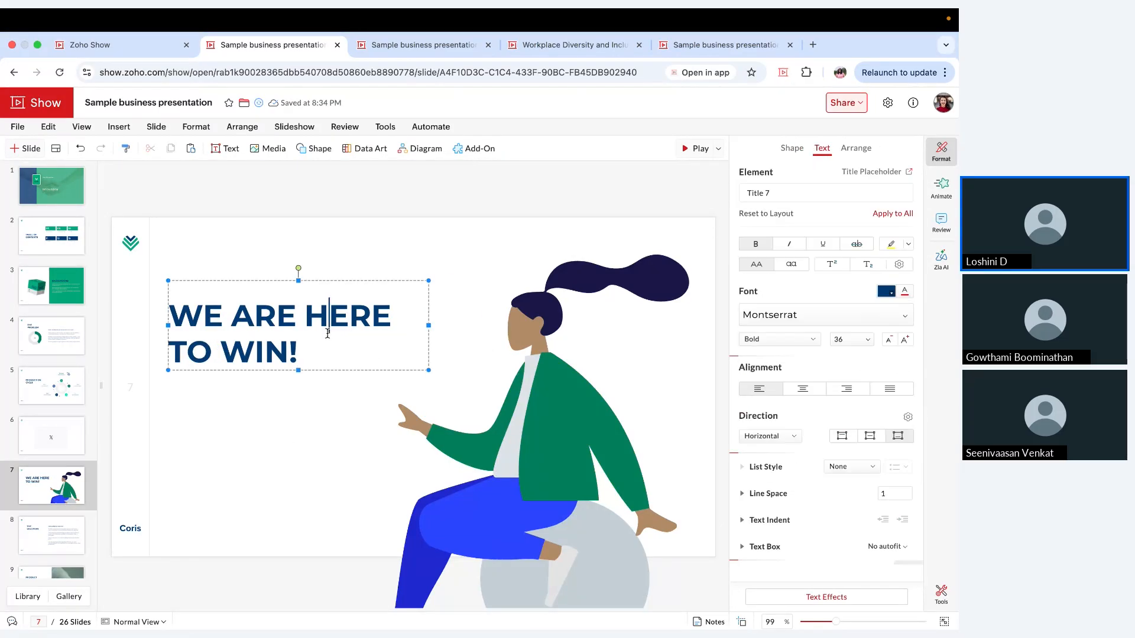
click(331, 370)
drag(331, 370, 361, 370)
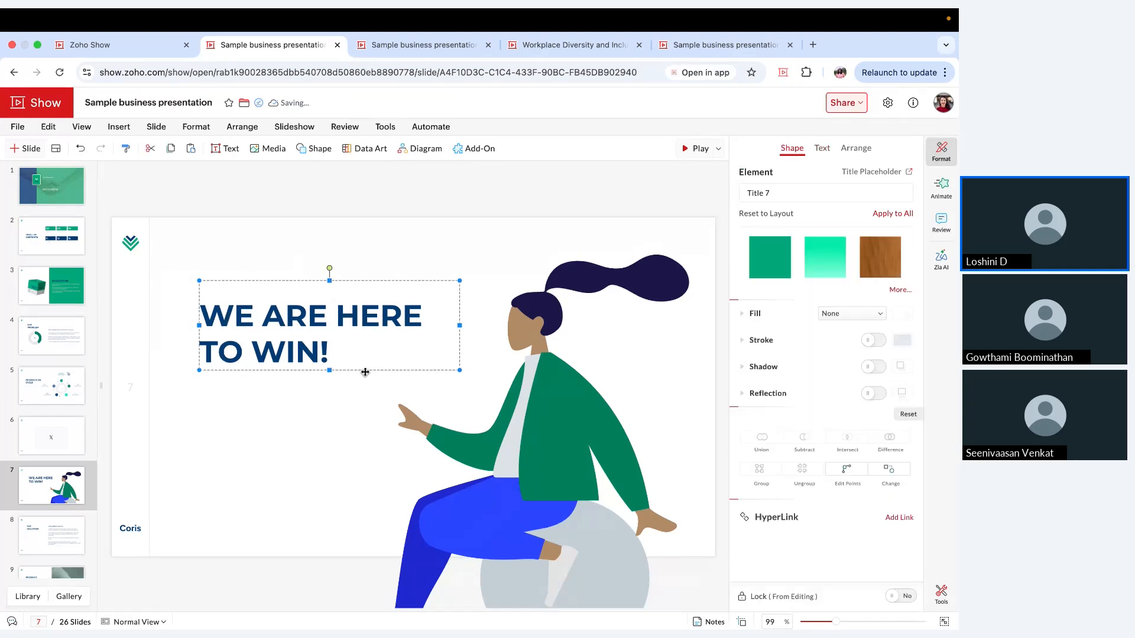
click(333, 417)
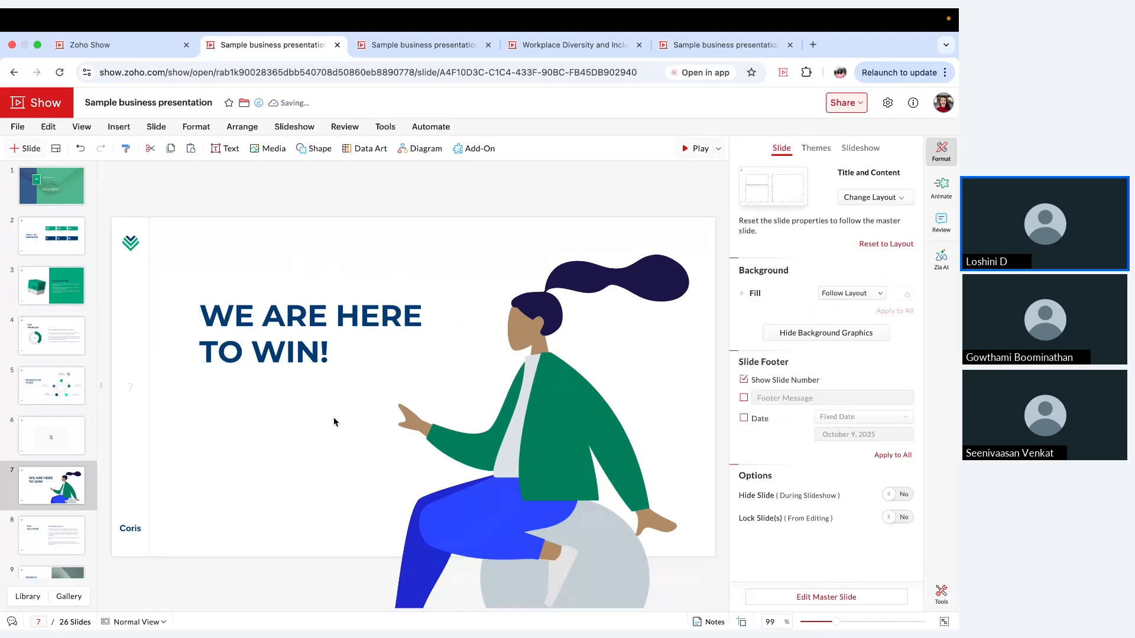
Step: View the Smileys & Emotion emojis offered by the Twemoji add-on
click(474, 149)
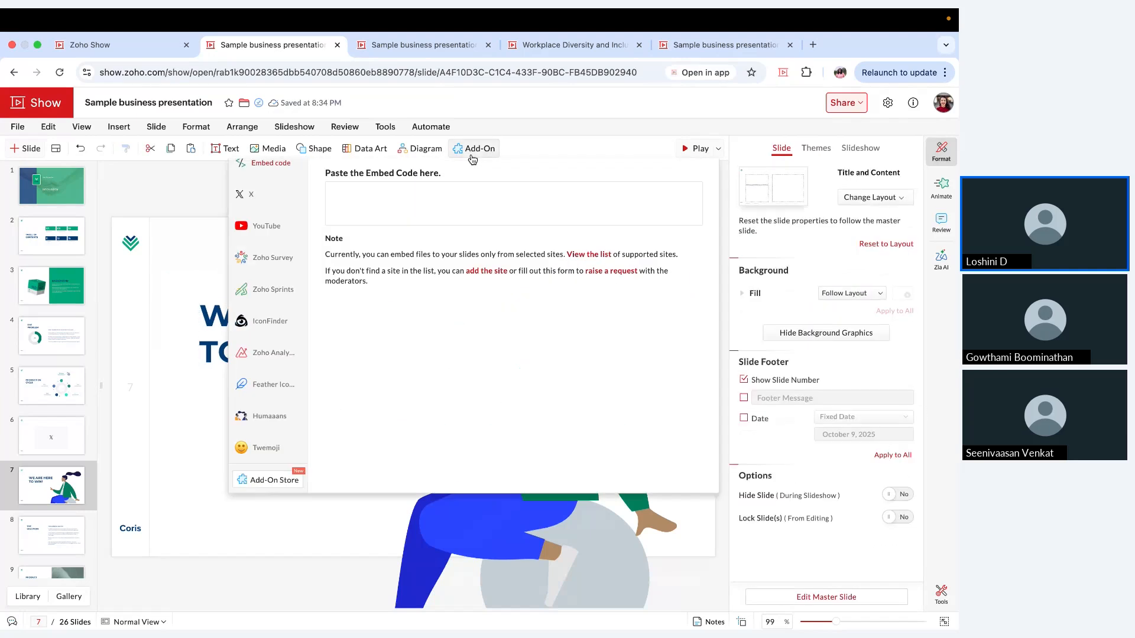
click(267, 446)
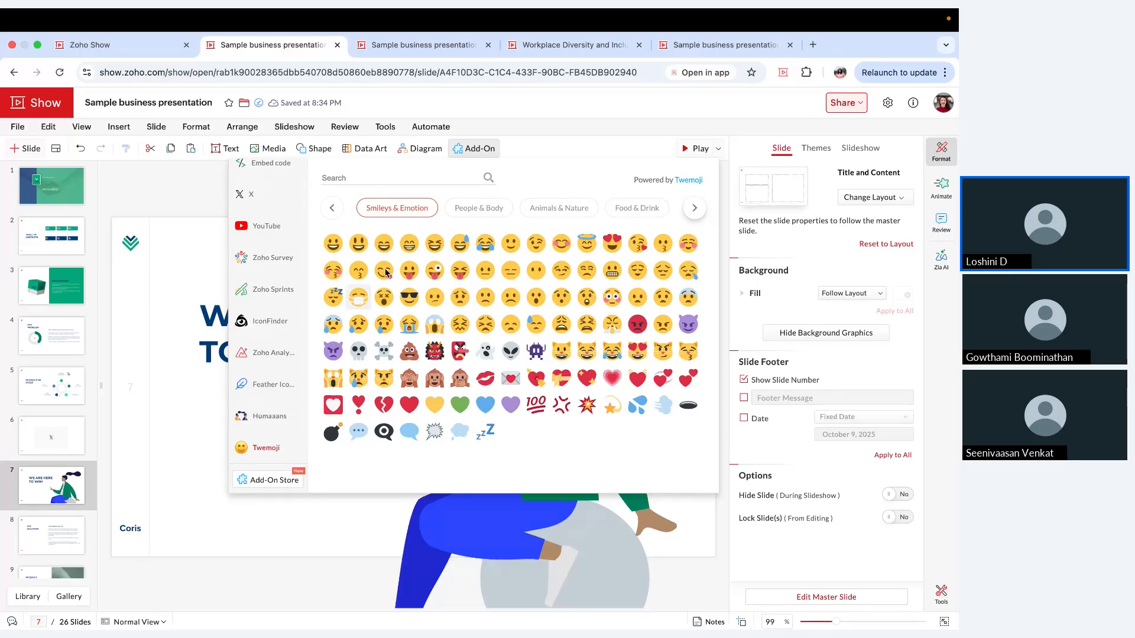
click(480, 149)
Step: Open the Sales performance workspace in the Zoho Analytics add-on
click(480, 149)
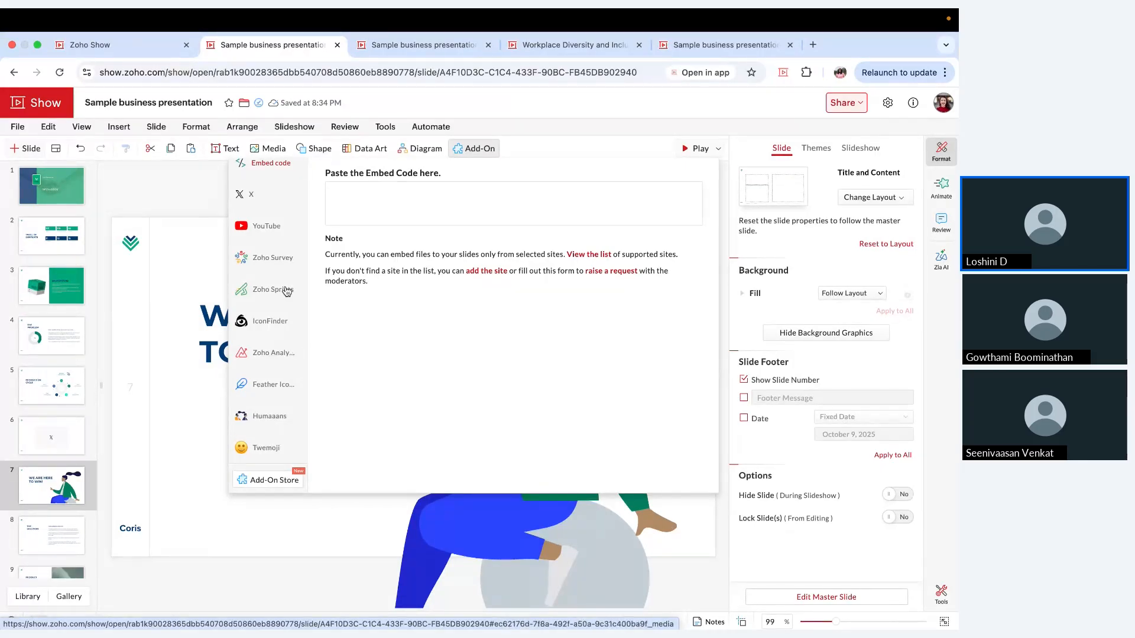
click(275, 360)
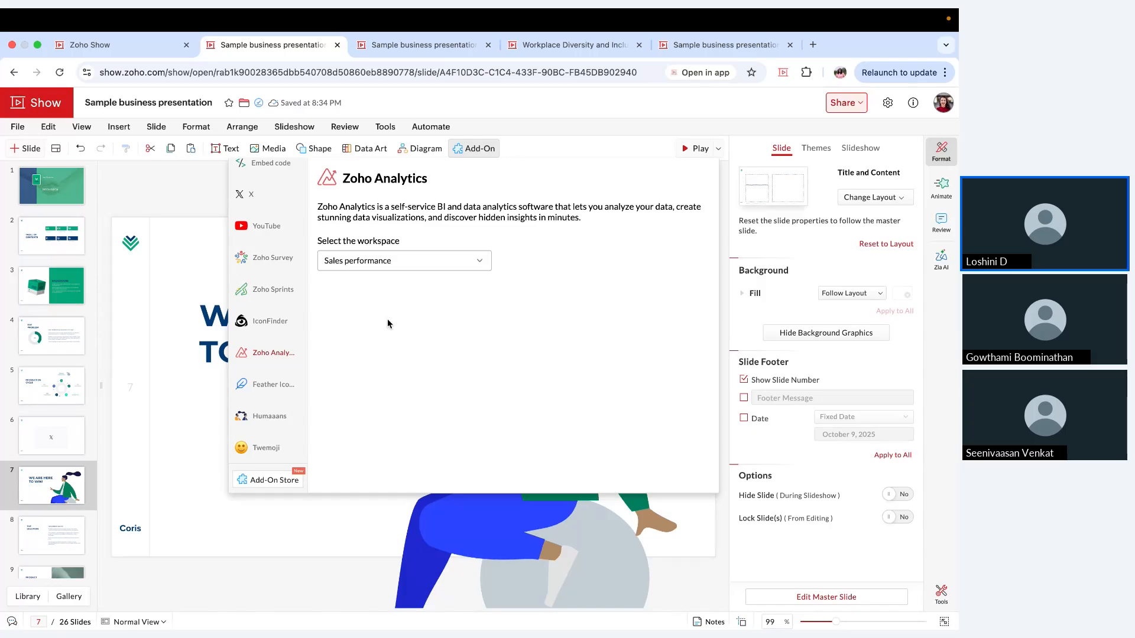
click(414, 261)
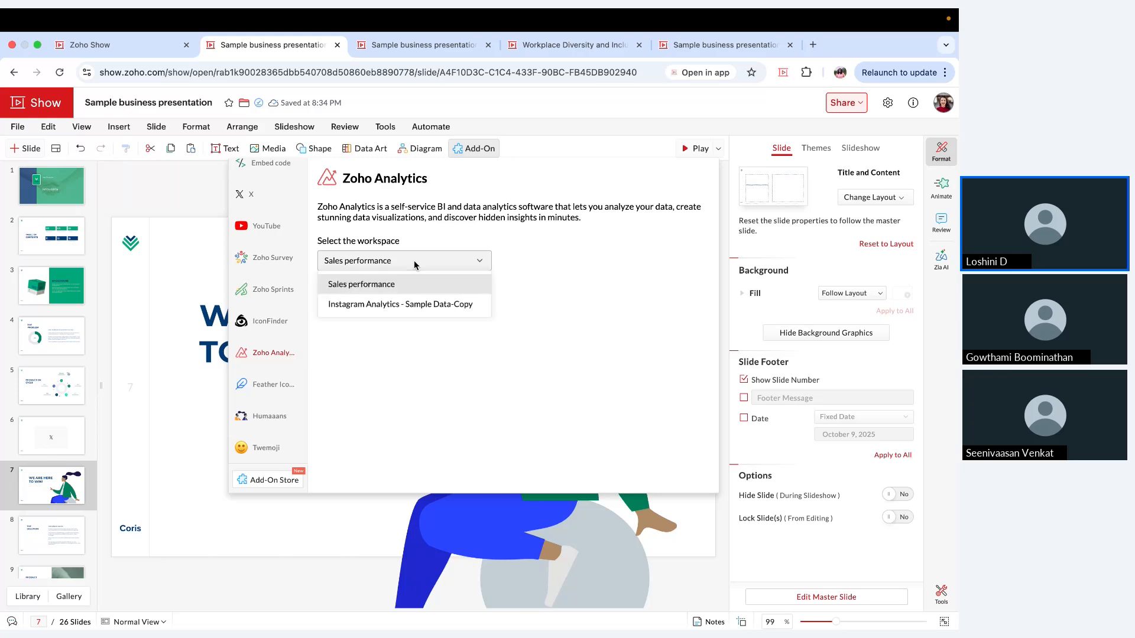
click(421, 290)
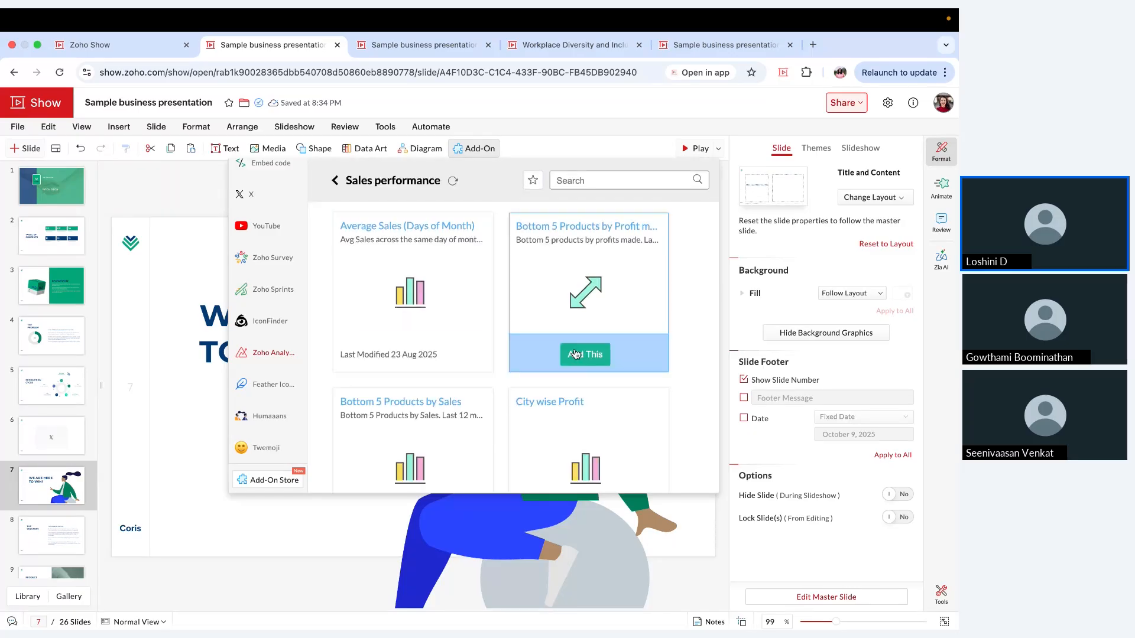
Step: Insert the Sales Dashboard from the Sales performance workspace as an embed on slide 7
scroll(576, 354, down, 5)
scroll(576, 354, down, 2)
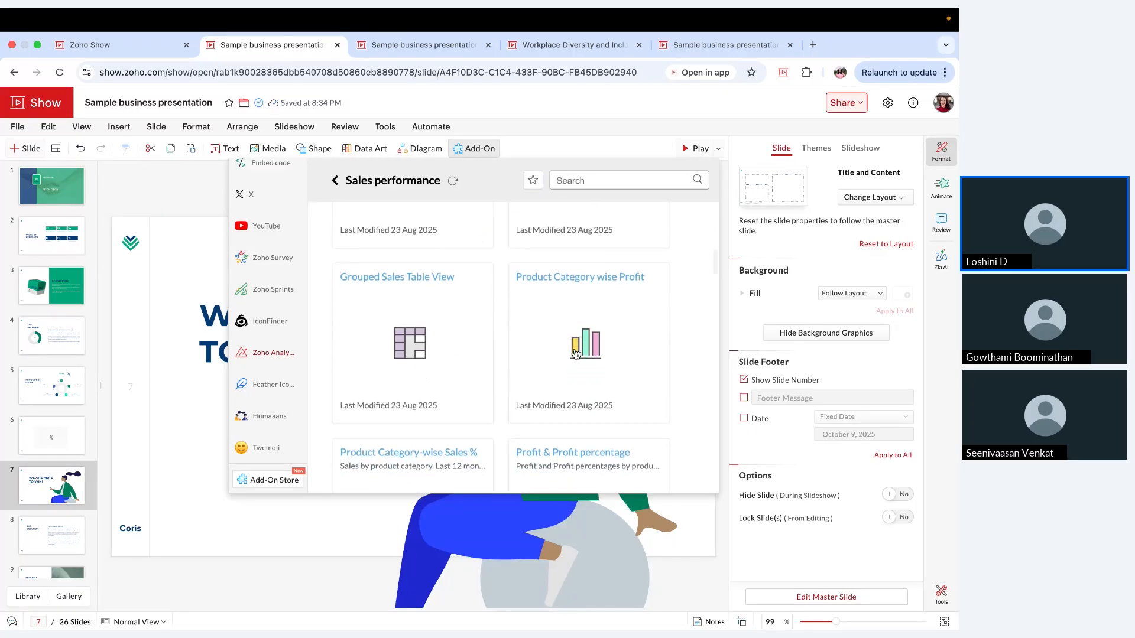
scroll(576, 355, down, 5)
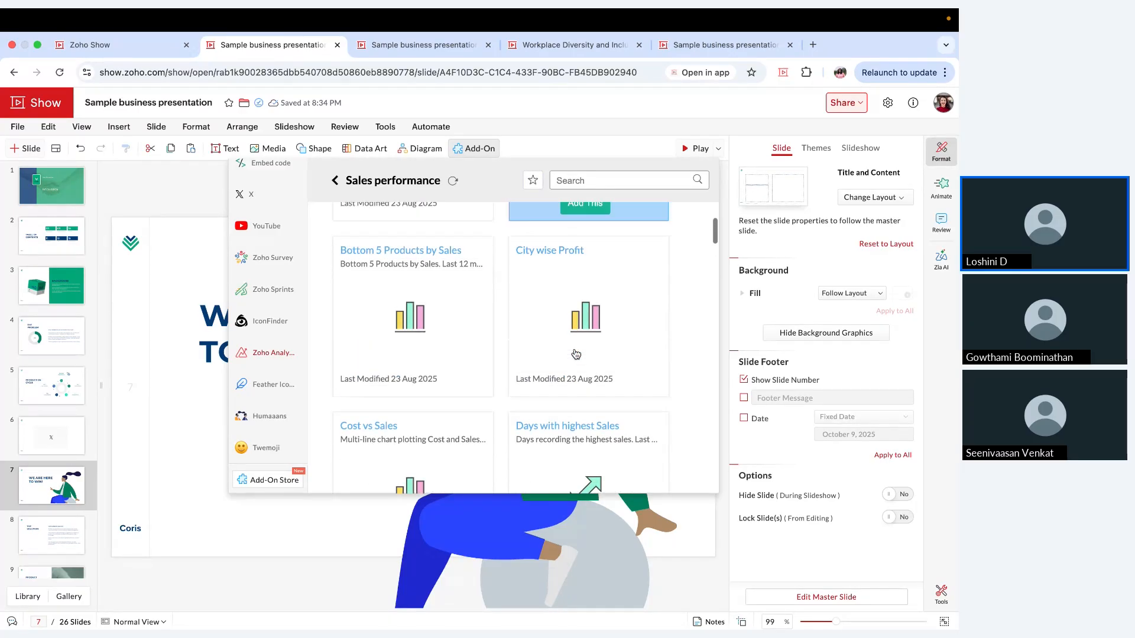
scroll(576, 354, down, 10)
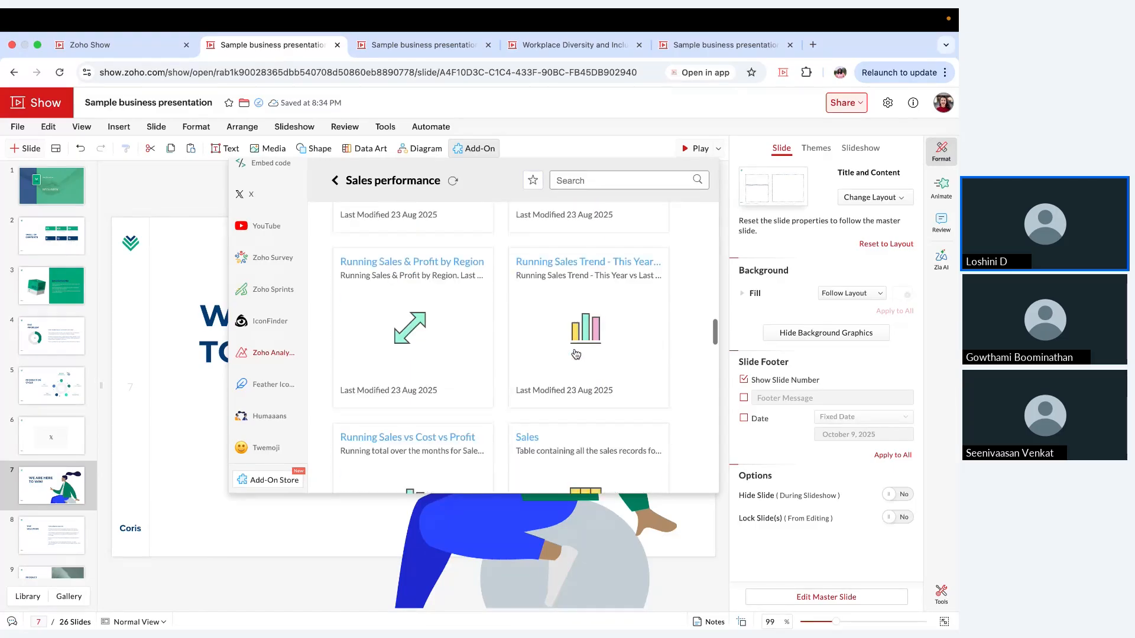
scroll(576, 354, down, 5)
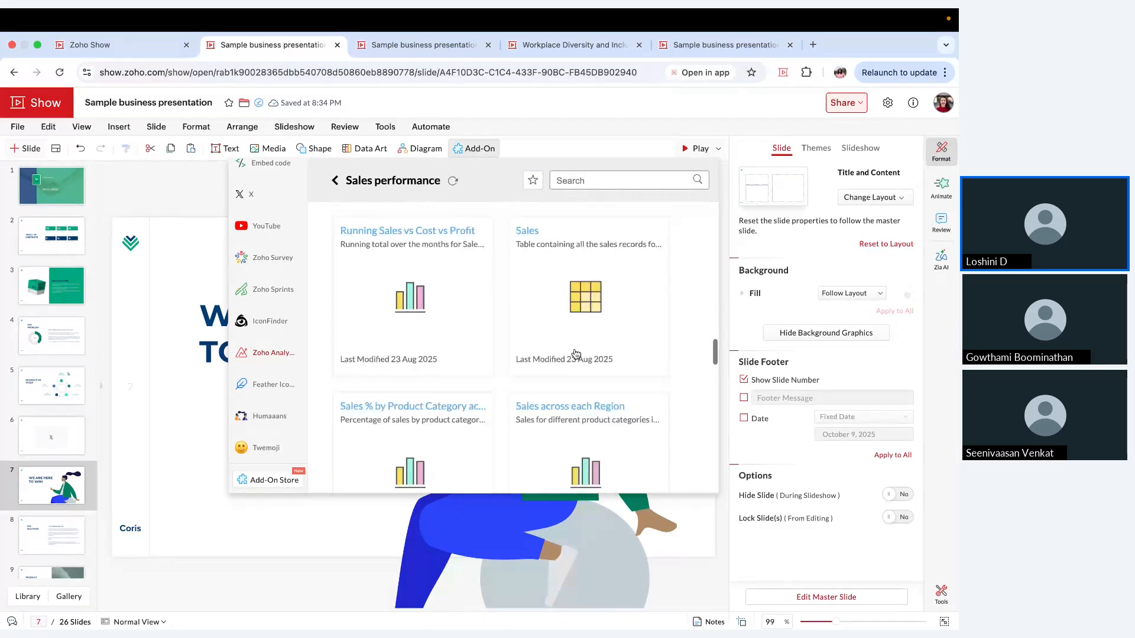
scroll(576, 354, down, 8)
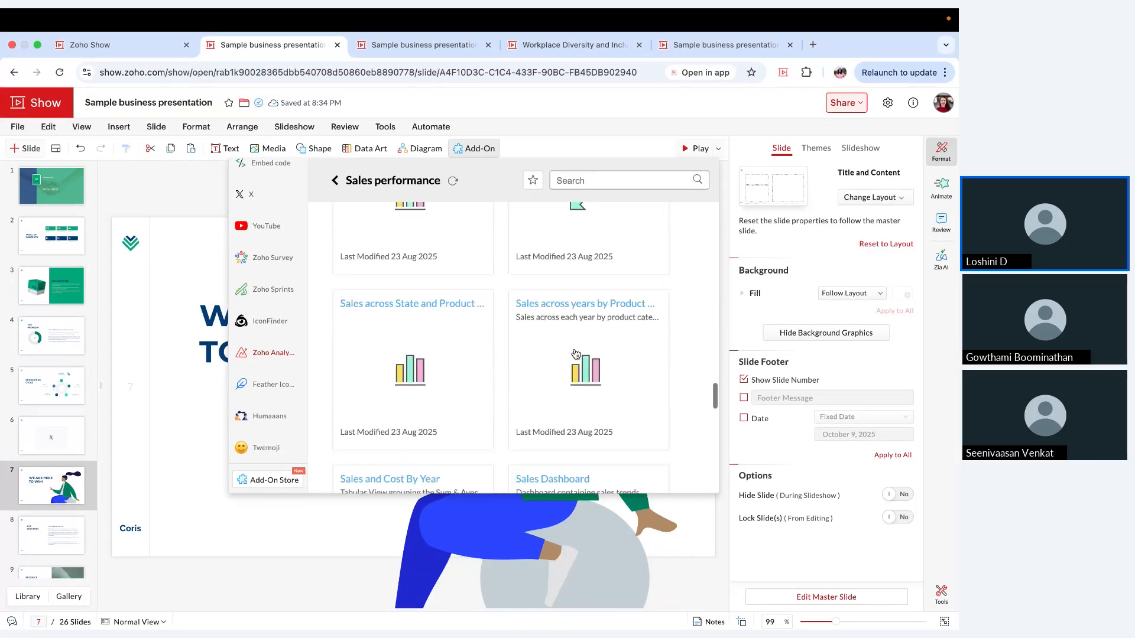
scroll(576, 354, down, 3)
mouse_move(629, 433)
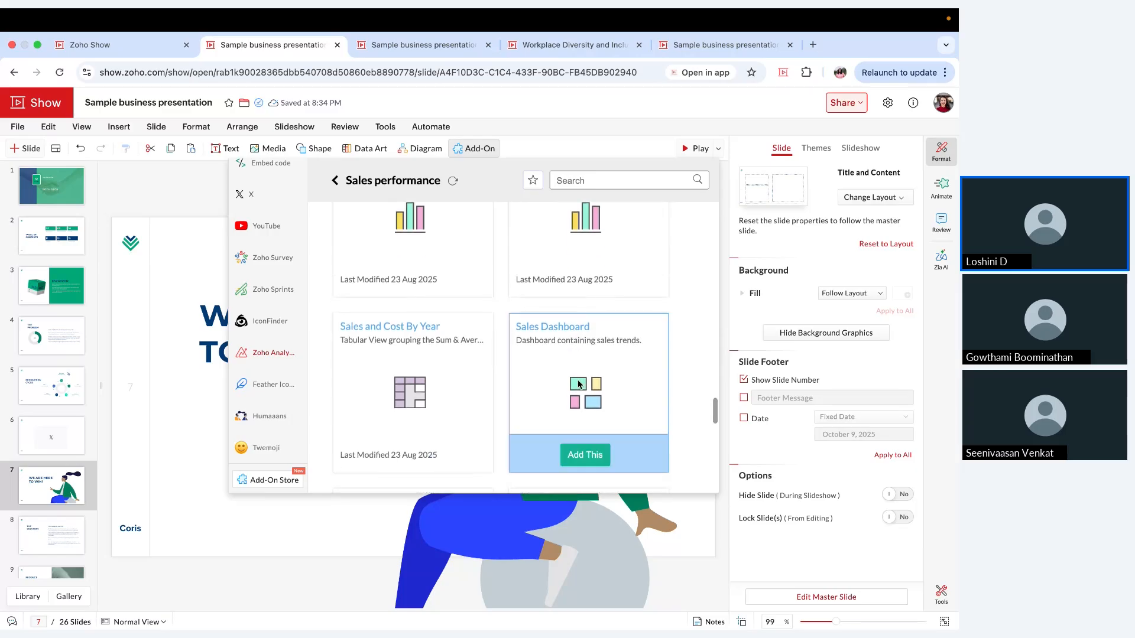
scroll(630, 434, down, 1)
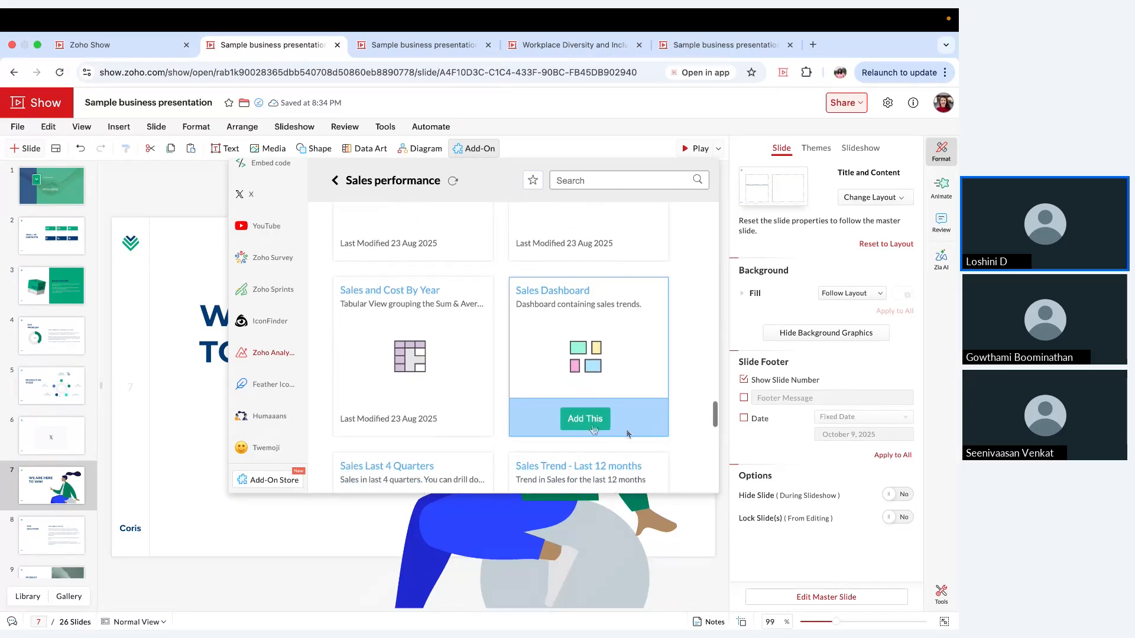
click(593, 427)
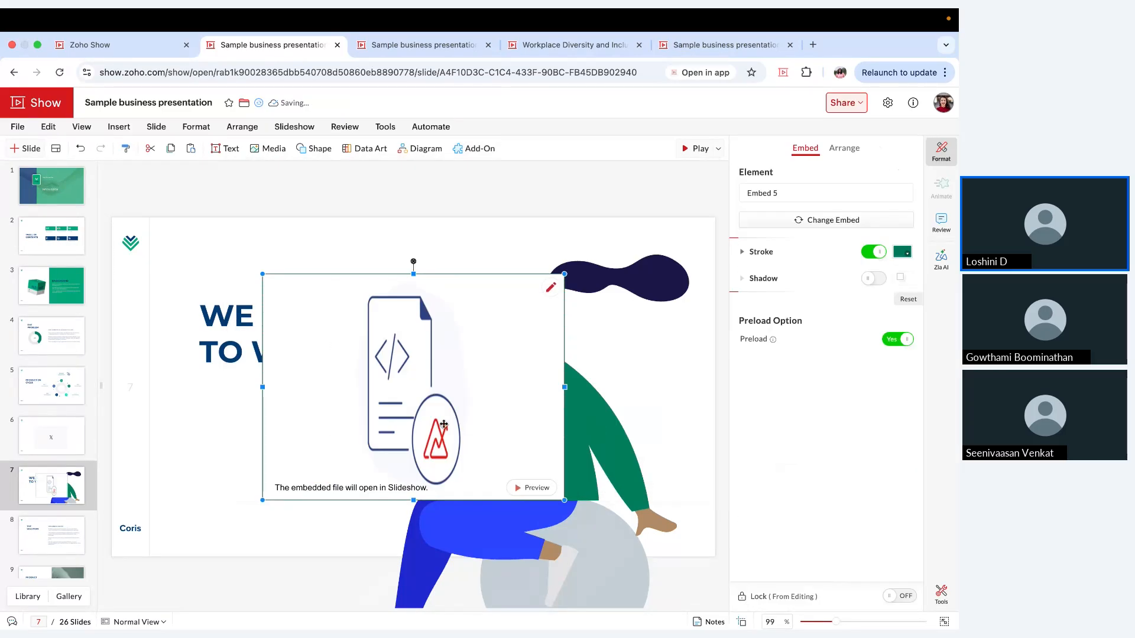
click(56, 152)
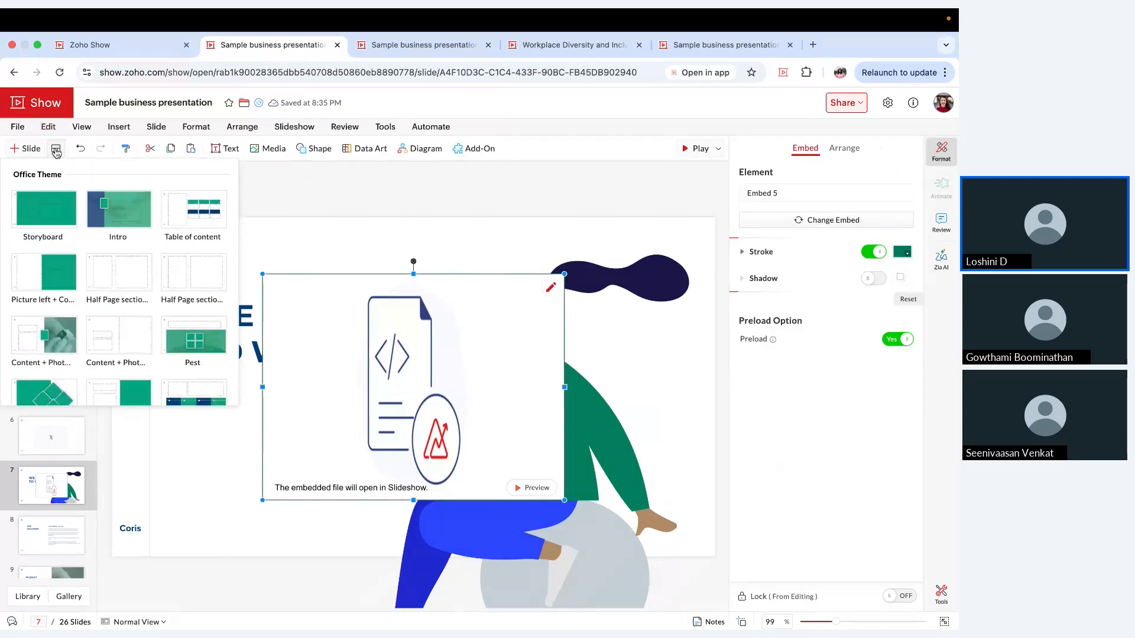
click(224, 425)
click(362, 408)
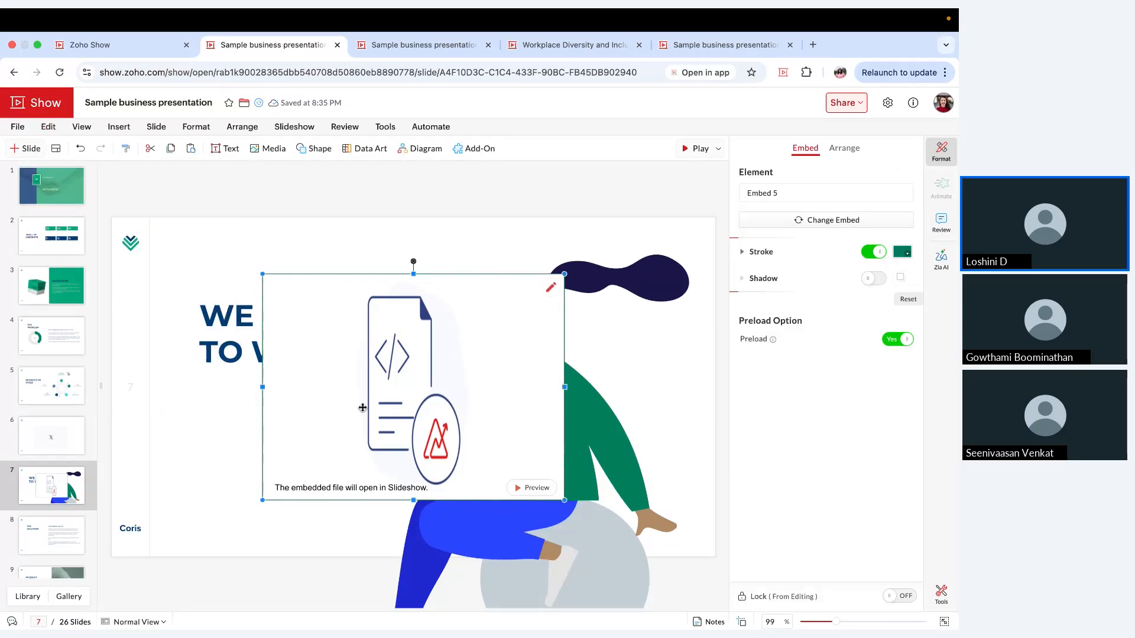
Step: Copy the Sales Dashboard embed from slide 7 and delete the X post embed from slide 6
key(ctrl+c)
key(Page_Up)
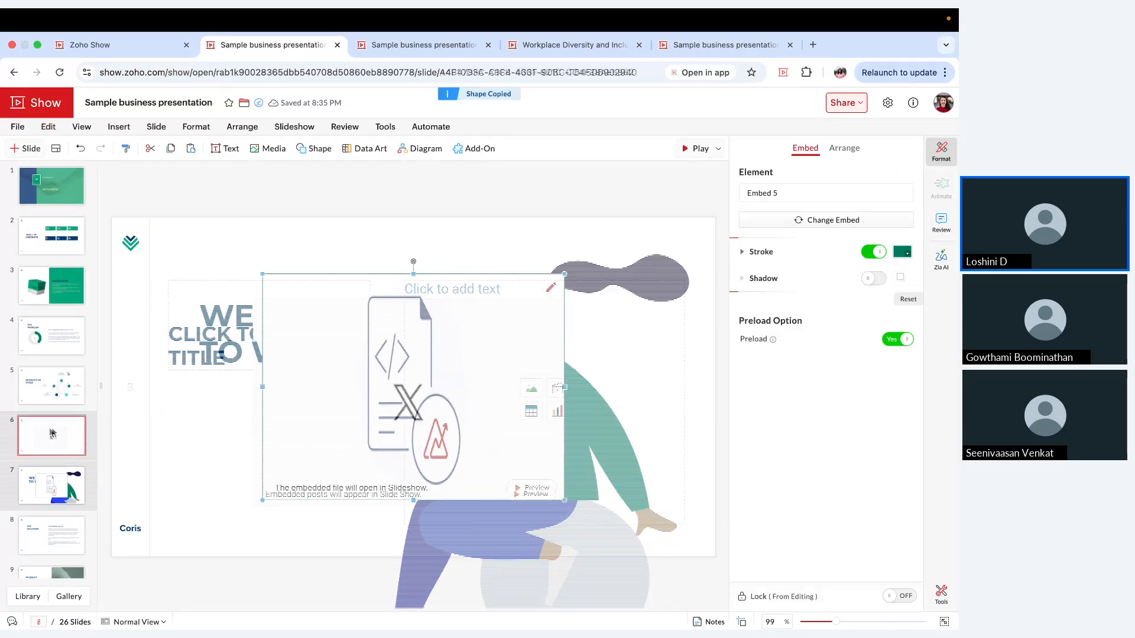
click(481, 351)
key(XF86AudioLowerVolume)
key(XF86AudioLowerVolume)
key(XF86AudioLowerVolume)
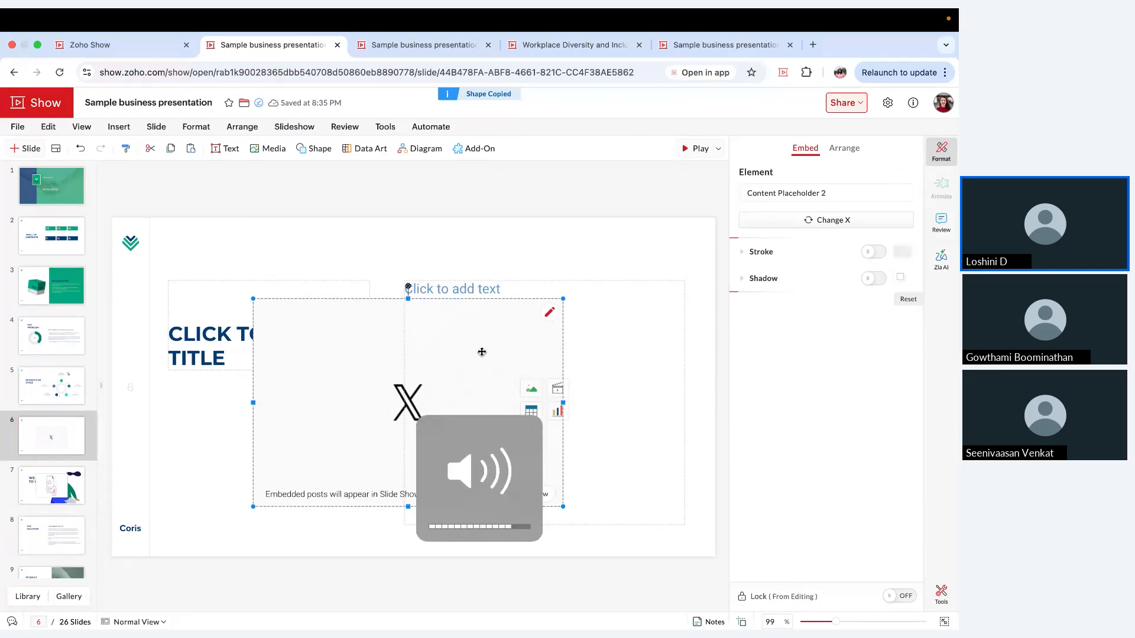
key(Delete)
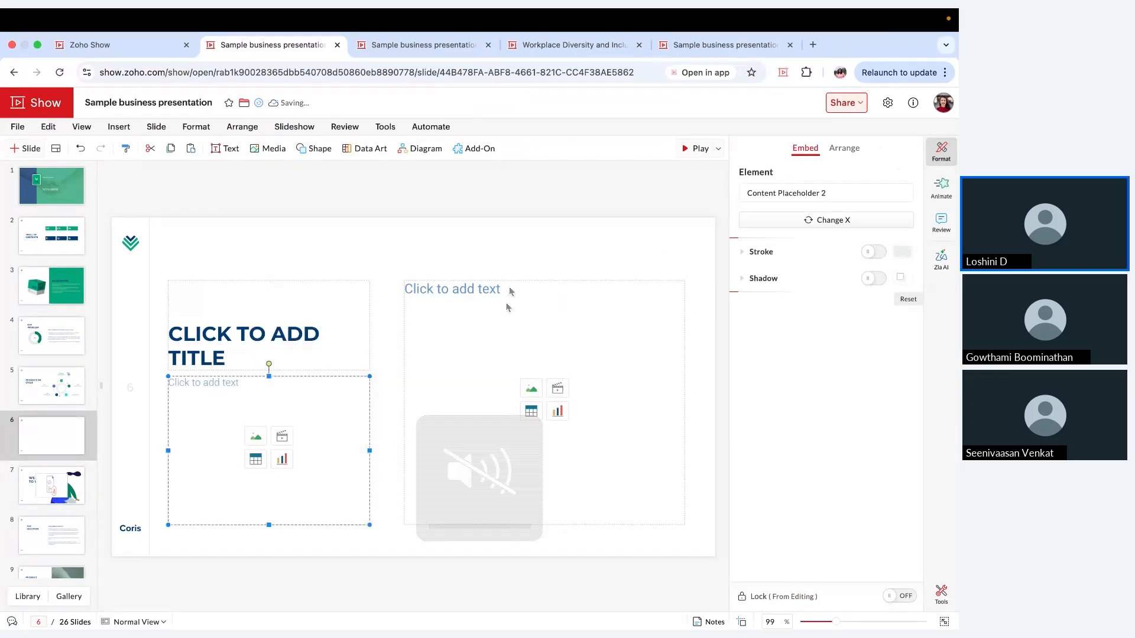
Step: Paste the Sales Dashboard embed onto slide 6, enlarge it and position it across the middle of the slide
key(ctrl+v)
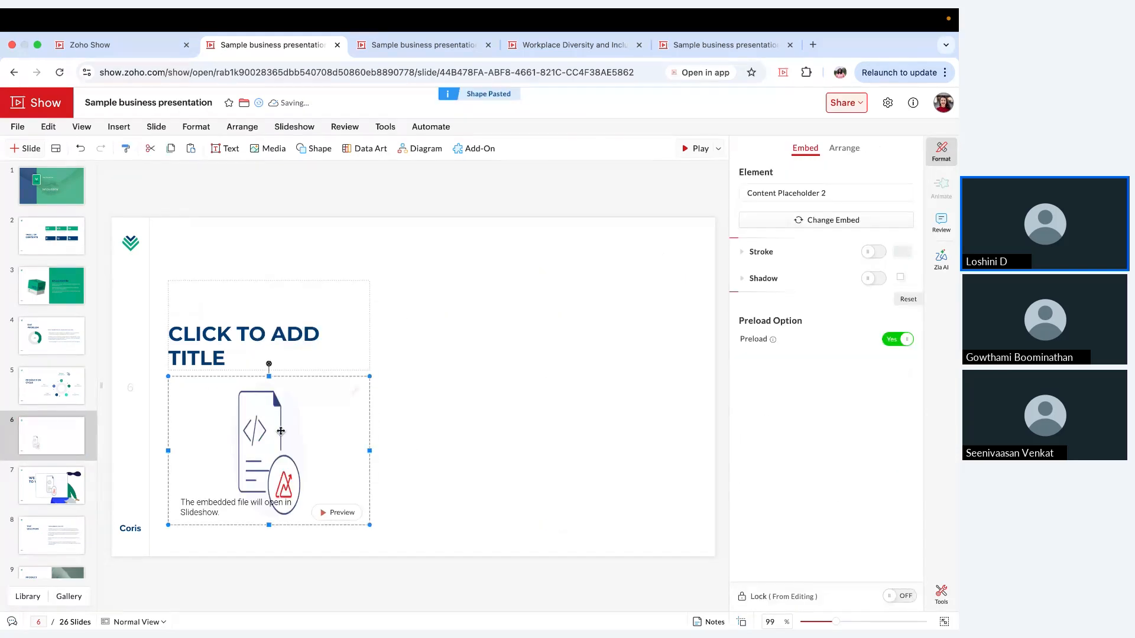
drag(369, 376, 637, 288)
drag(539, 362, 566, 343)
Step: Play the slideshow from slide 6, examine the "Sales Trend - Last 12 months" chart maximized with its chart type options, and restore its size
click(694, 155)
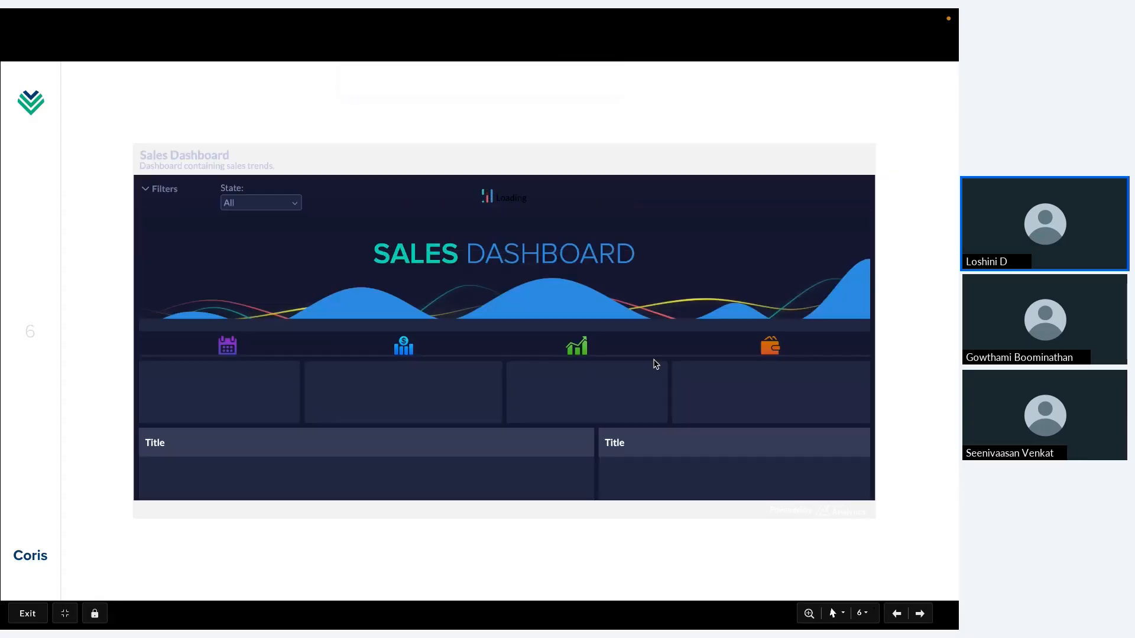
scroll(650, 367, down, 3)
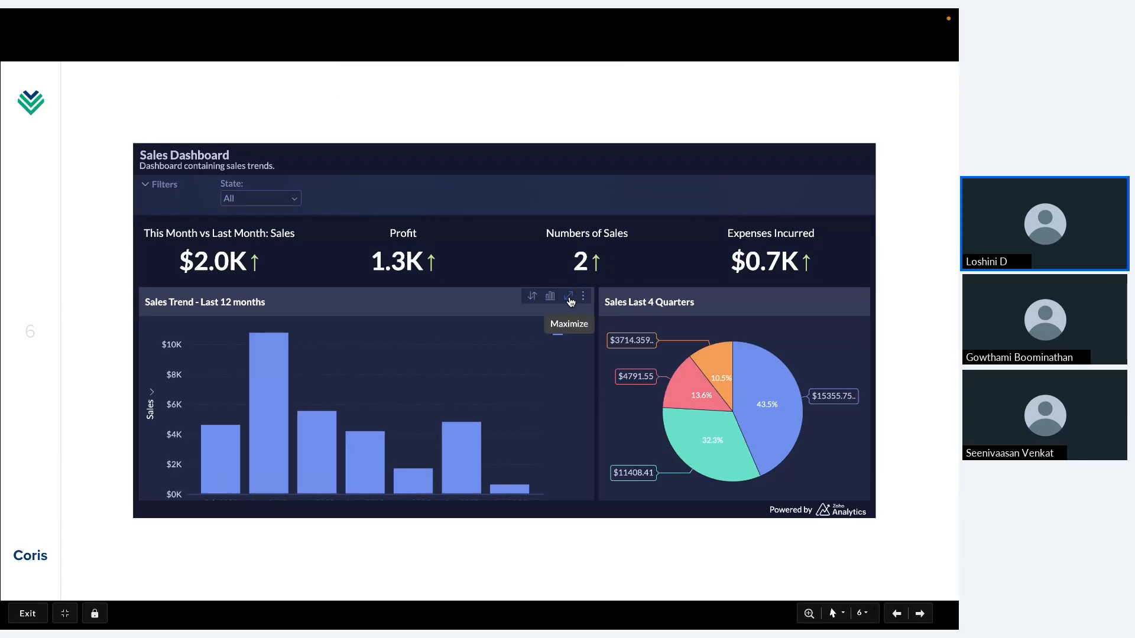
click(569, 297)
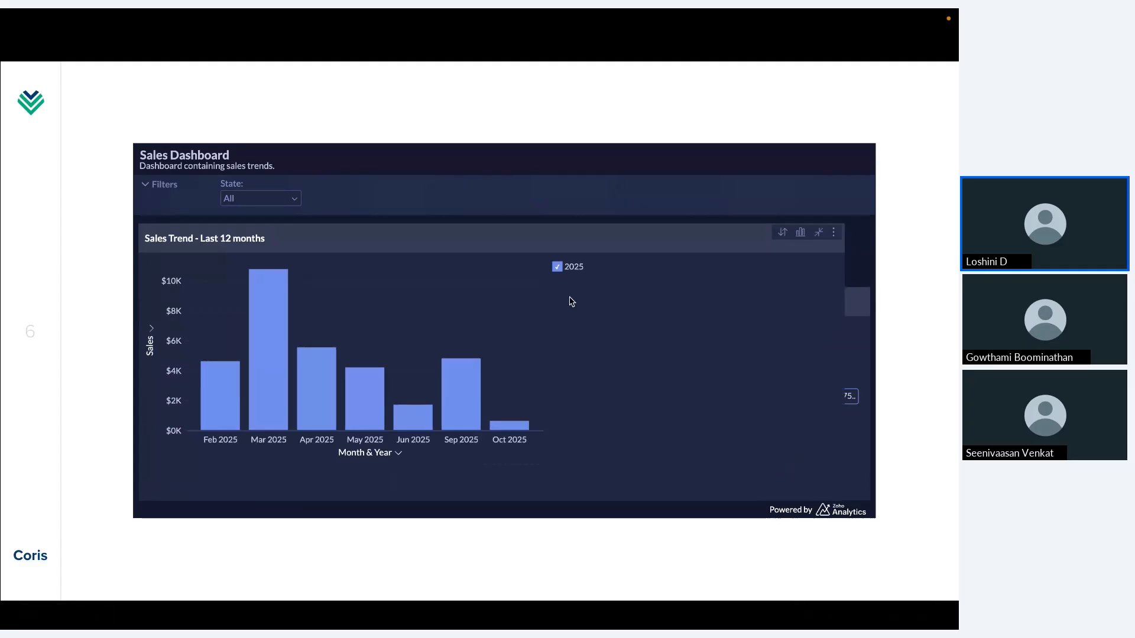
click(827, 231)
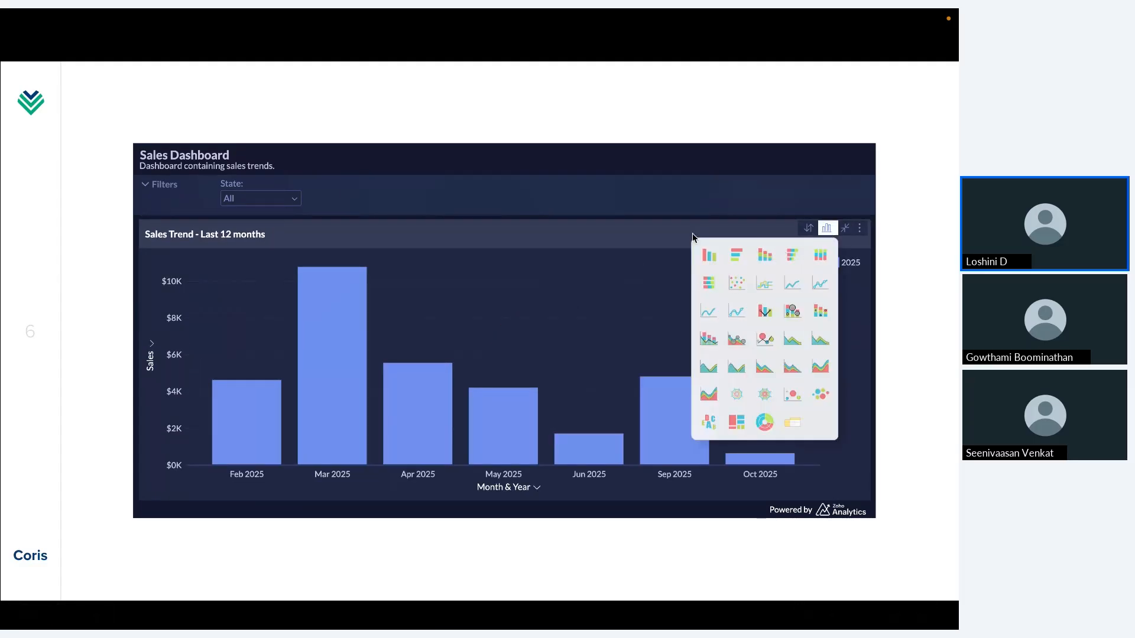
click(809, 229)
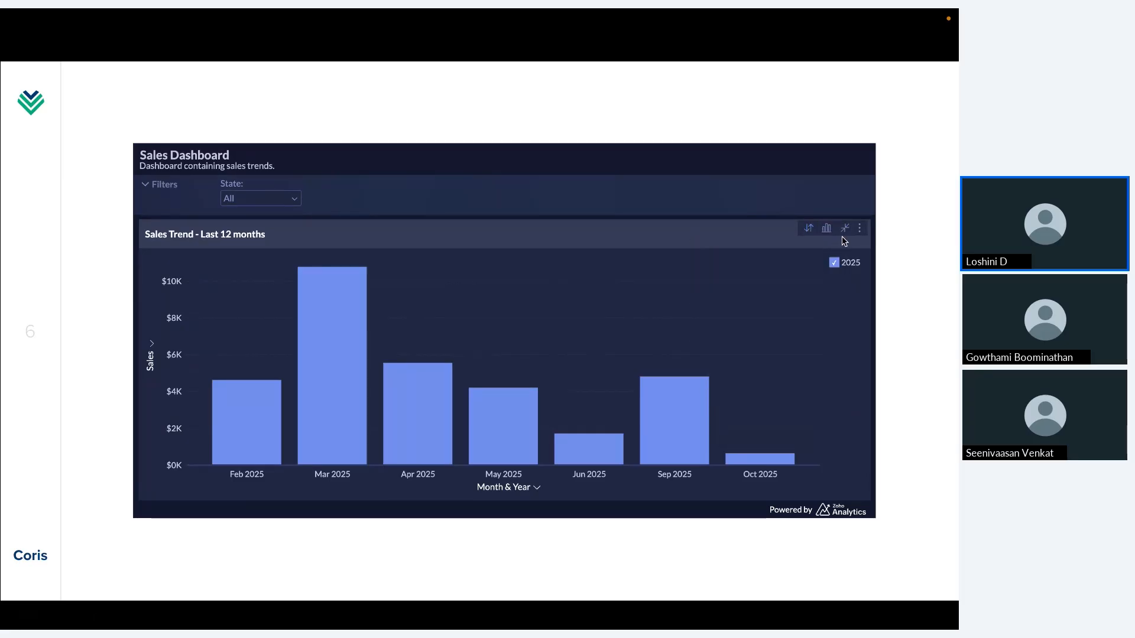
click(844, 229)
Step: Look through the remaining charts of the embedded Sales Dashboard, return to its heading and exit the slideshow
scroll(671, 407, down, 4)
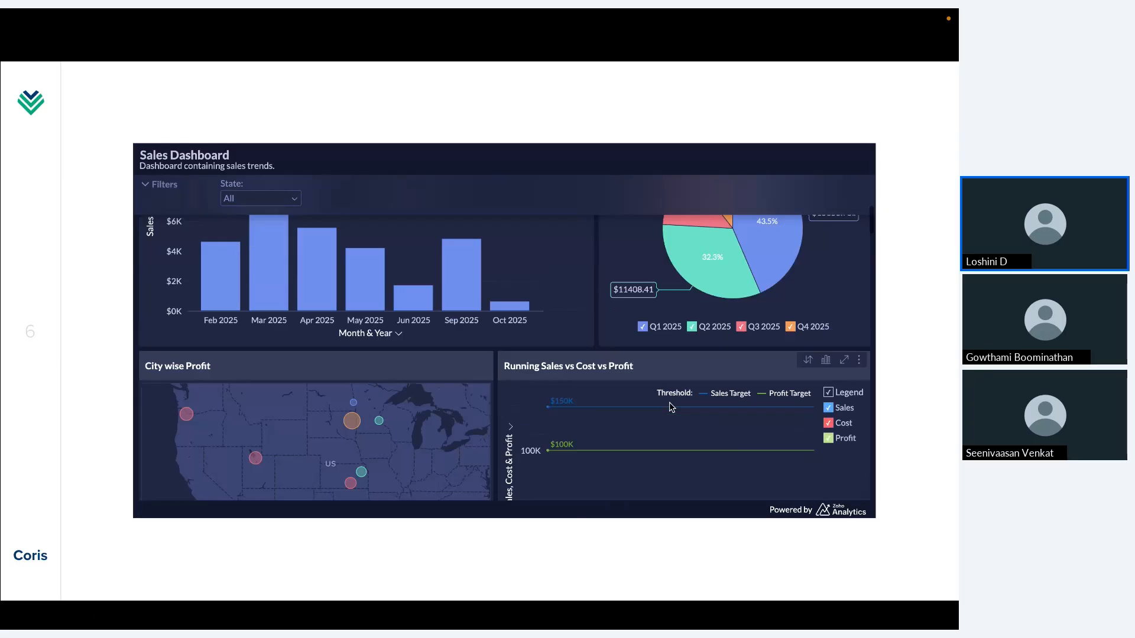
scroll(671, 408, up, 6)
mouse_move(652, 392)
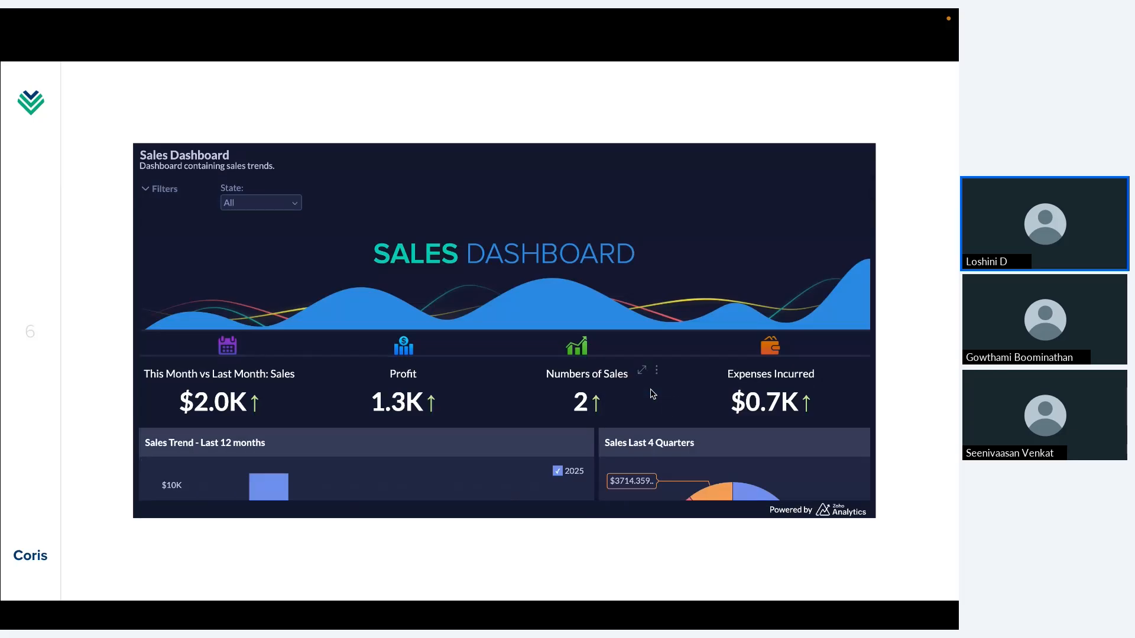
key(Escape)
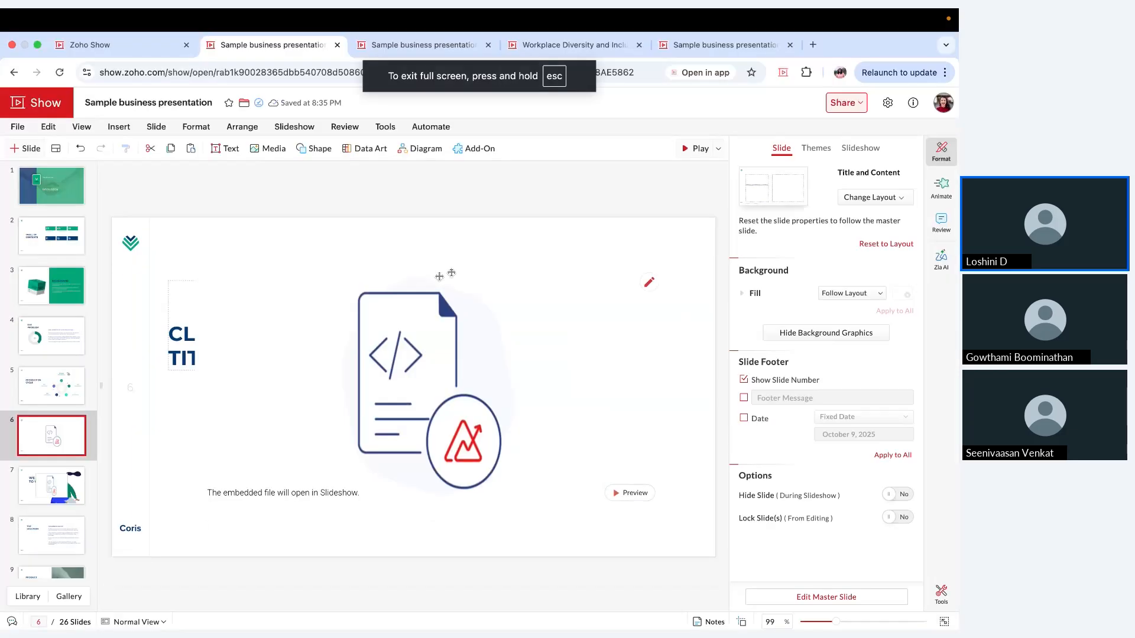
Step: Duplicate slide 6 and delete the dashboard embed from the copy
click(478, 157)
click(298, 261)
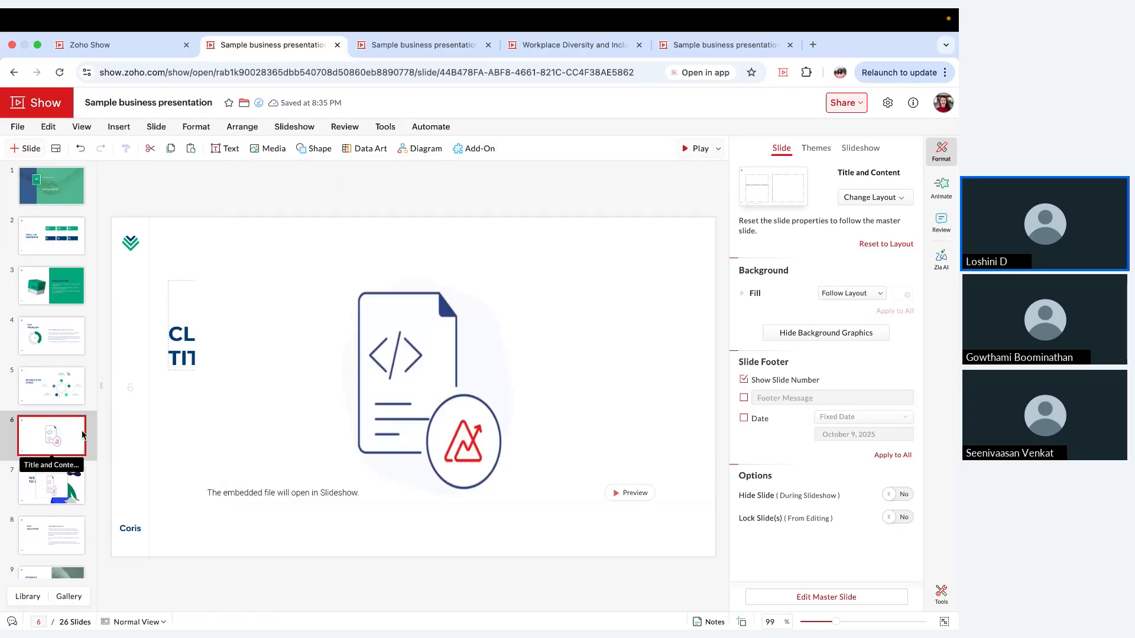
click(273, 355)
key(Delete)
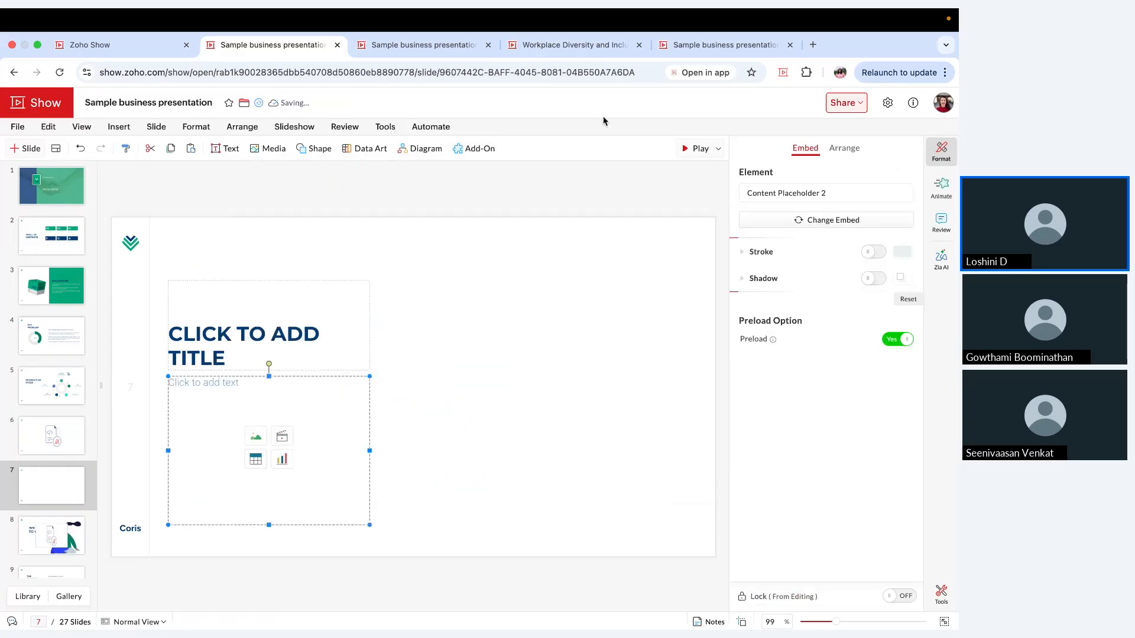
Step: Insert a Zoho Survey pie chart report for "How satisfied are you with the product?" from the Product Feedback Survey
click(480, 148)
click(286, 260)
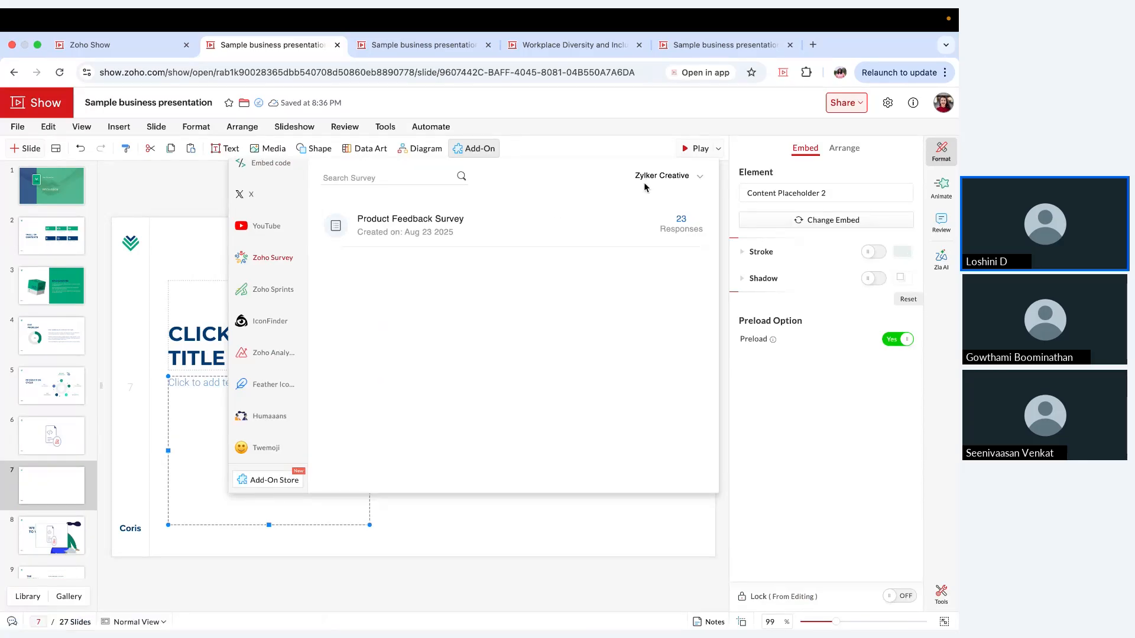
click(580, 228)
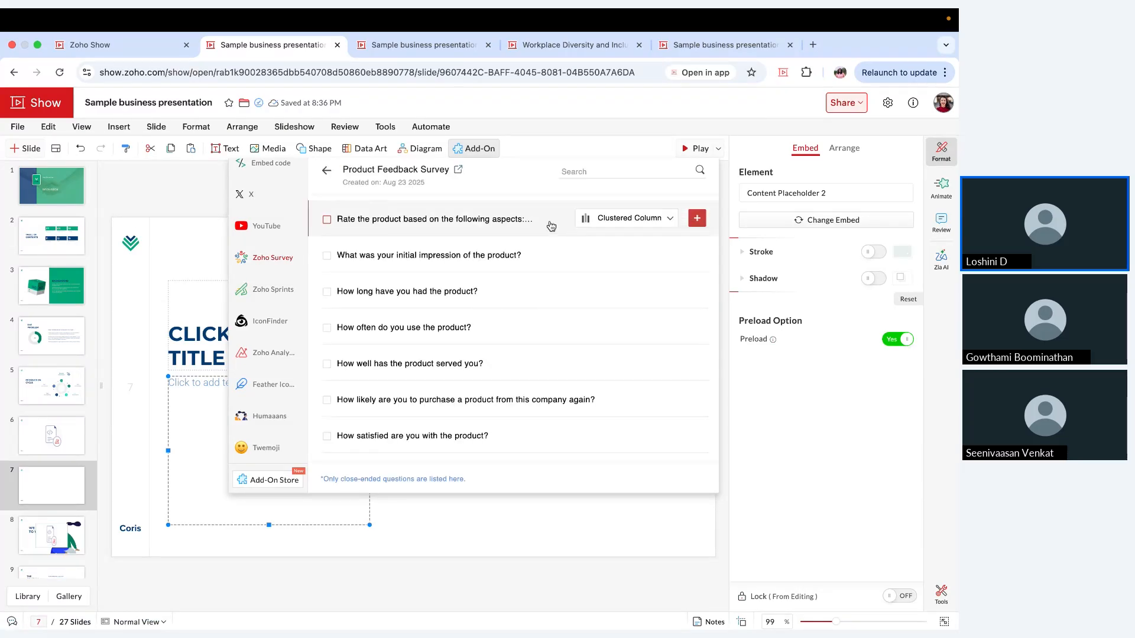
mouse_move(471, 302)
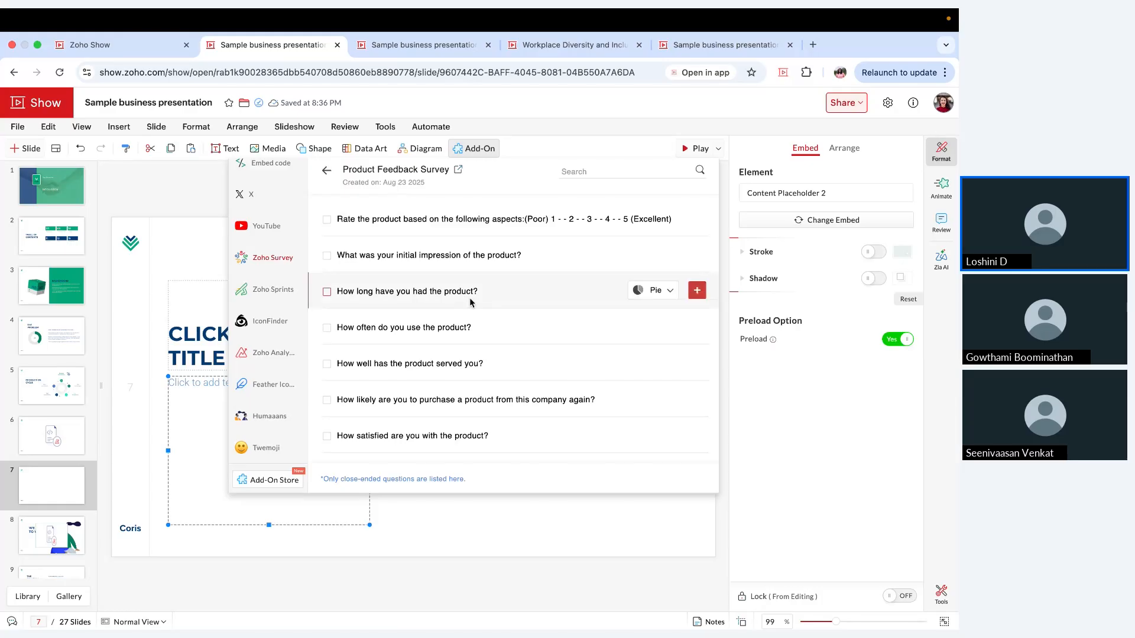
mouse_move(480, 254)
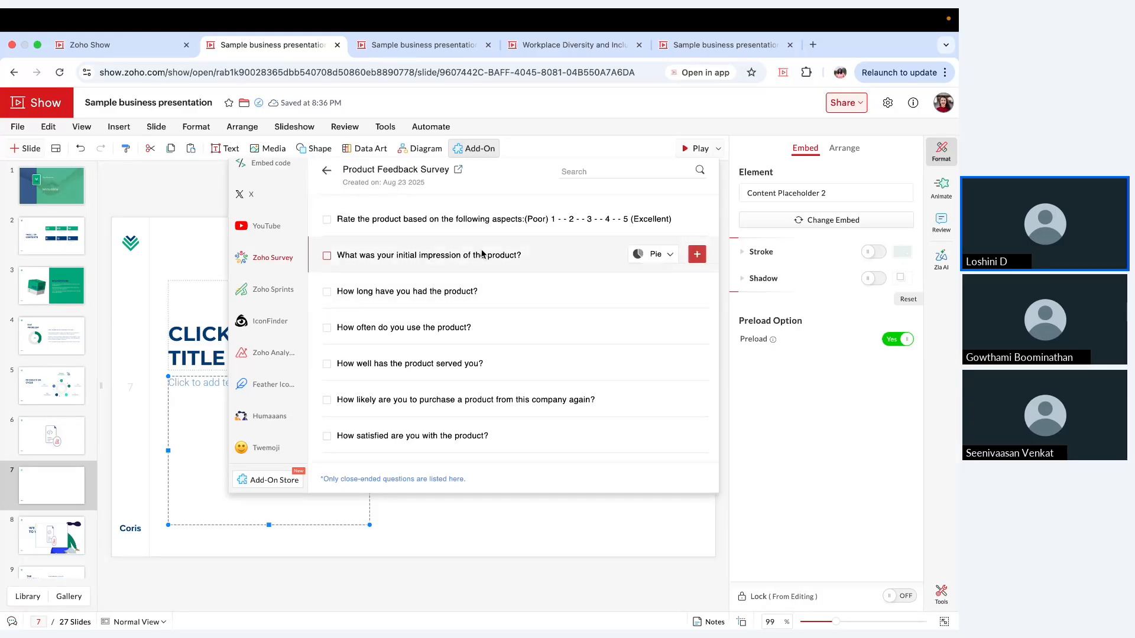
mouse_move(484, 224)
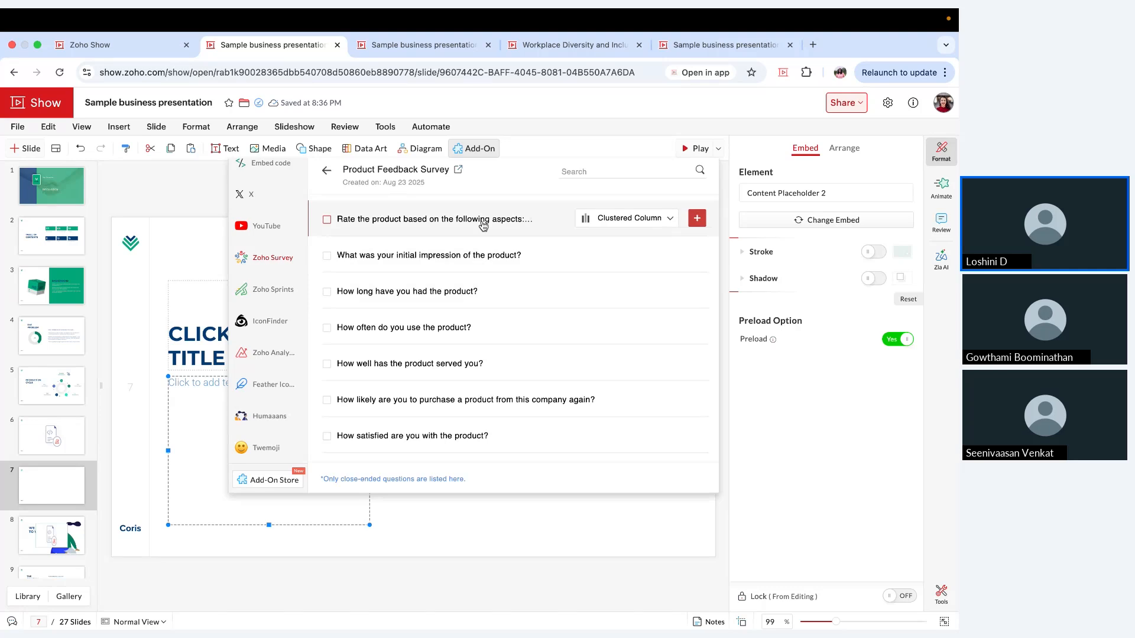
mouse_move(481, 408)
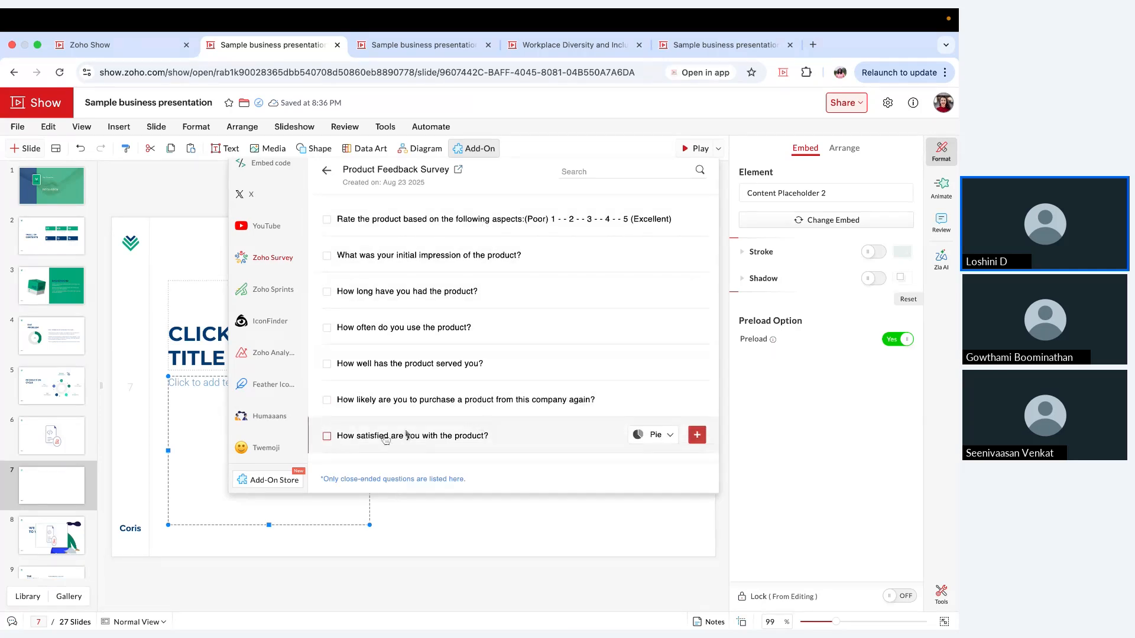
click(454, 445)
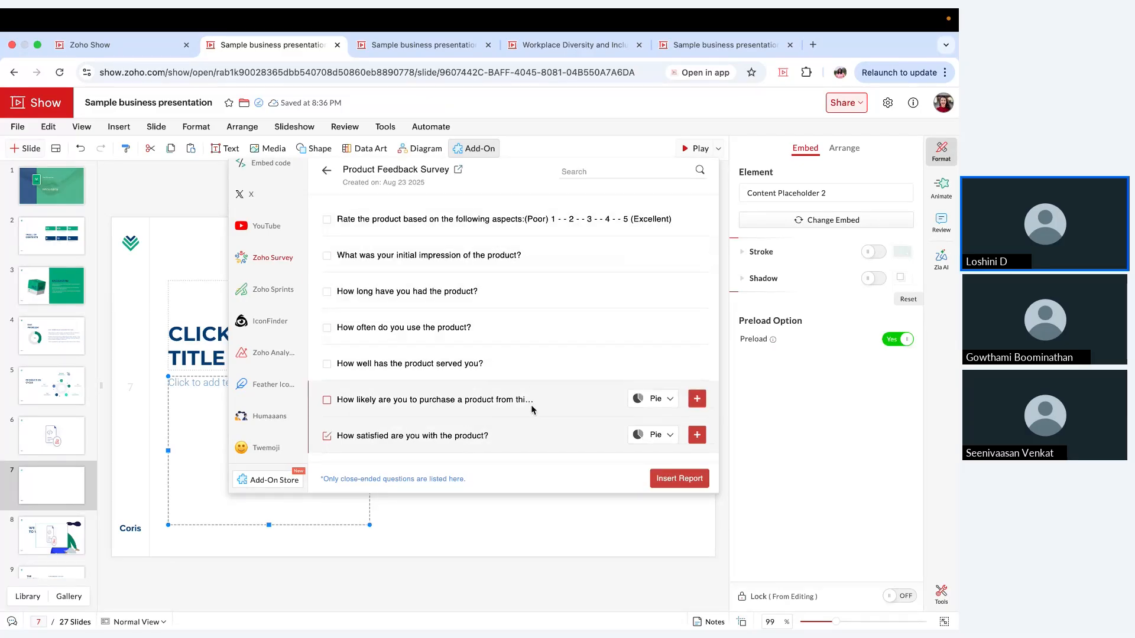
click(663, 437)
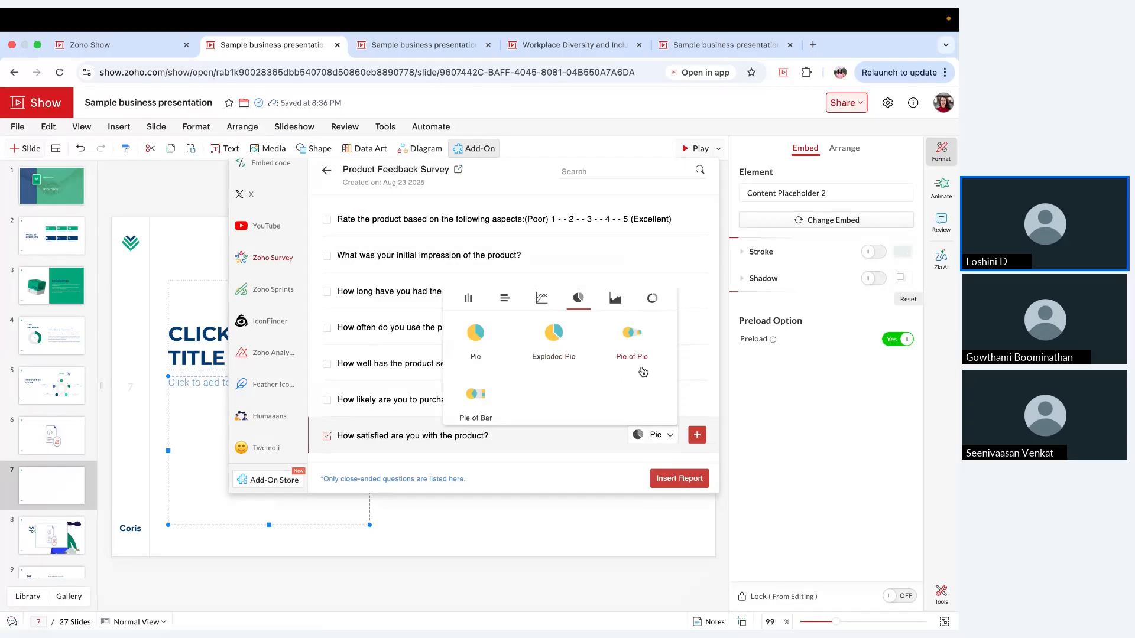
click(640, 444)
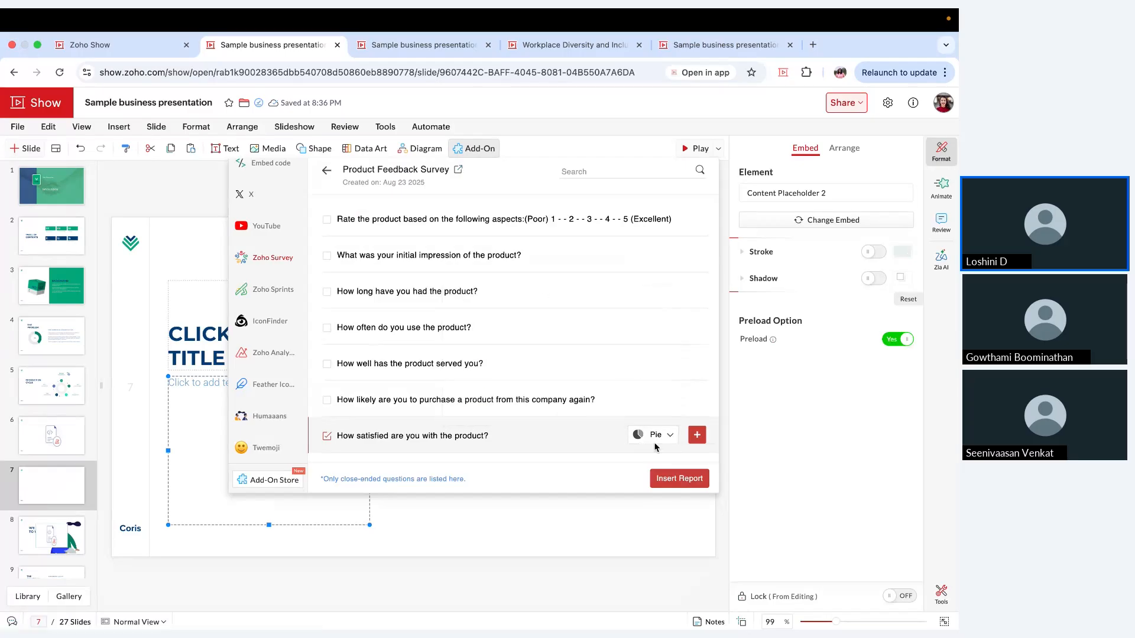
click(679, 480)
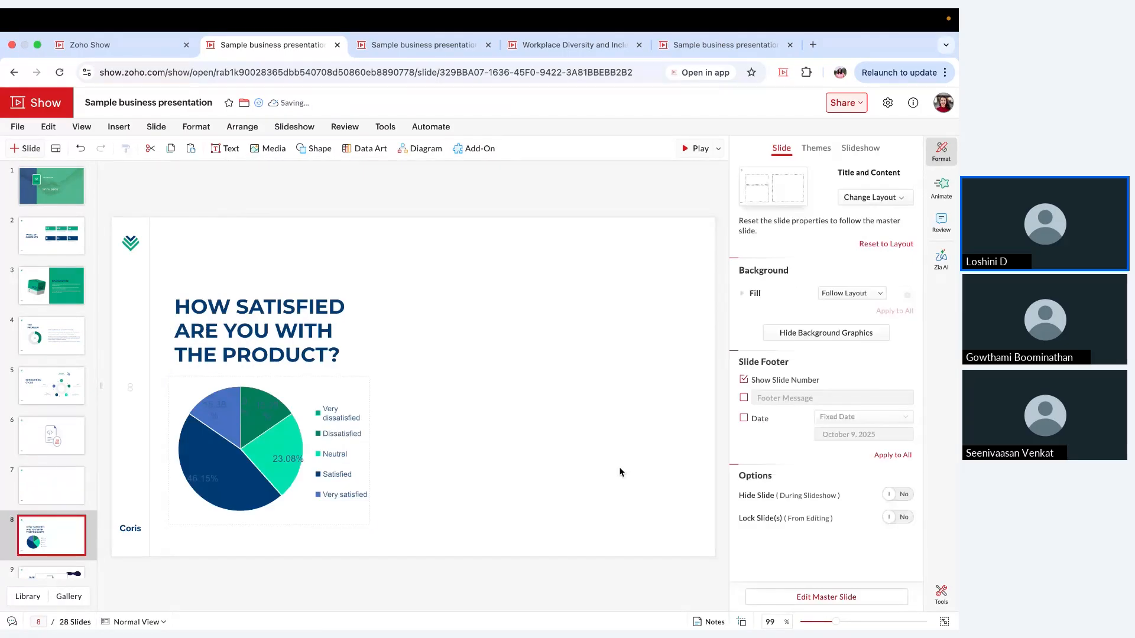
Step: Move the survey slide's title up slightly and widen its text box so the heading fits on two lines
click(348, 284)
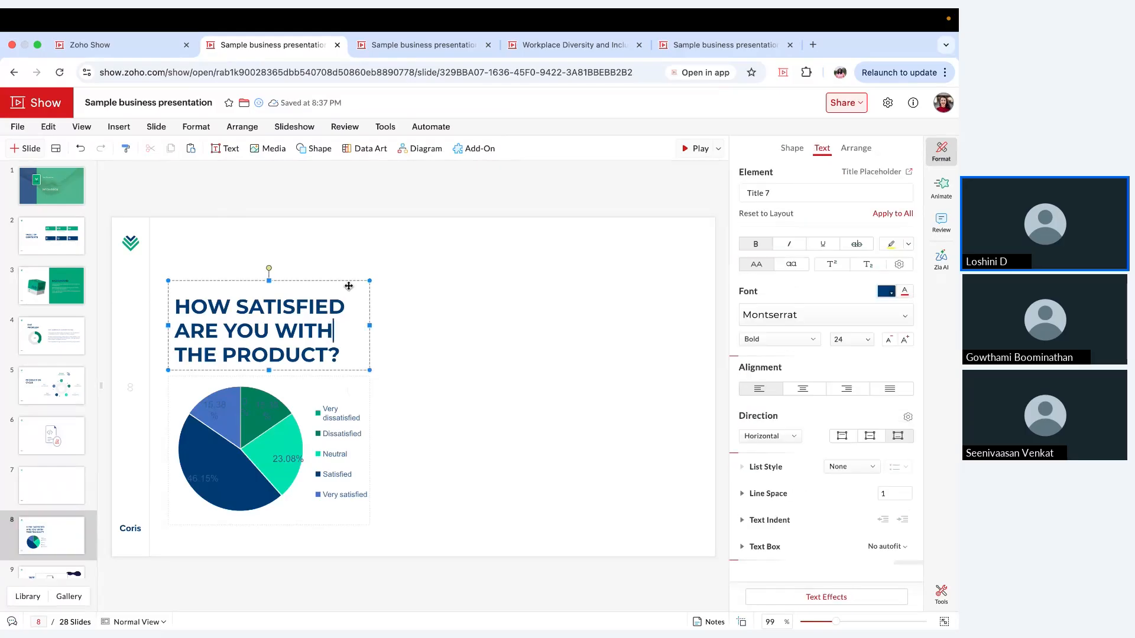
drag(348, 282, 347, 259)
drag(370, 302, 503, 302)
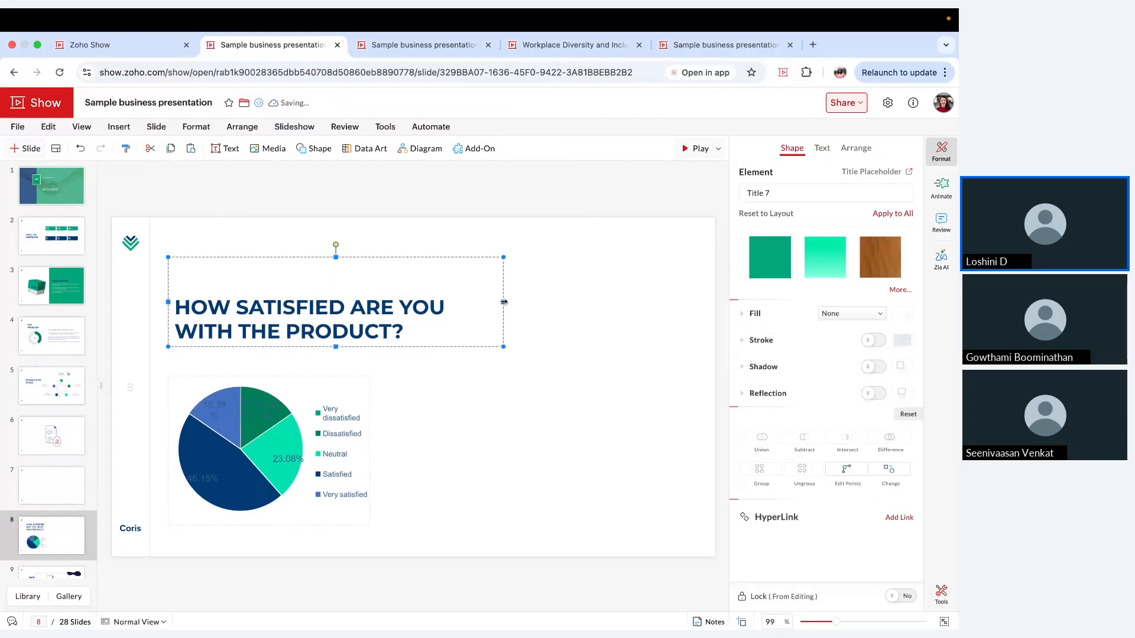
Step: Widen the satisfaction pie chart and extend it upward to just below the title
click(371, 376)
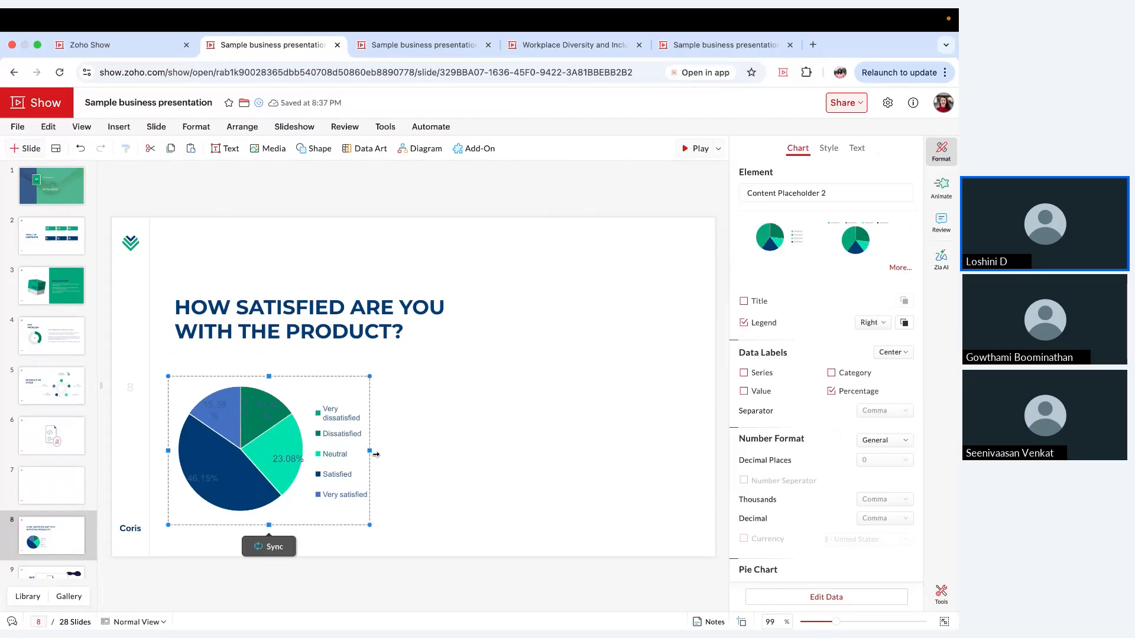
drag(371, 452, 534, 453)
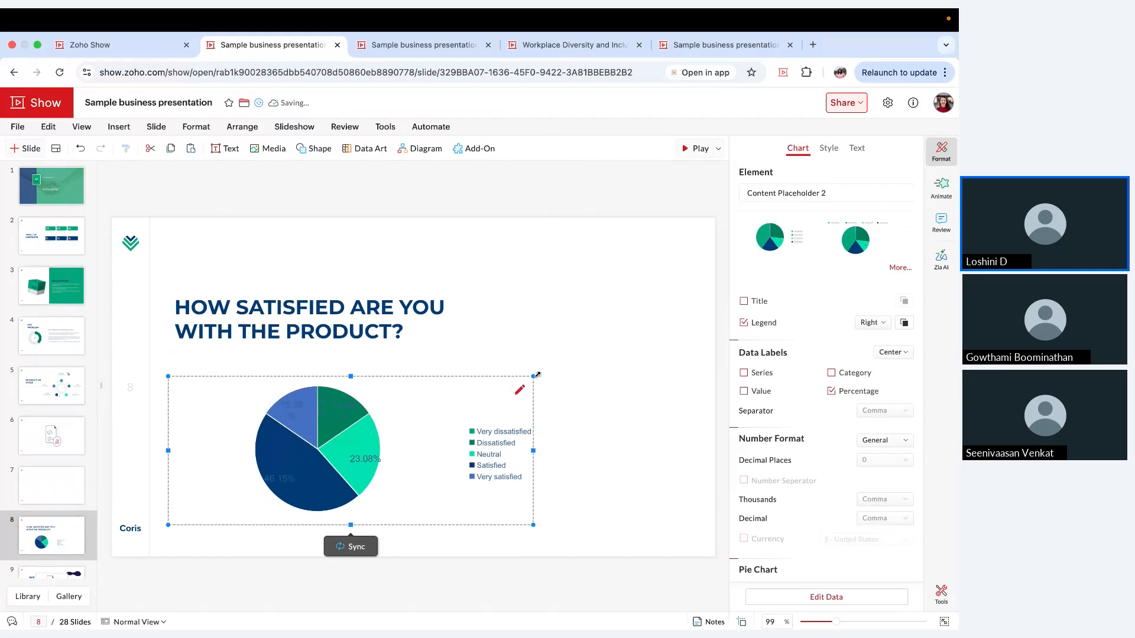
drag(534, 377, 561, 347)
click(582, 331)
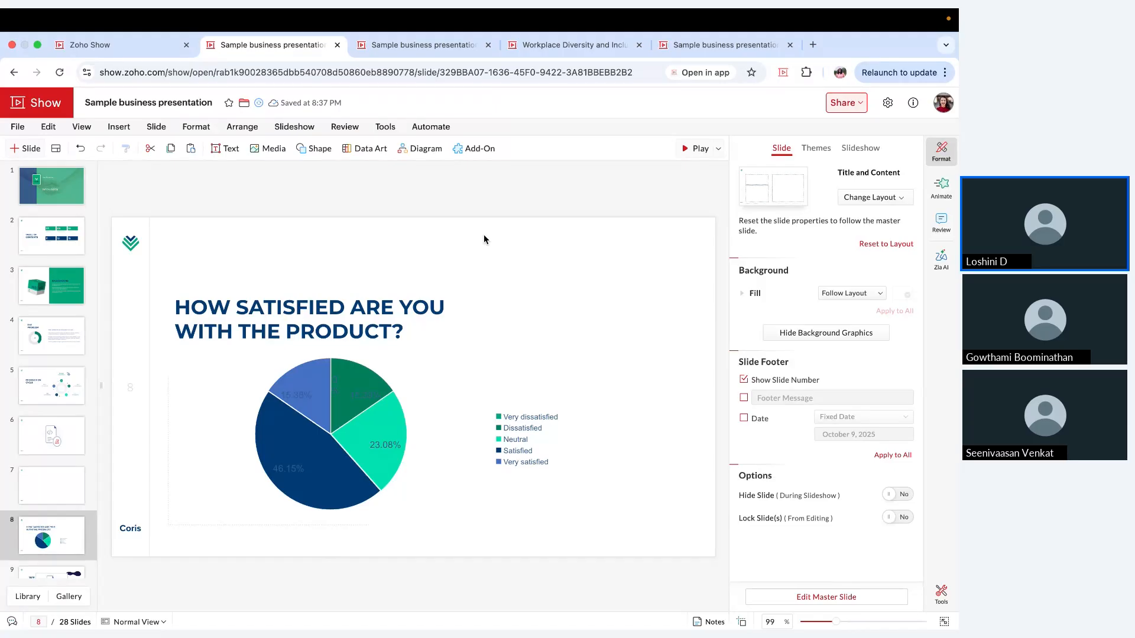
Step: View the Zoho Sprints add-on with its workspace selection and close it
click(480, 149)
click(273, 296)
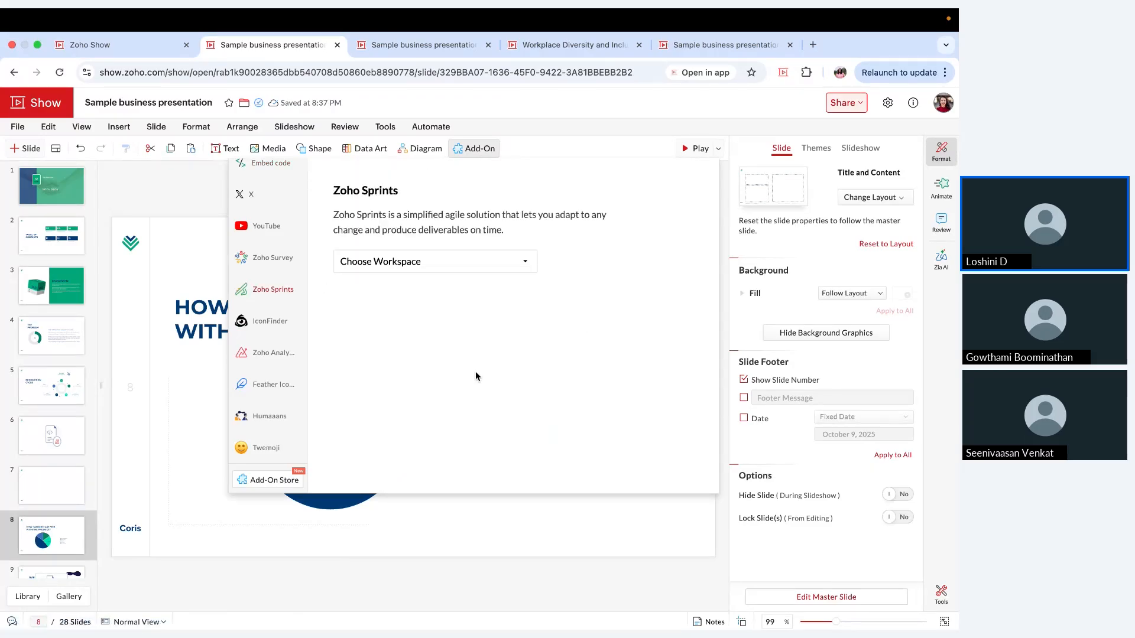
click(544, 551)
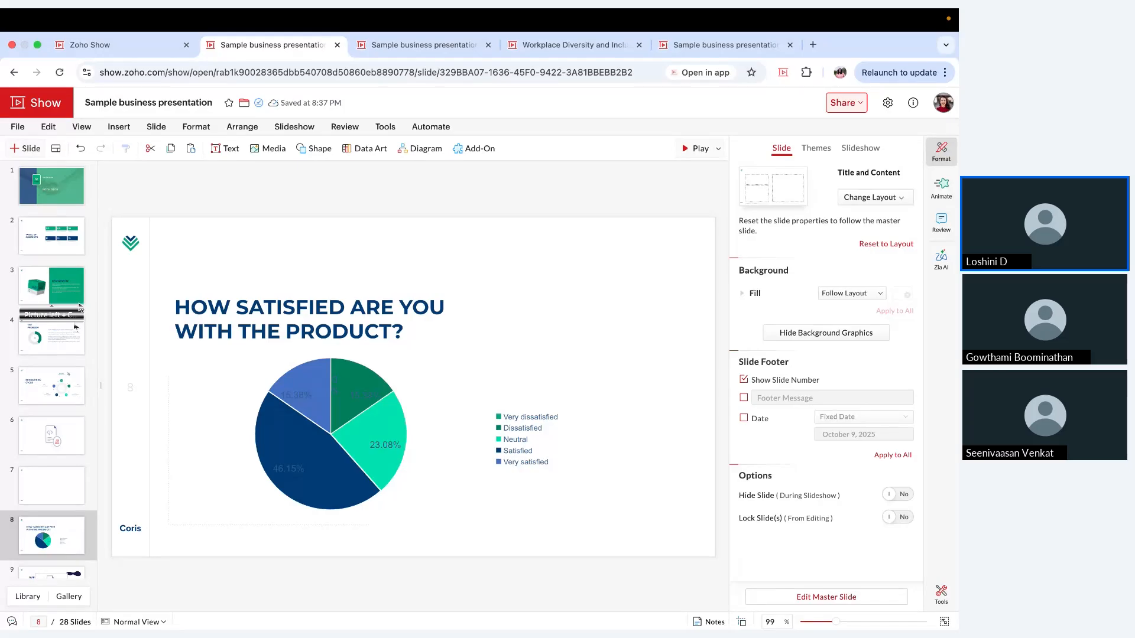
Step: Apply the Morph transition to slide 12, "Leverage Visuals", with a duration of 0.5
scroll(68, 347, down, 5)
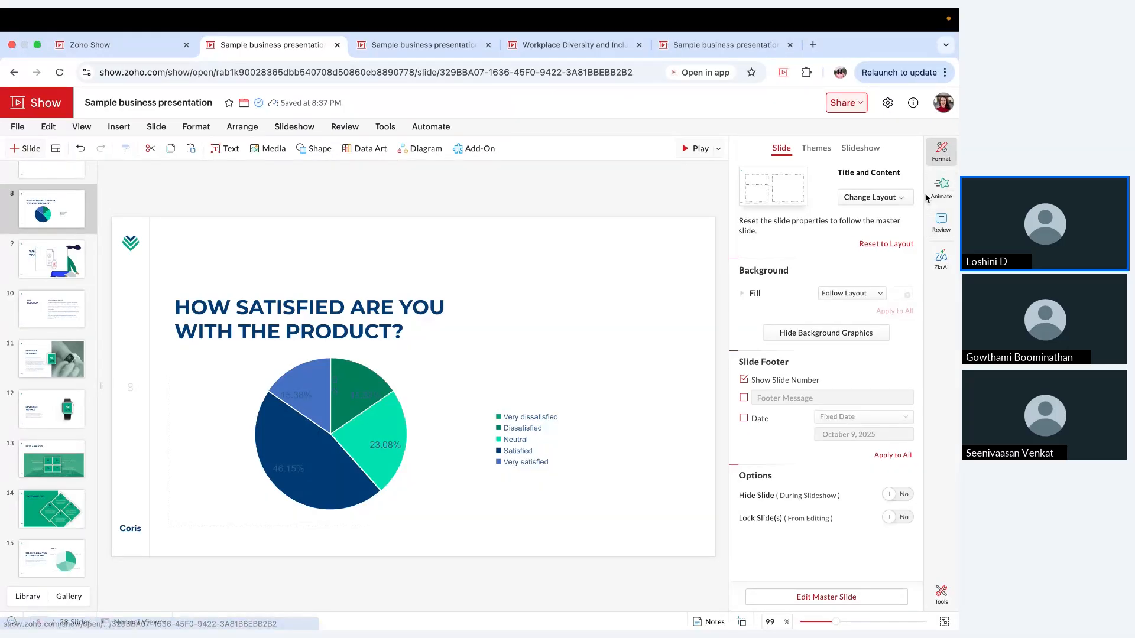
click(949, 198)
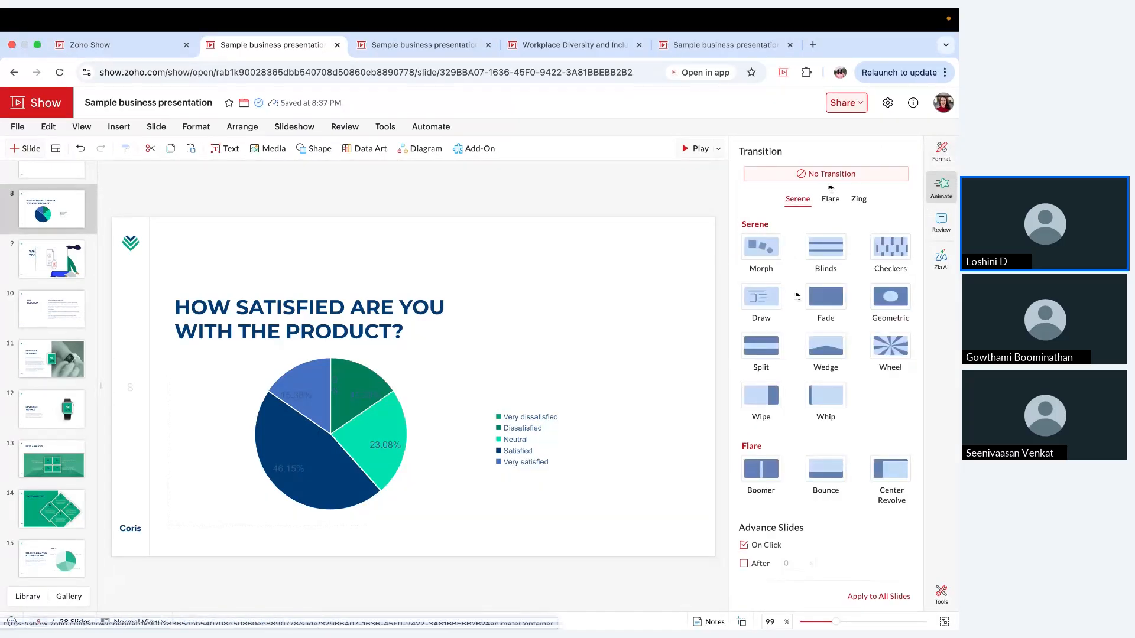
scroll(788, 304, down, 3)
scroll(788, 304, up, 3)
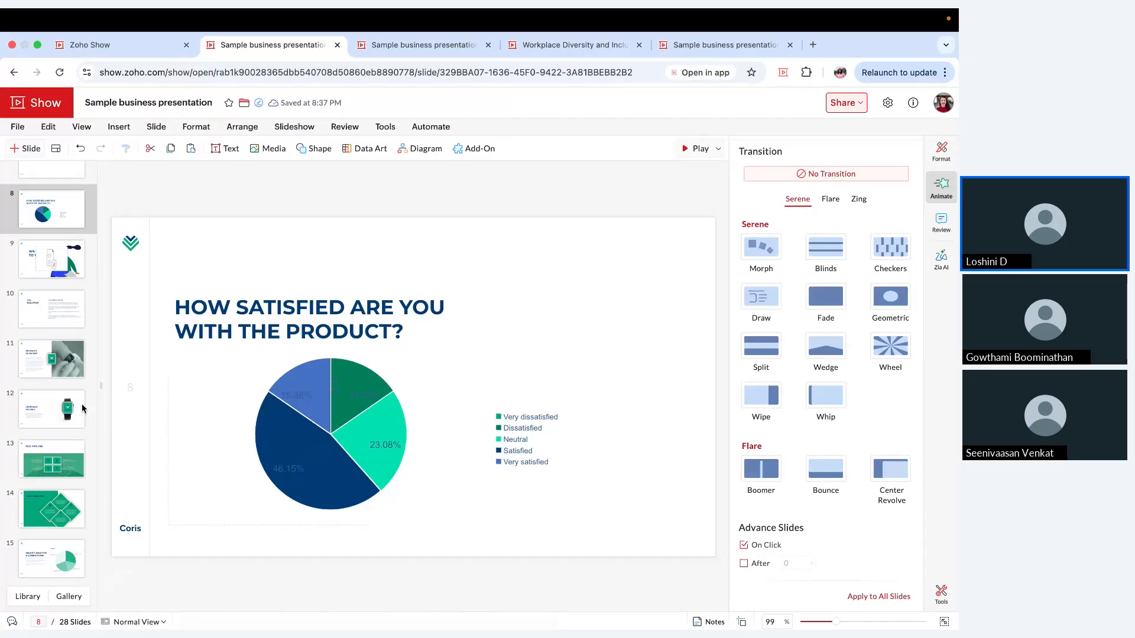
click(44, 372)
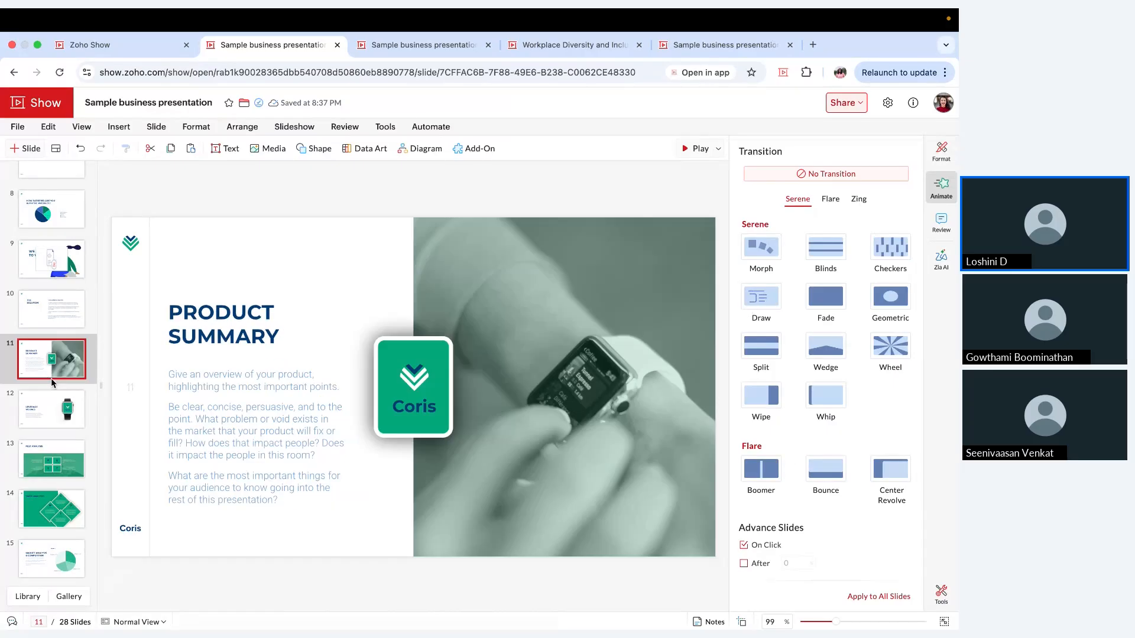
click(63, 406)
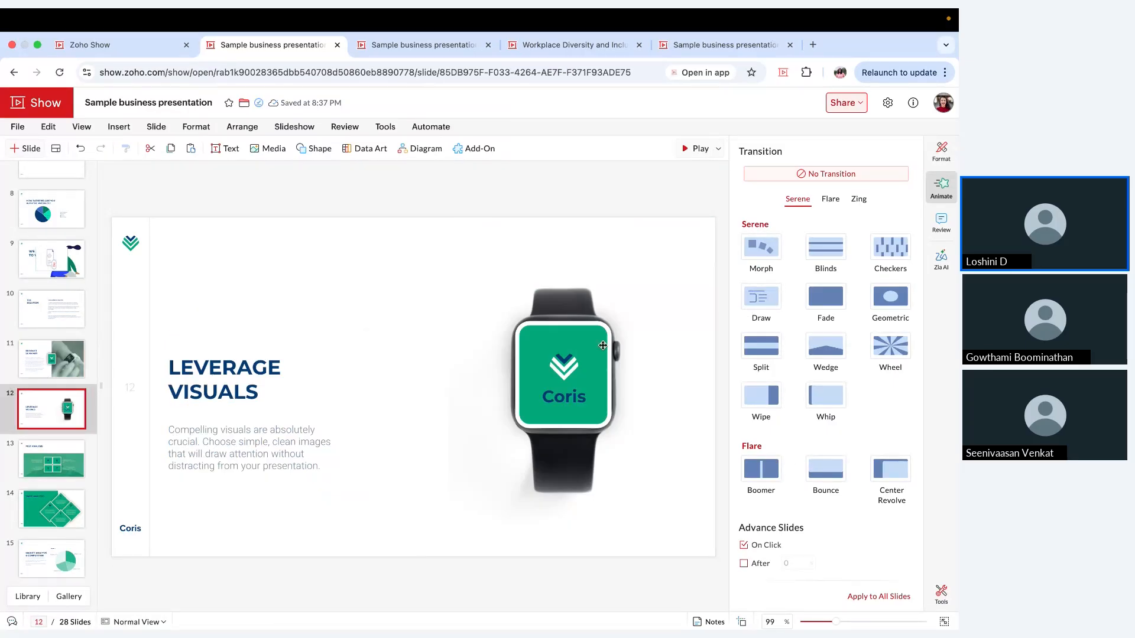
drag(37, 381, 40, 396)
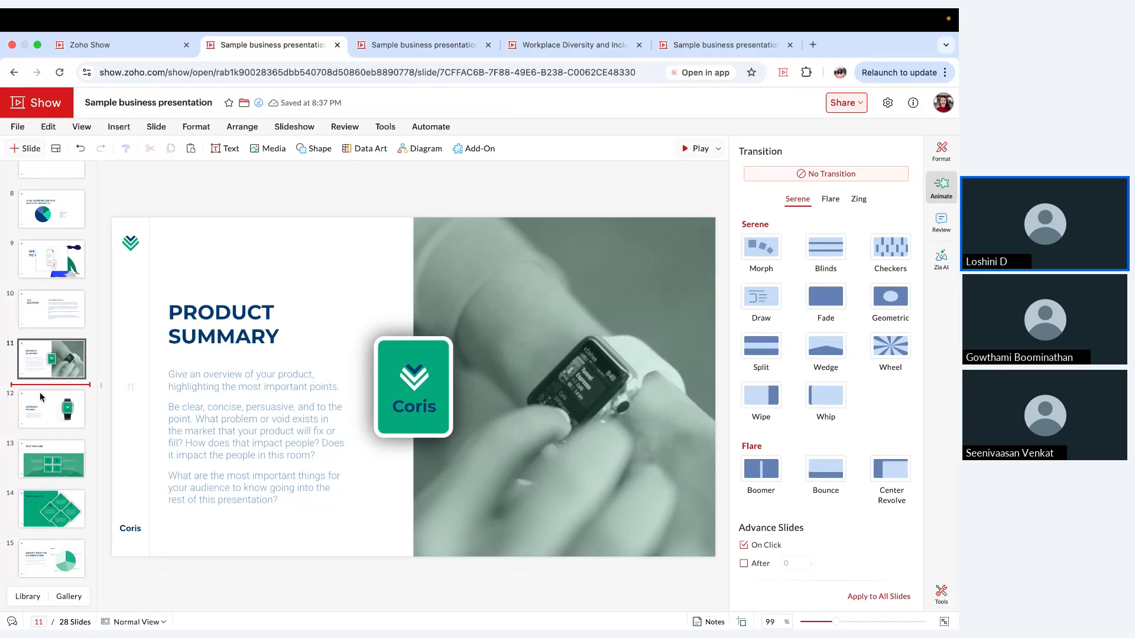
click(67, 413)
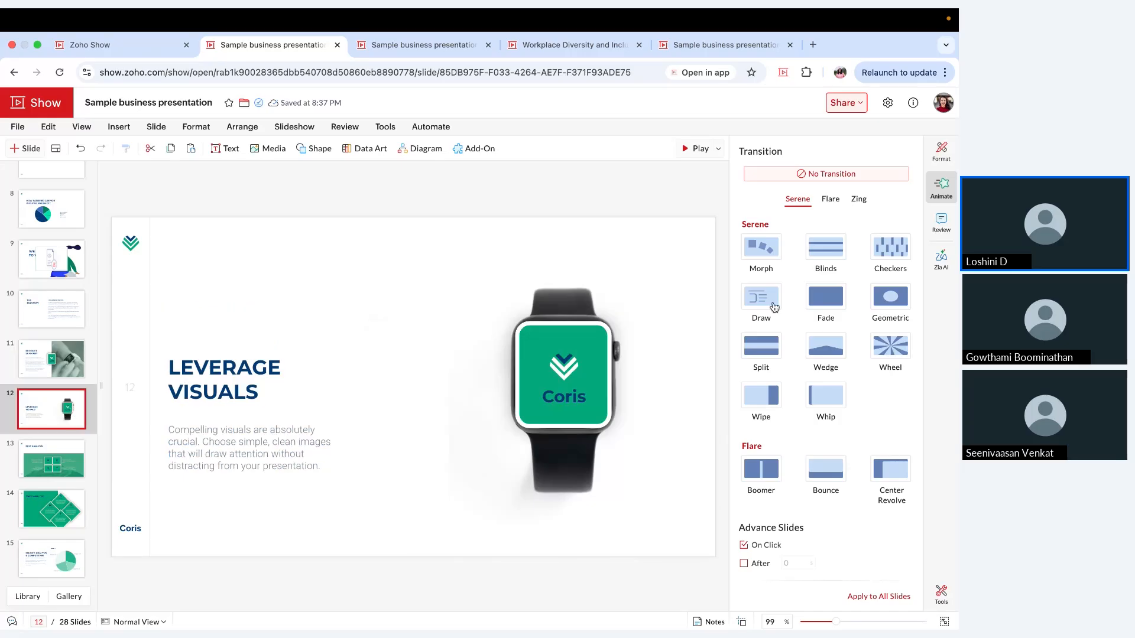
click(761, 248)
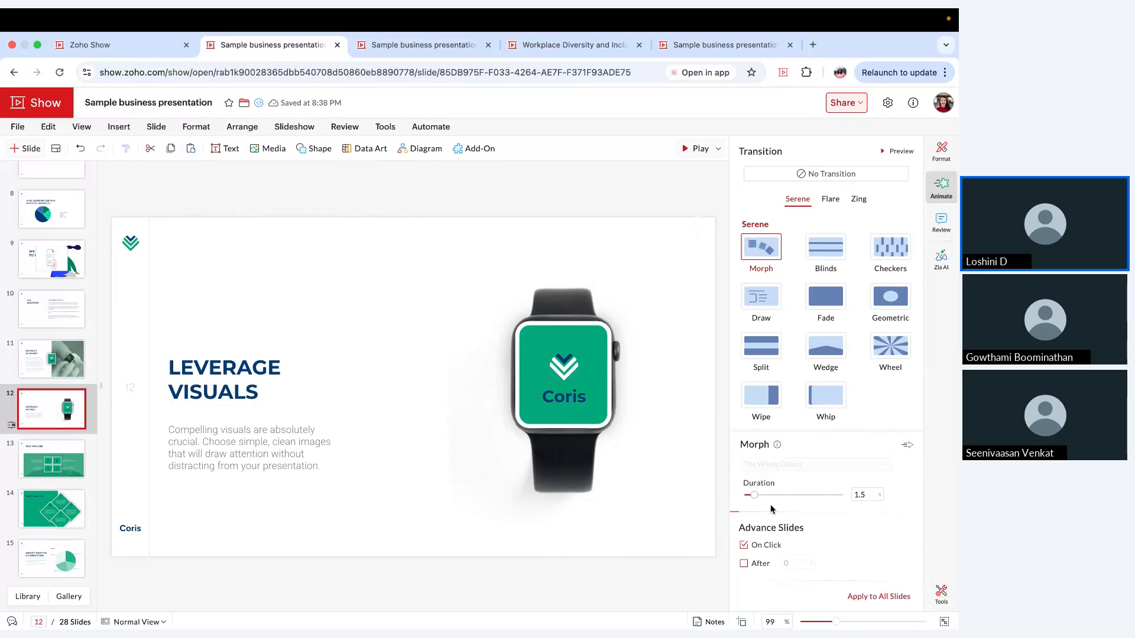
drag(755, 500, 750, 501)
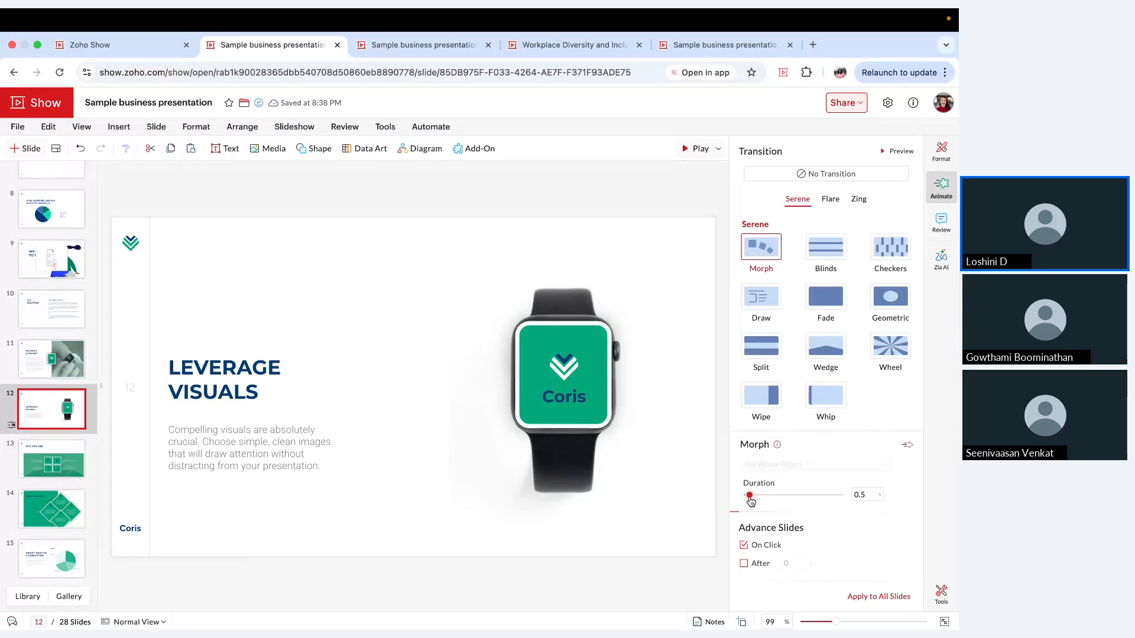
click(695, 448)
Step: Play the slideshow from slide 11 to watch the Morph transition into slide 12, and exit the show
click(52, 359)
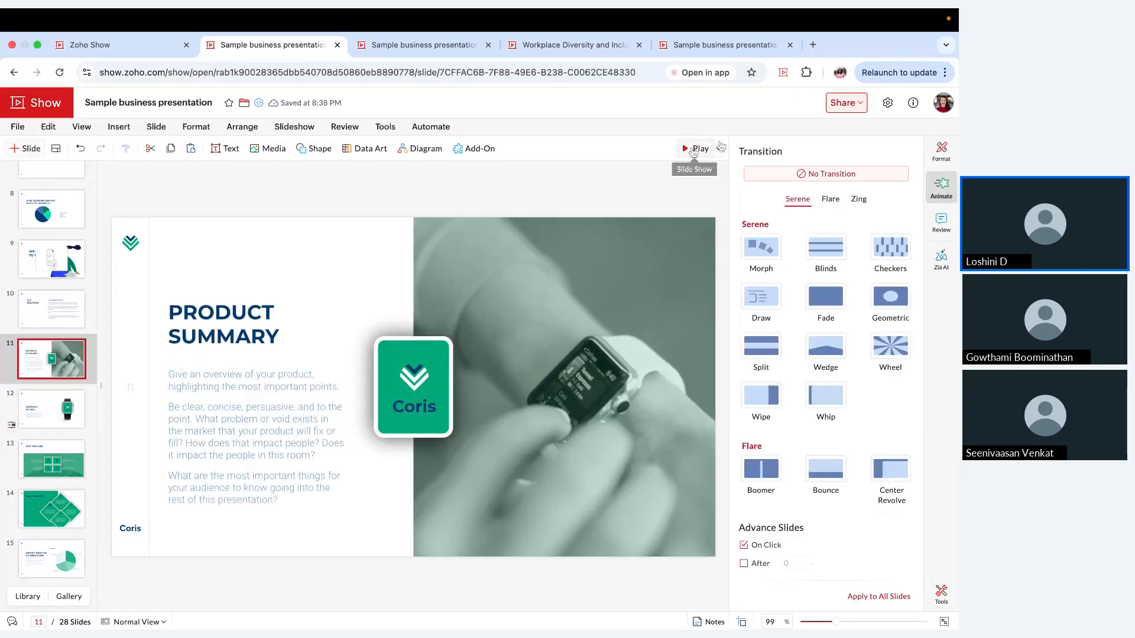
click(697, 149)
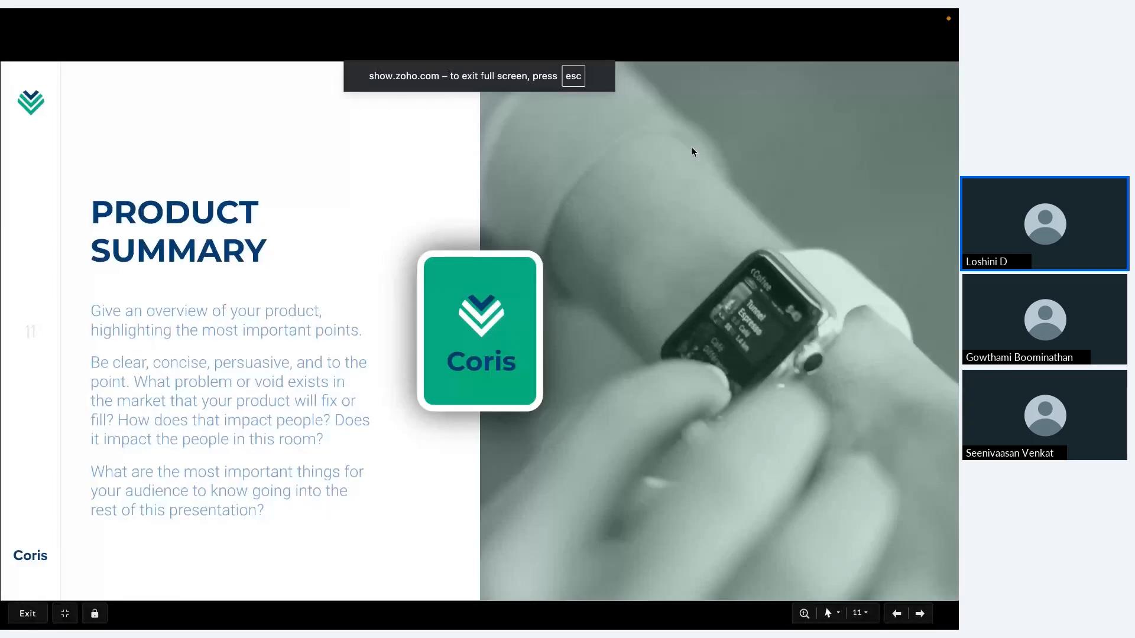
key(Right)
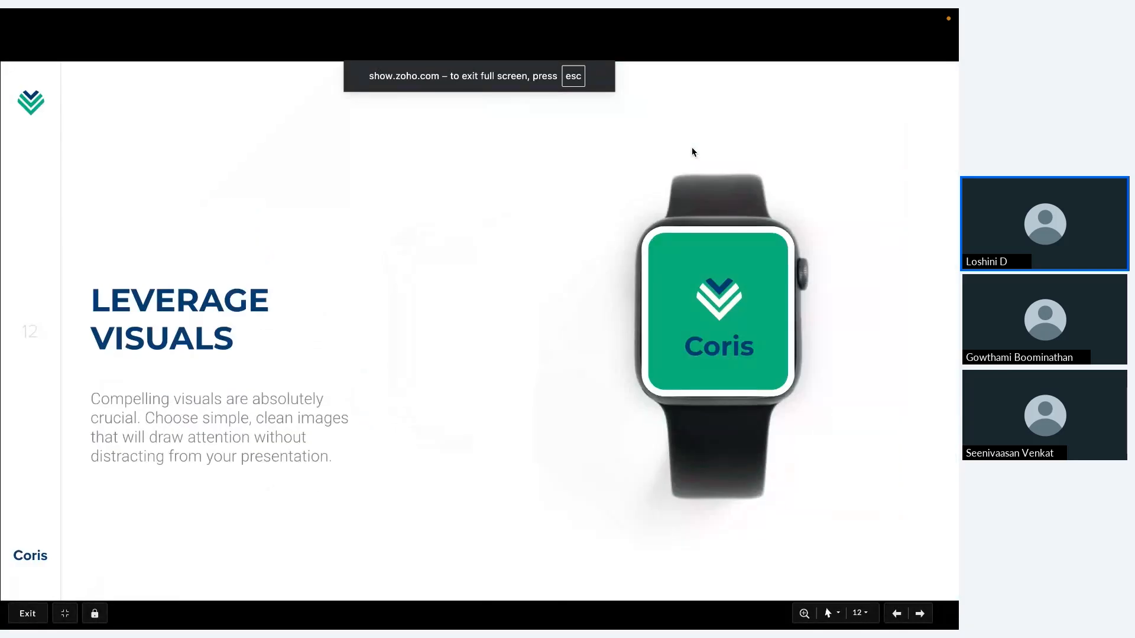
key(Escape)
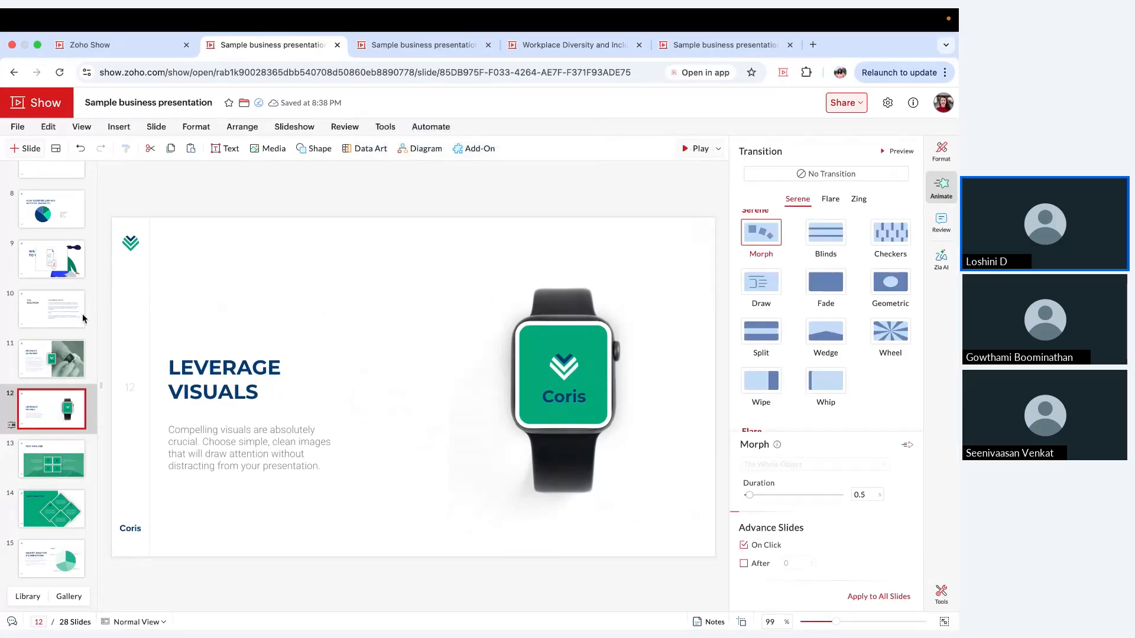
Step: Add a Fly In entrance animation to the green box image on slide 3, "Background"
scroll(83, 318, up, 6)
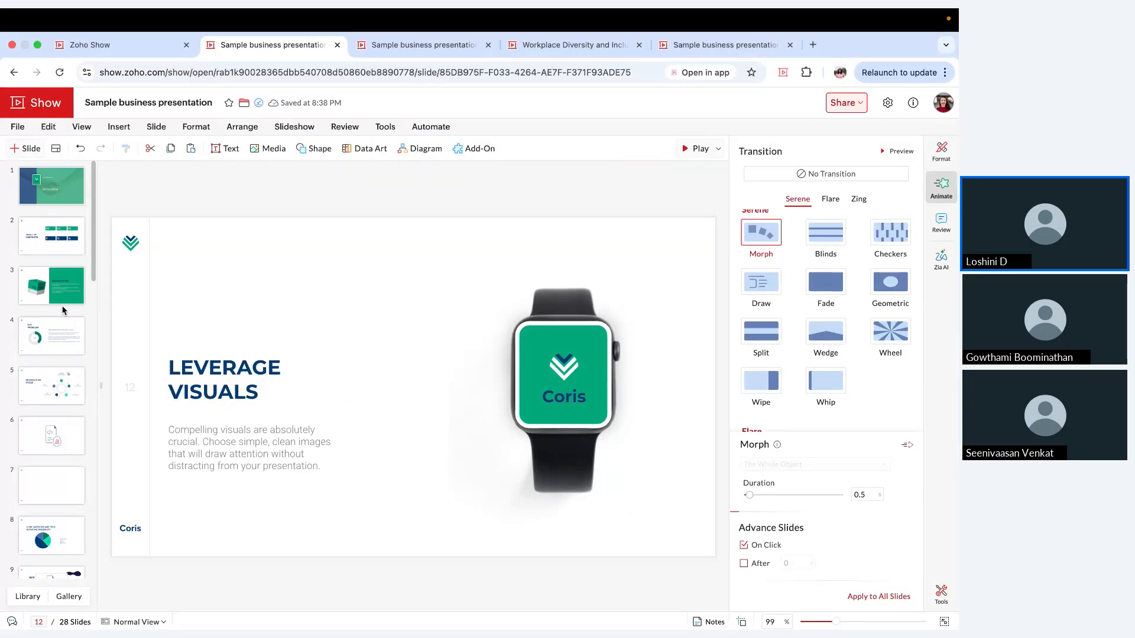
click(82, 279)
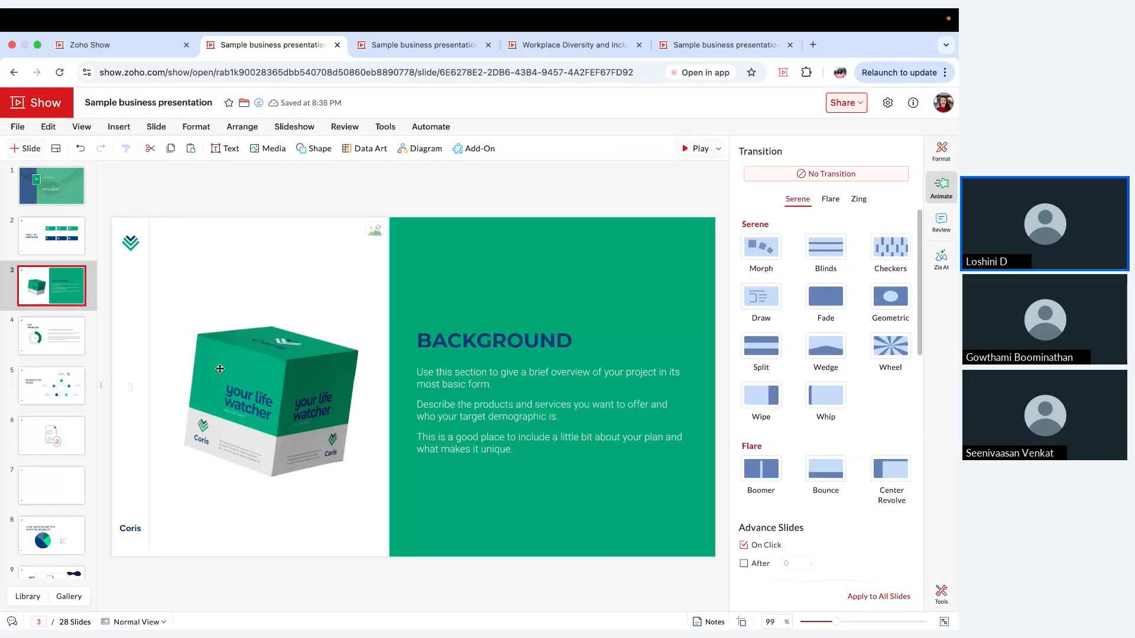
click(264, 385)
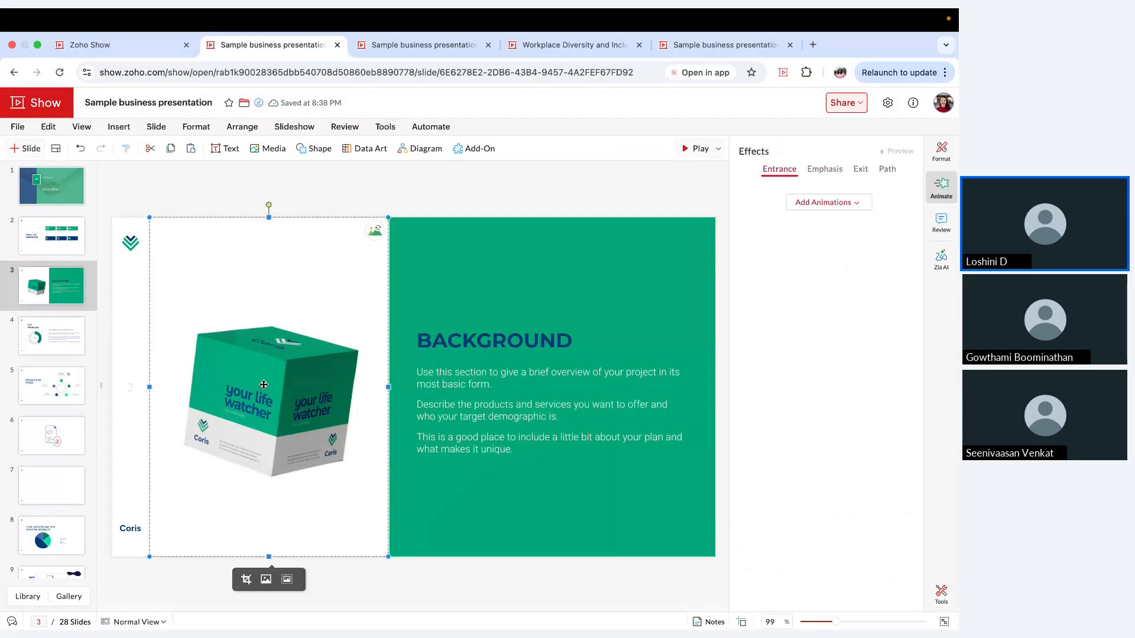
click(843, 205)
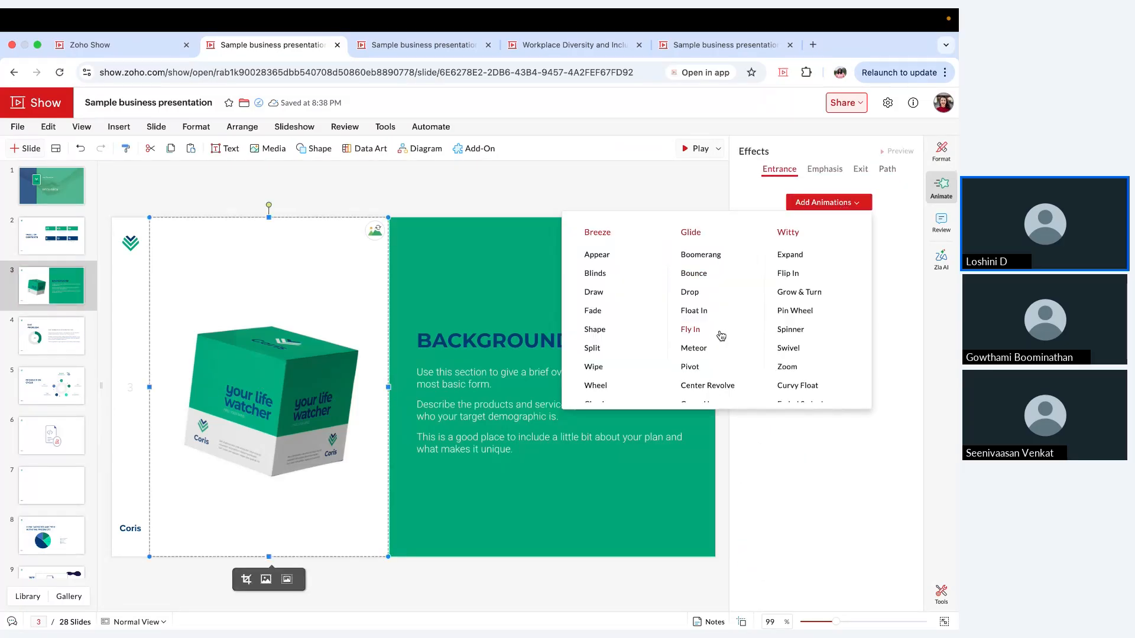
click(720, 335)
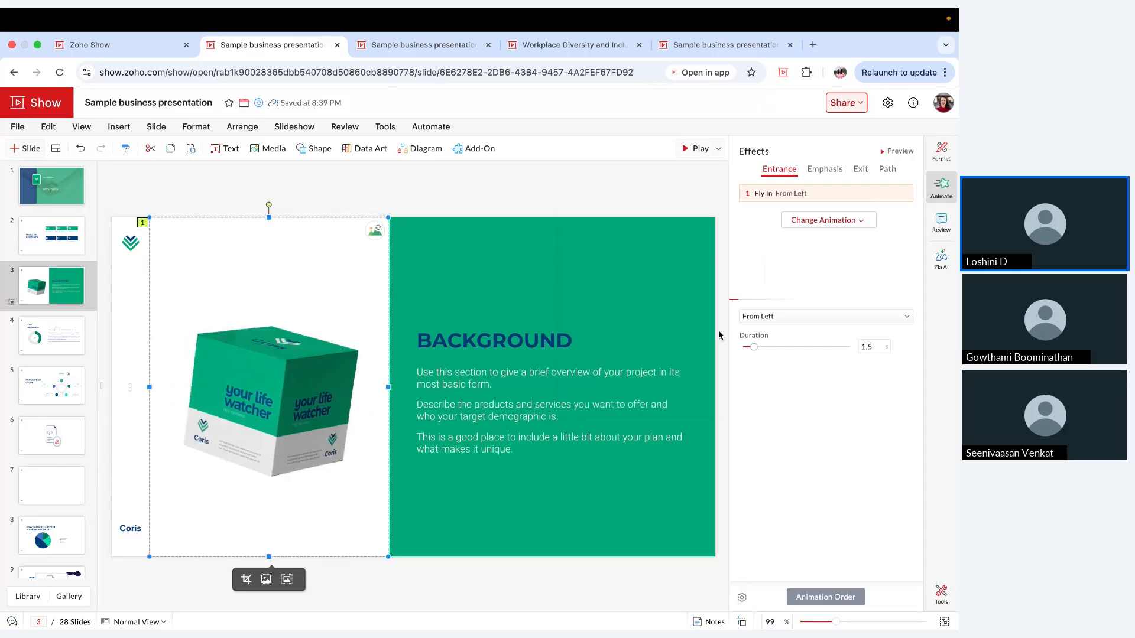
click(516, 207)
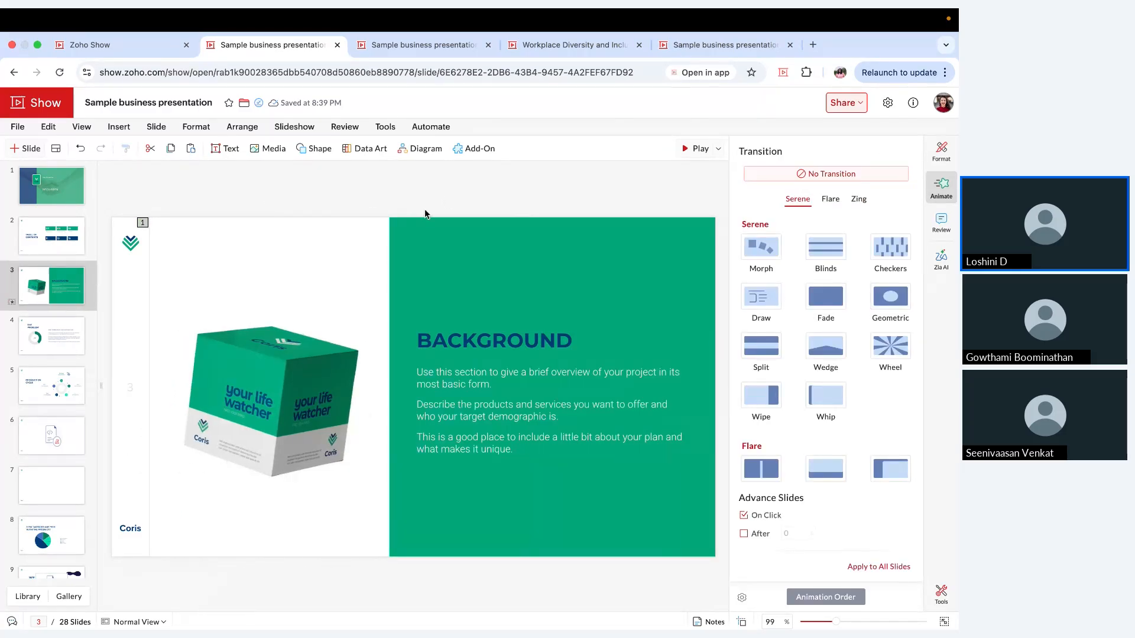
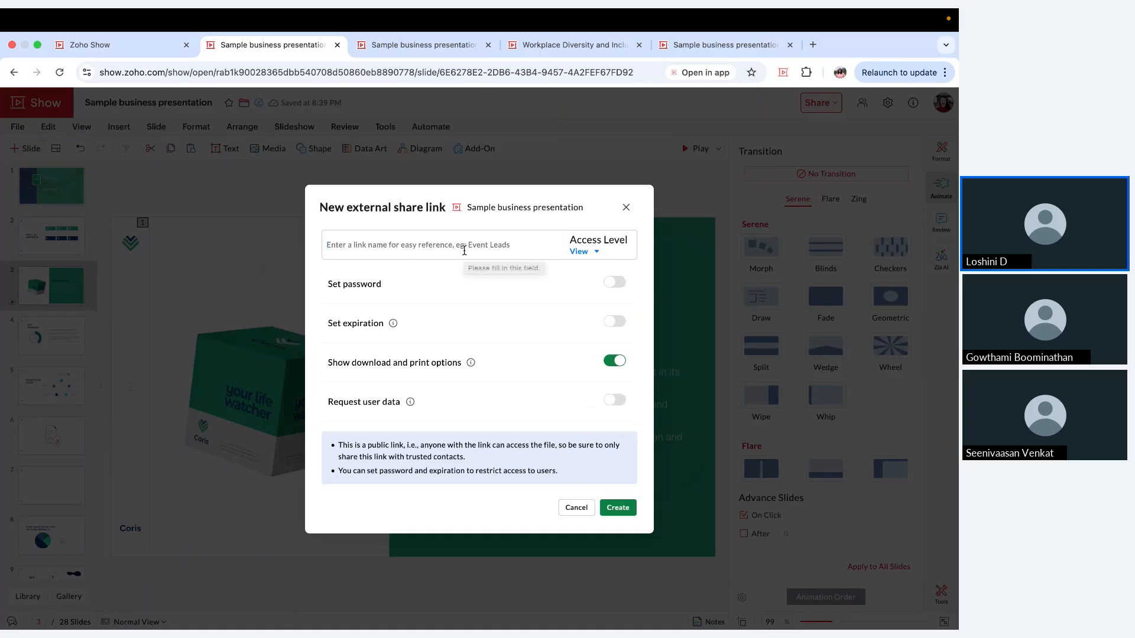
Step: Name the external share link "Business 1" and turn on its password and expiration options
text(B)
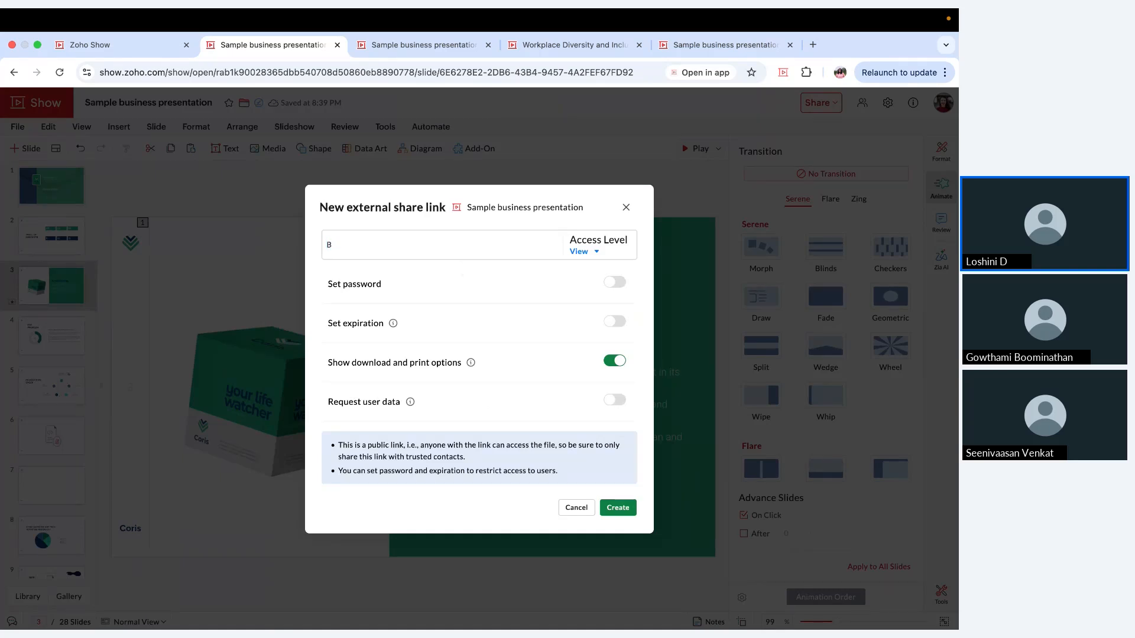
text(usiness 1)
click(616, 283)
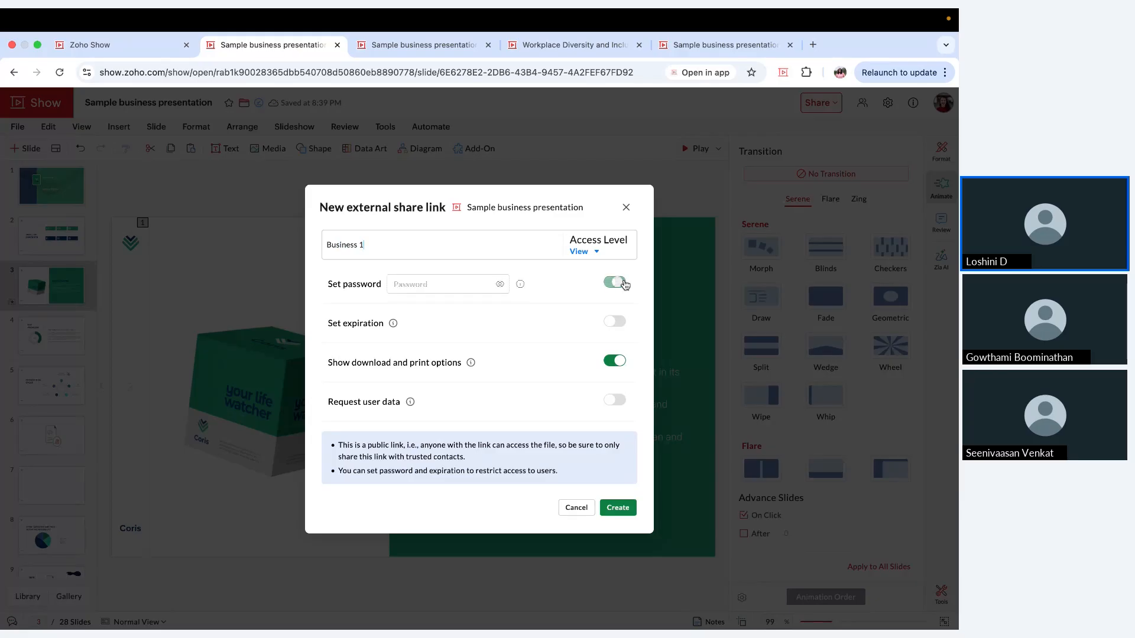
click(455, 283)
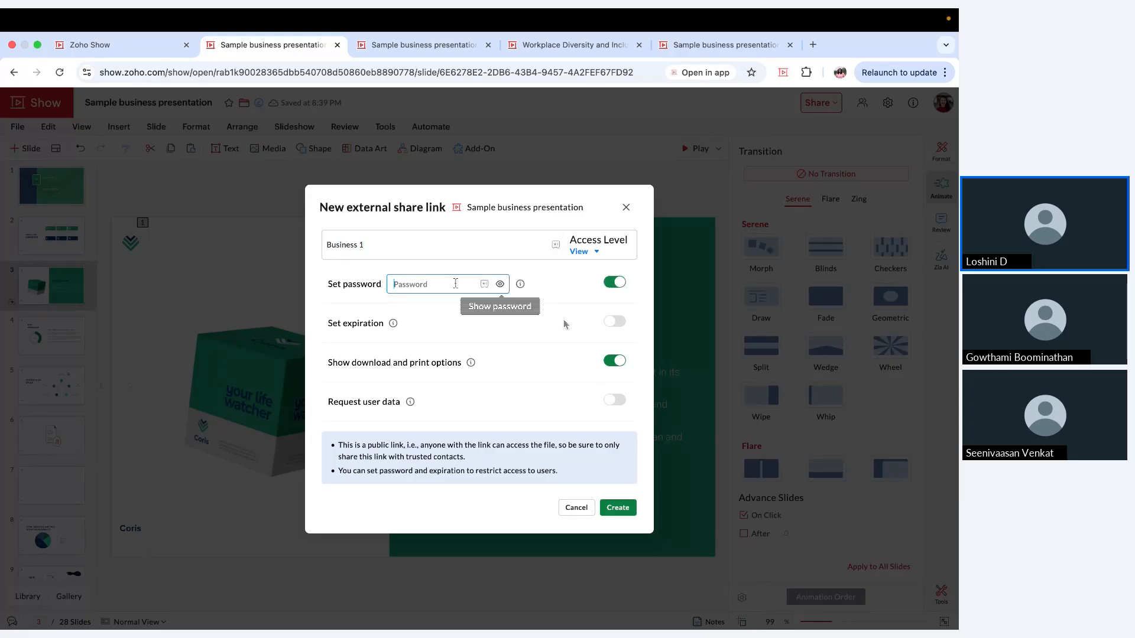
click(615, 322)
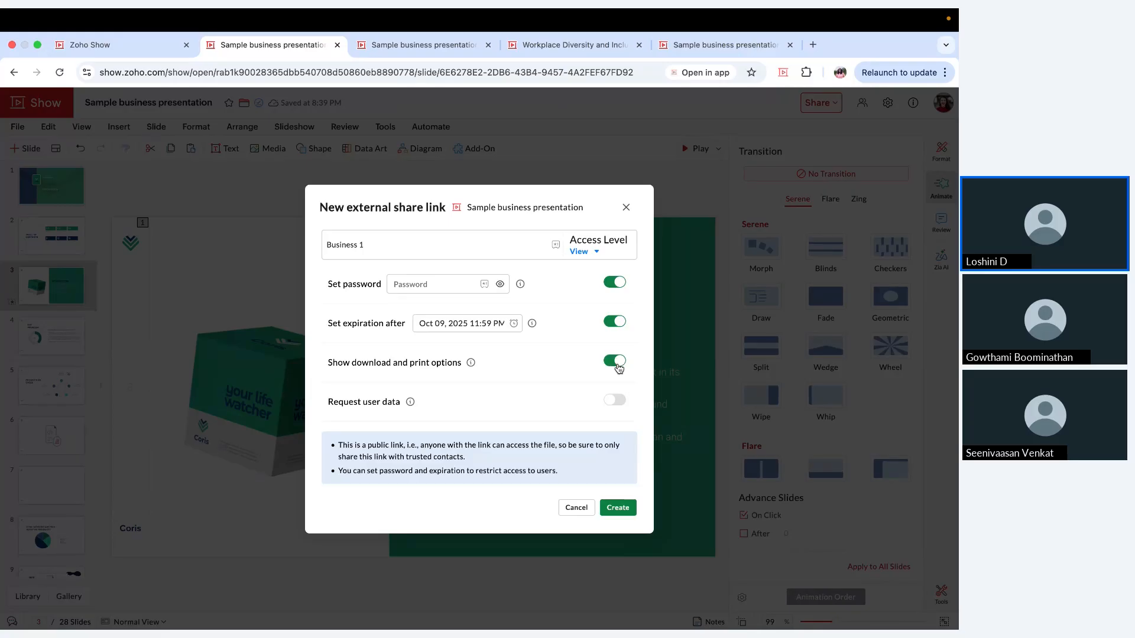
Step: Turn on the user data request for the share link, asking for Name, Email and Phone
click(614, 402)
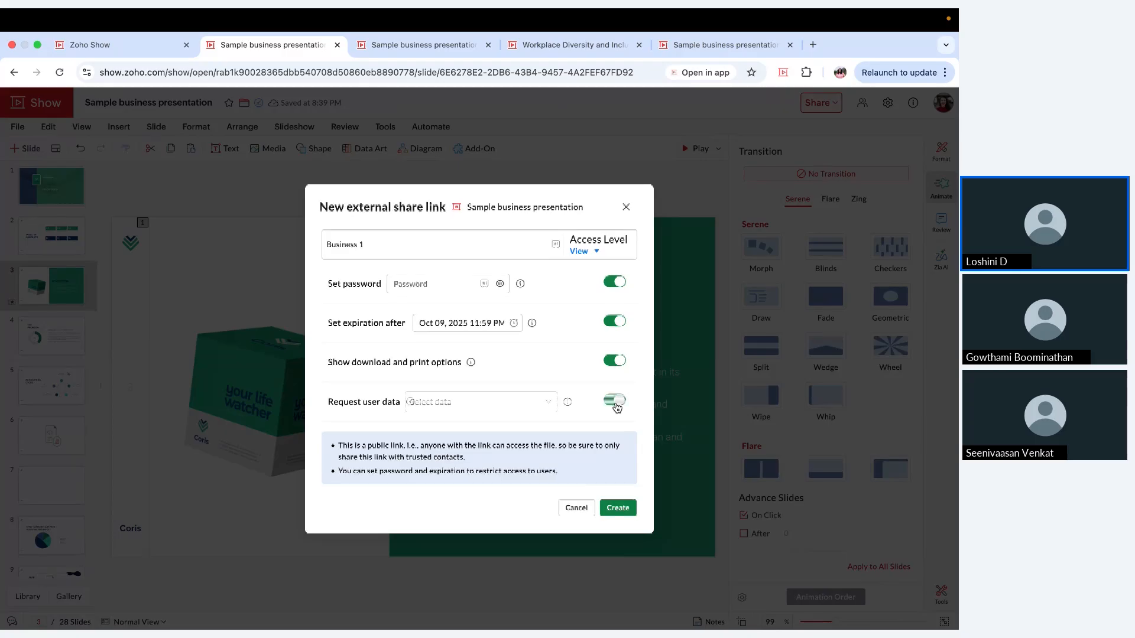
click(526, 402)
click(514, 429)
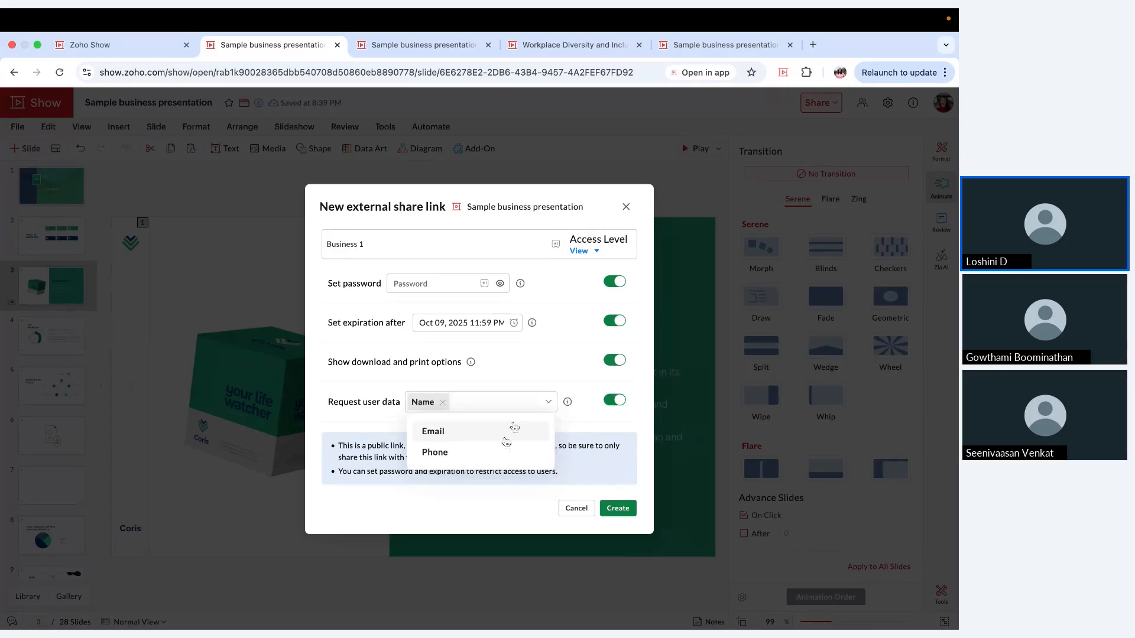
click(507, 437)
click(506, 438)
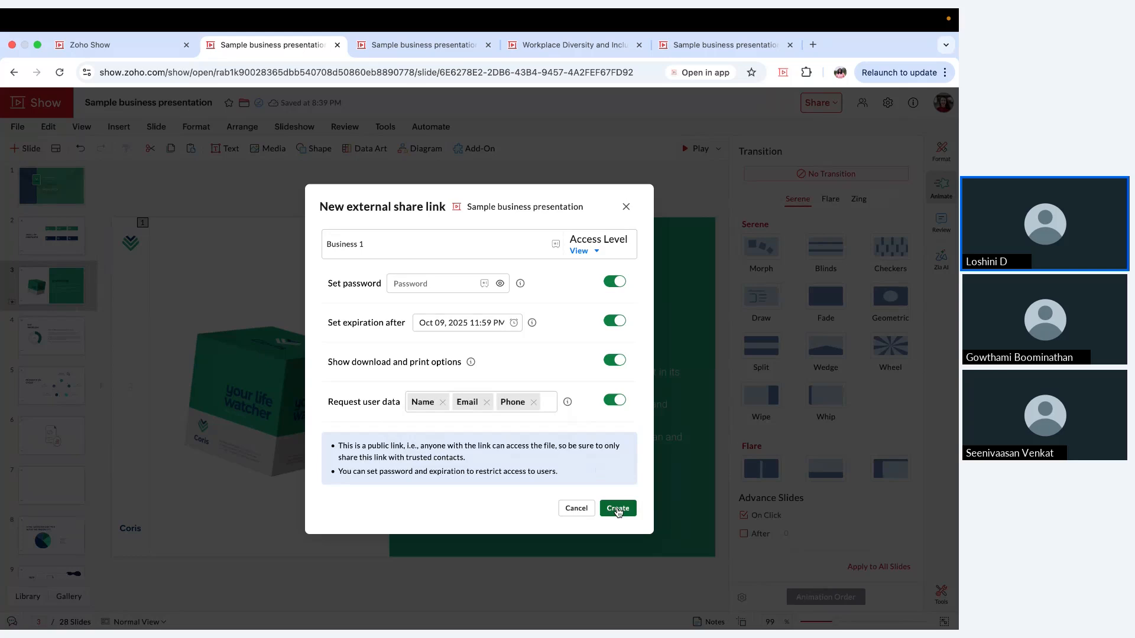
Step: Turn off the link's password requirement, create the "Business 1" share link and close its dialog
click(618, 510)
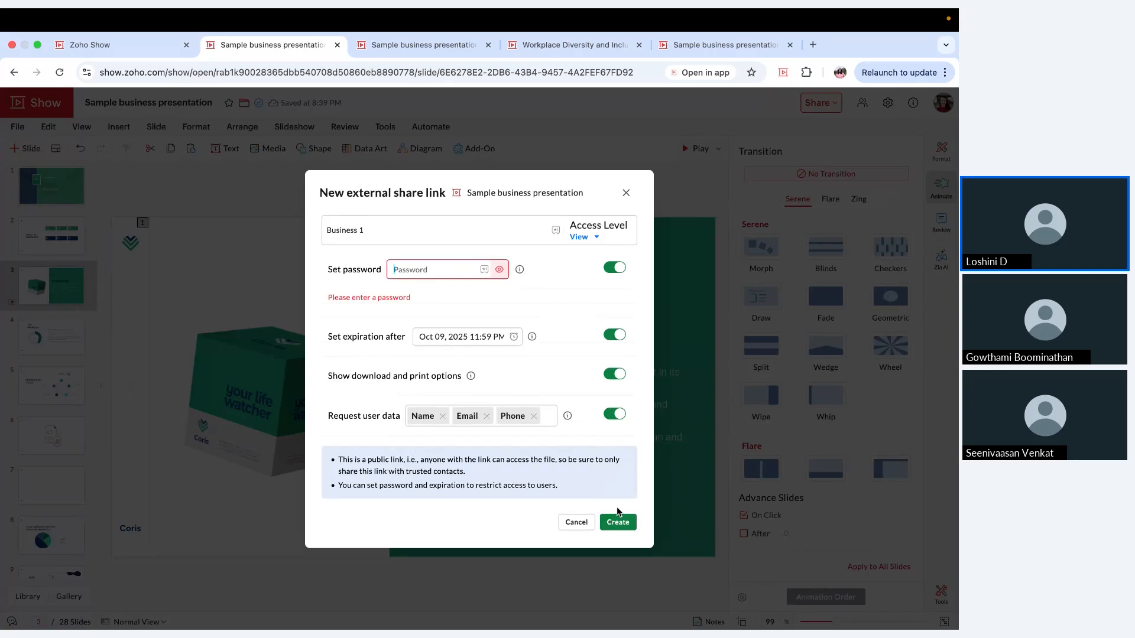
click(614, 272)
click(619, 512)
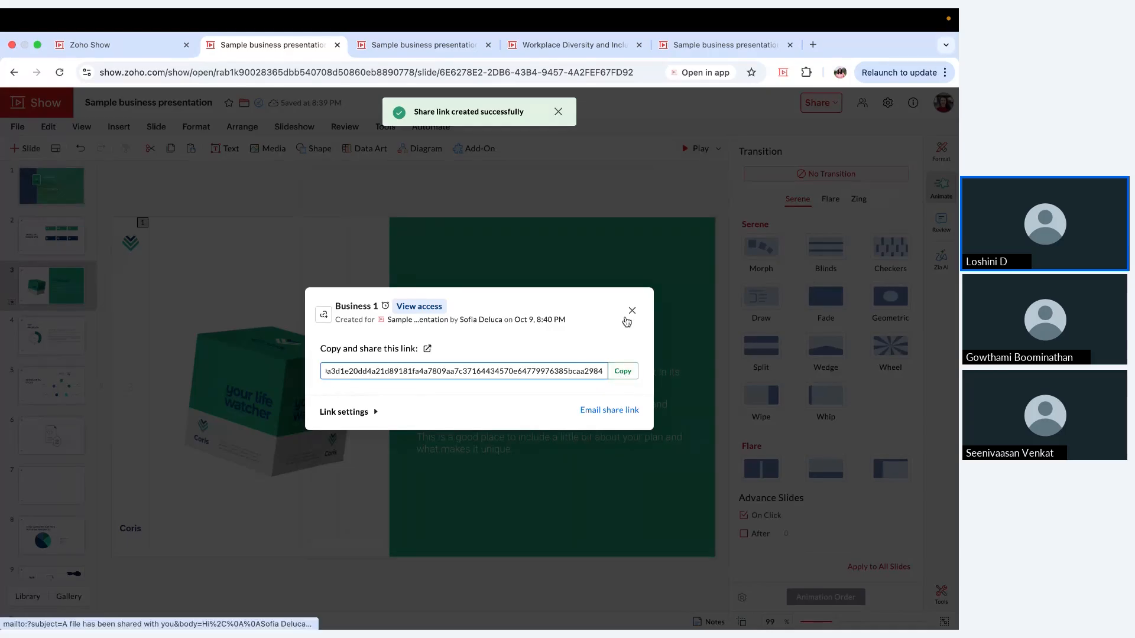
click(631, 311)
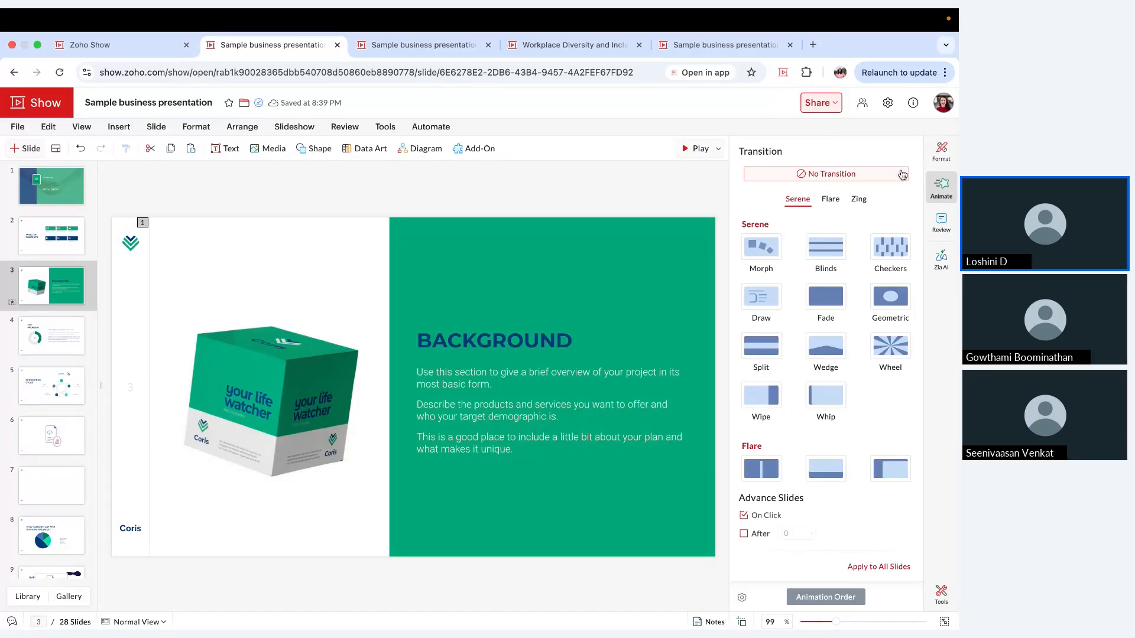
Step: View the new comment form for slide 3 and for its green box image, leaving both comments empty
click(938, 221)
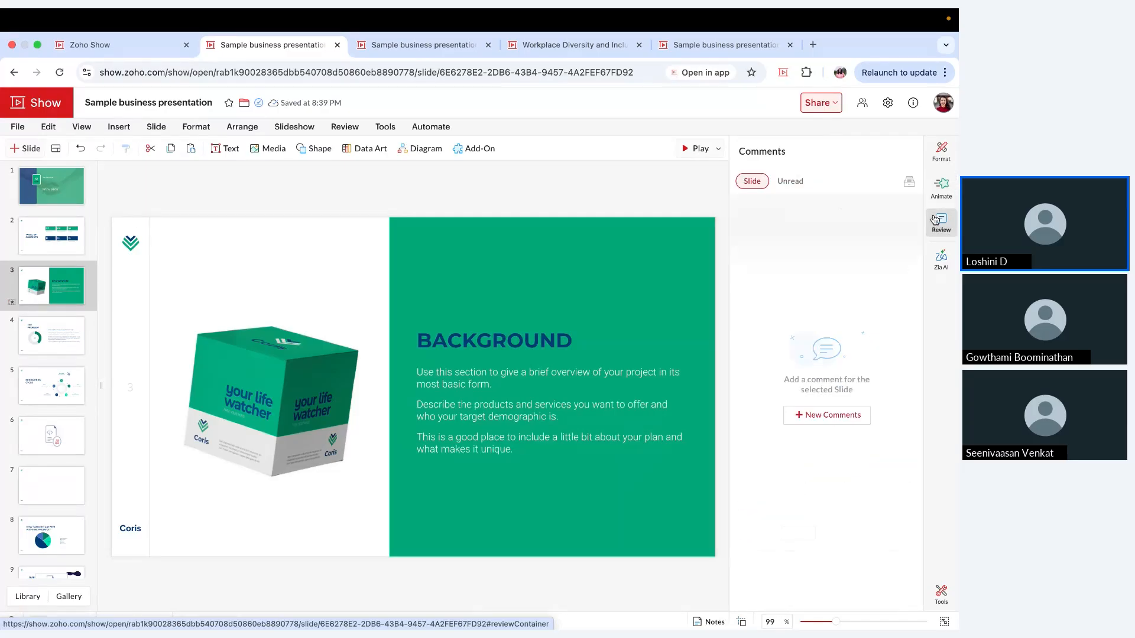
click(831, 416)
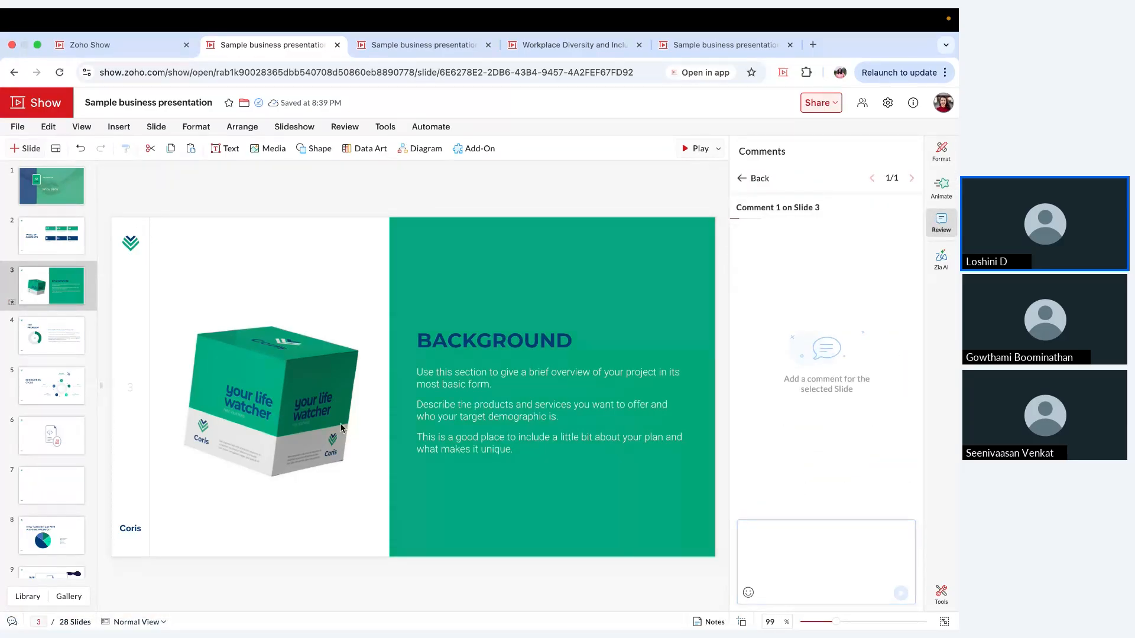
click(301, 429)
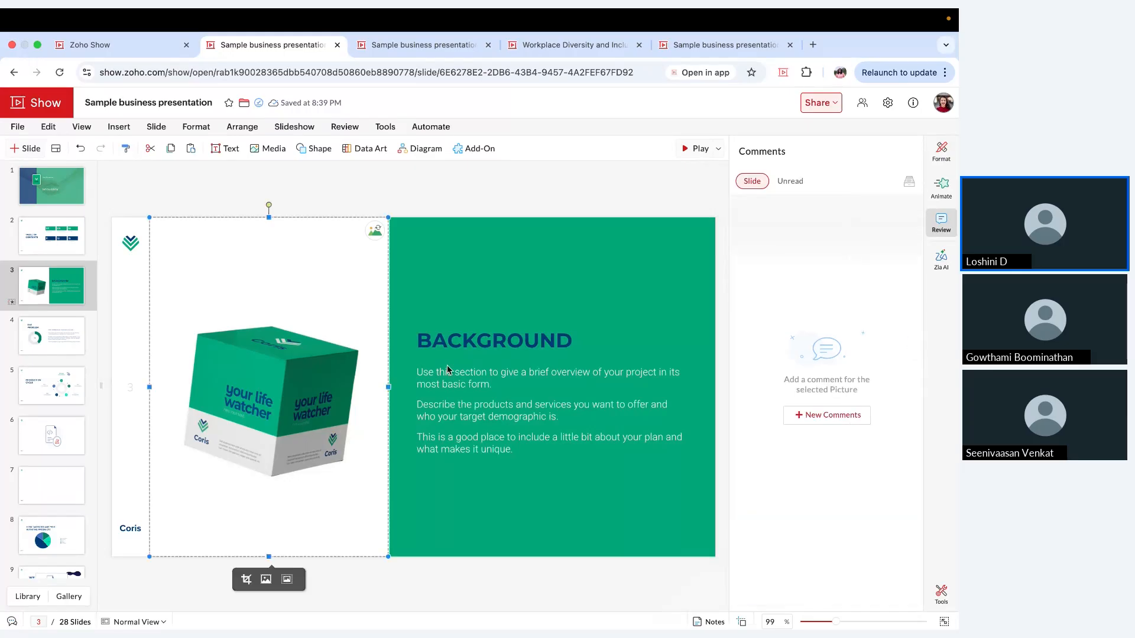
click(821, 419)
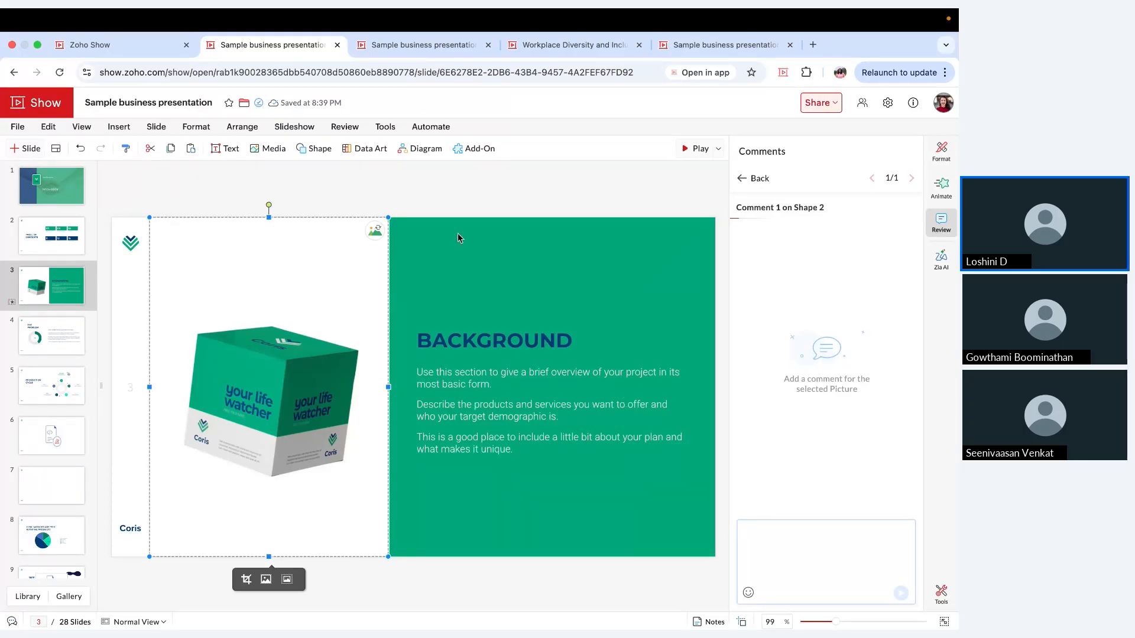
click(760, 178)
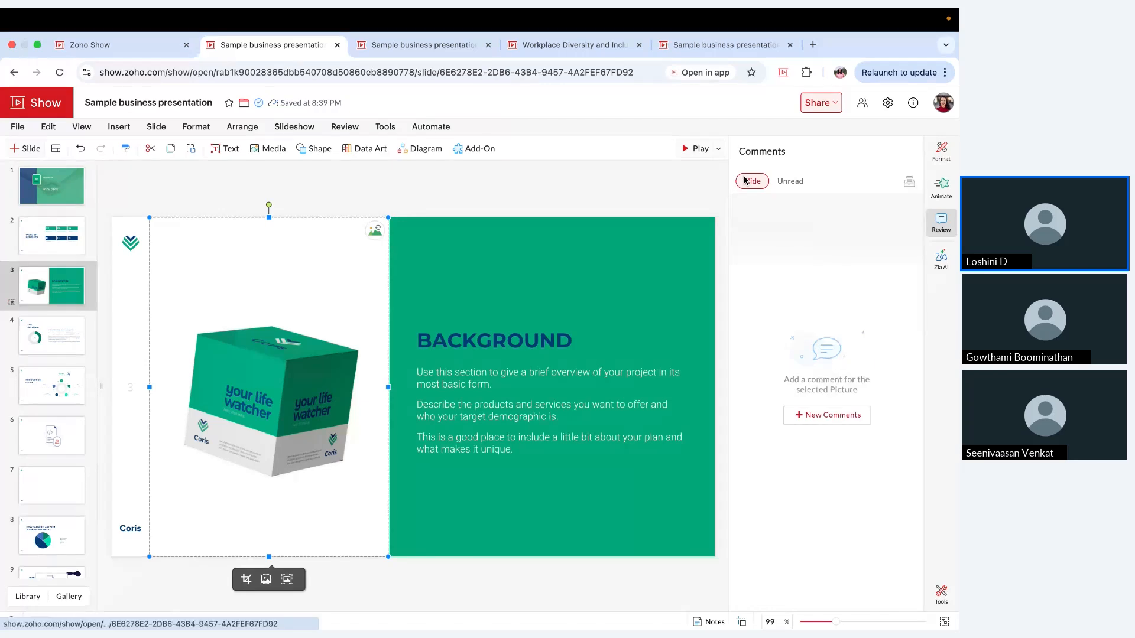
Step: Lock the green box image on slide 3, "Background", from editing
click(941, 163)
scroll(798, 385, down, 3)
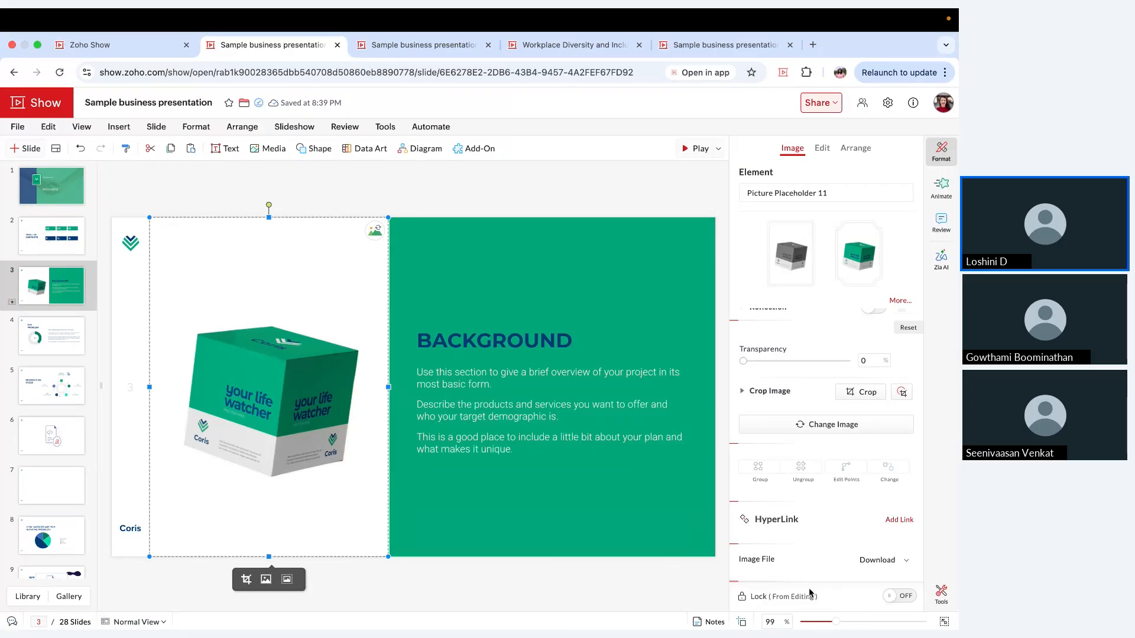
click(904, 598)
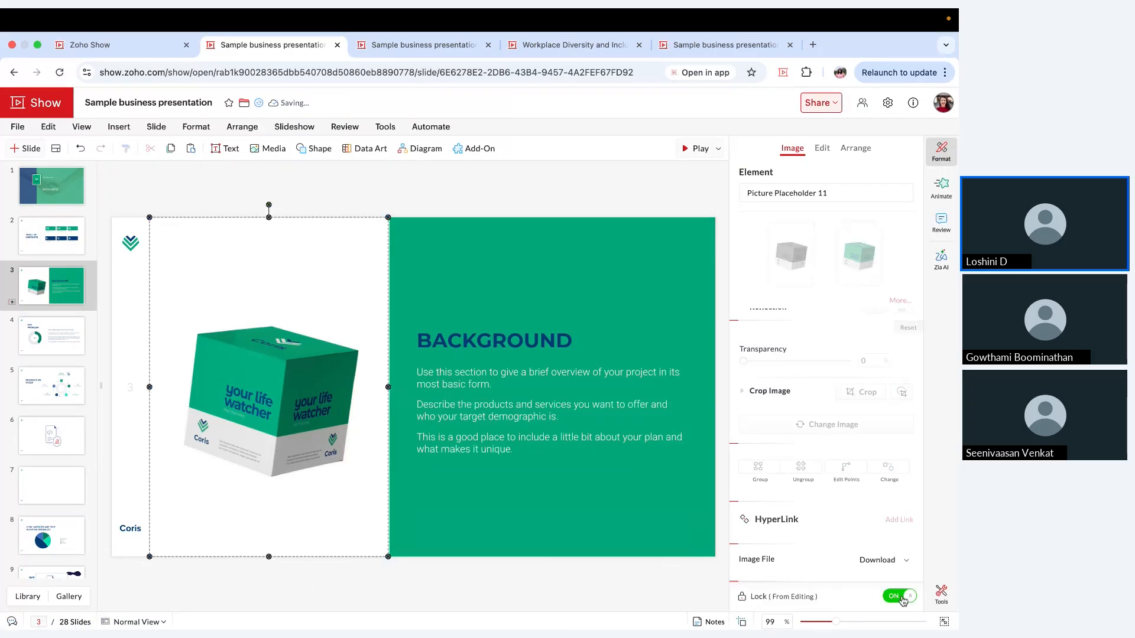
Step: Lock the whole of slide 3 from editing and unlock it again
click(573, 594)
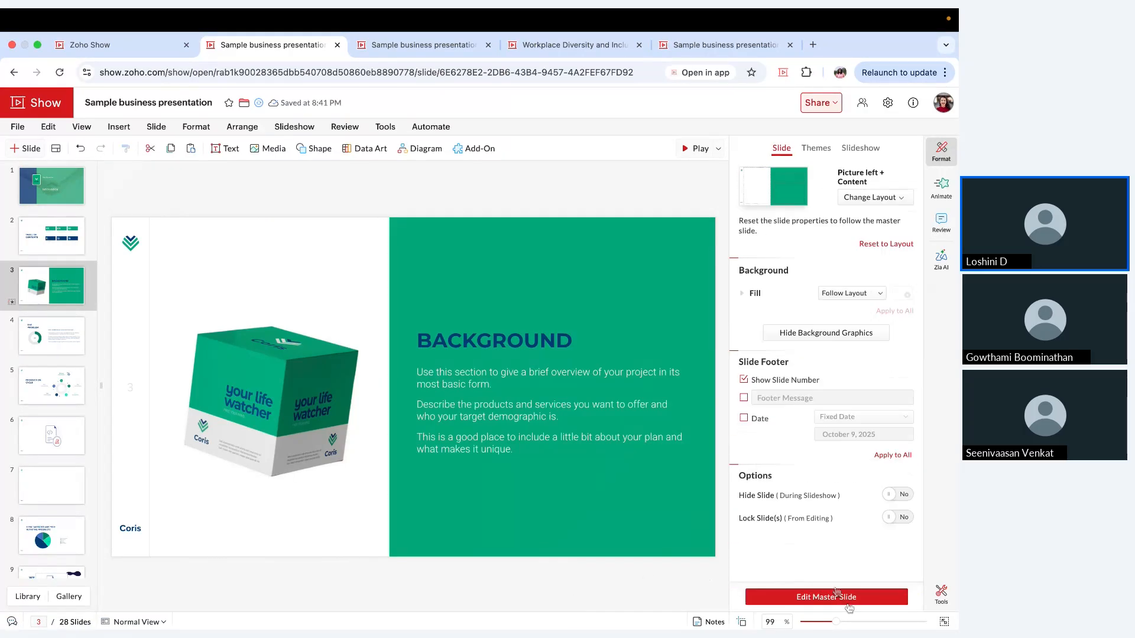
click(892, 519)
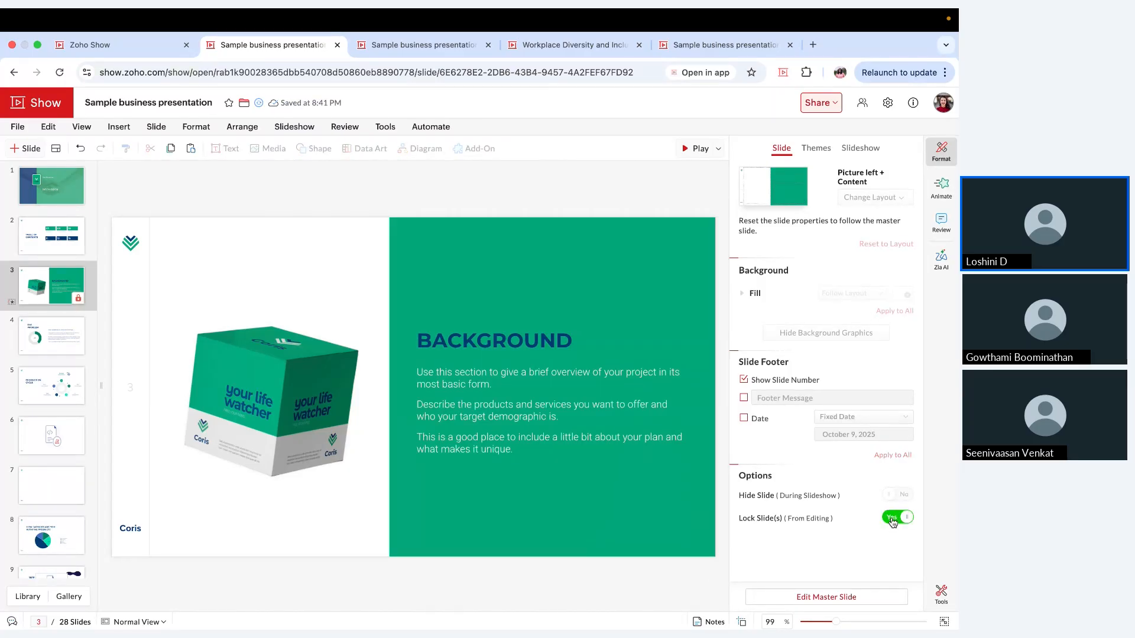
click(892, 518)
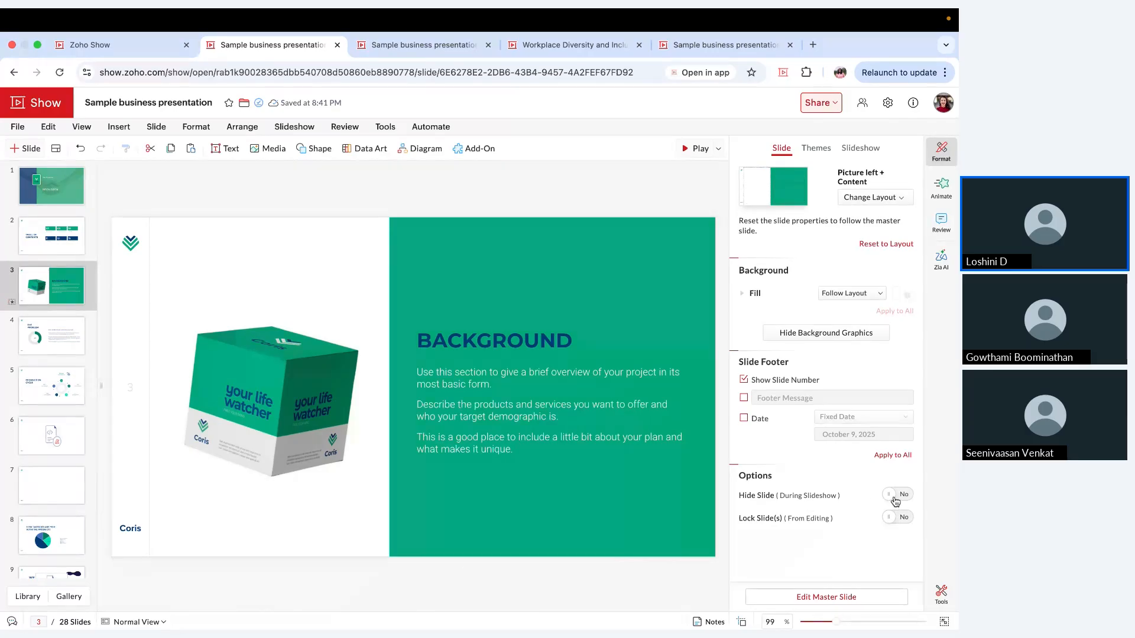
Step: Check out the presentation for exclusive editing and check it back in for the collaborators
click(835, 112)
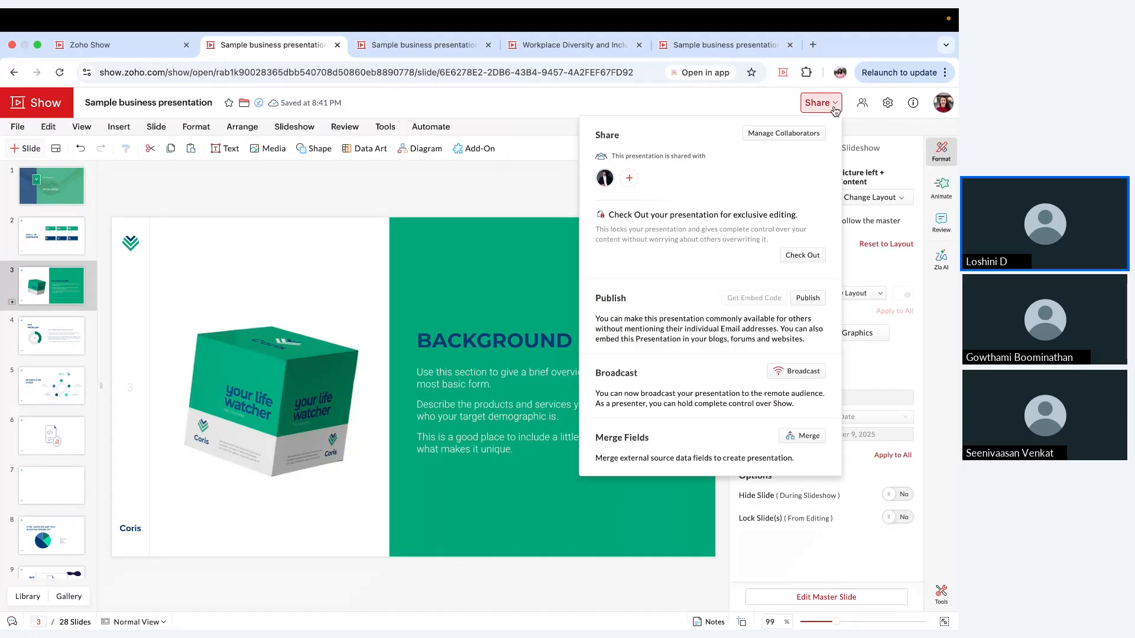
click(803, 258)
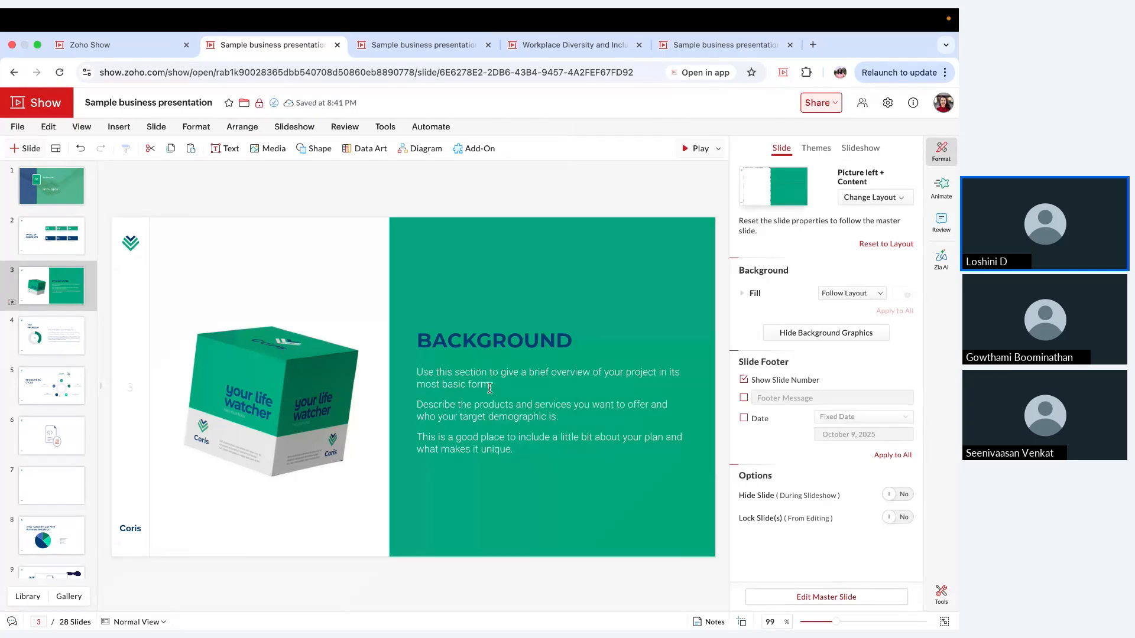
click(821, 105)
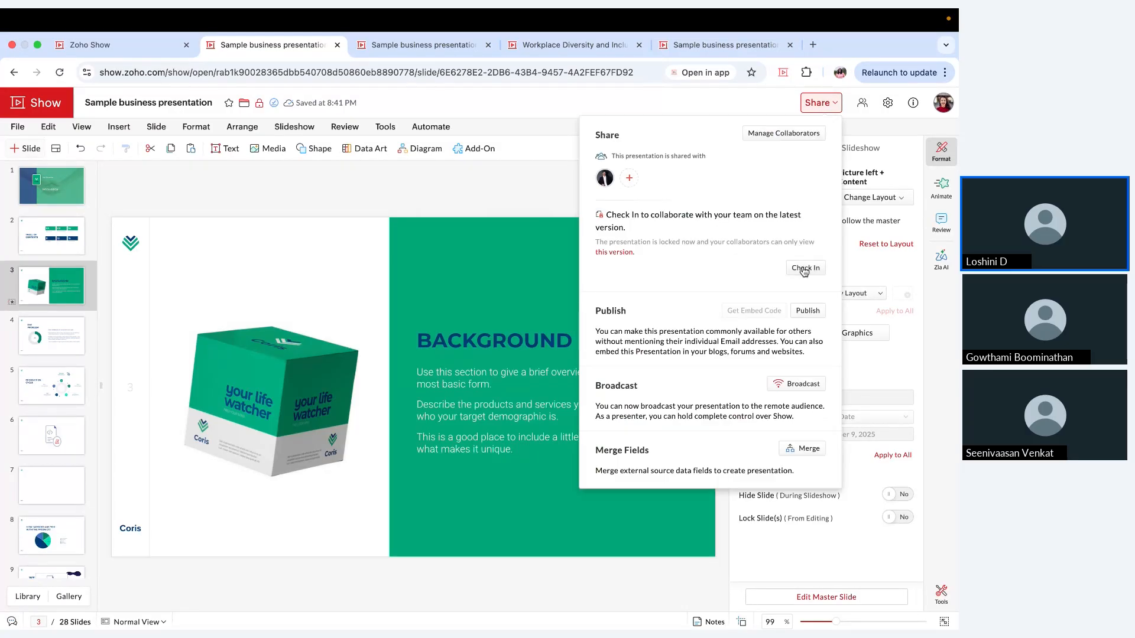
click(804, 269)
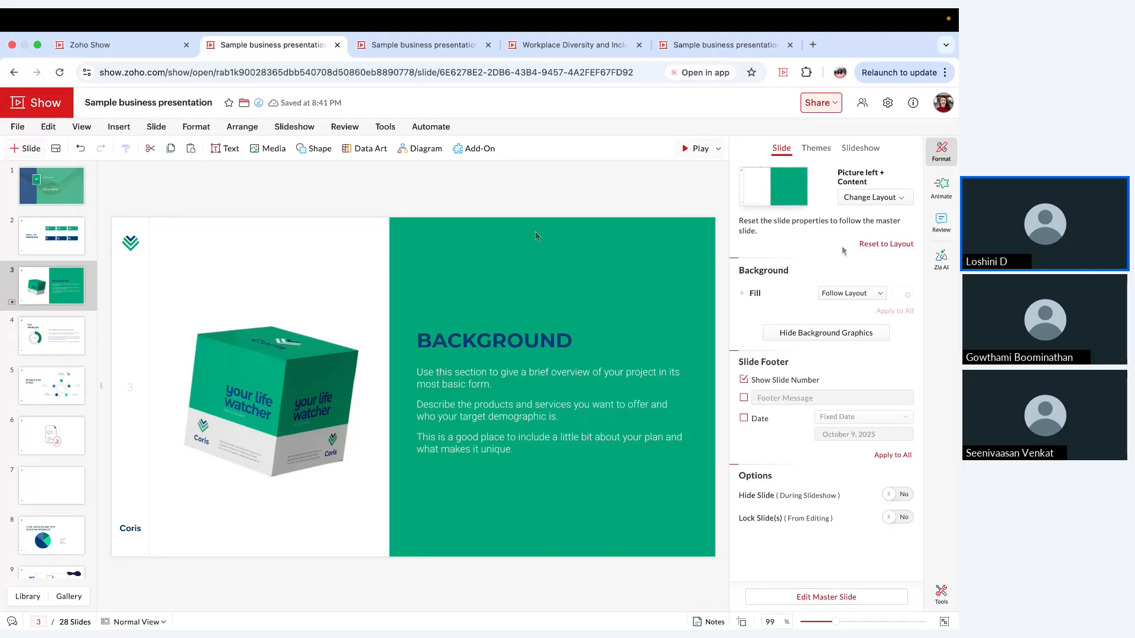
Step: Create a custom slideshow named "US" for the presentation
click(869, 155)
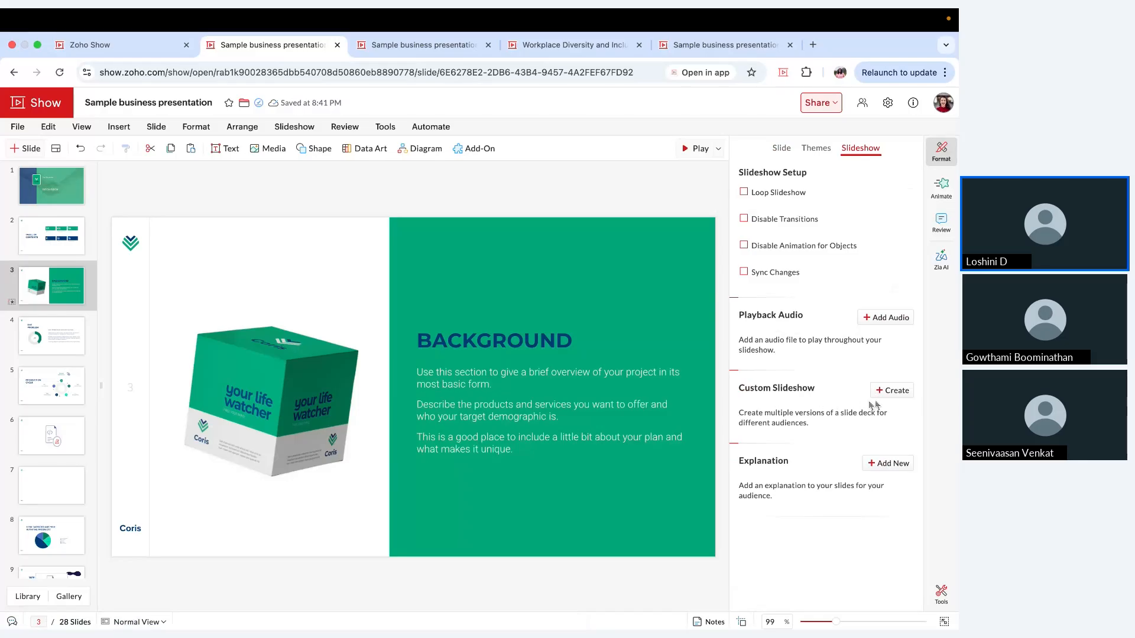
click(886, 391)
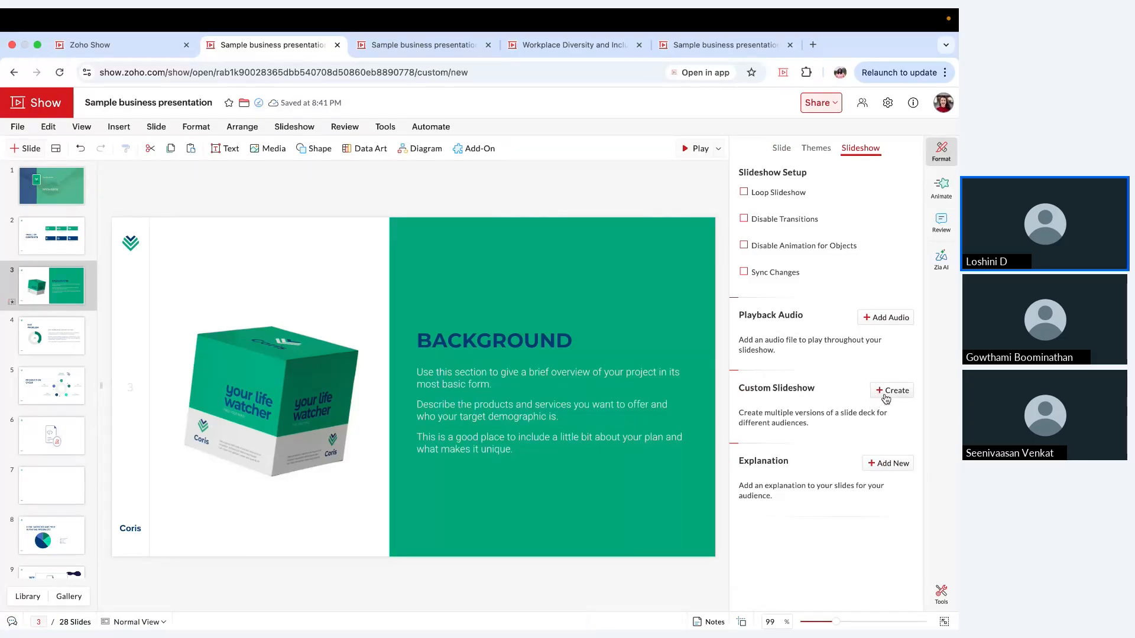
text(US)
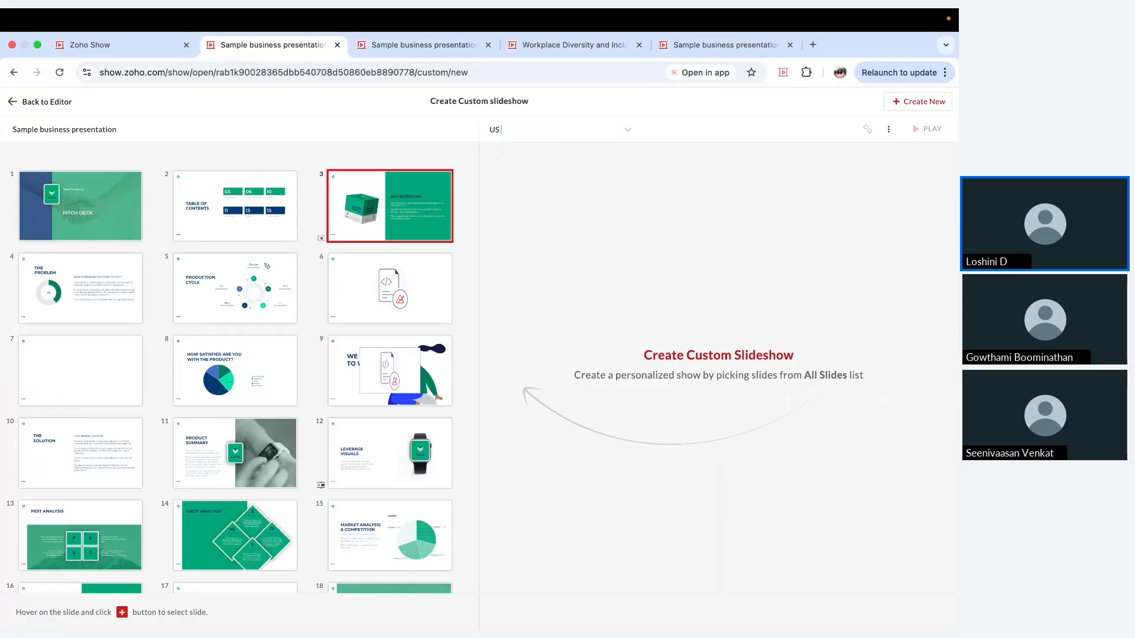
key(Caps_Lock)
click(647, 272)
Step: Add slides 1, 2 and 6 to the "US" custom slideshow
mouse_move(81, 207)
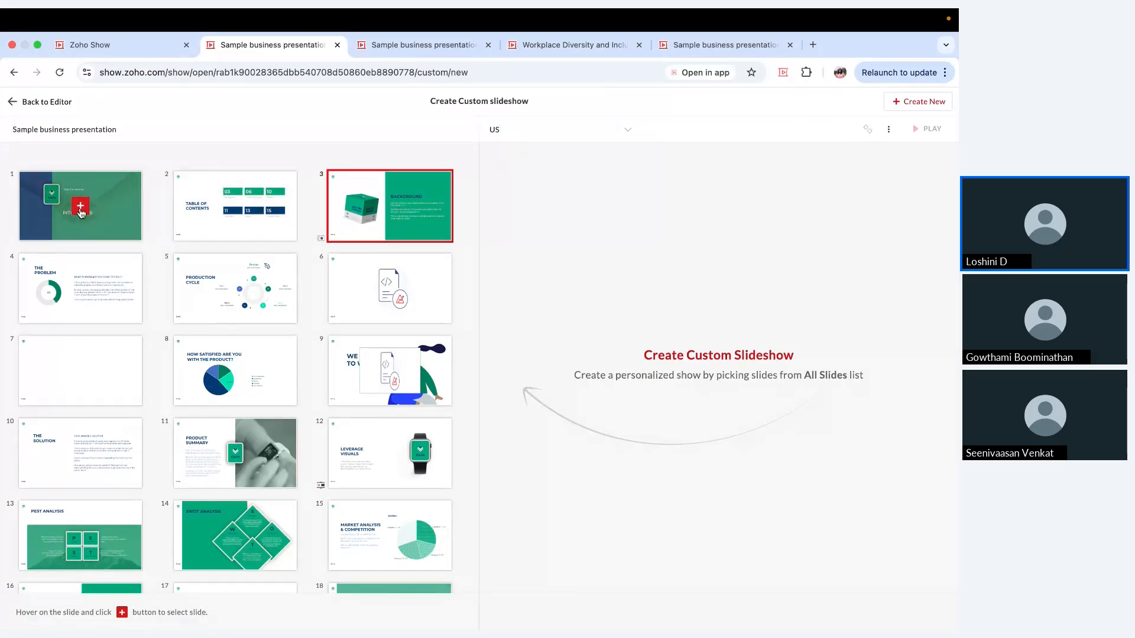
click(80, 207)
mouse_move(250, 228)
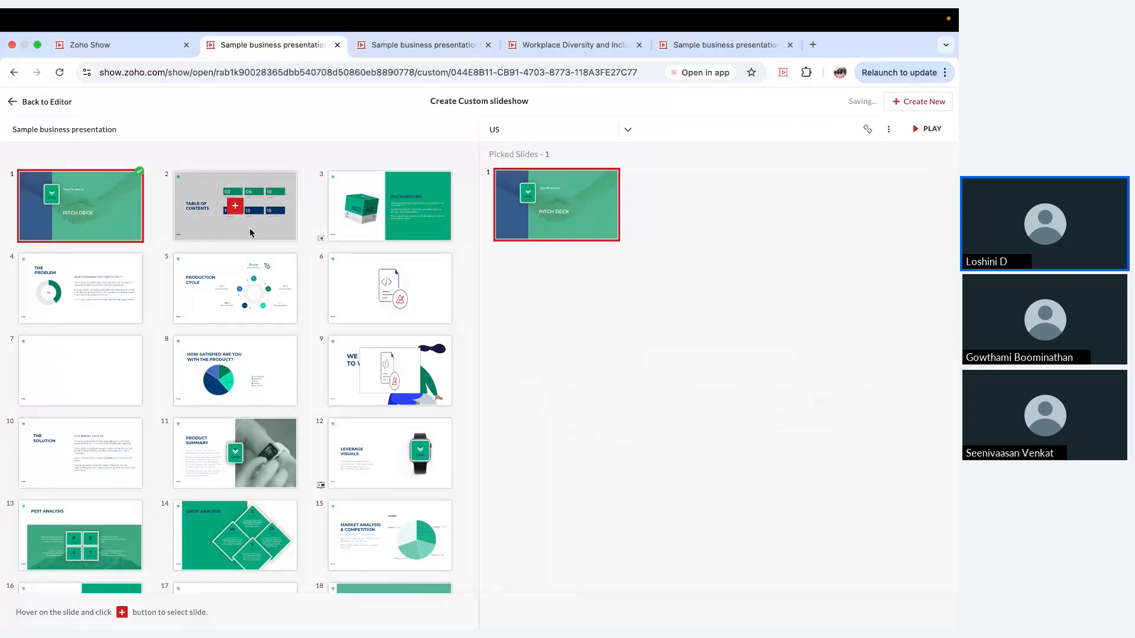
click(237, 206)
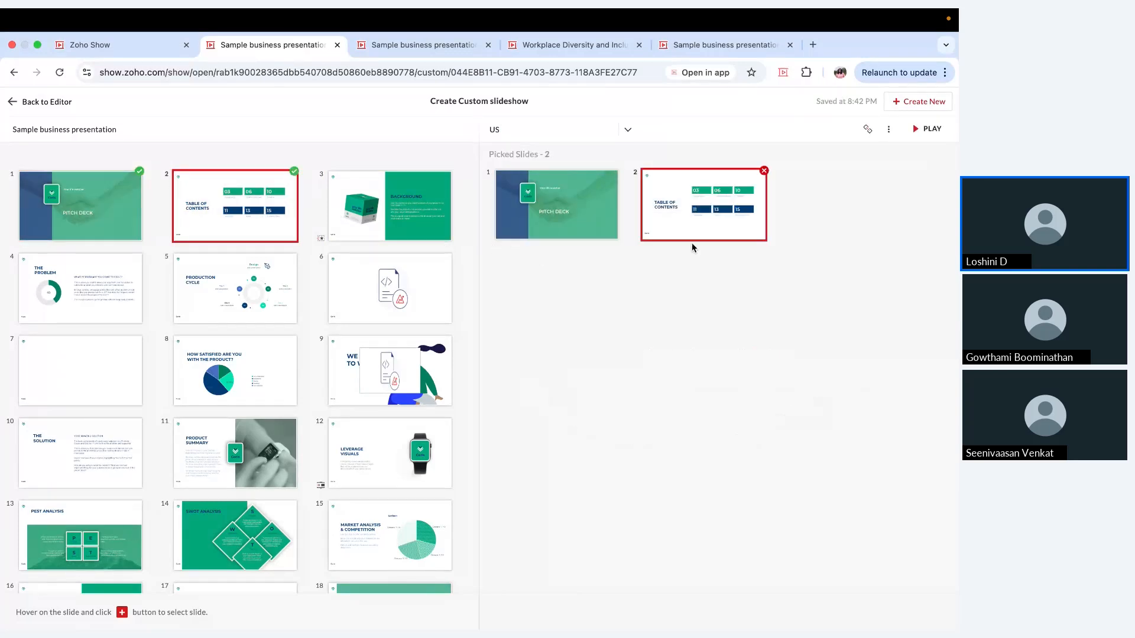
drag(390, 288, 917, 229)
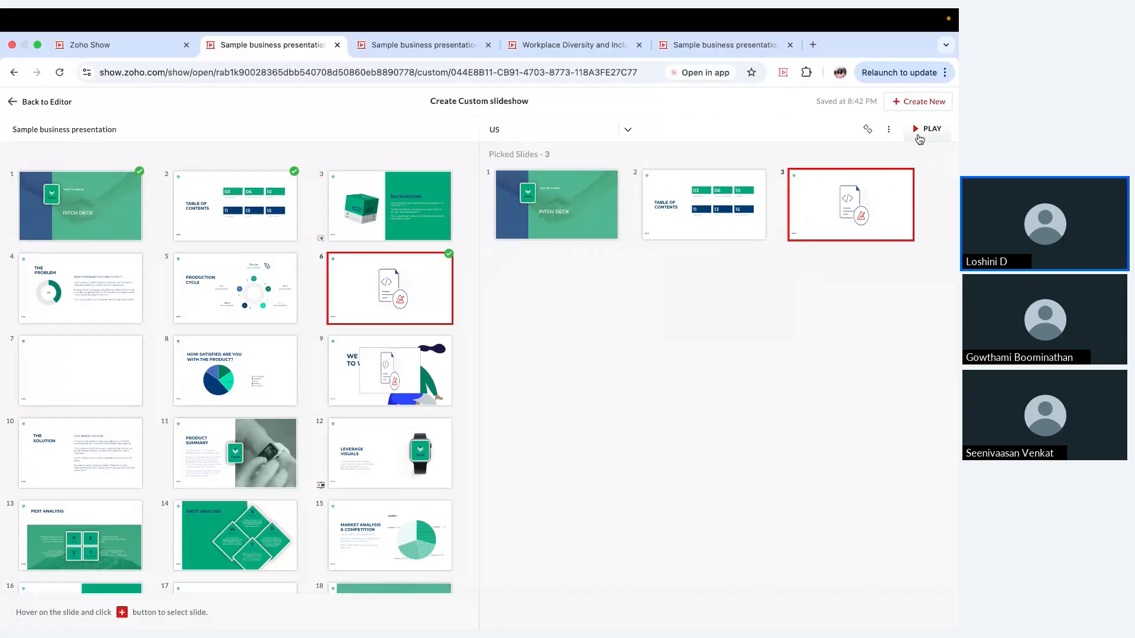
Step: Play the "US" custom slideshow, exit it, view its duplicate and delete options, and return to the editor
click(917, 131)
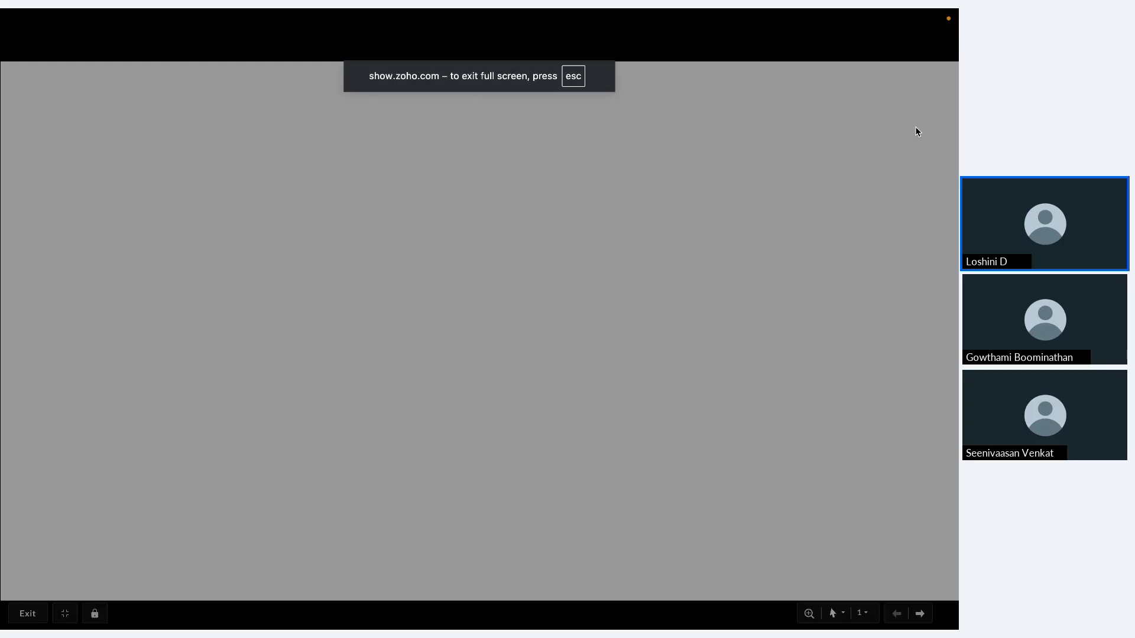
key(Escape)
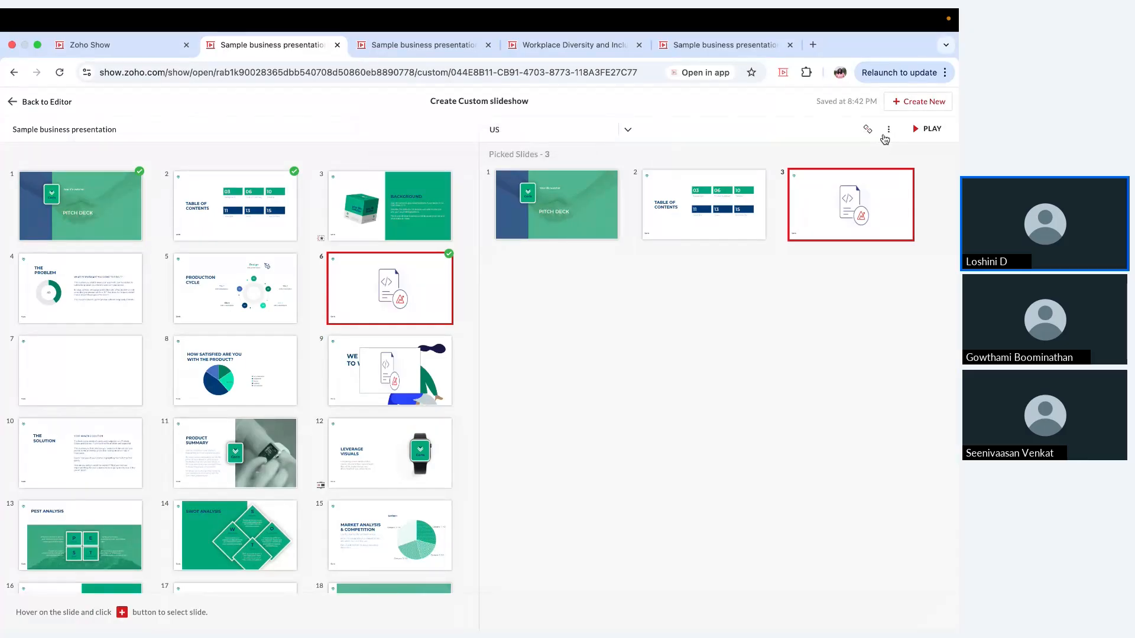
click(886, 140)
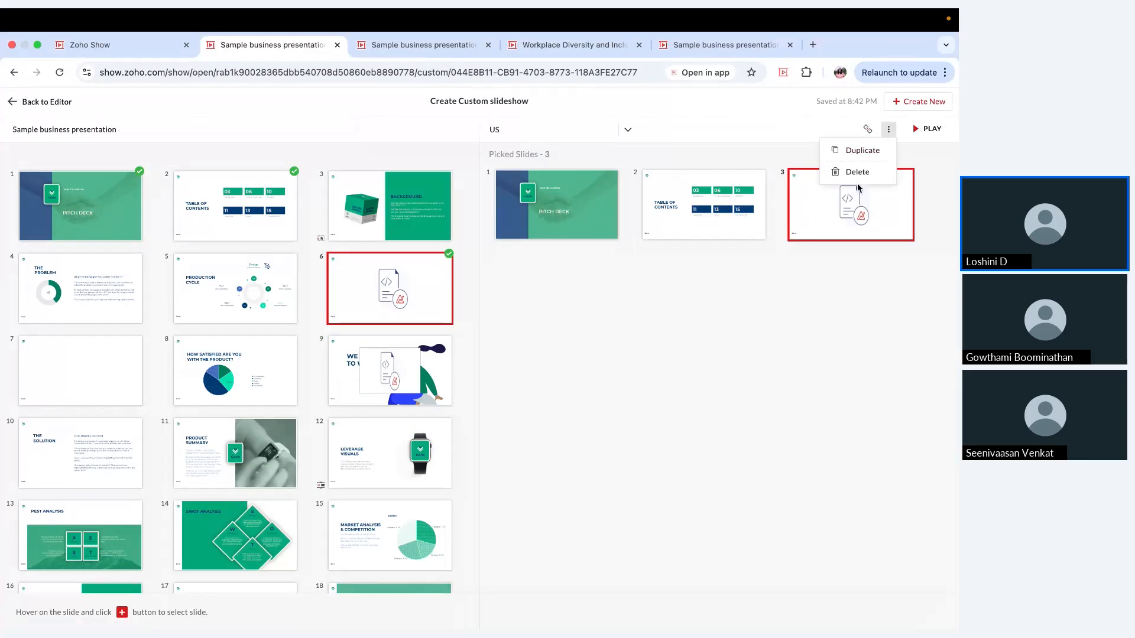
click(31, 110)
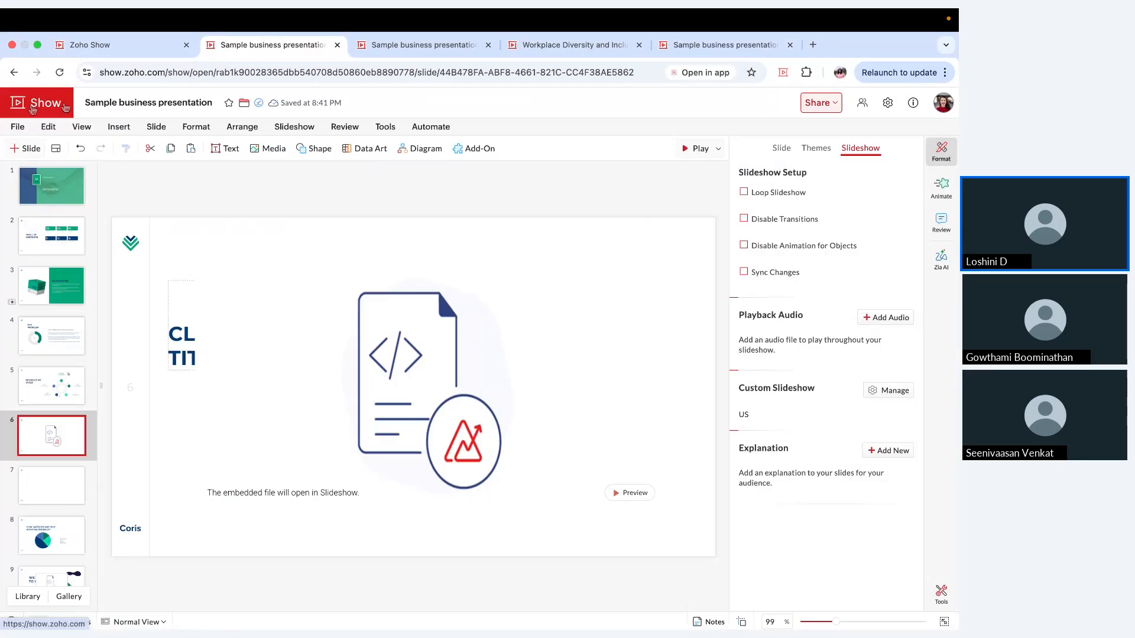
Step: View the slideshow playback options and the explanation notes page for slide 6, and return to the editor
click(719, 149)
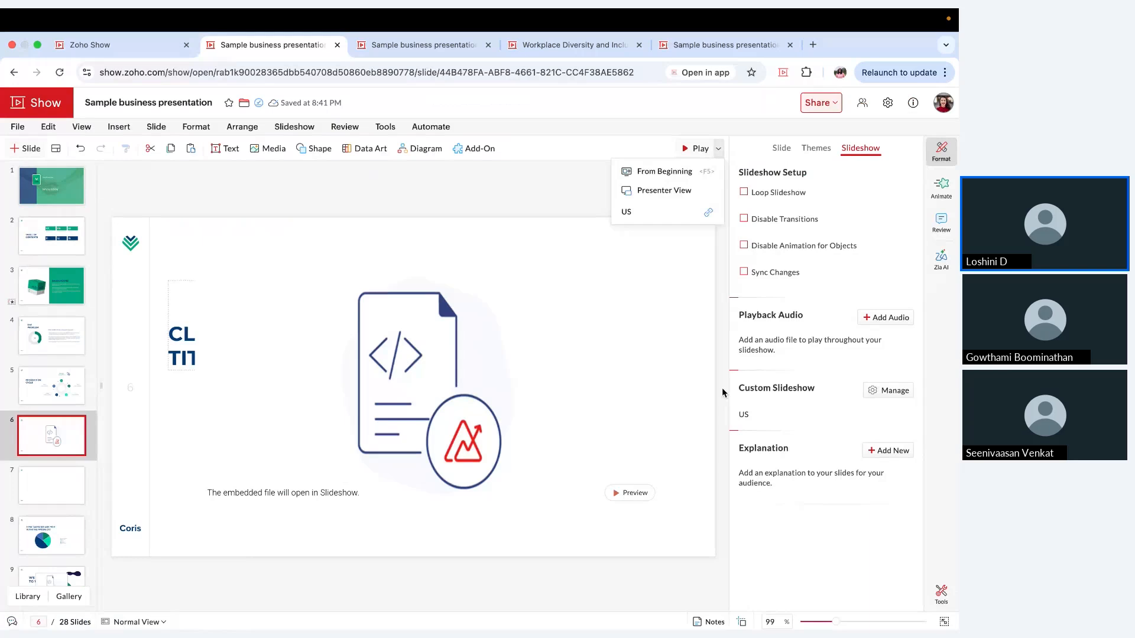
click(722, 388)
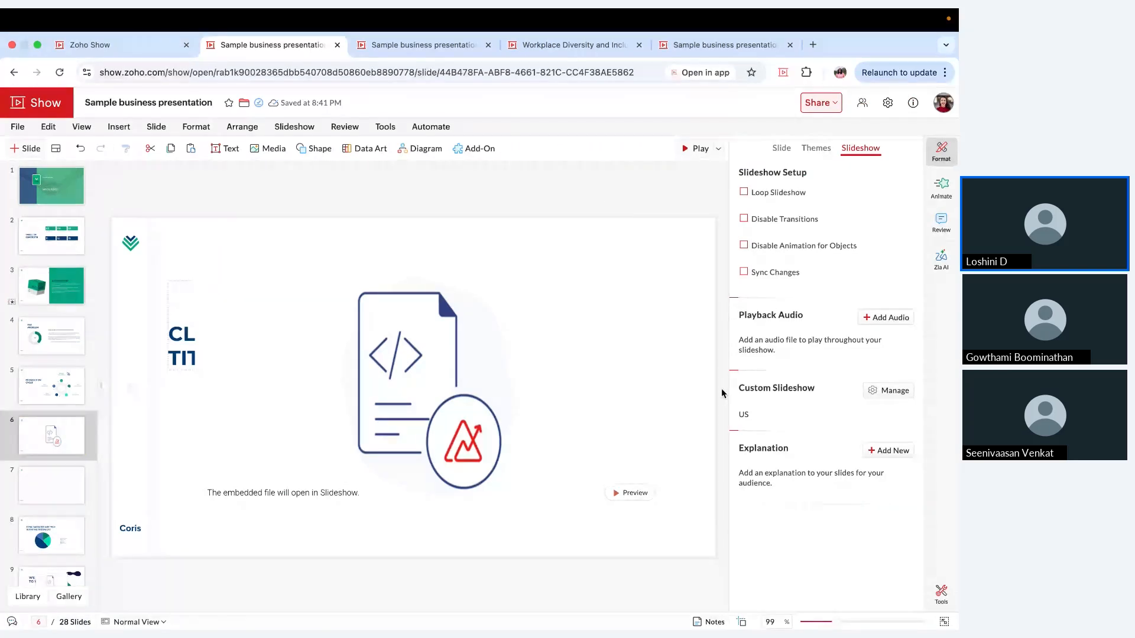
click(880, 457)
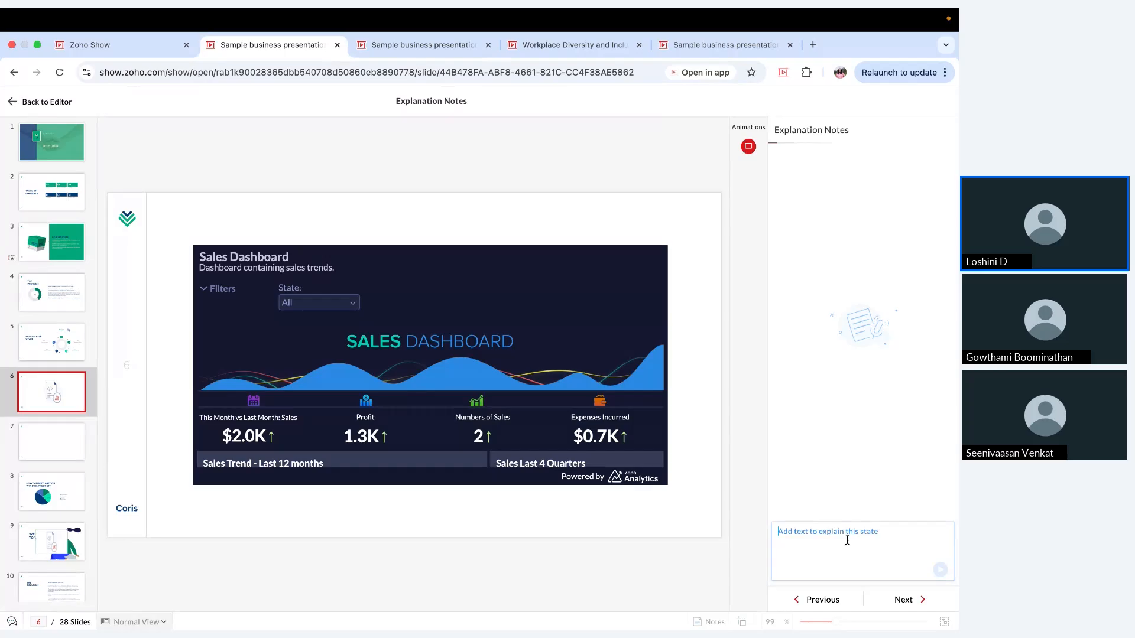
click(845, 538)
click(47, 102)
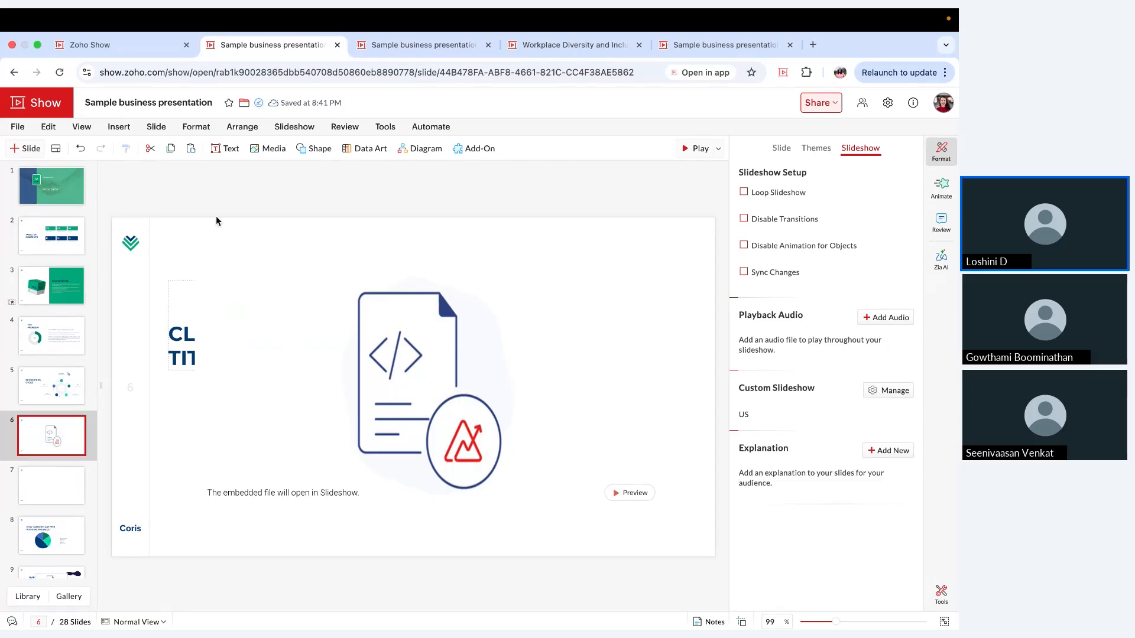
Step: Insert a LiveCast with the square shape and the colourful interior background beside the clear option on slide 8, the product satisfaction slide
scroll(74, 320, down, 5)
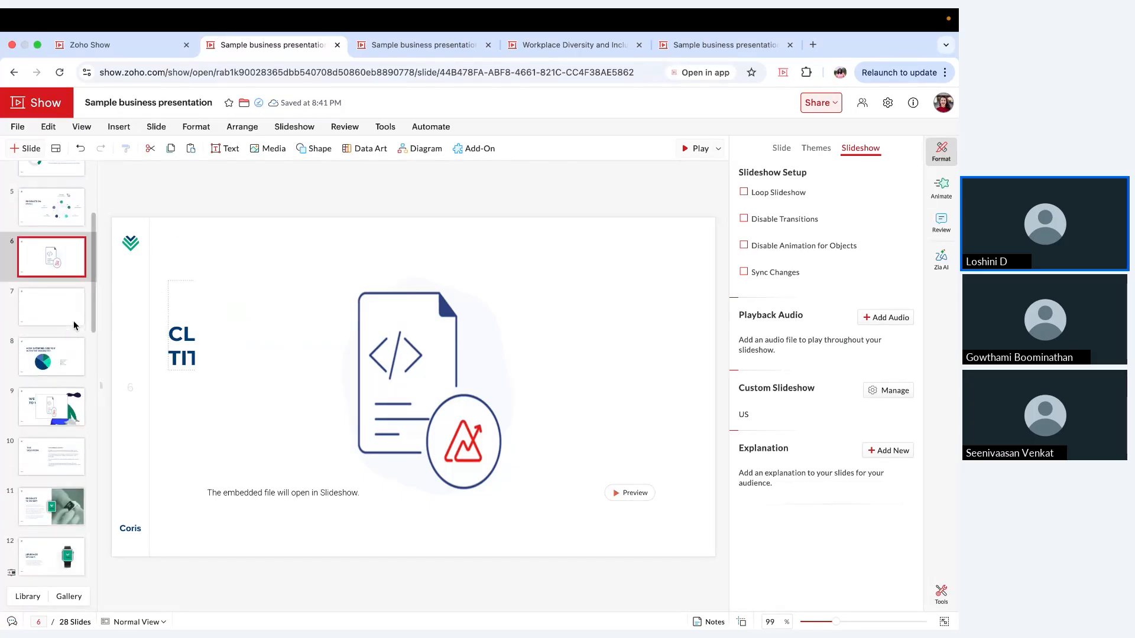
click(63, 271)
click(300, 287)
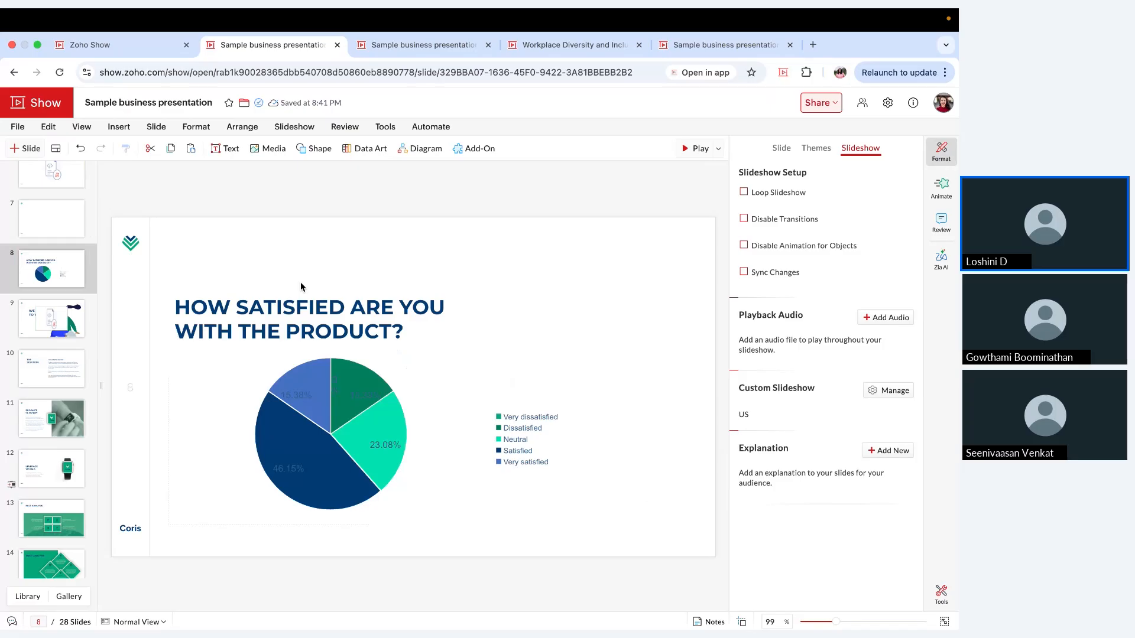
click(267, 155)
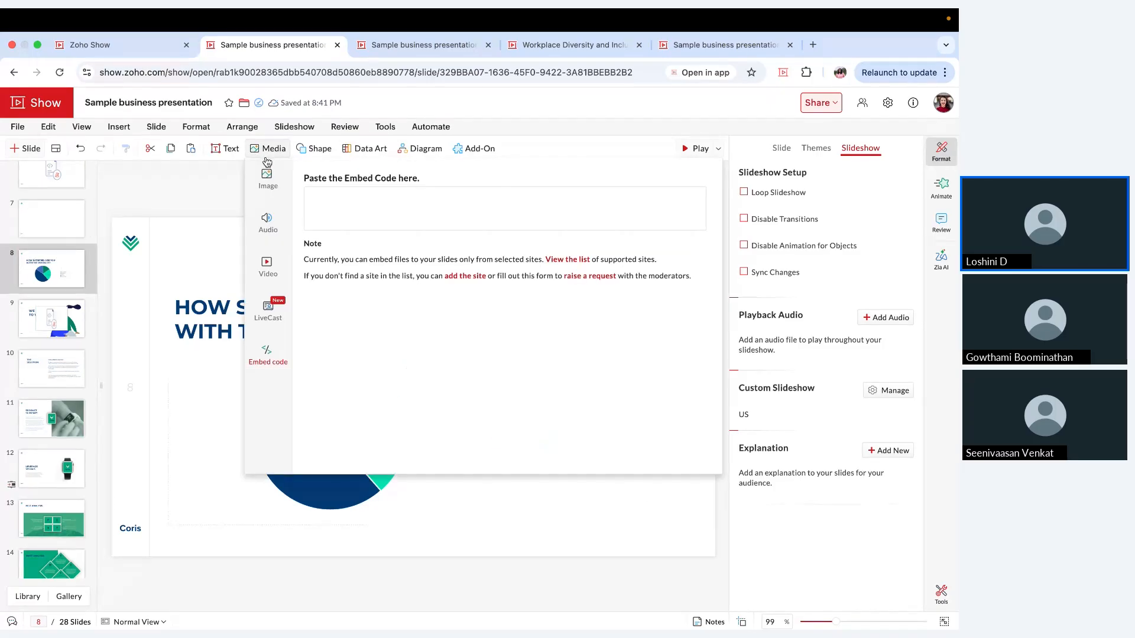
click(279, 310)
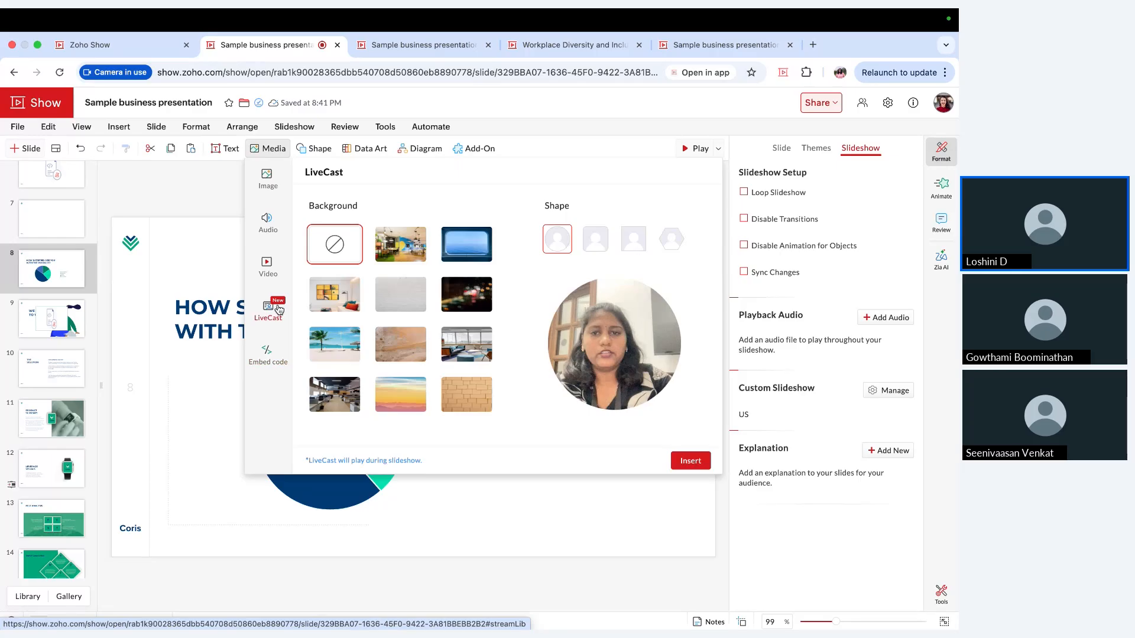
click(595, 244)
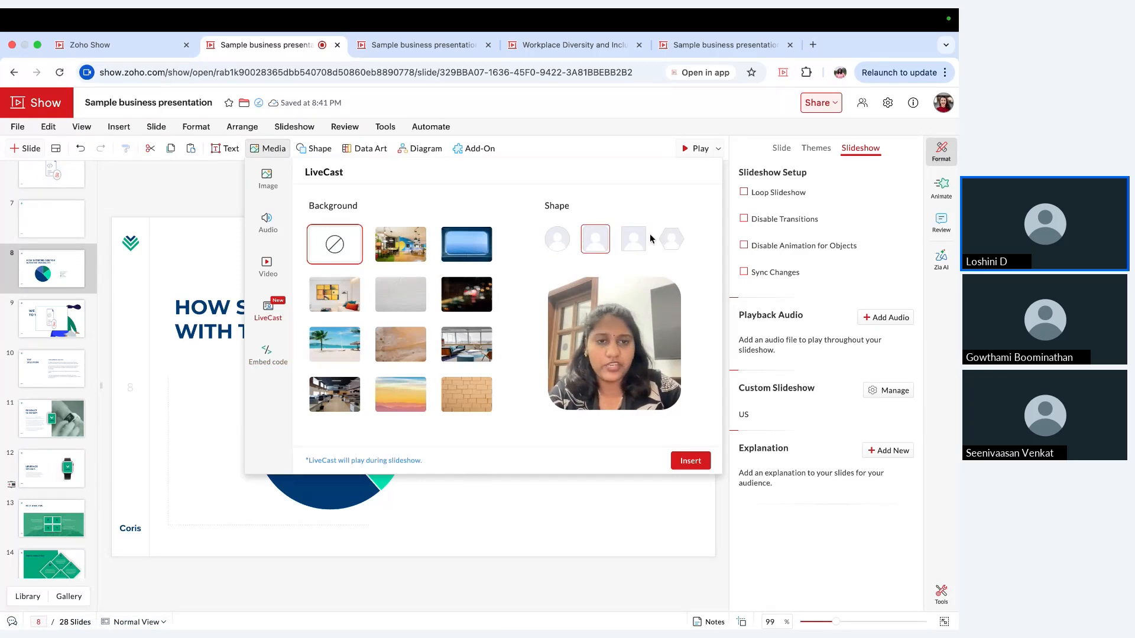
click(635, 239)
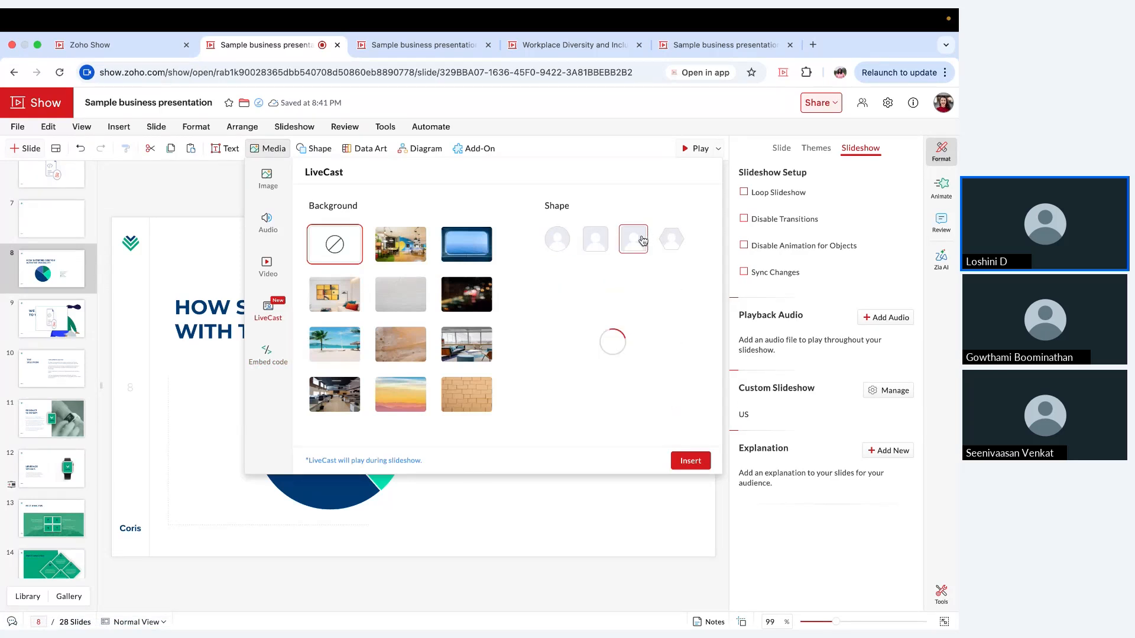
click(414, 255)
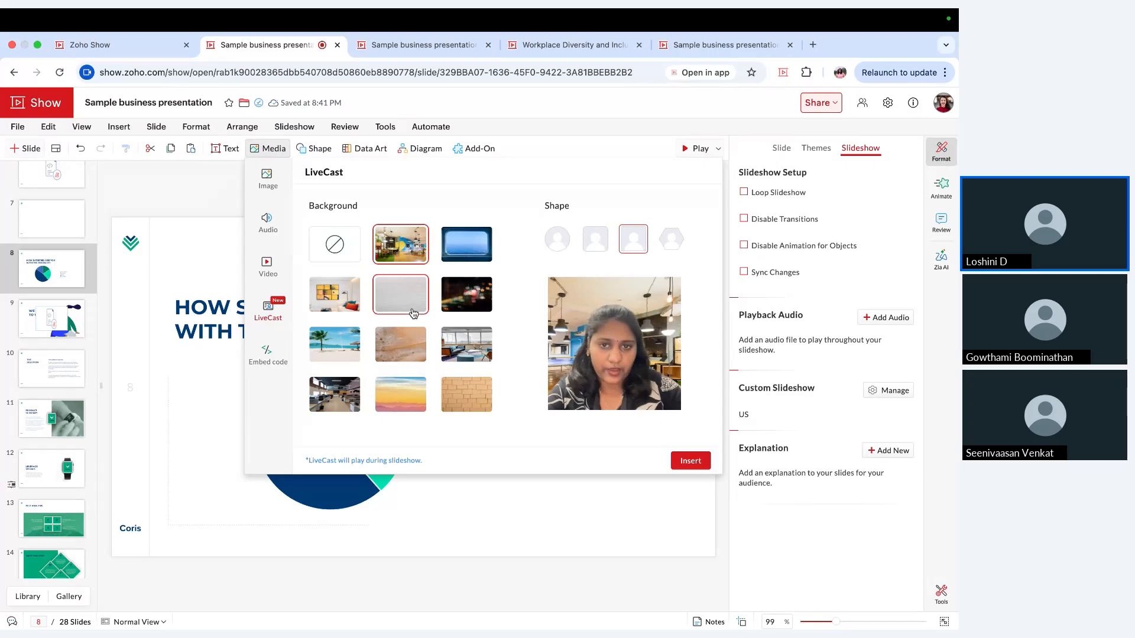
click(688, 460)
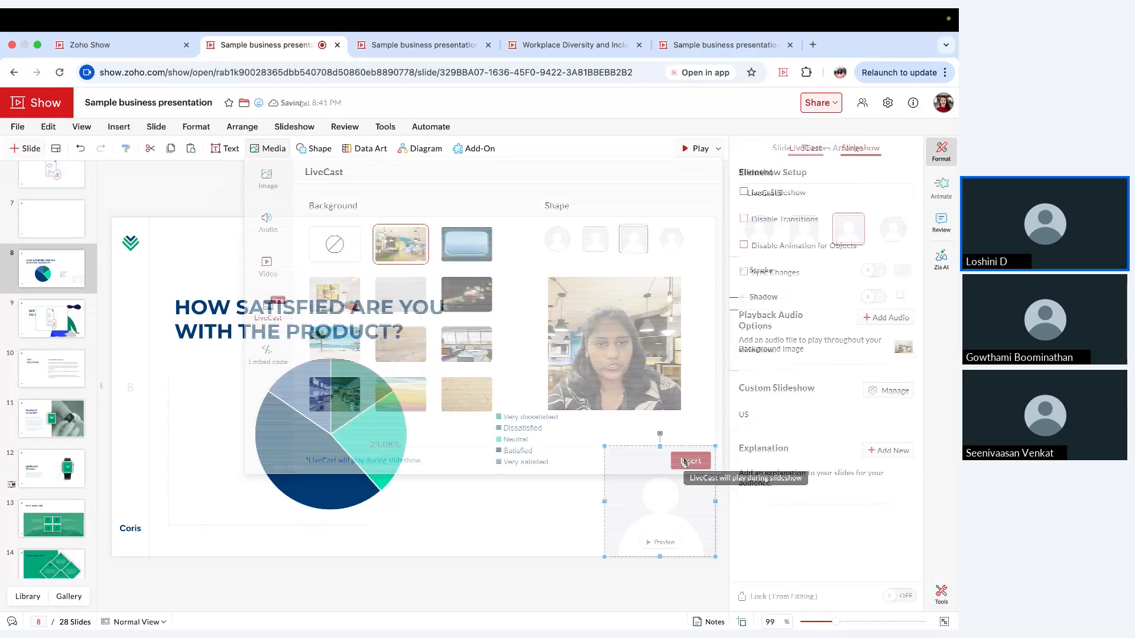
Step: Move the LiveCast beside the slide title above the chart legend, play the slideshow from slide 8 and exit it
drag(628, 479, 584, 289)
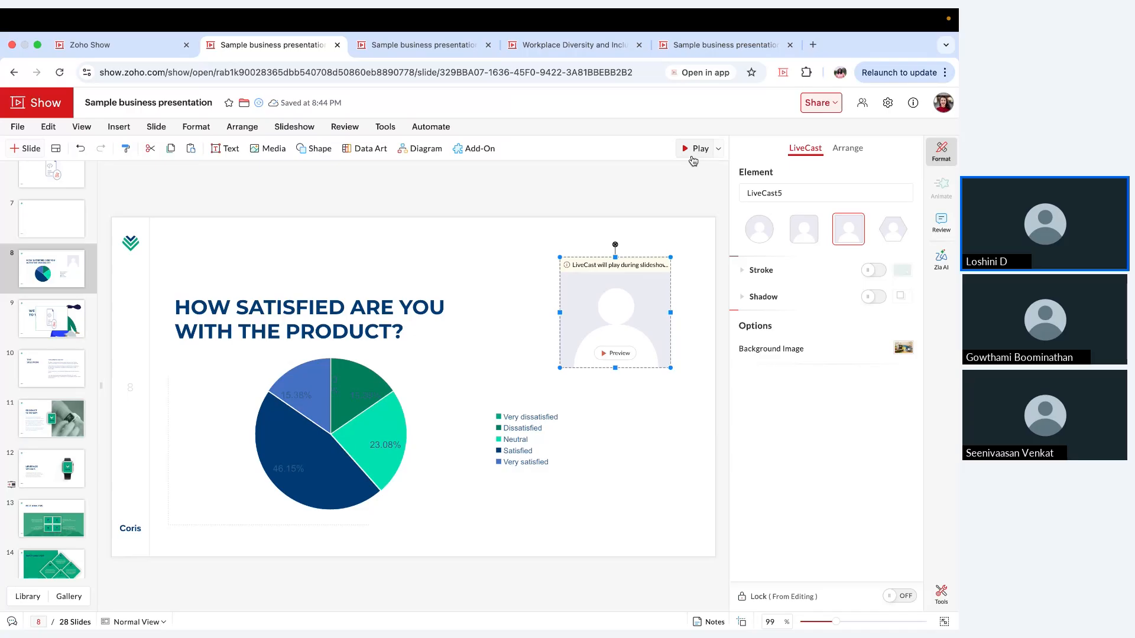
click(694, 160)
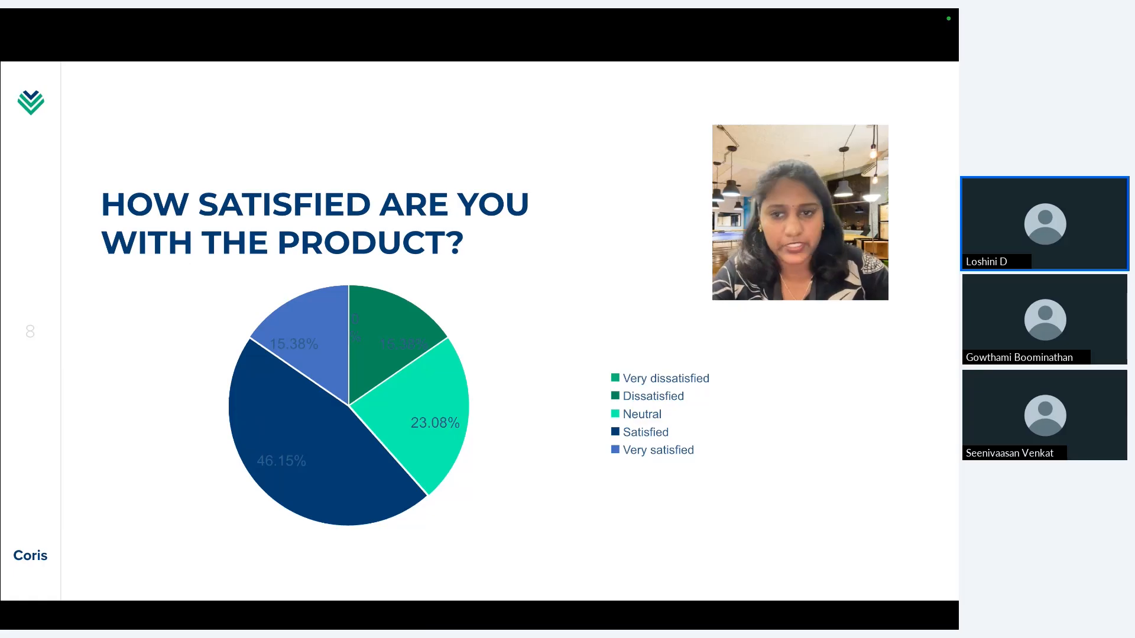
key(Escape)
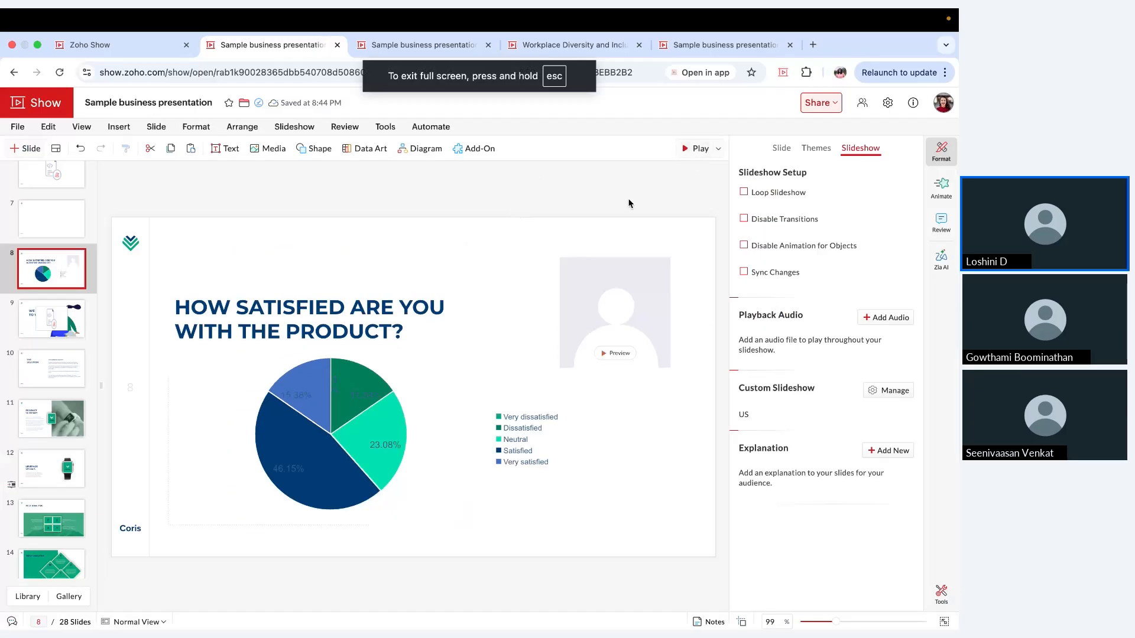
Step: Publish the presentation to the external world, serving the latest version
click(829, 108)
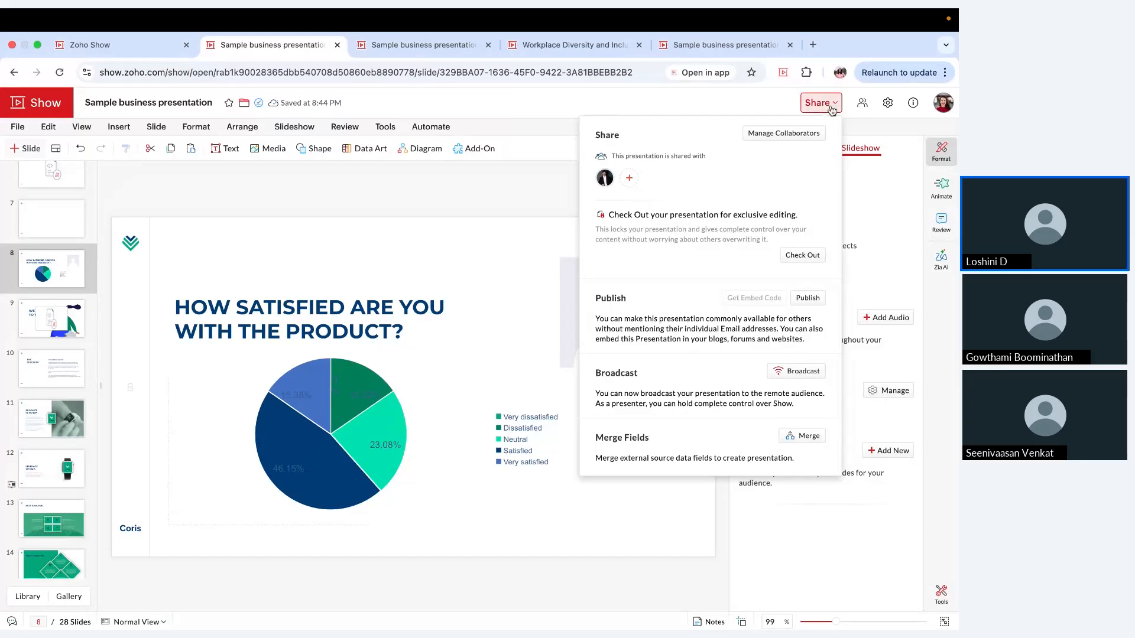
click(809, 299)
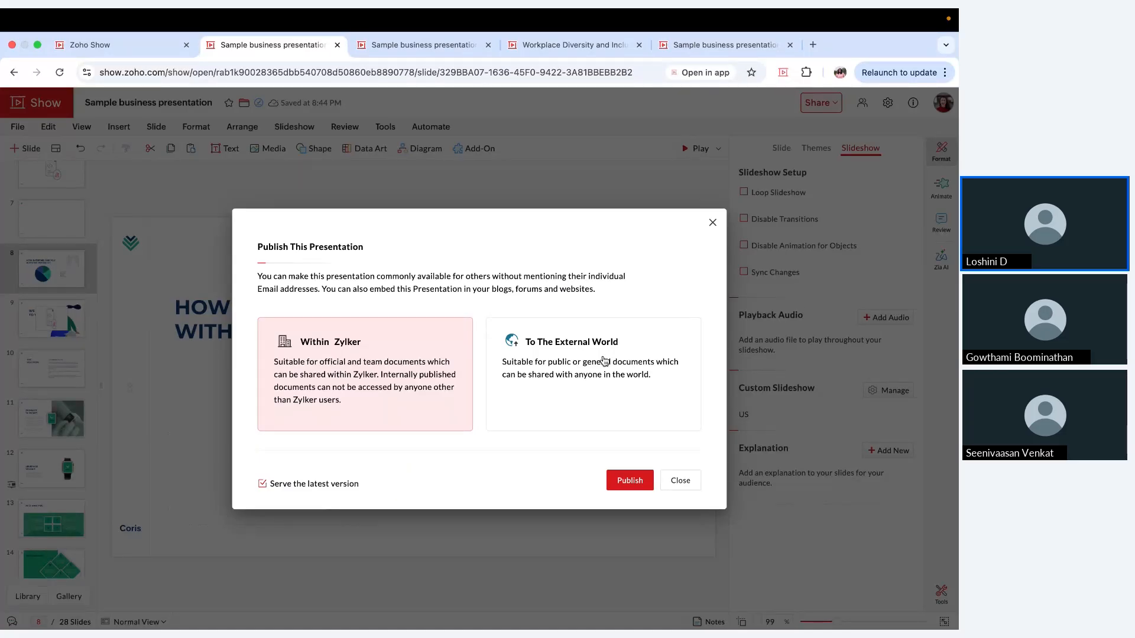
click(609, 356)
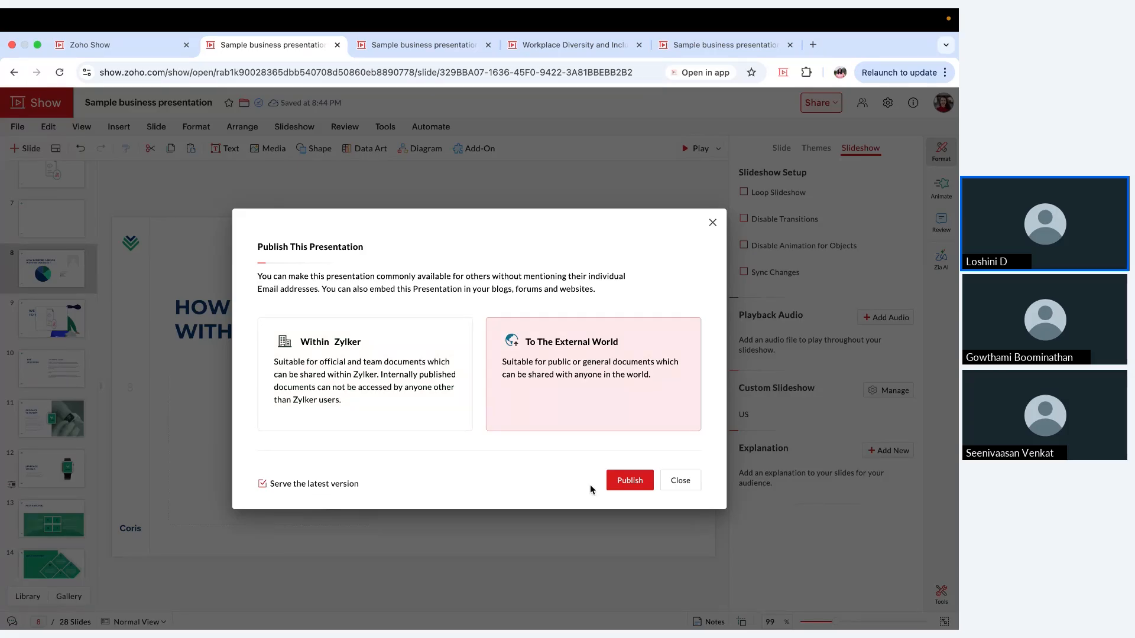
click(637, 490)
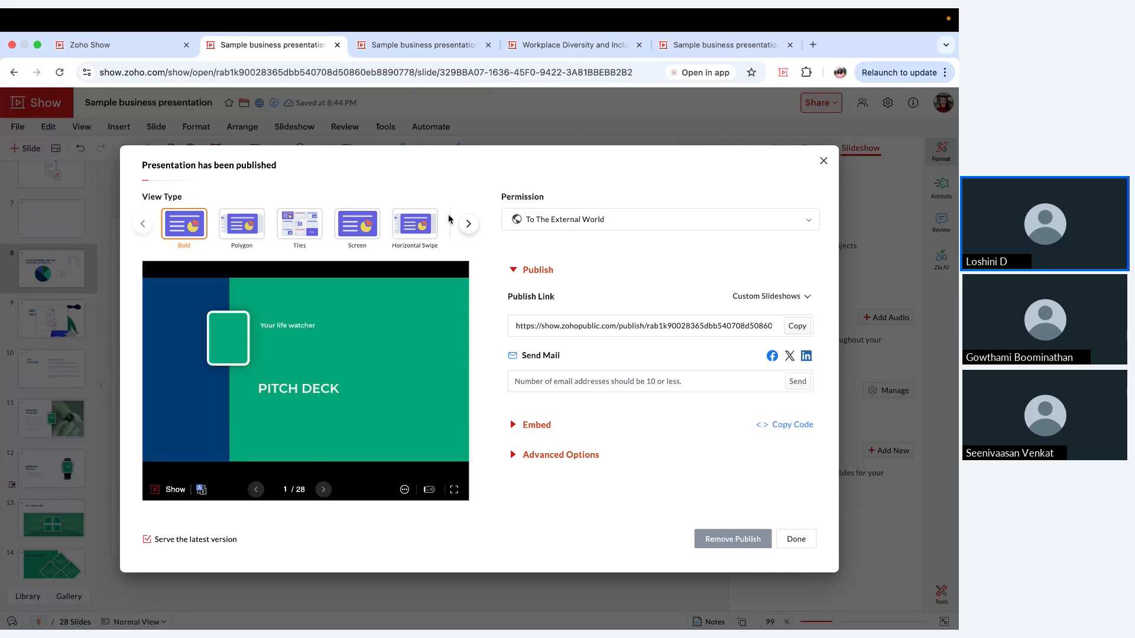
Step: Review the remaining view types and advanced options of the published presentation, and copy its publish link
click(468, 225)
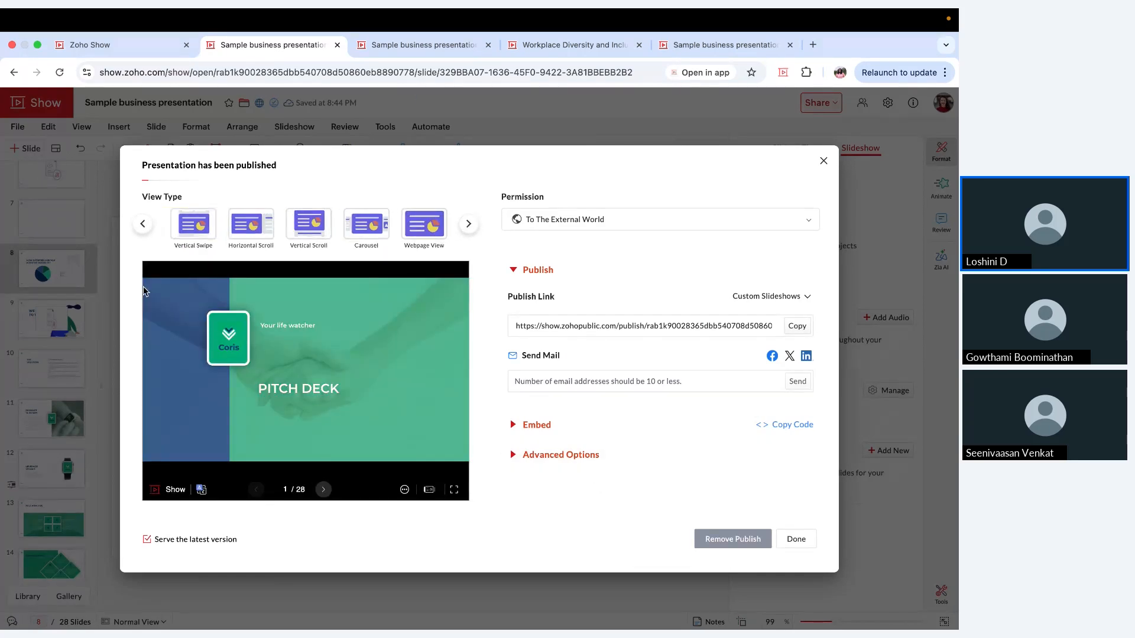
click(540, 460)
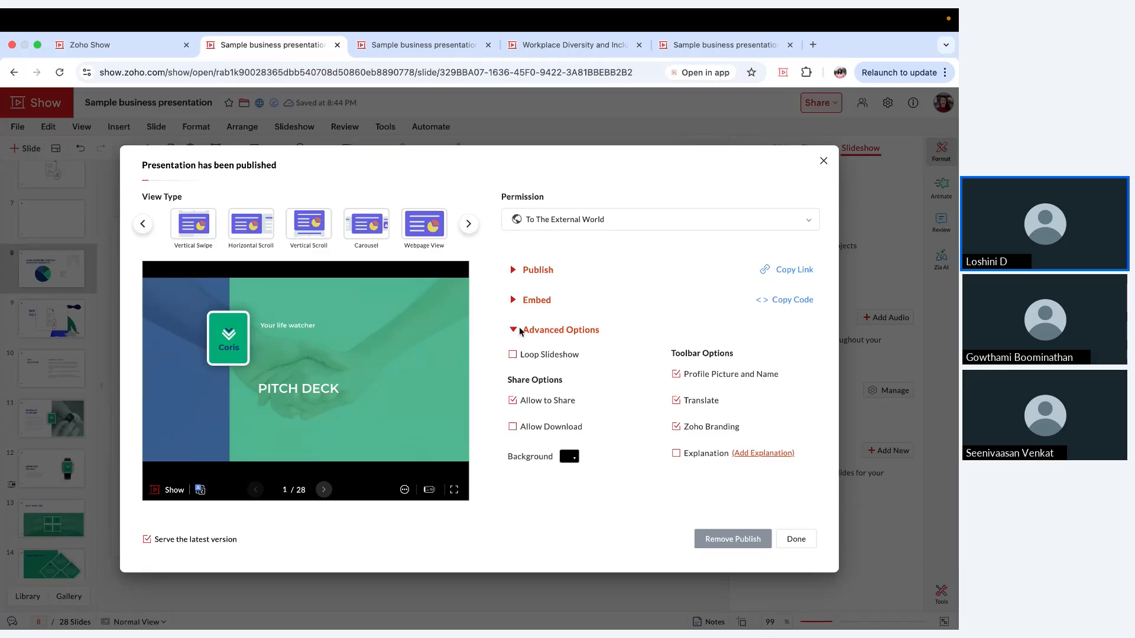
click(536, 272)
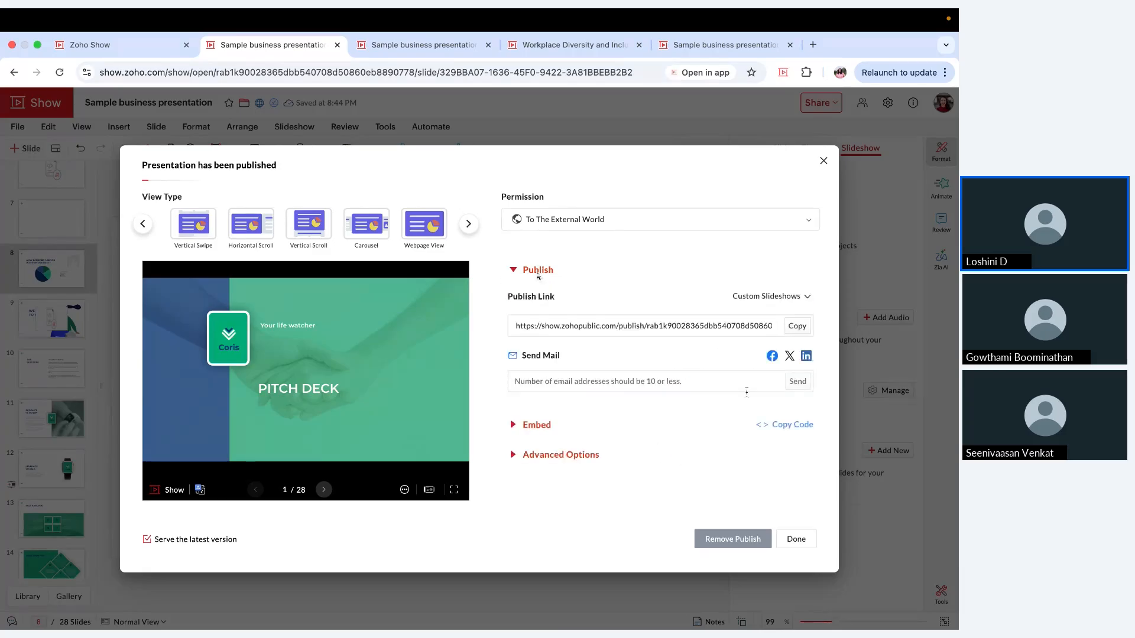
click(798, 327)
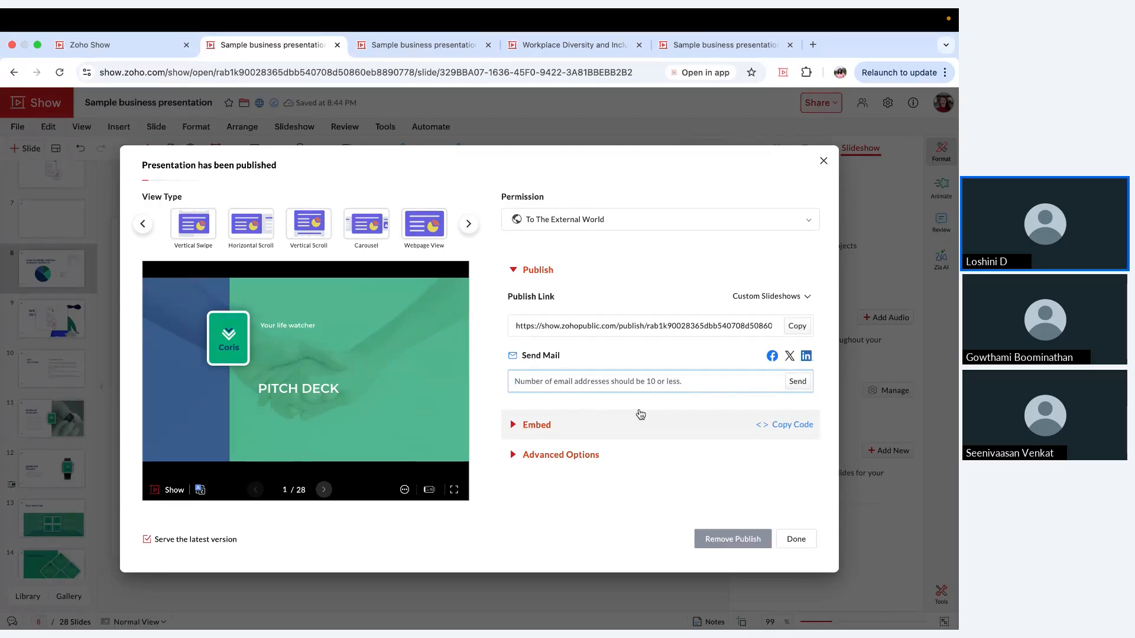
Step: Examine the embed settings of the published presentation, including the available embed sizes
click(619, 423)
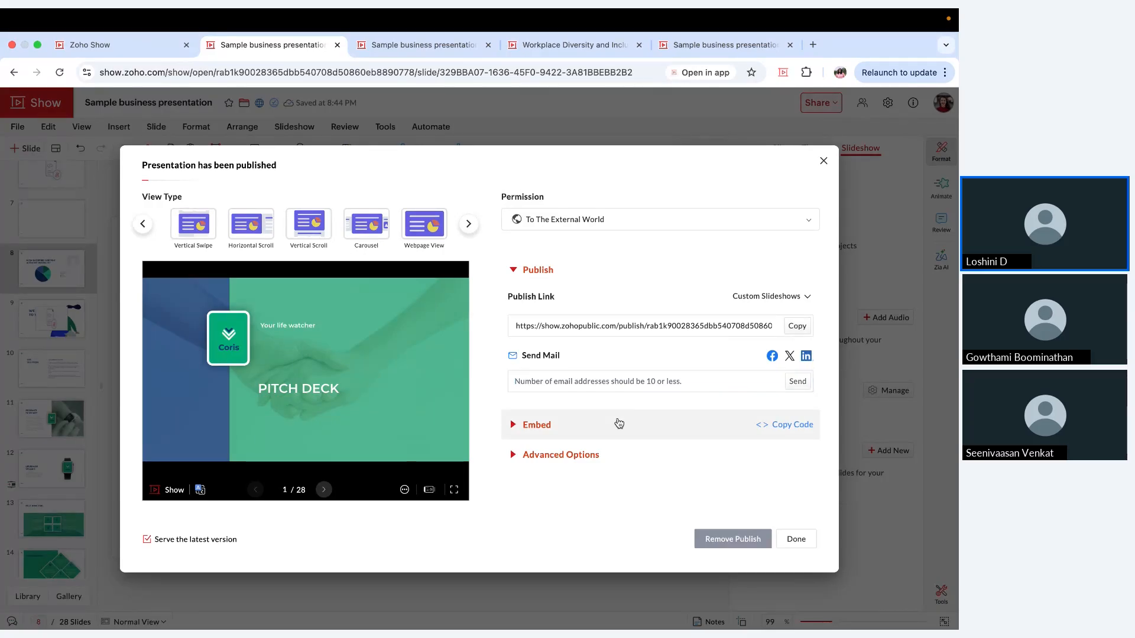
scroll(598, 332, down, 1)
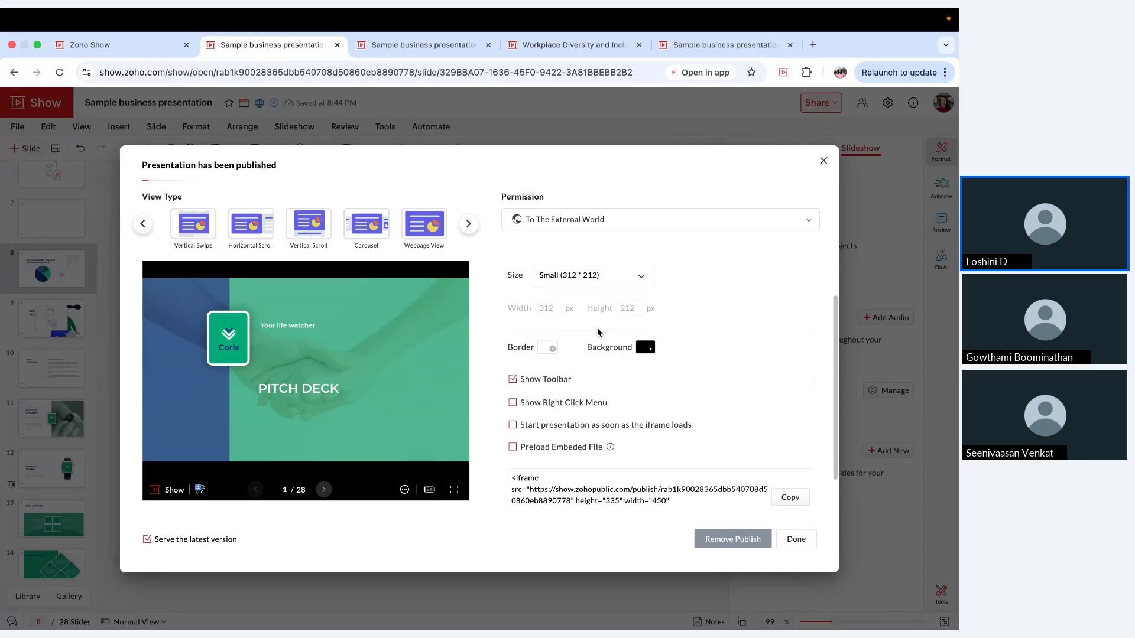
scroll(597, 333, up, 1)
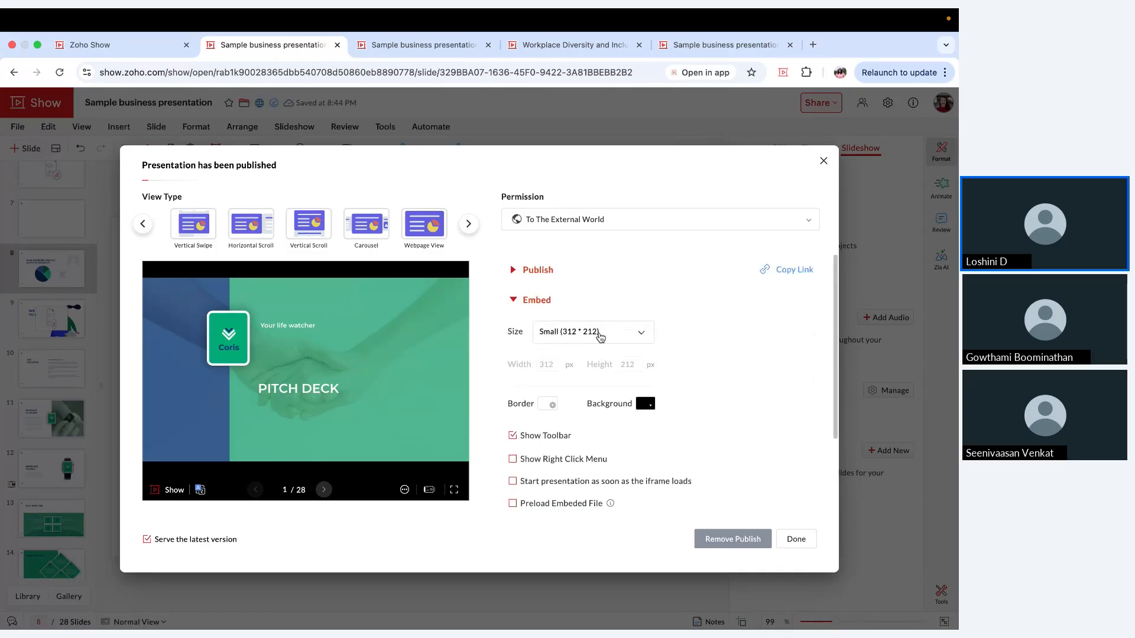
click(599, 336)
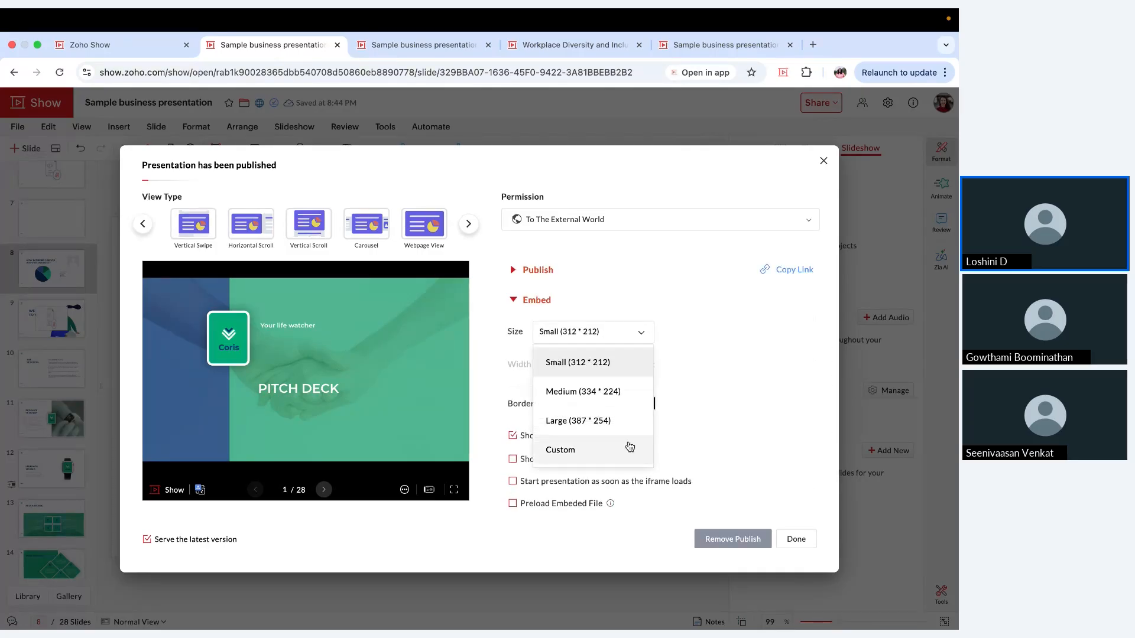
click(704, 370)
scroll(704, 370, down, 1)
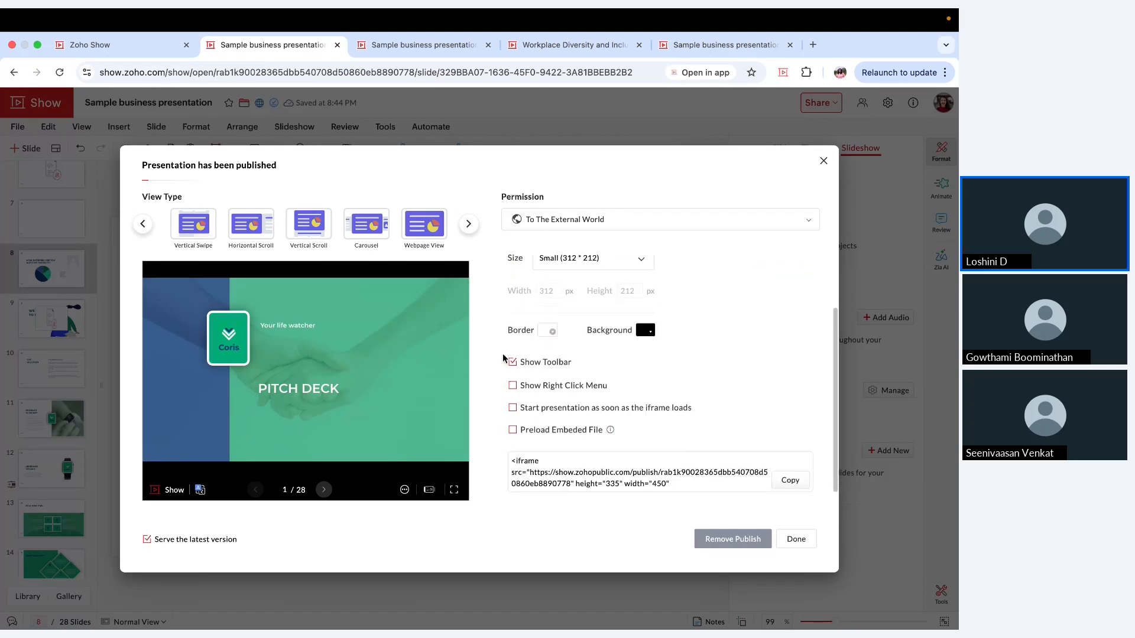
Step: Enable preloading of the embedded file, copy the embed code and finish the publish settings
click(572, 438)
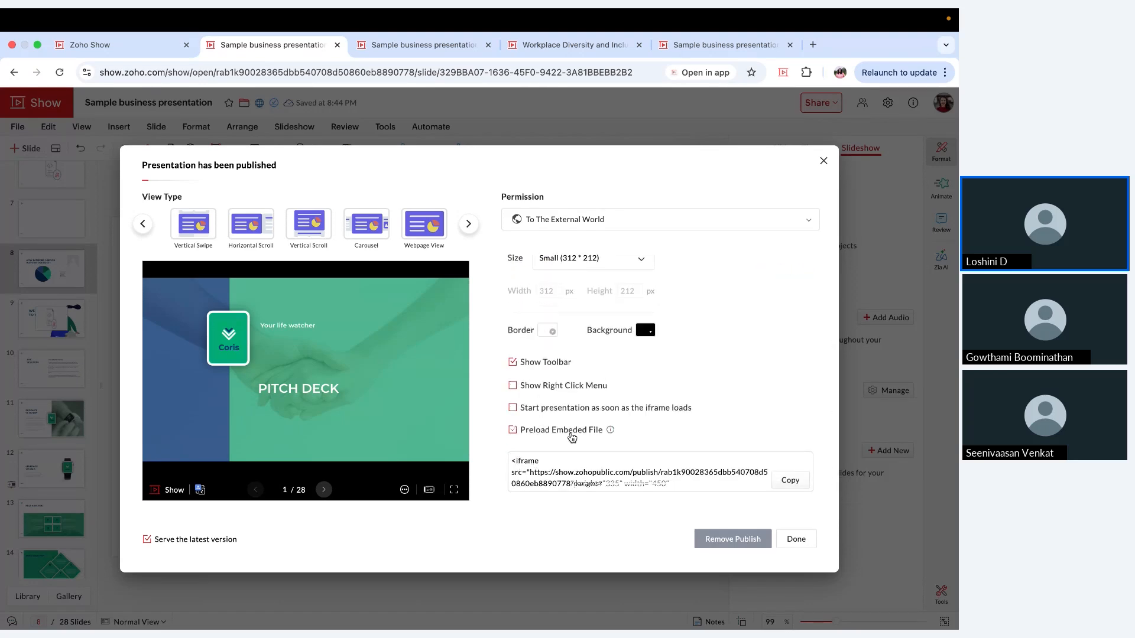
scroll(668, 448, down, 1)
click(787, 466)
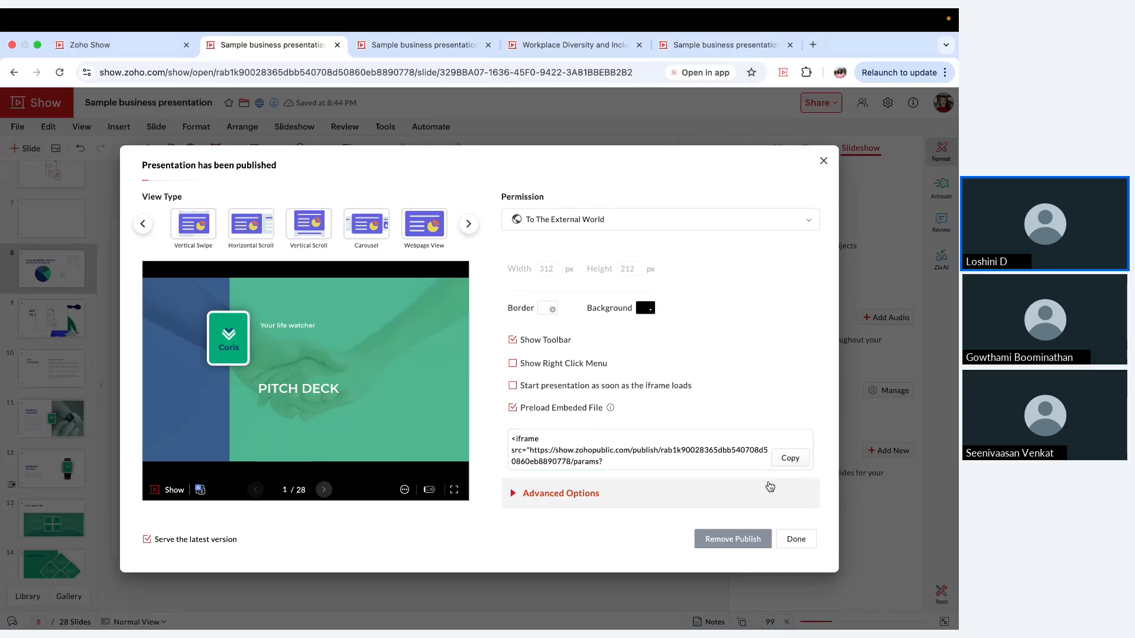
scroll(638, 452, down, 3)
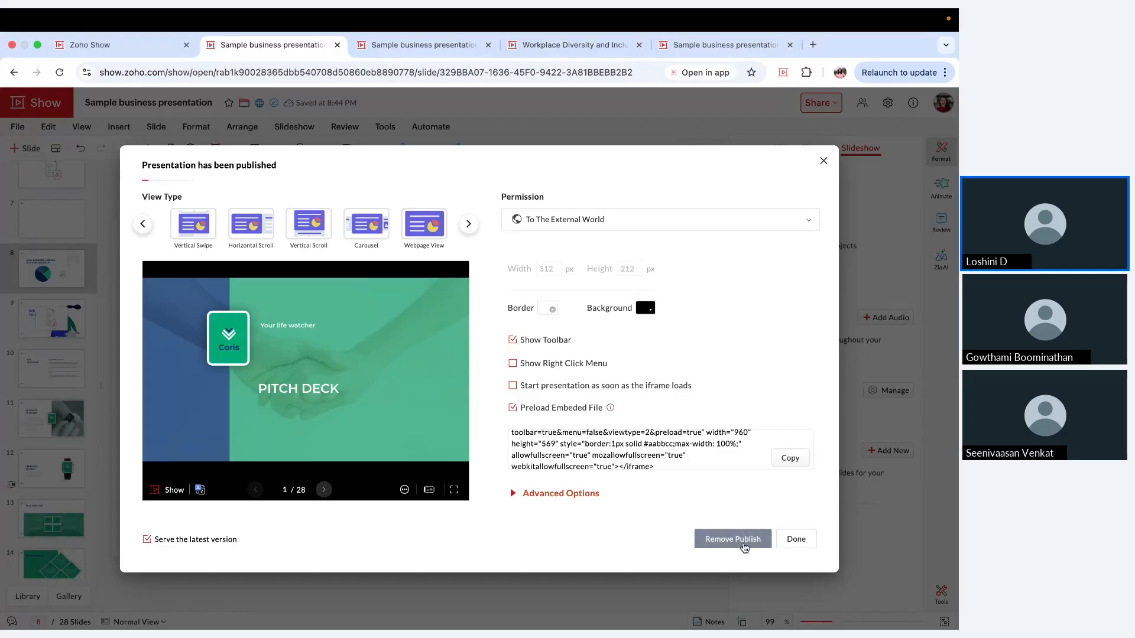
click(790, 547)
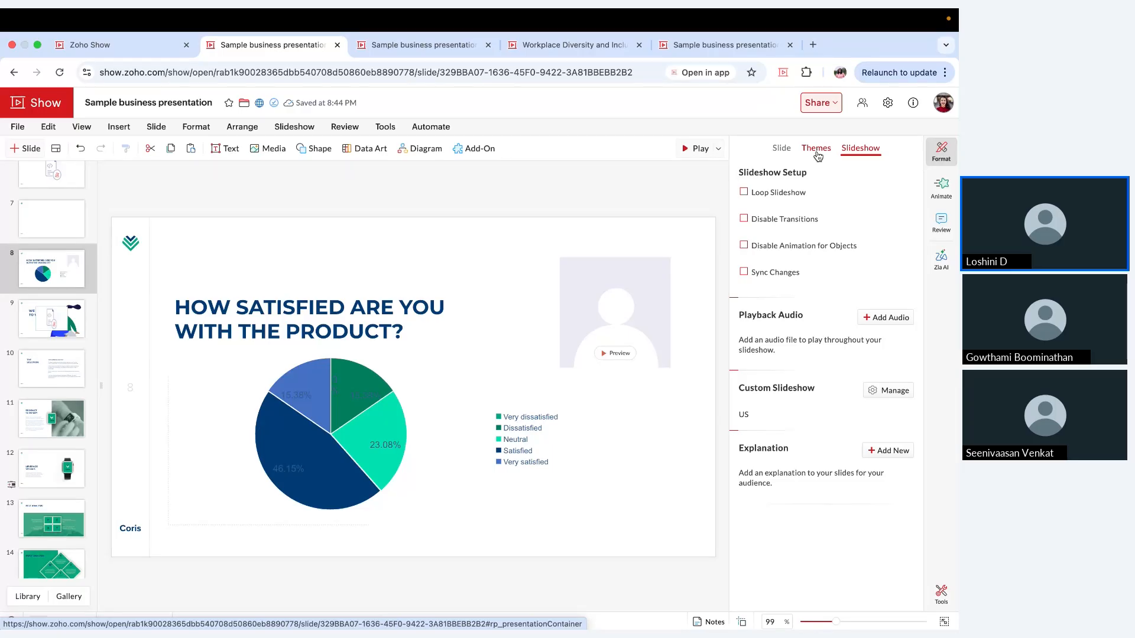
Step: Set up a broadcast of the presentation, open its audience window and return to the participant invitation
click(831, 110)
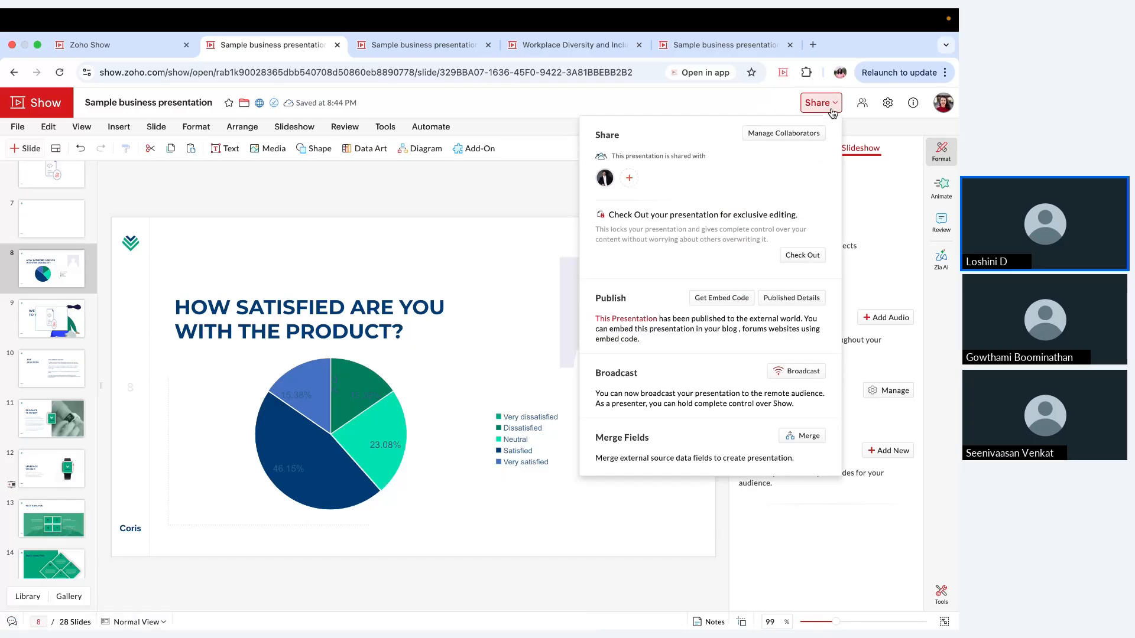
click(797, 372)
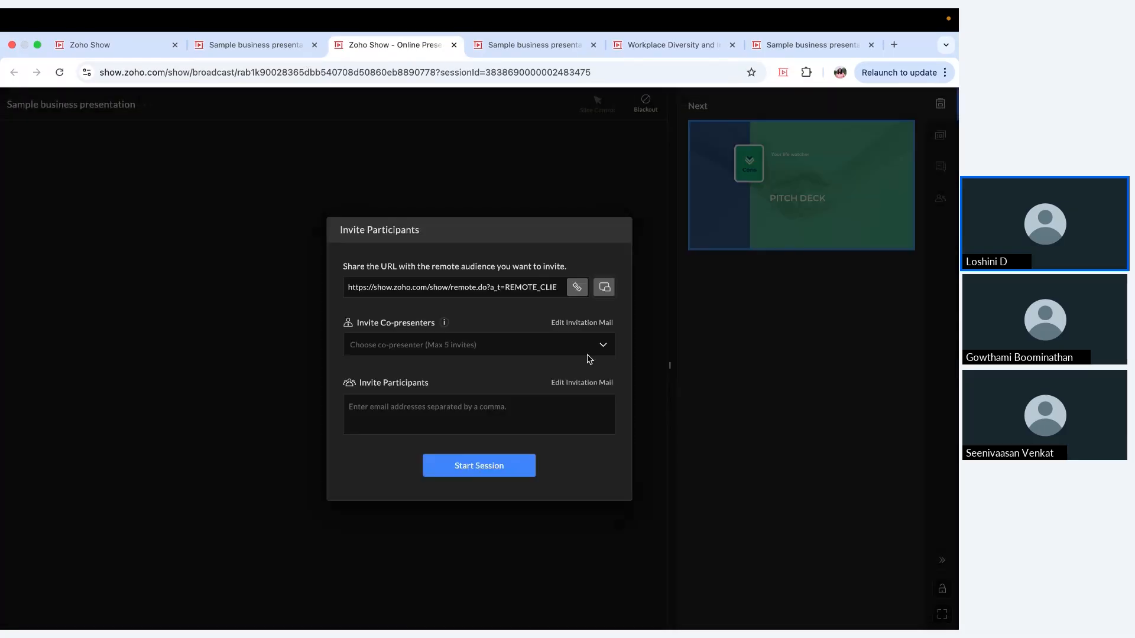
click(602, 295)
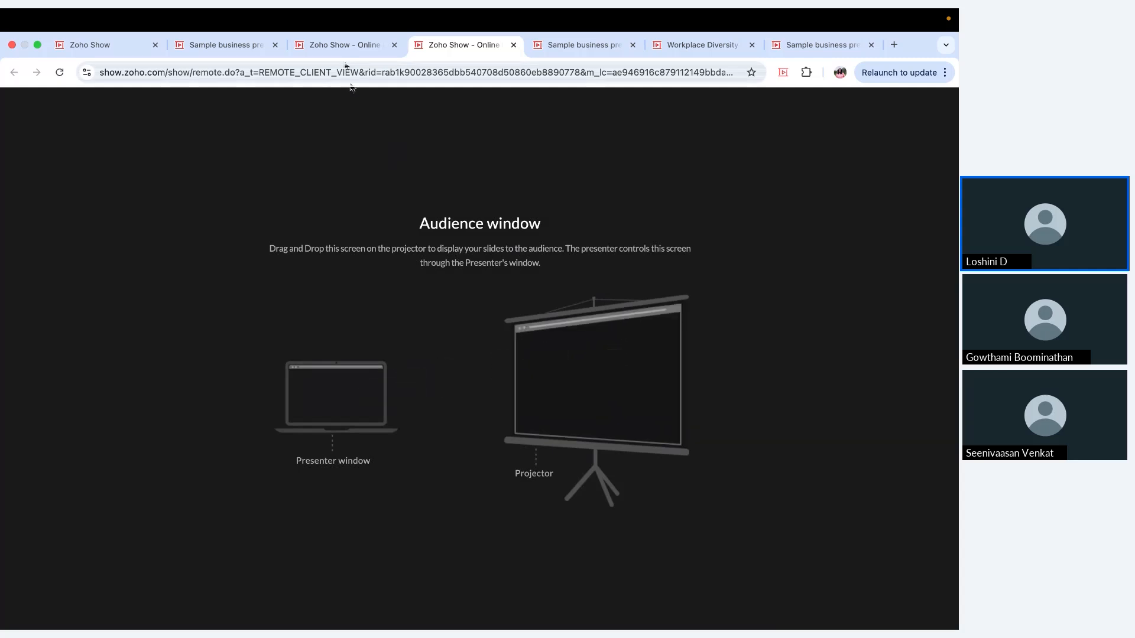
click(345, 47)
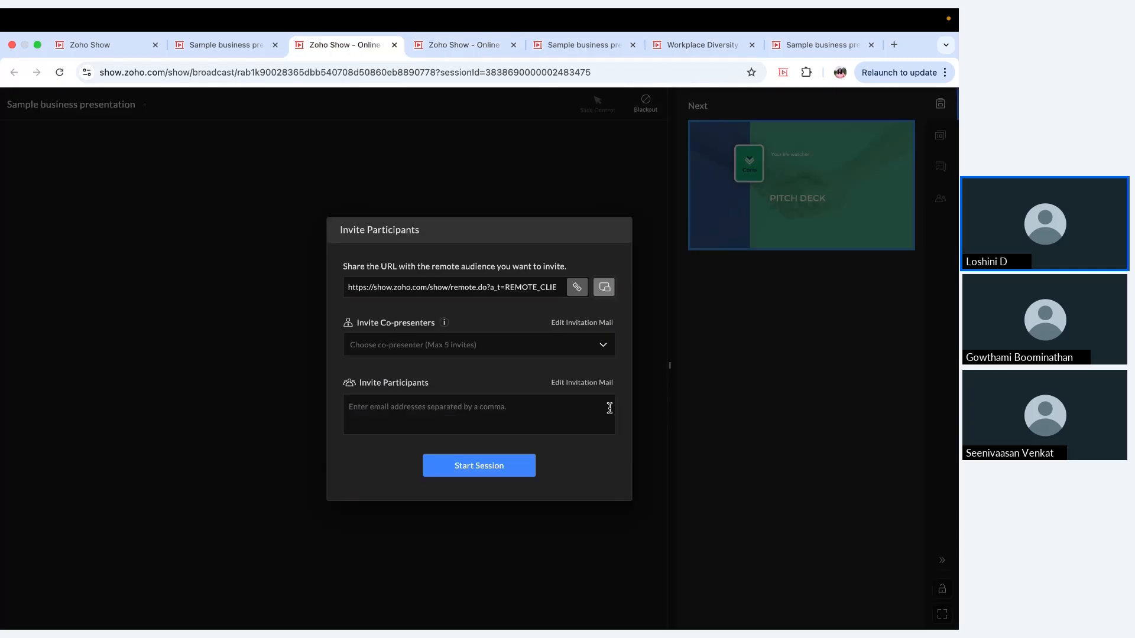
Step: Invite the listed contact as a co-presenter and start the broadcast session
click(571, 350)
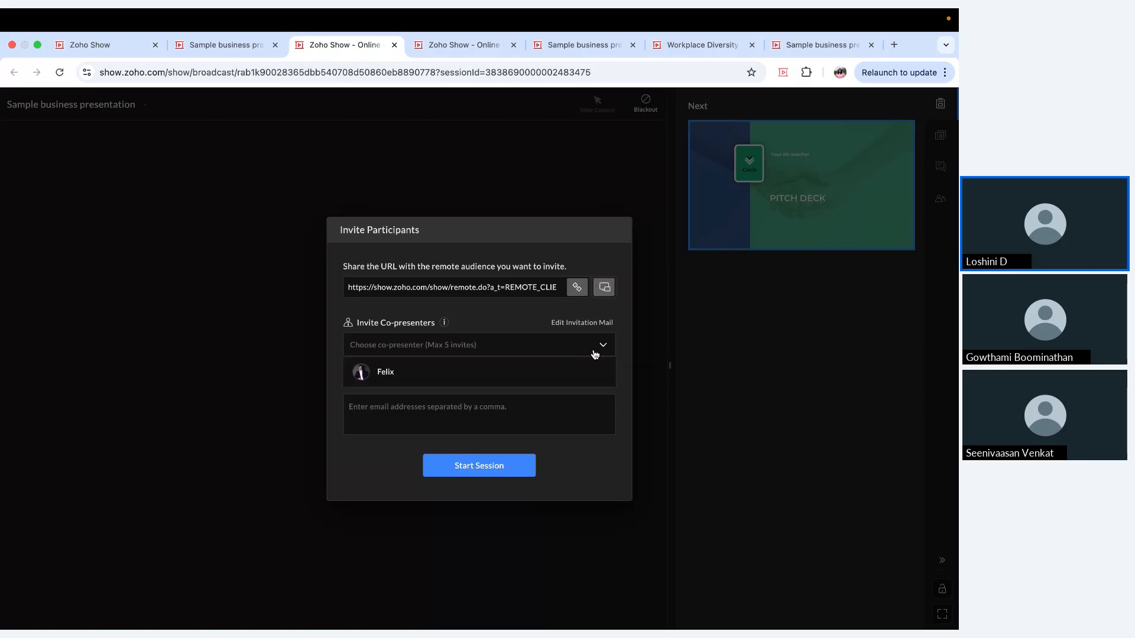
click(593, 374)
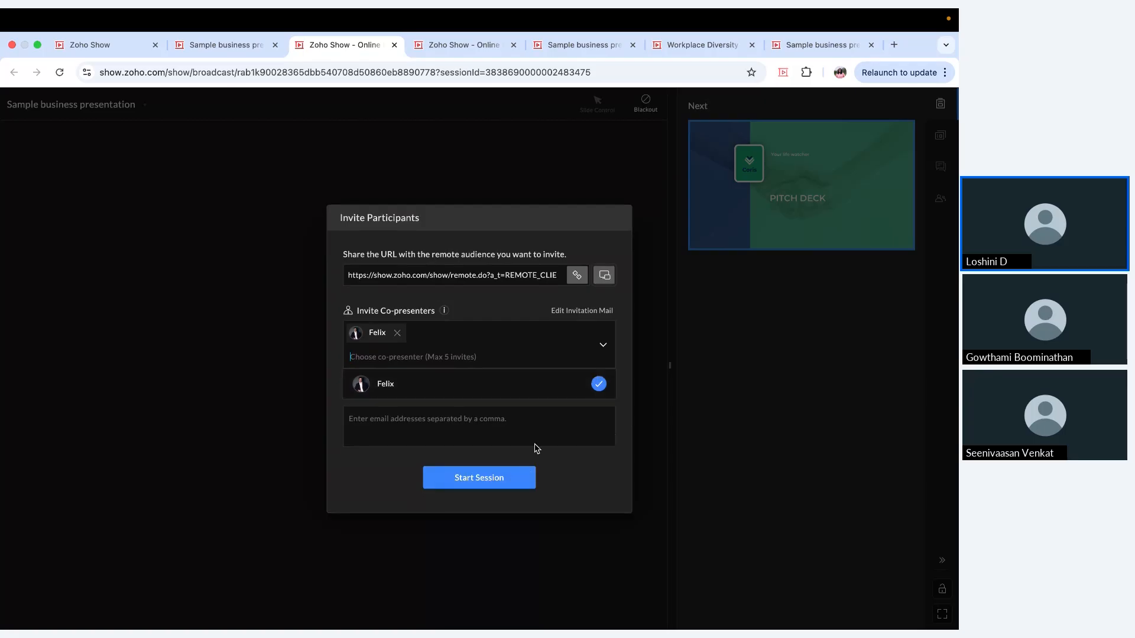
click(632, 414)
click(586, 429)
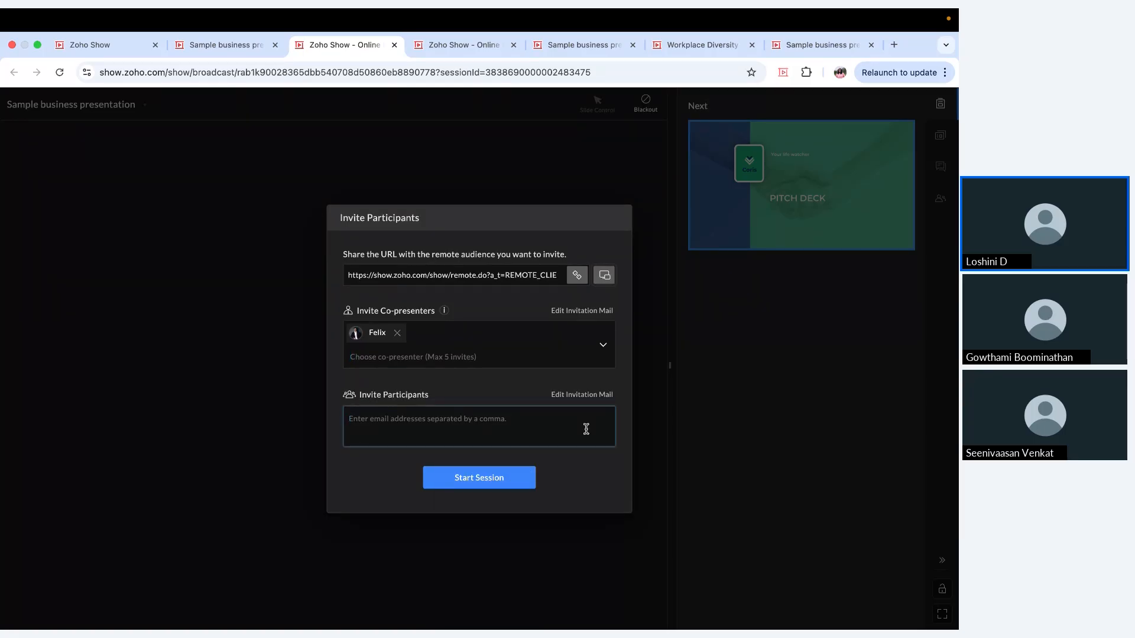
click(522, 479)
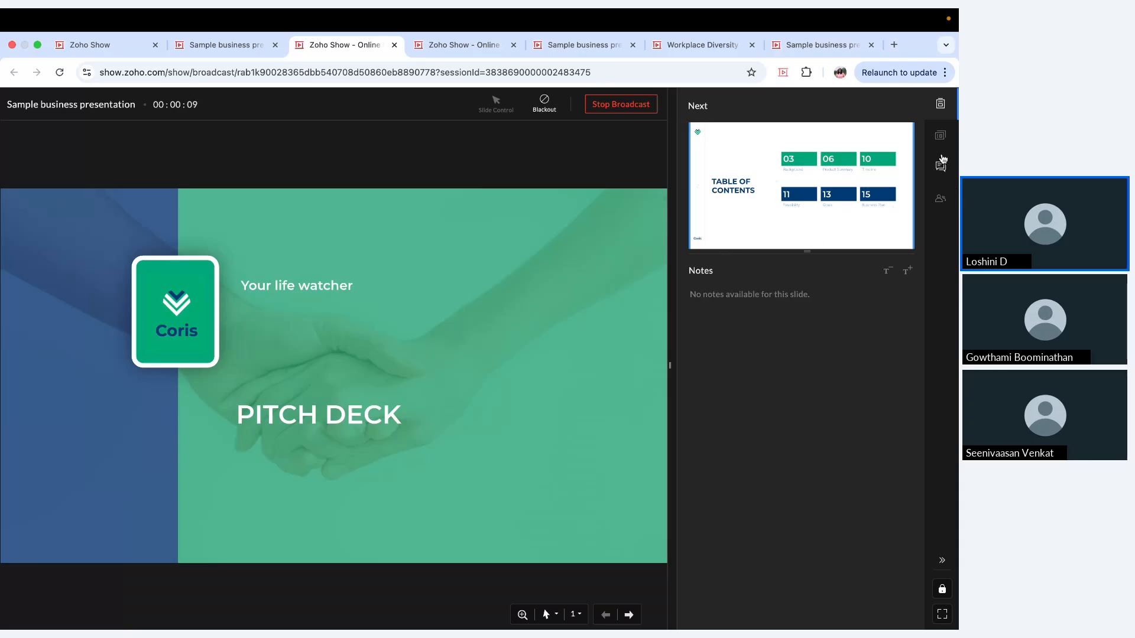
Step: Review the slide list, the participant chat and the people list of the running broadcast
click(940, 135)
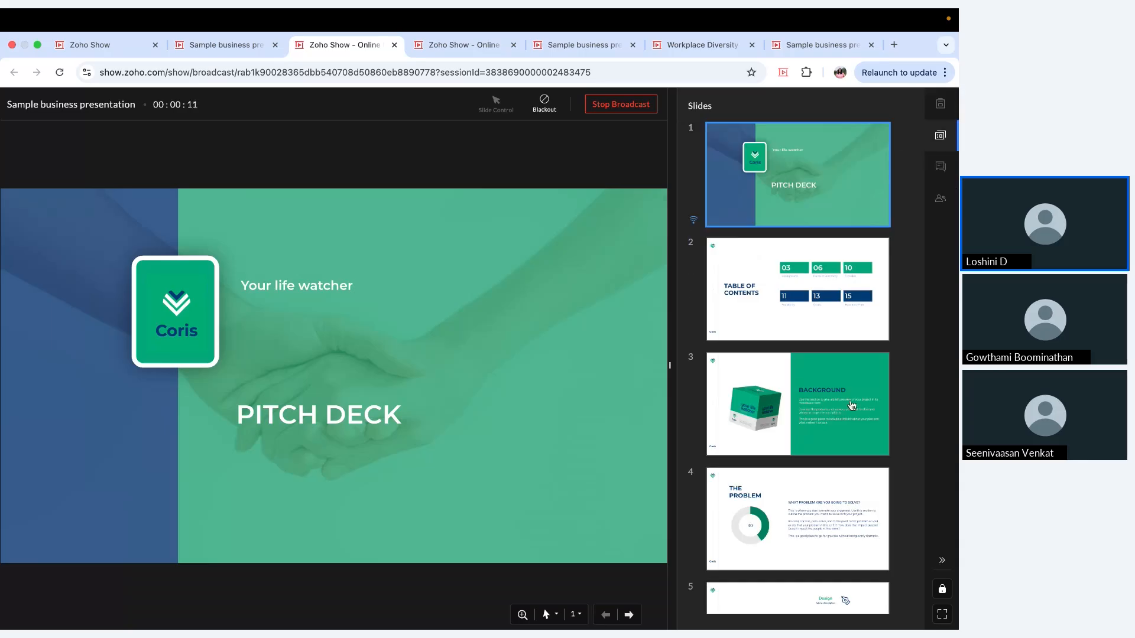
scroll(852, 406, down, 15)
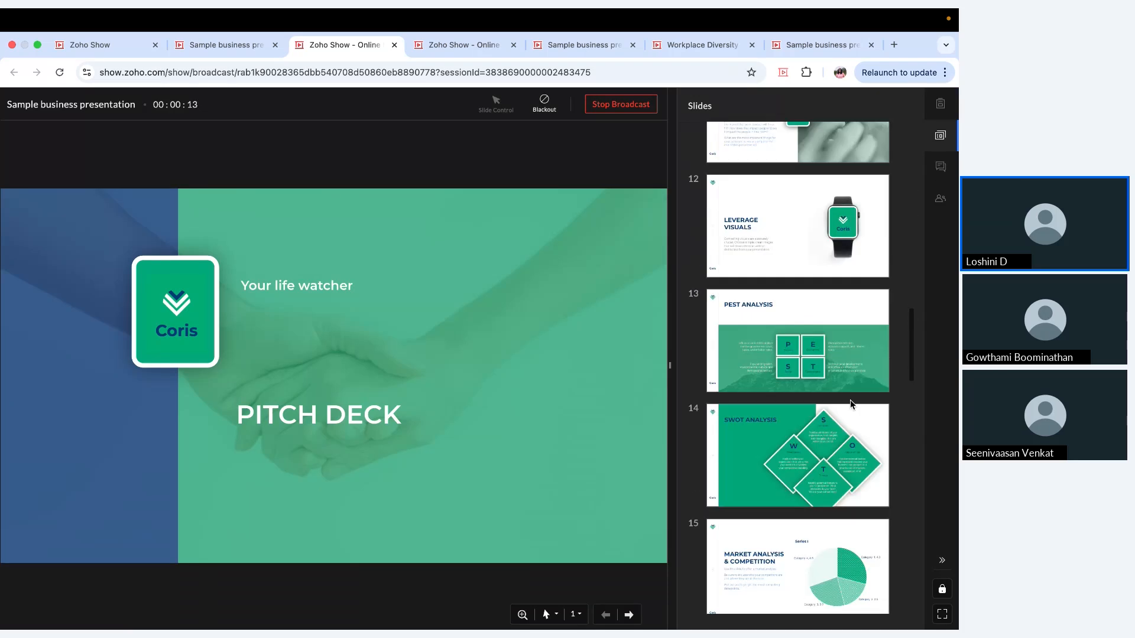
scroll(851, 405, down, 3)
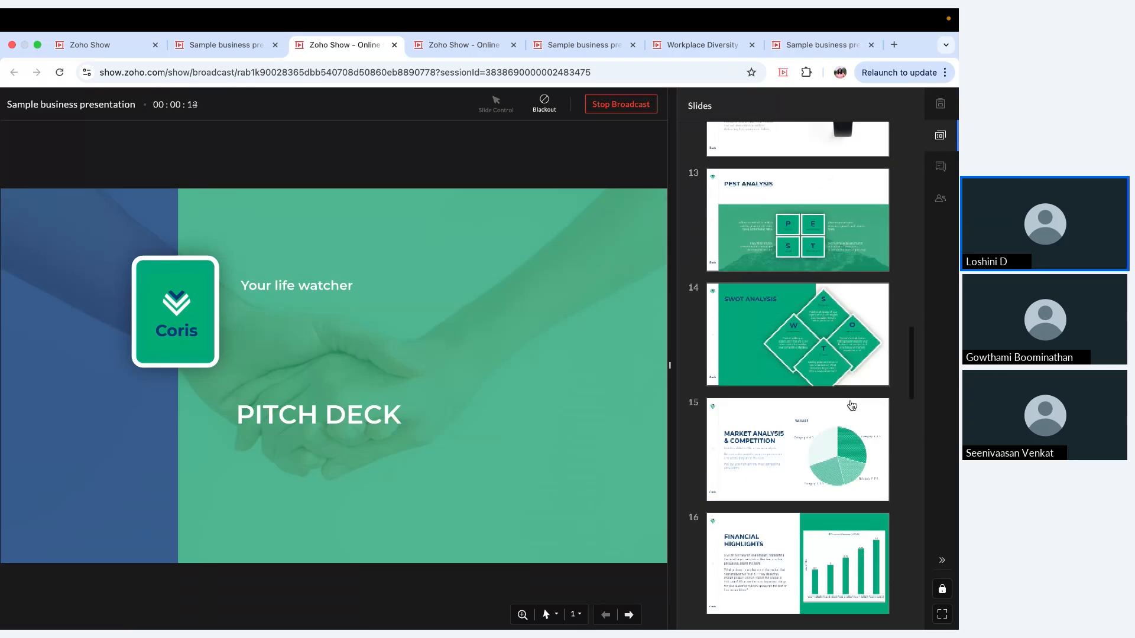
click(941, 175)
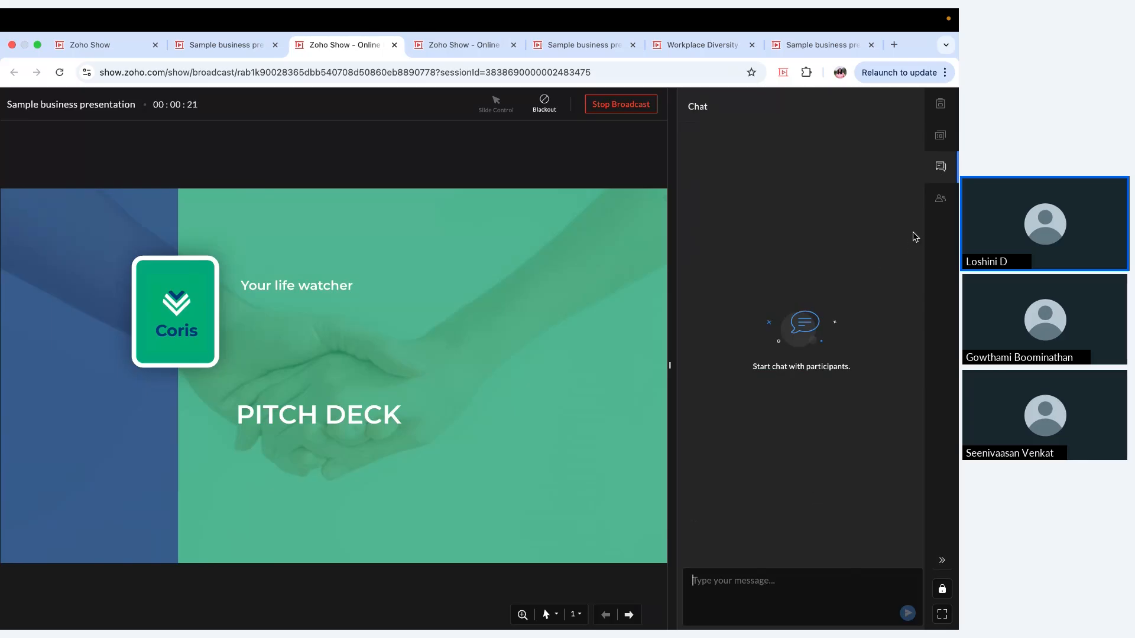
click(937, 207)
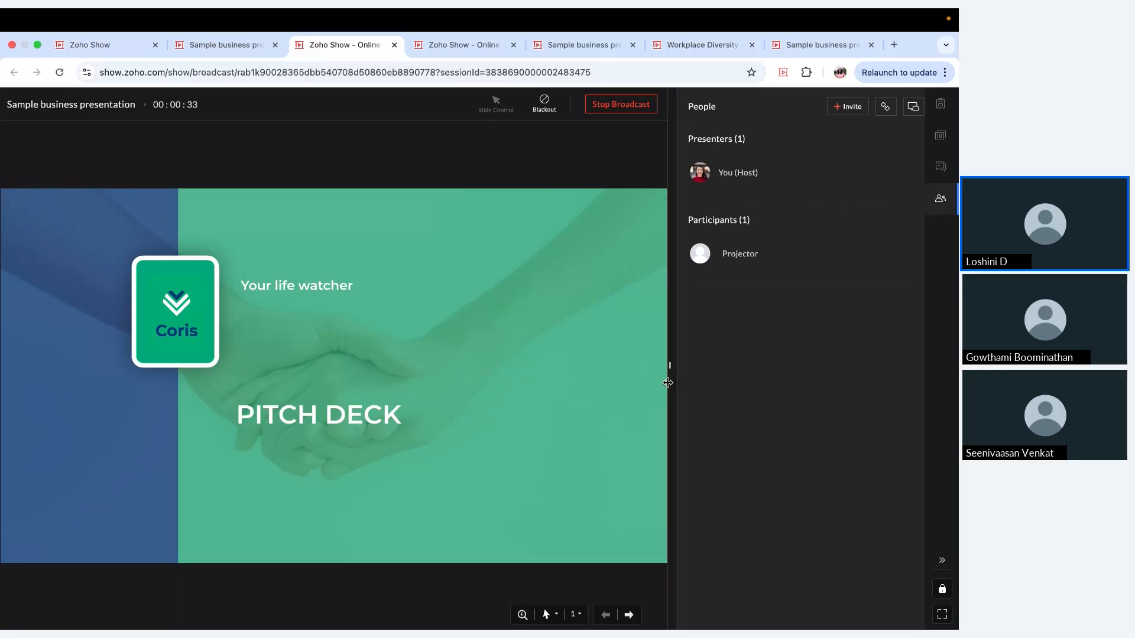
Step: Change the broadcast pointer to the red laser pointer, and black out the slide briefly before restoring it
click(557, 614)
click(535, 442)
click(545, 104)
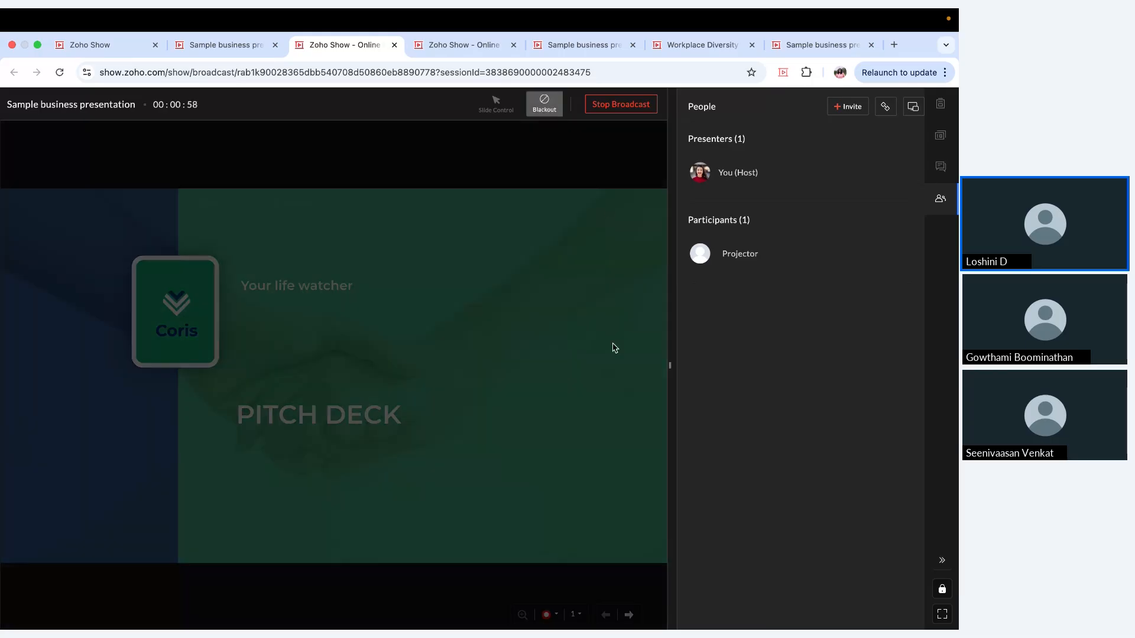
click(546, 106)
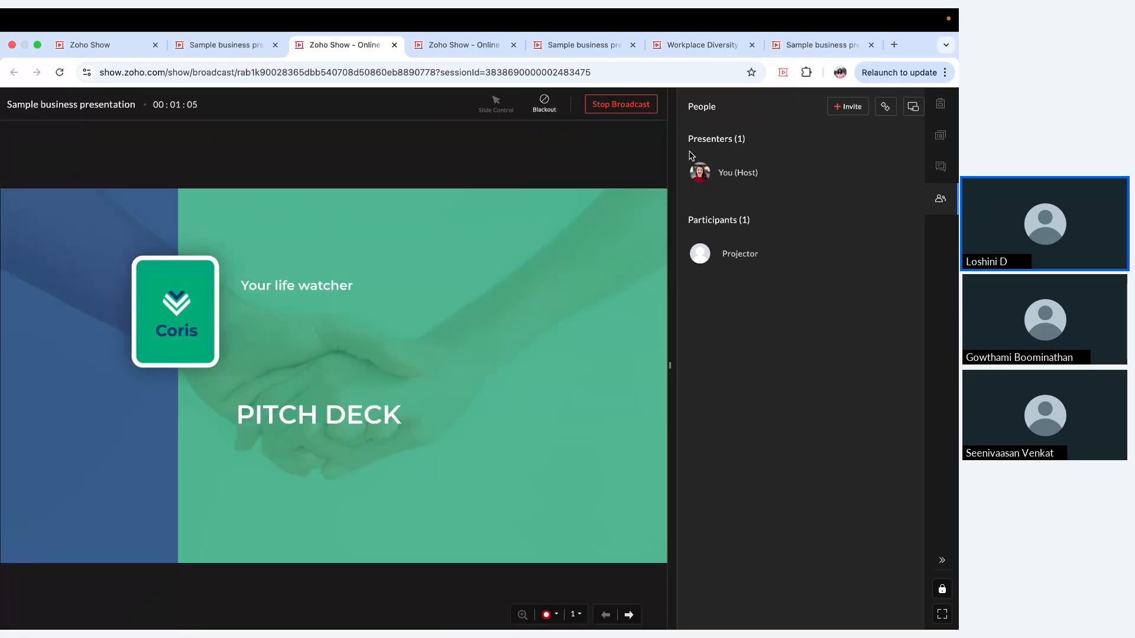
Step: Stop the broadcast, allow participants to download and save the presentation, and exit the session to the Sample business presentation editor
click(634, 115)
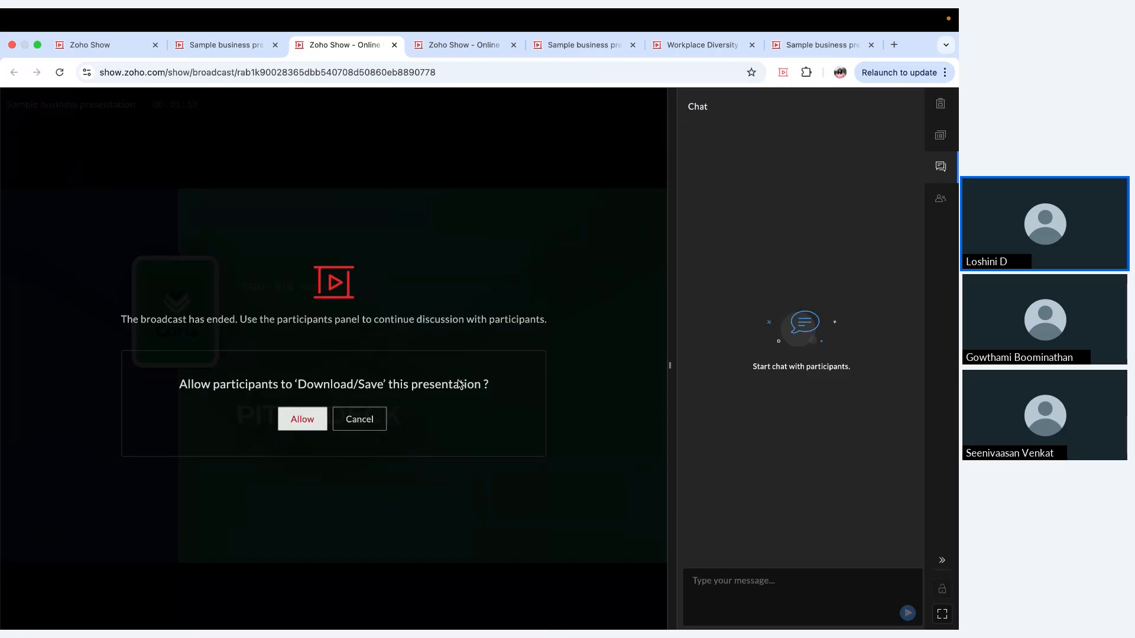
click(315, 417)
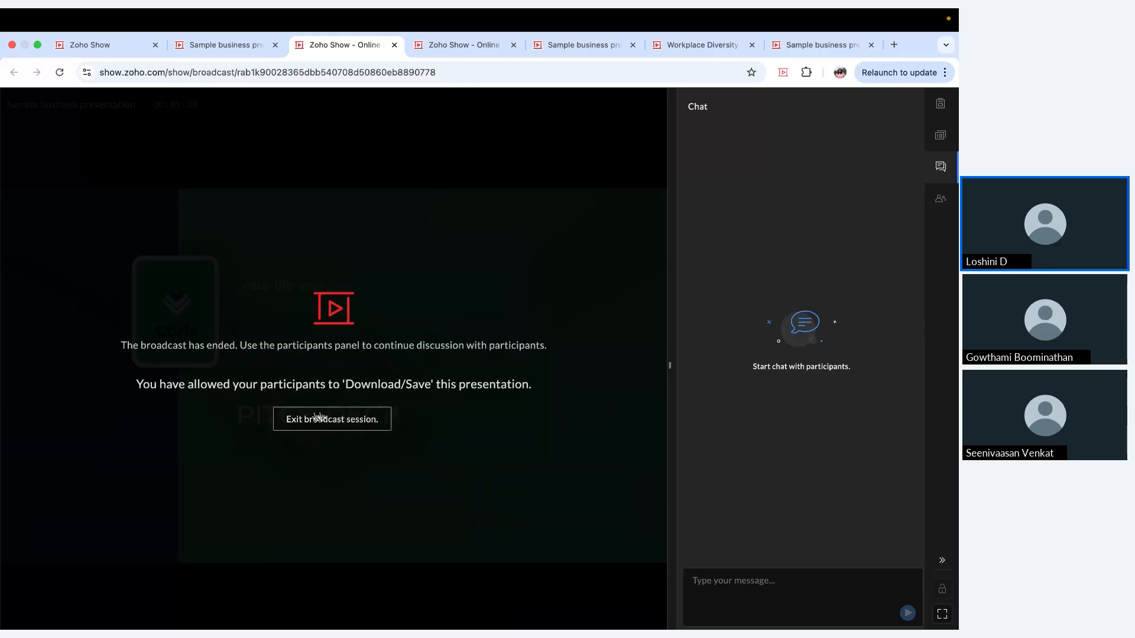
click(377, 428)
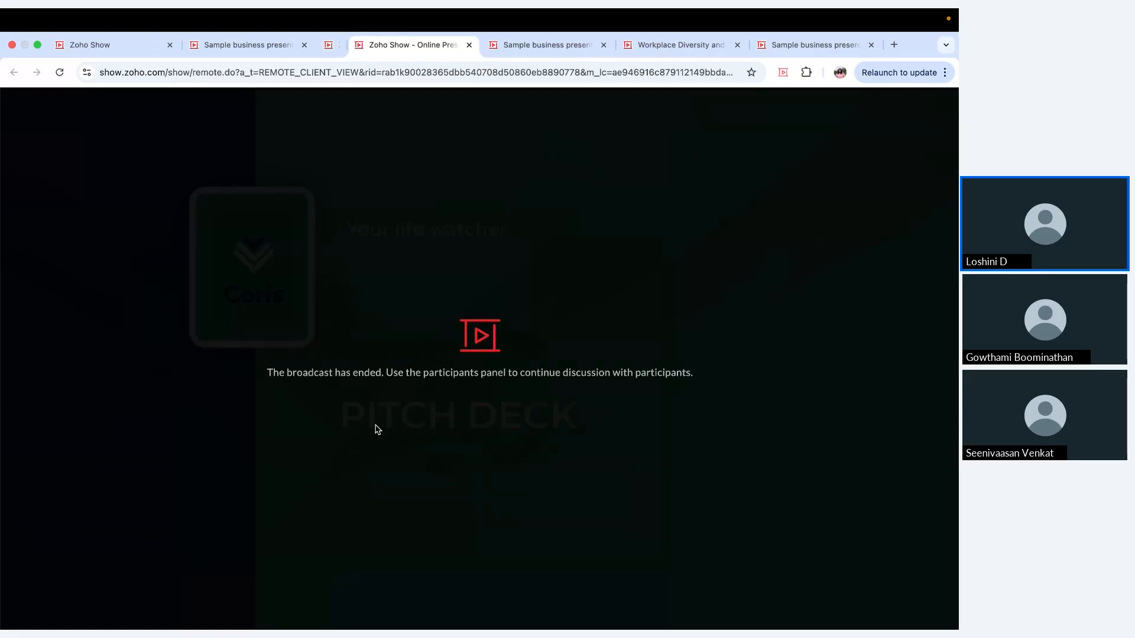
click(273, 51)
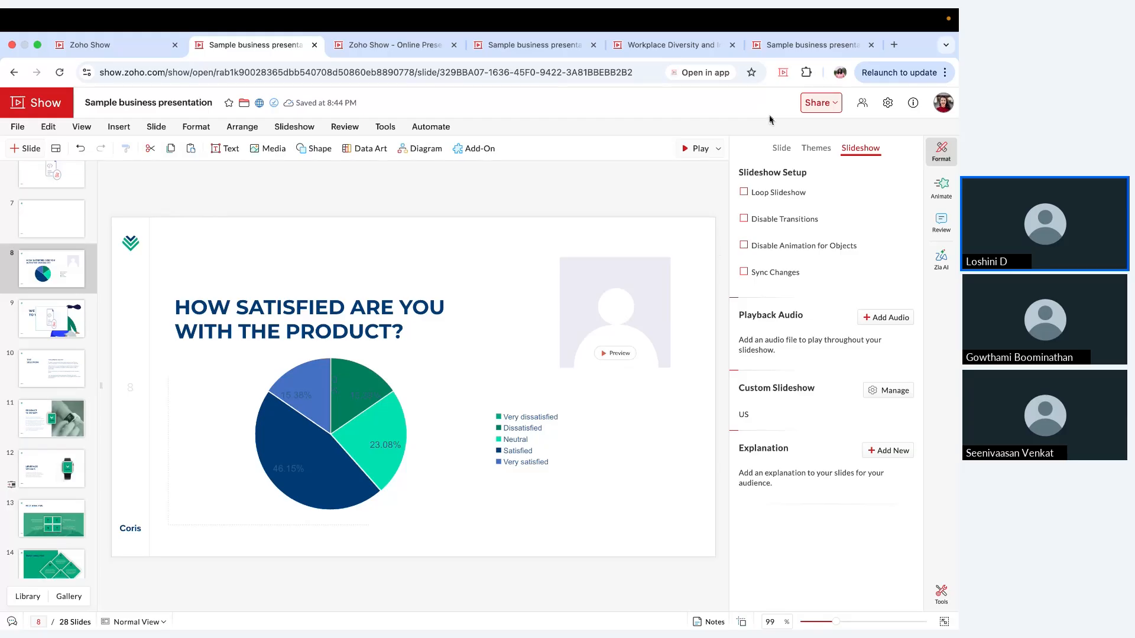
Step: Examine the presentations and drafts in the Show browser extension, including the text entry of a new draft
click(783, 72)
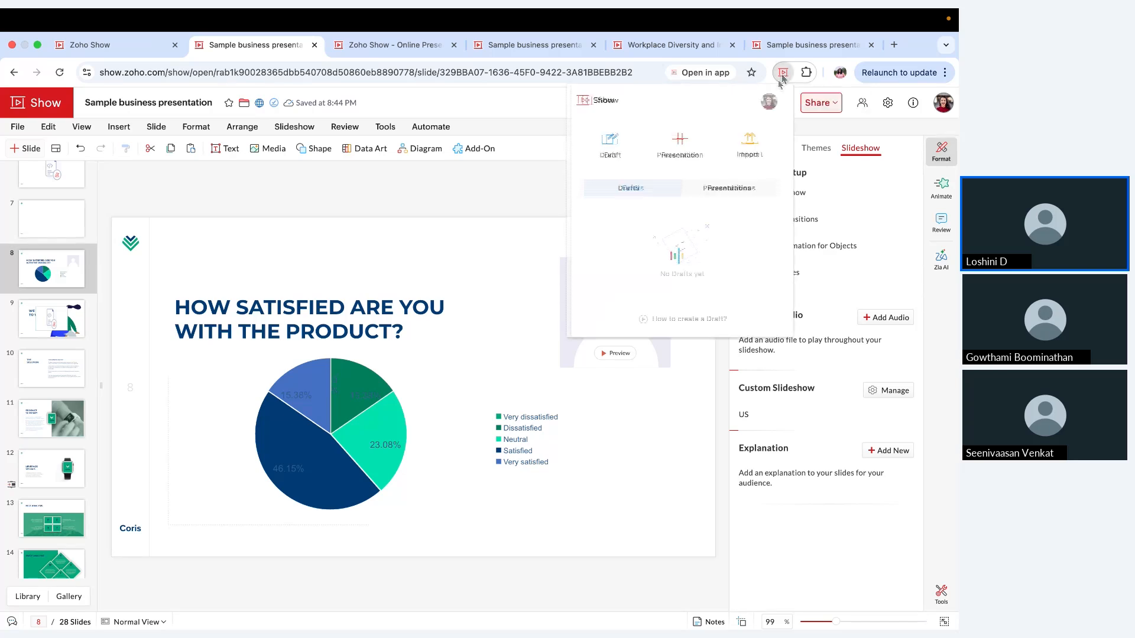
click(695, 189)
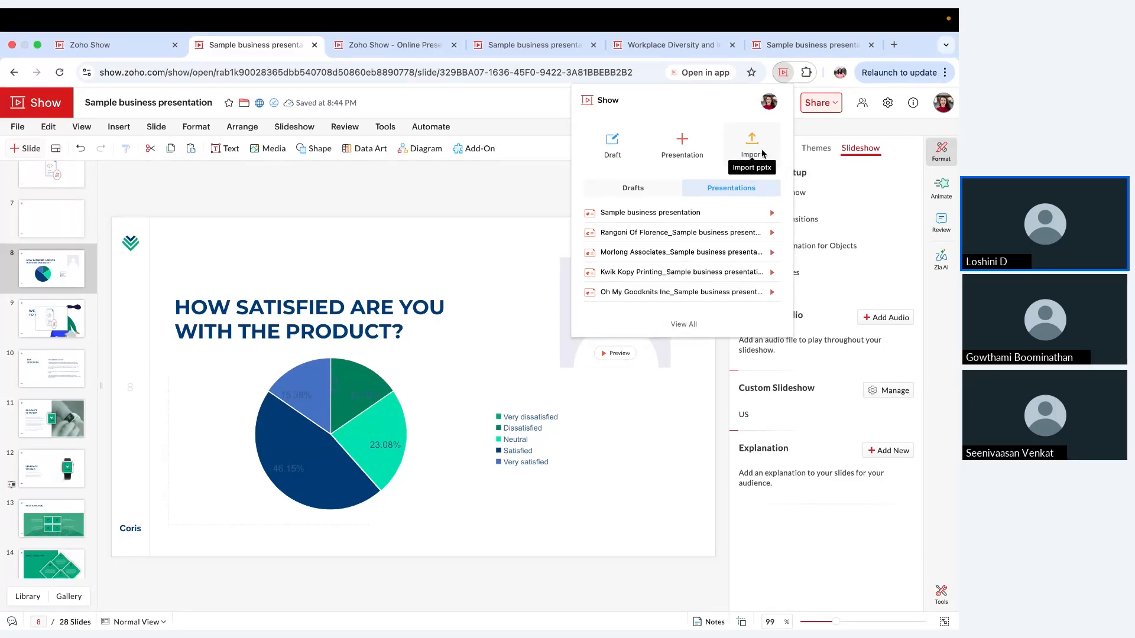
click(672, 185)
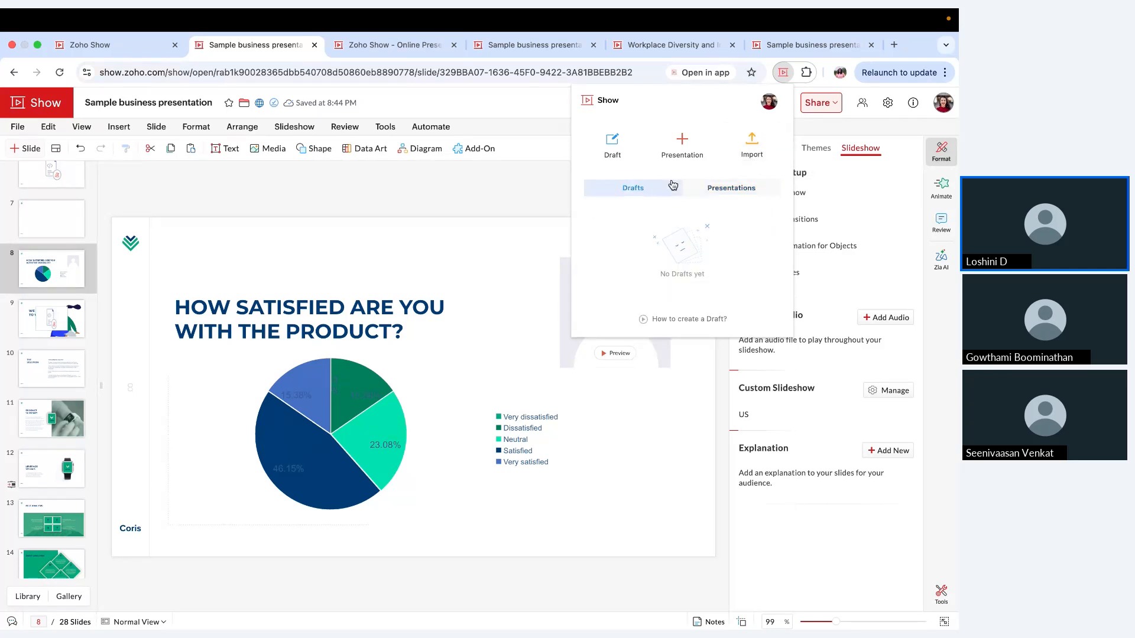
click(633, 158)
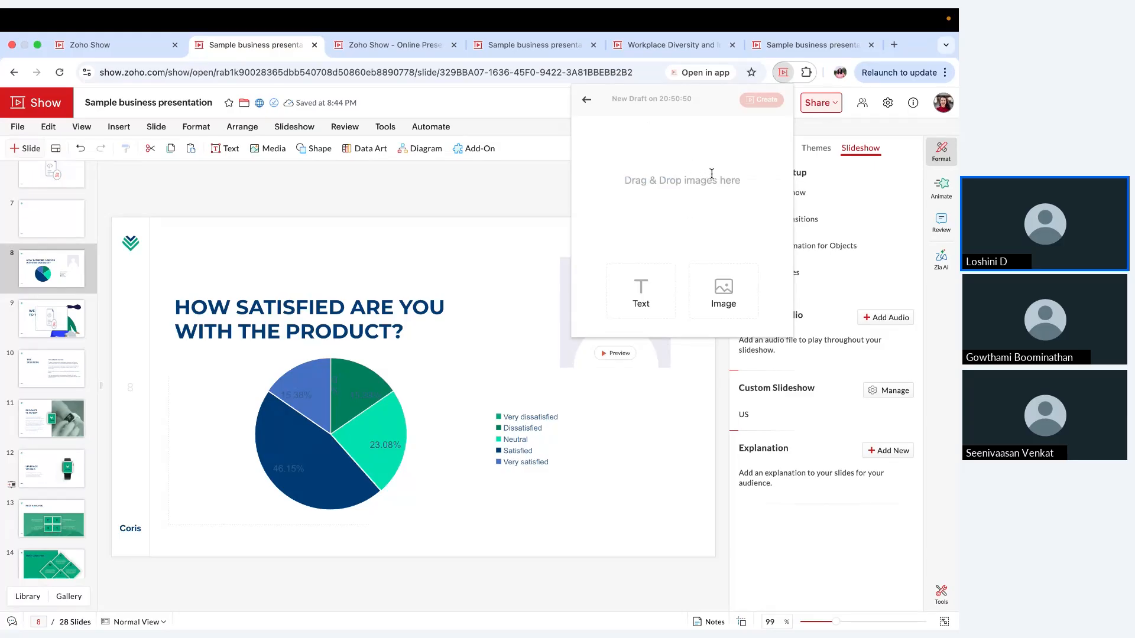
click(648, 292)
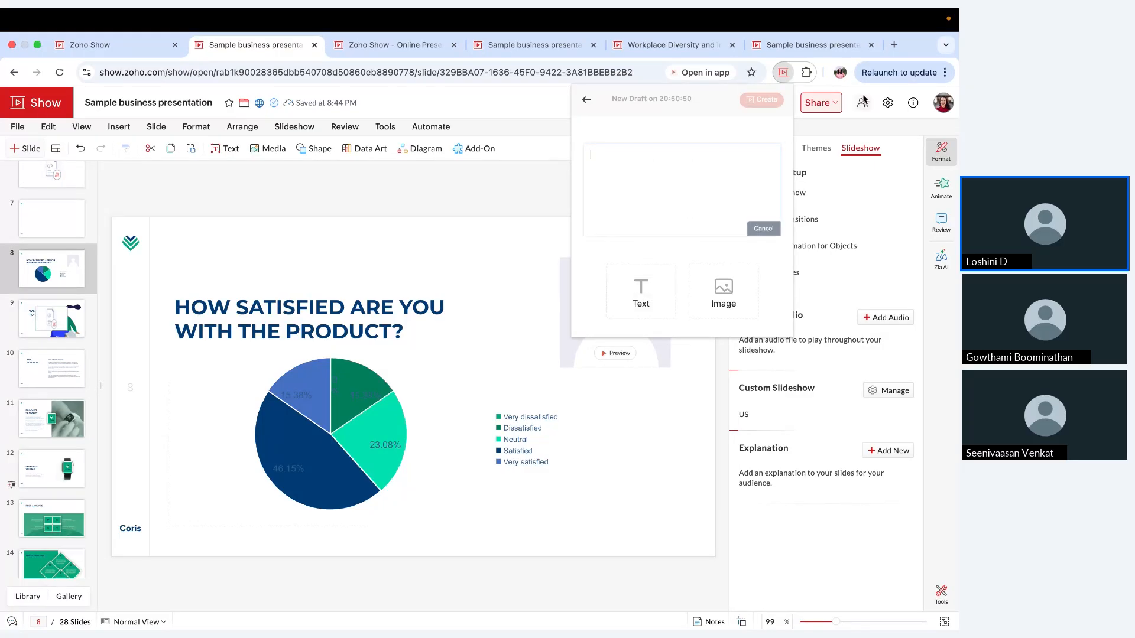
Step: Search Google for albert einstein in a new browser tab and copy the About paragraph from the results
click(894, 47)
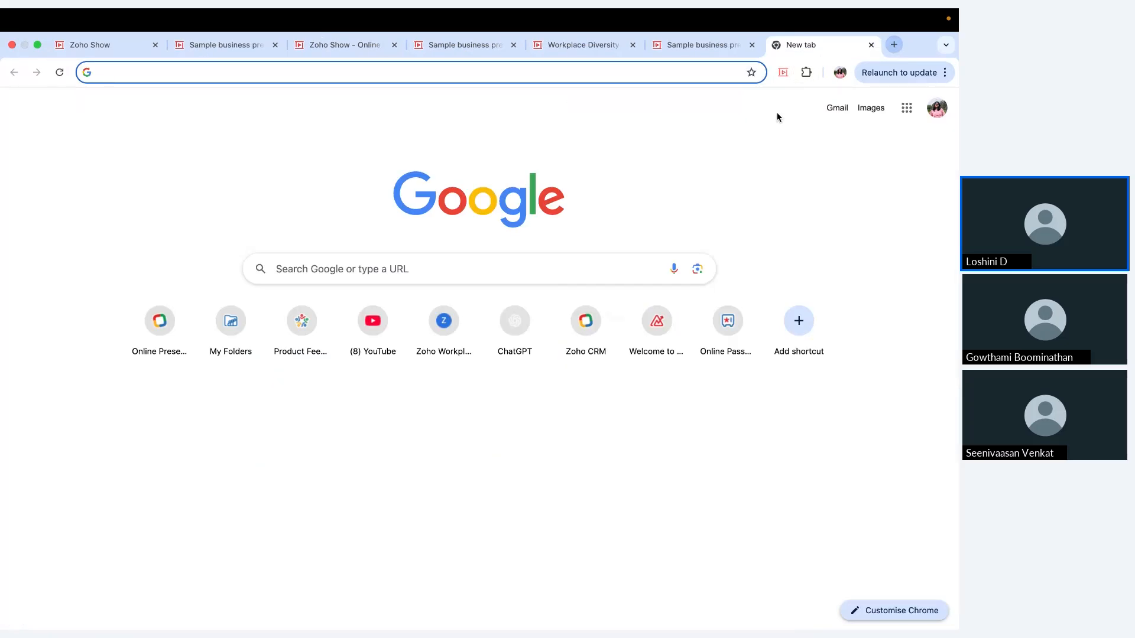
text(a)
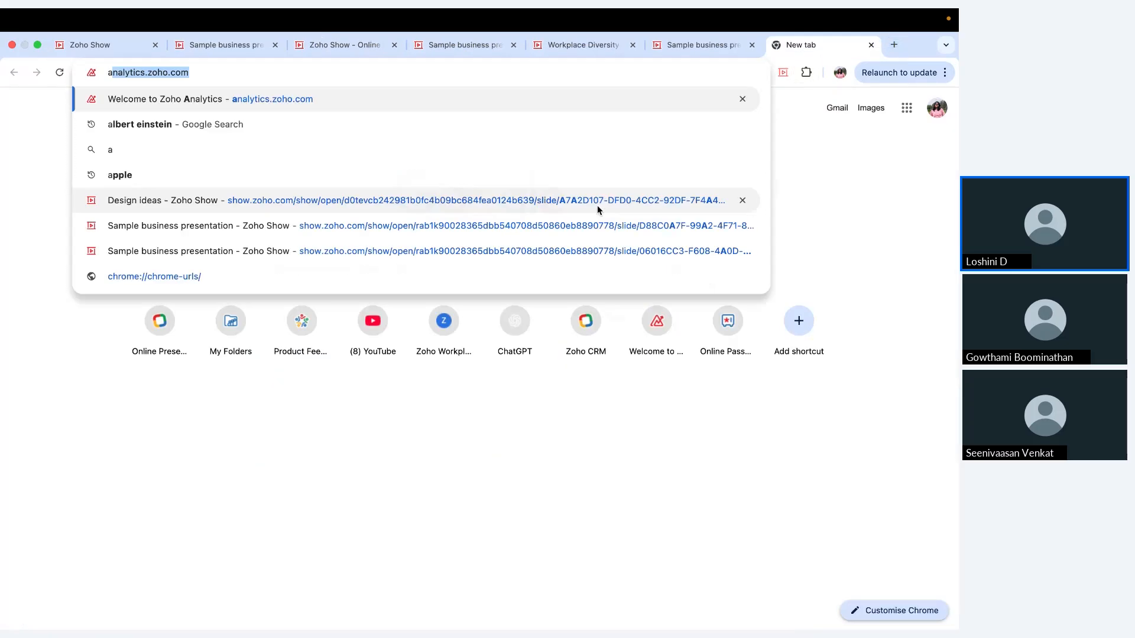
text(l)
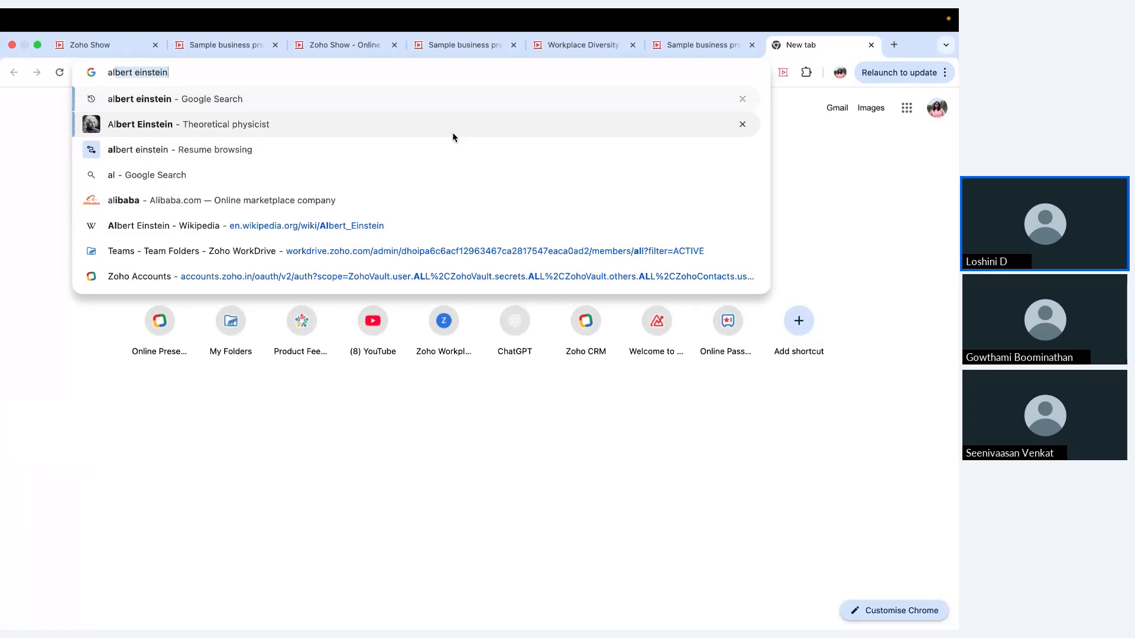
key(Return)
scroll(438, 395, down, 5)
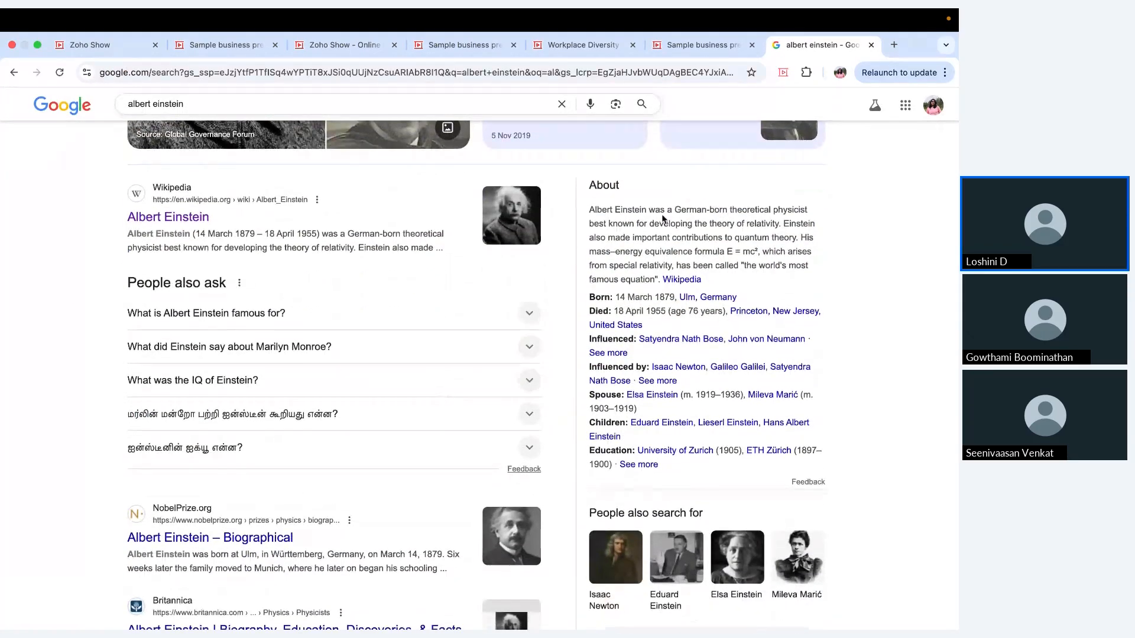
drag(581, 210, 656, 281)
key(super+c)
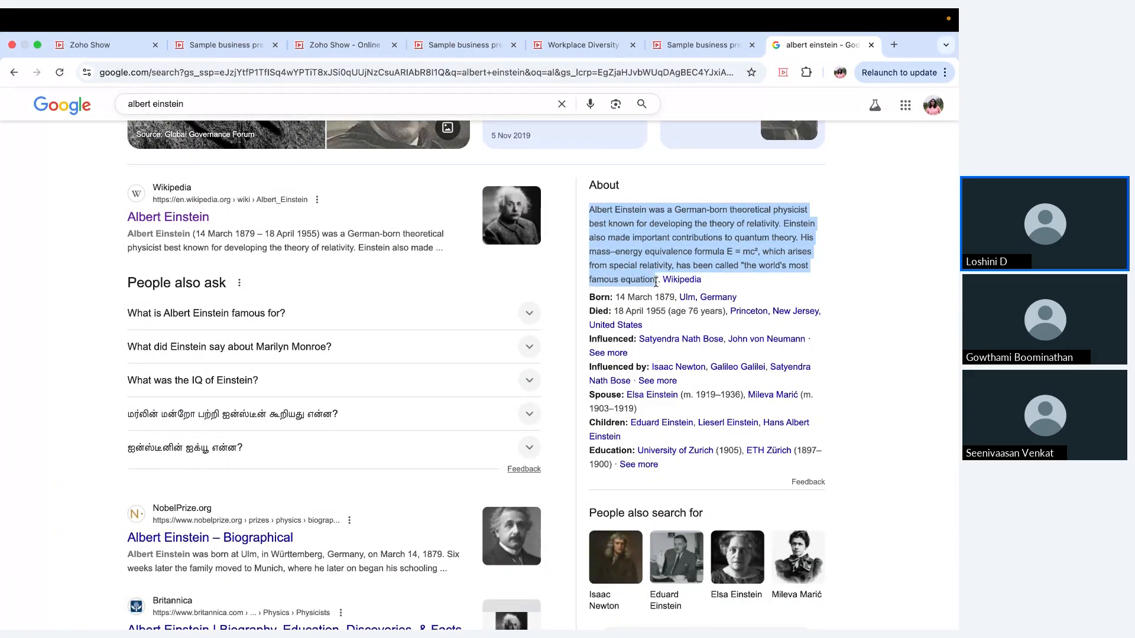
Step: Start a new draft in the Show browser extension and paste the copied Albert Einstein paragraph as its text
click(783, 72)
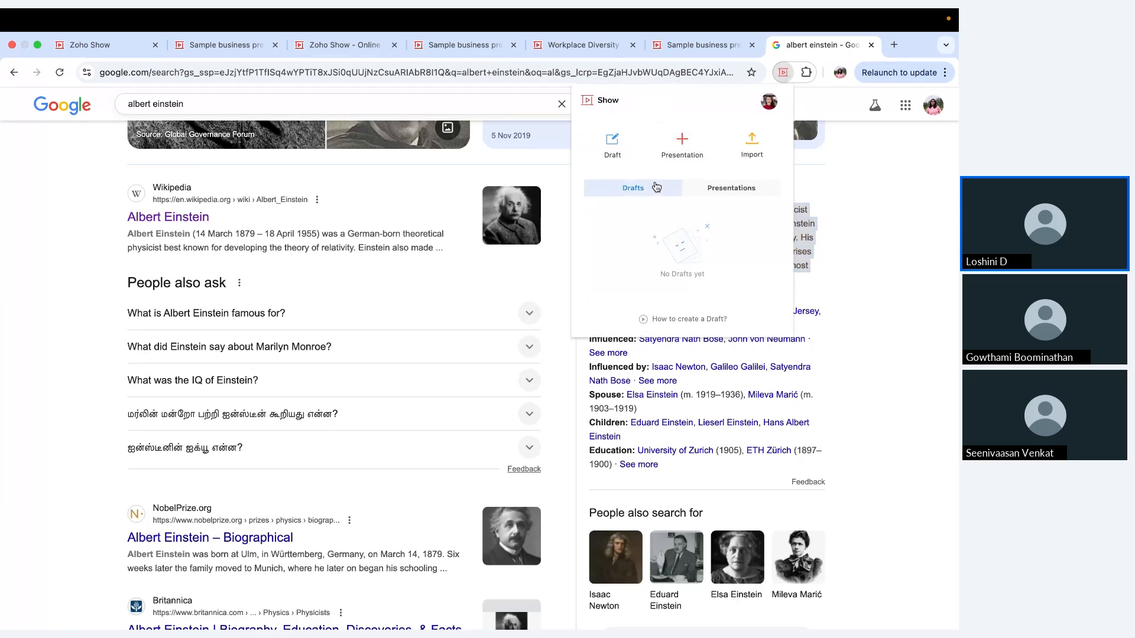
click(614, 148)
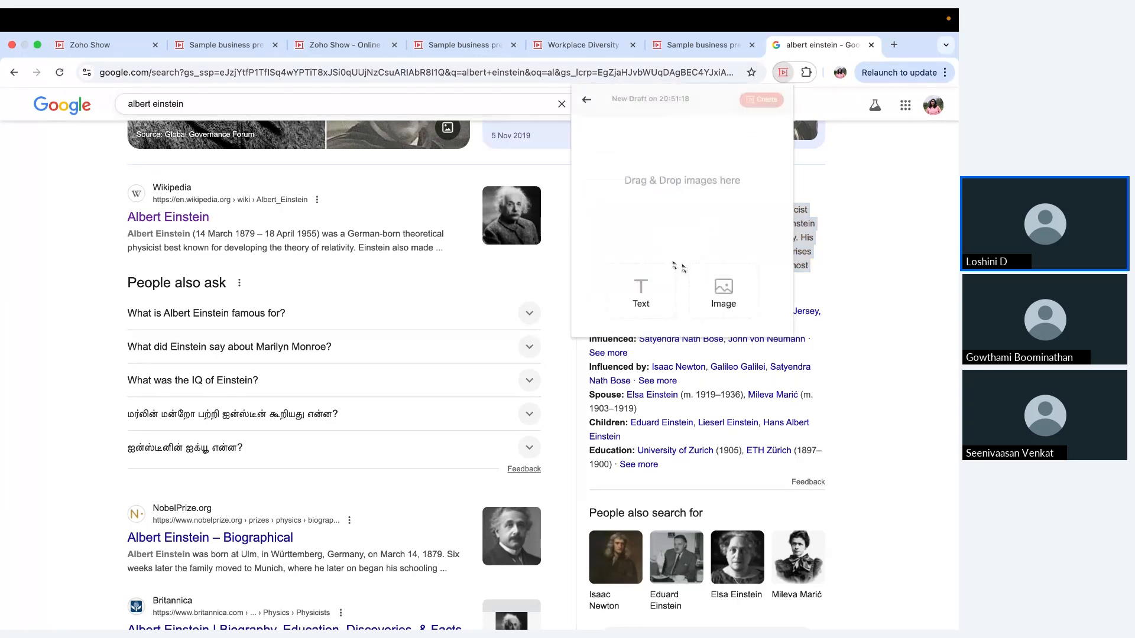
click(641, 290)
key(super+v)
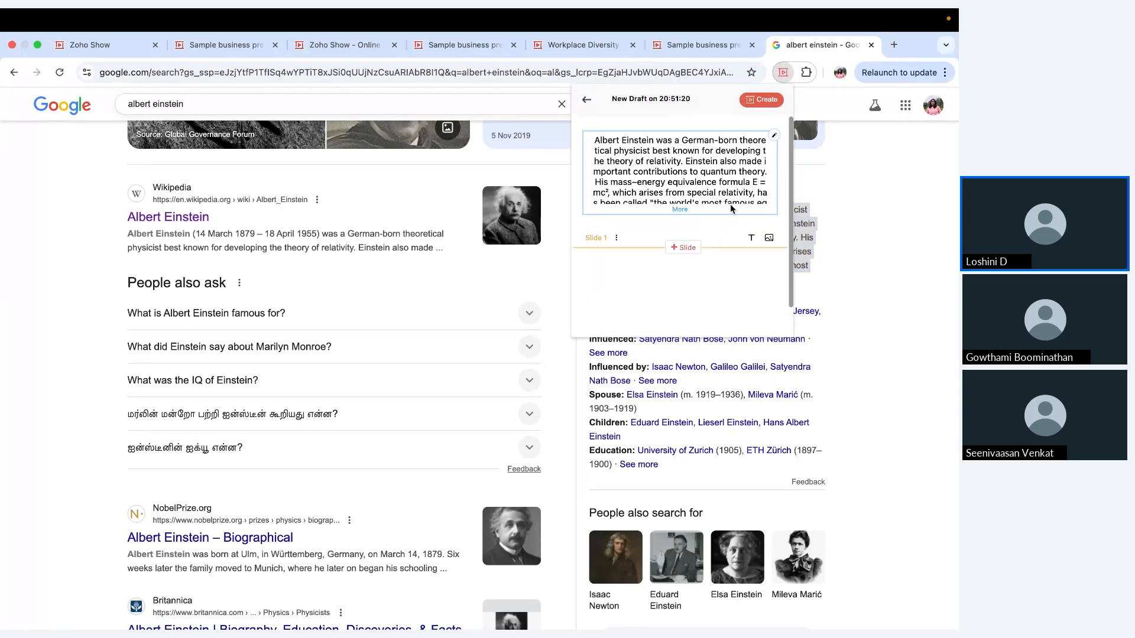
Step: Add a second slide to the draft and create a presentation from it
click(691, 248)
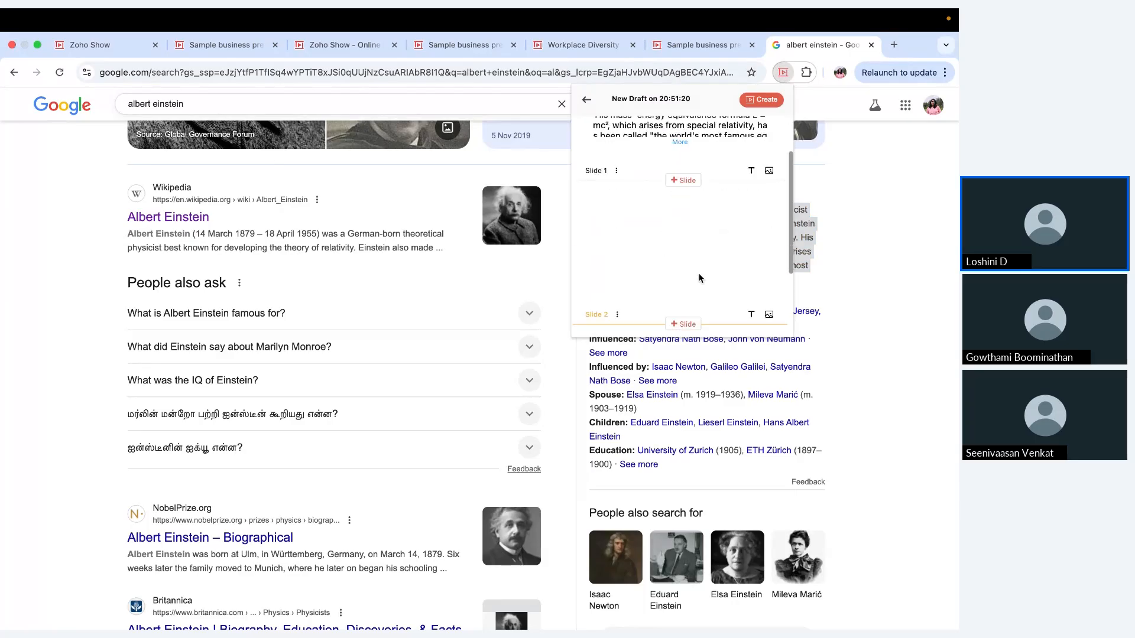
scroll(699, 278, up, 2)
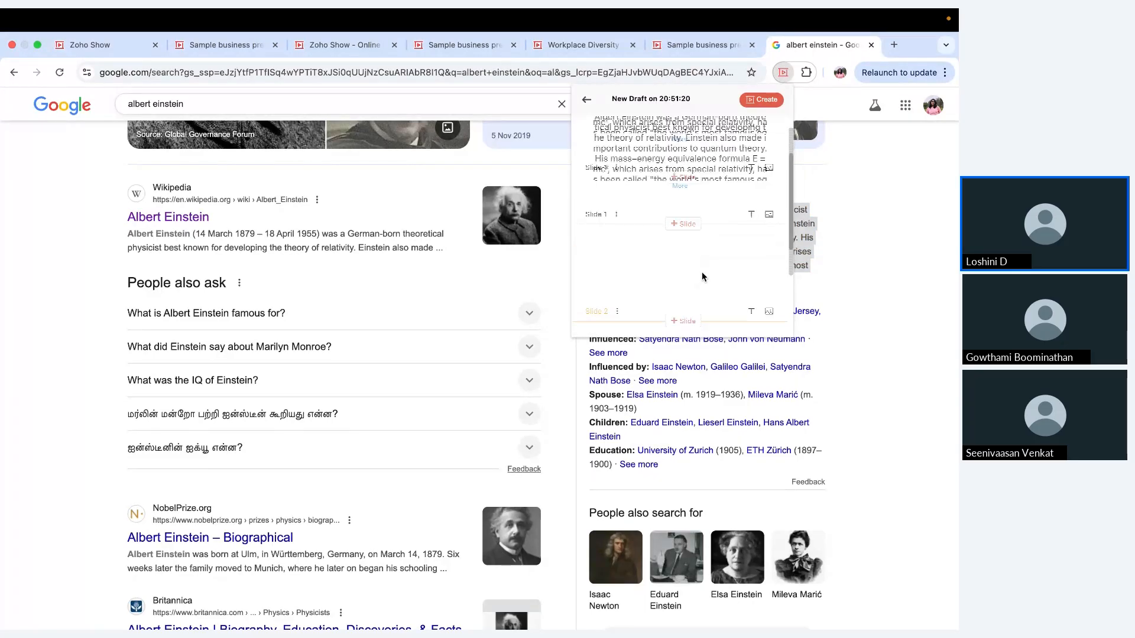
scroll(703, 277, up, 2)
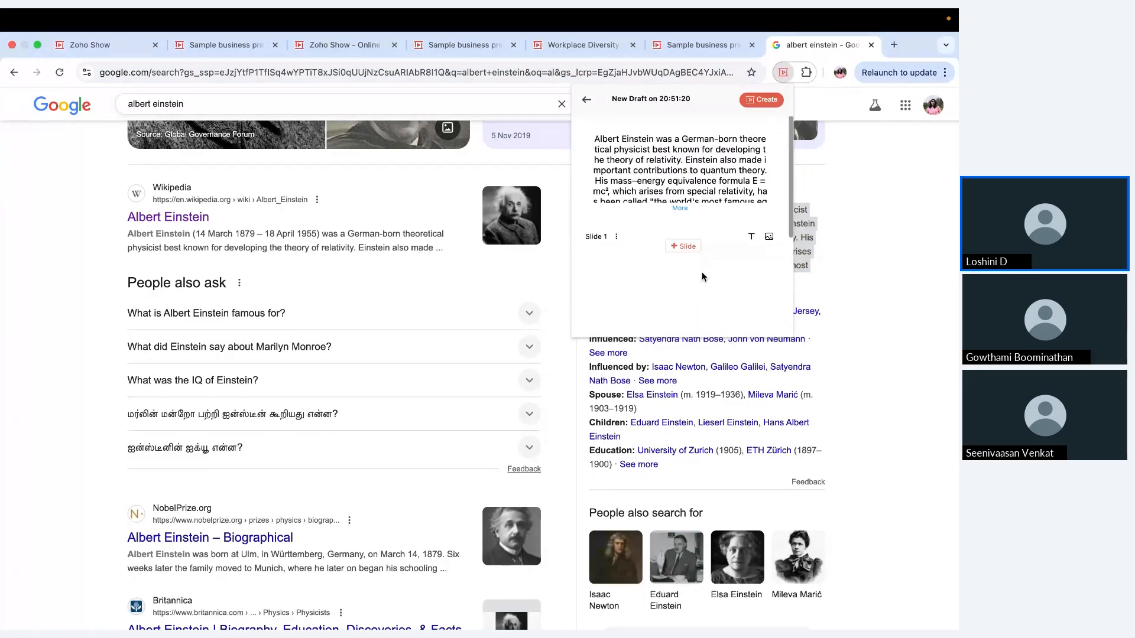
click(758, 104)
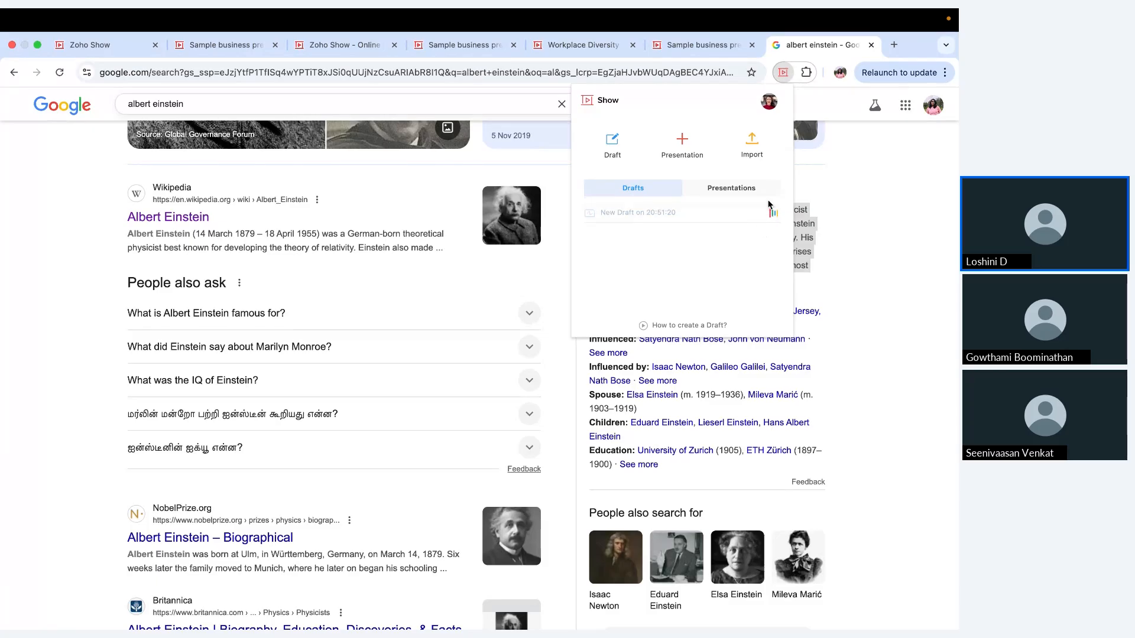
Step: Check the extension's drafts and presentations lists for the new presentation, both here and from the Sample business presentation
click(730, 192)
click(657, 192)
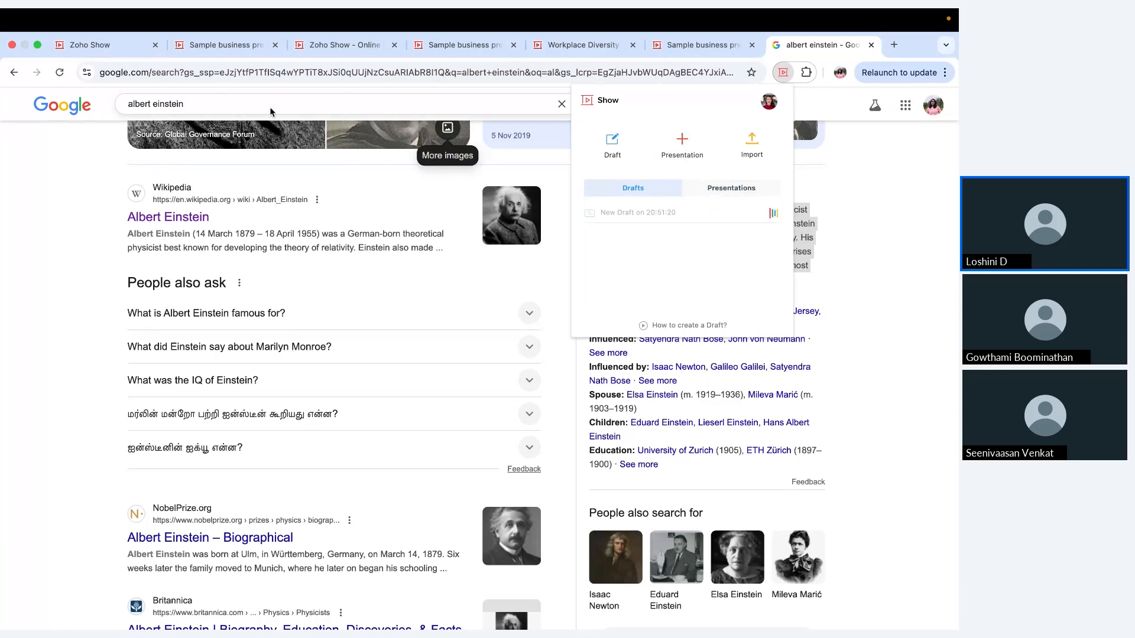
click(237, 46)
click(781, 74)
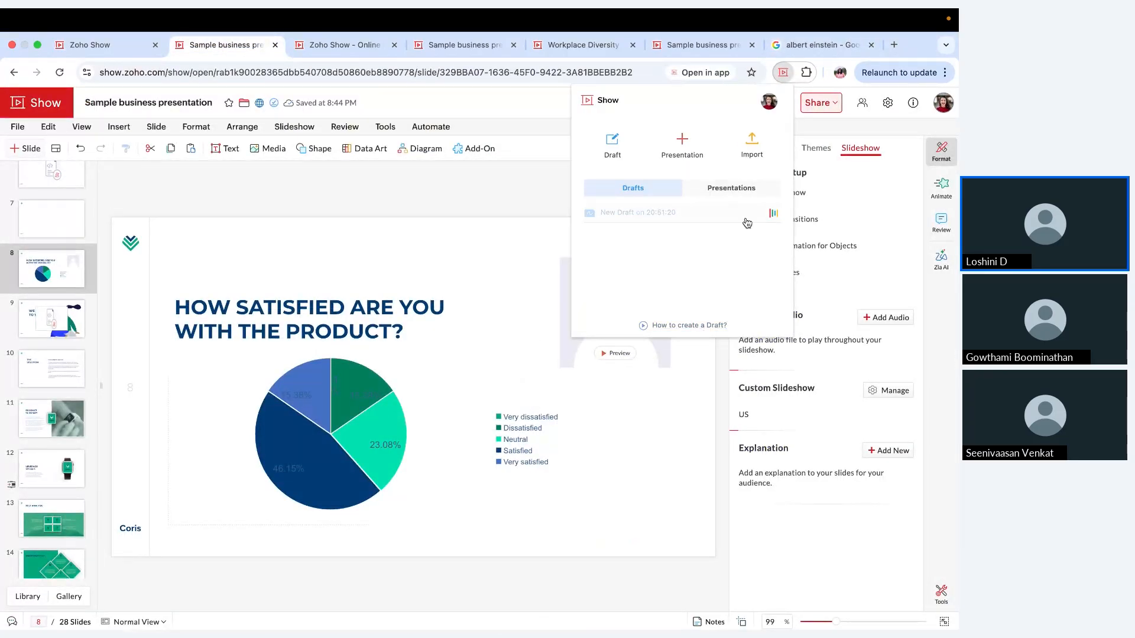
click(731, 197)
click(662, 191)
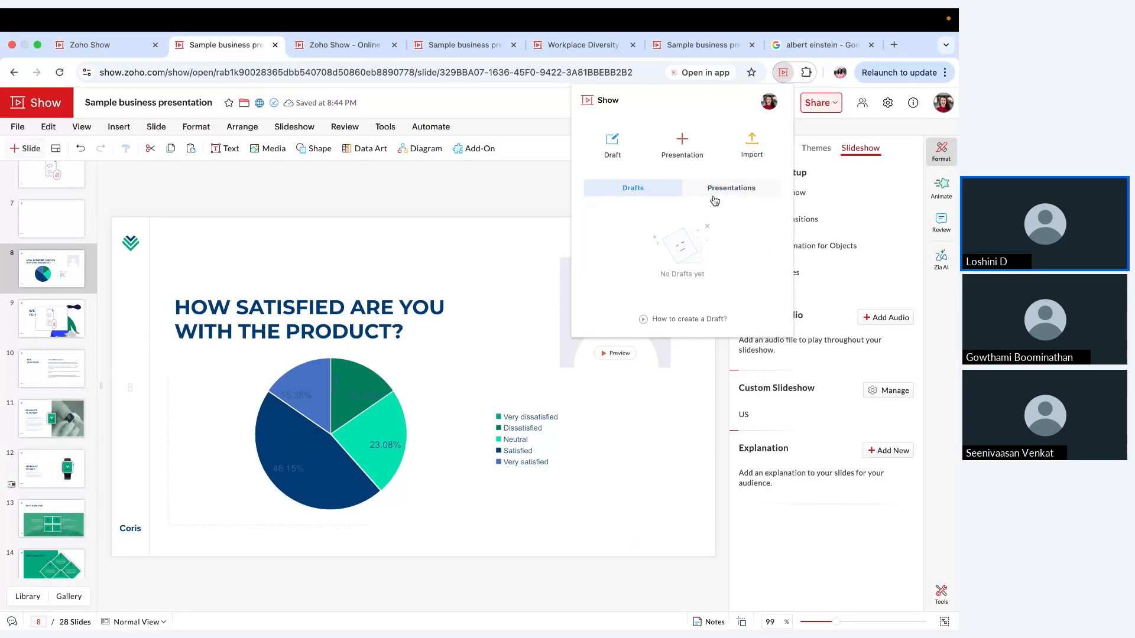
click(730, 199)
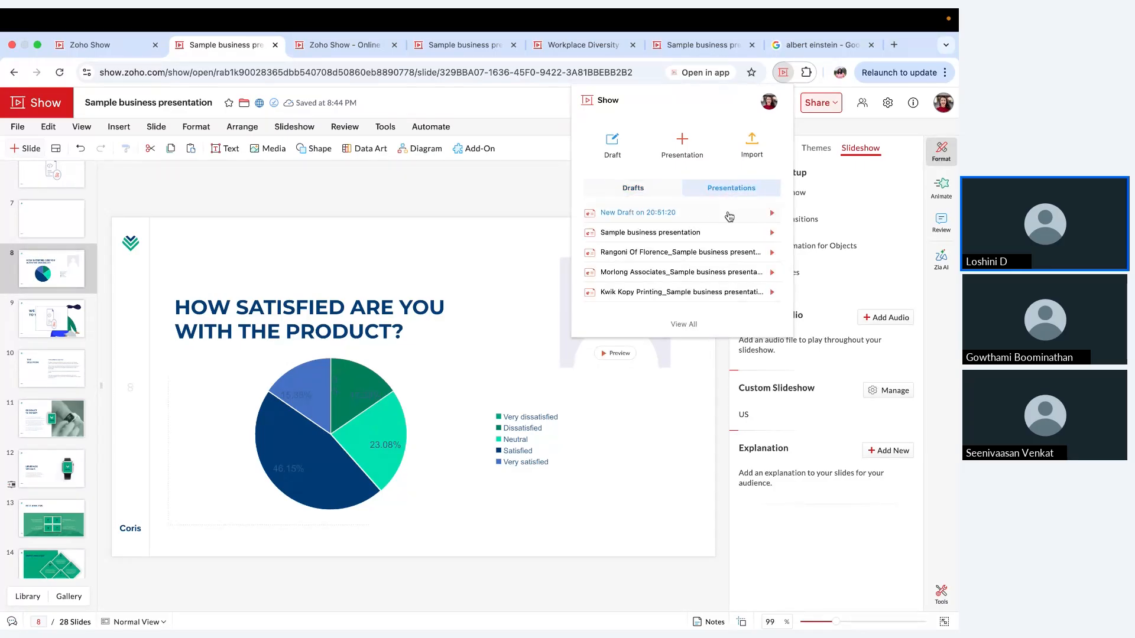
Step: Open the presentation created from the draft, dismiss its theme selection, and briefly show the extension again
click(652, 217)
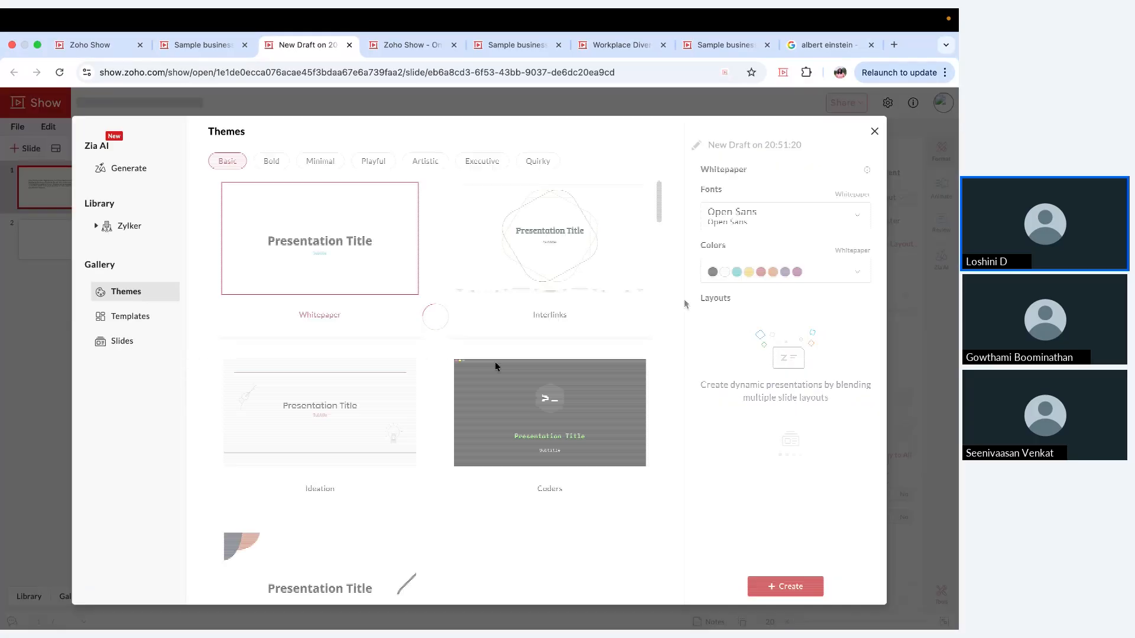
click(874, 131)
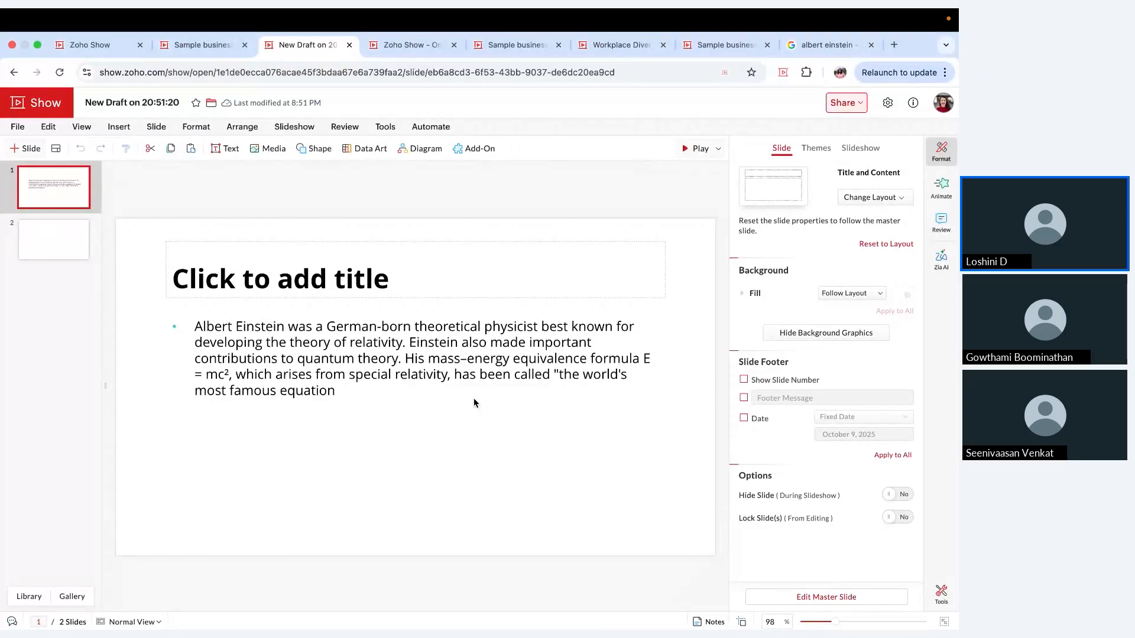
click(782, 78)
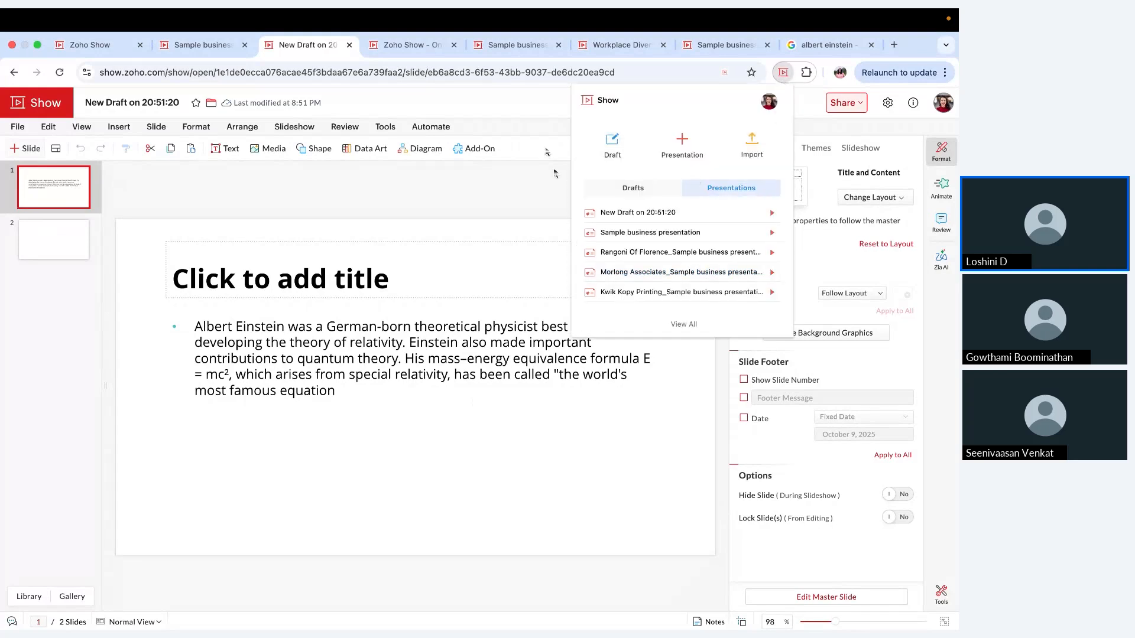
click(543, 206)
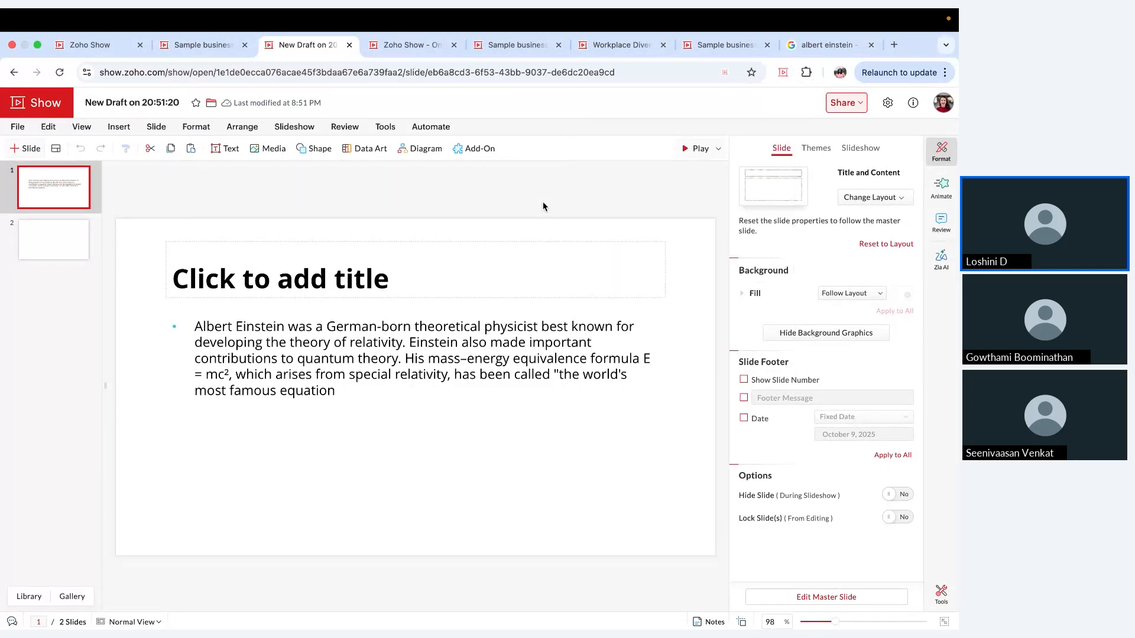